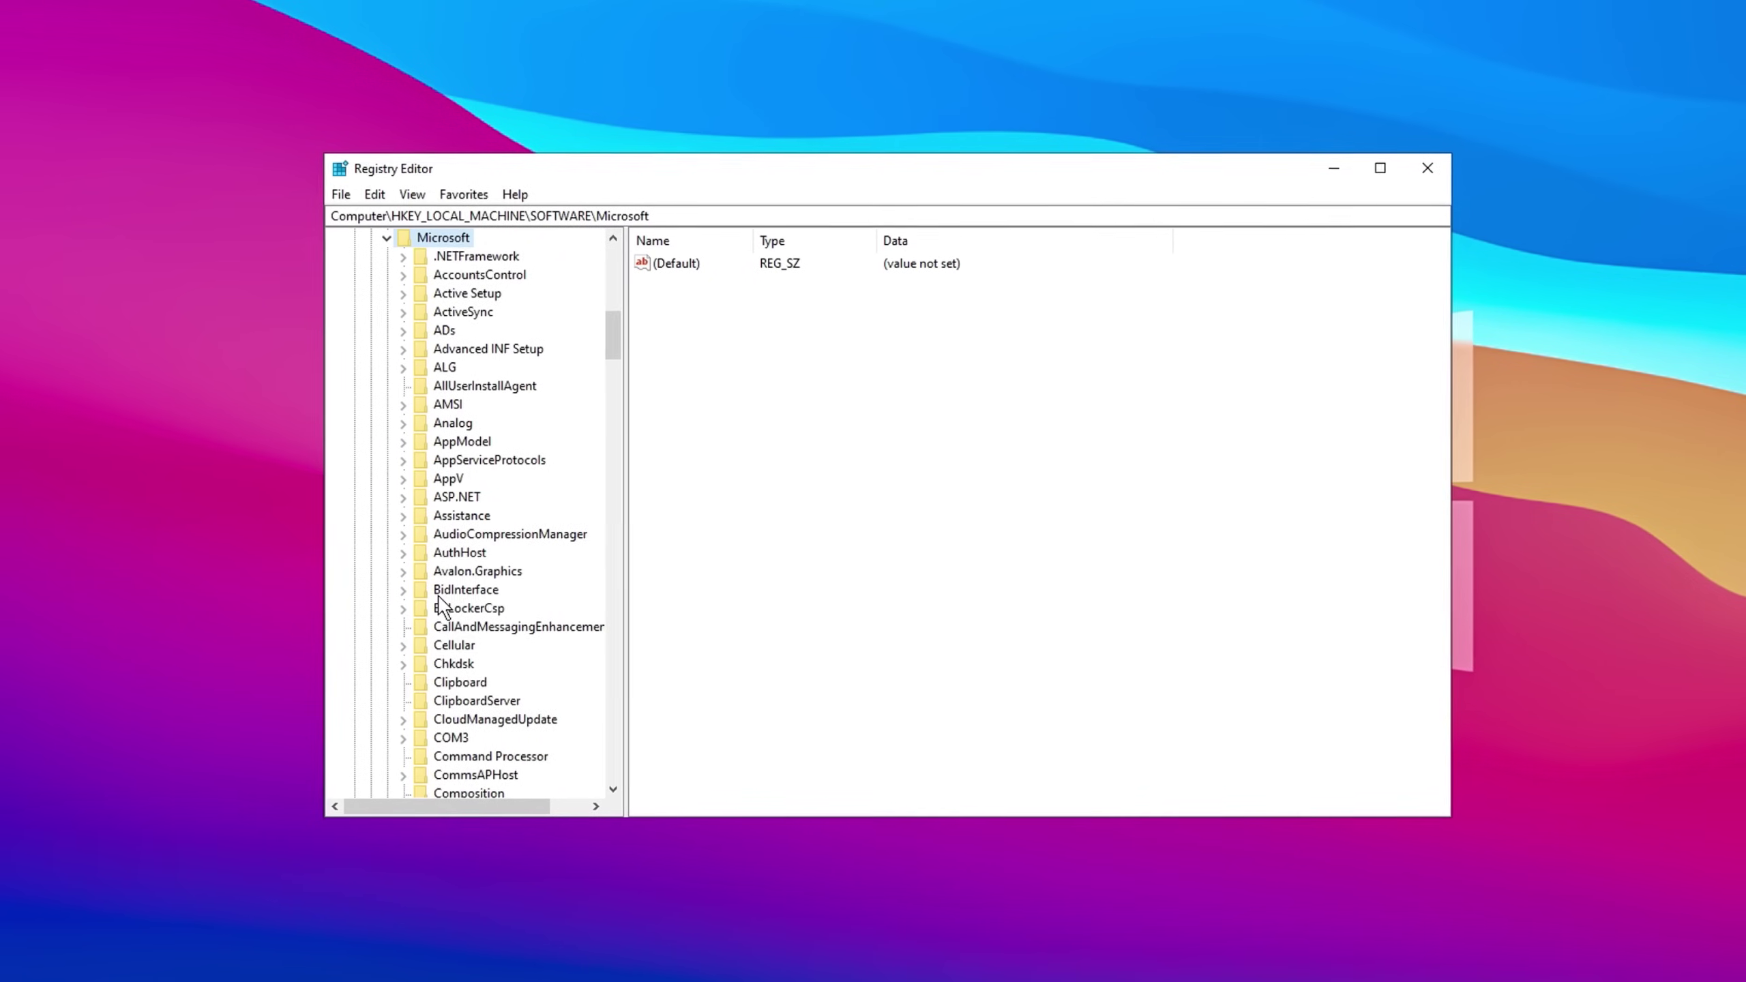
Open the registry key HKEY_LOCAL_MACHINE\SOFTWARE\Microsoft\Windows NT\CurrentVersion\Multimedia\SystemProfile\Tasks\Games
click(472, 389)
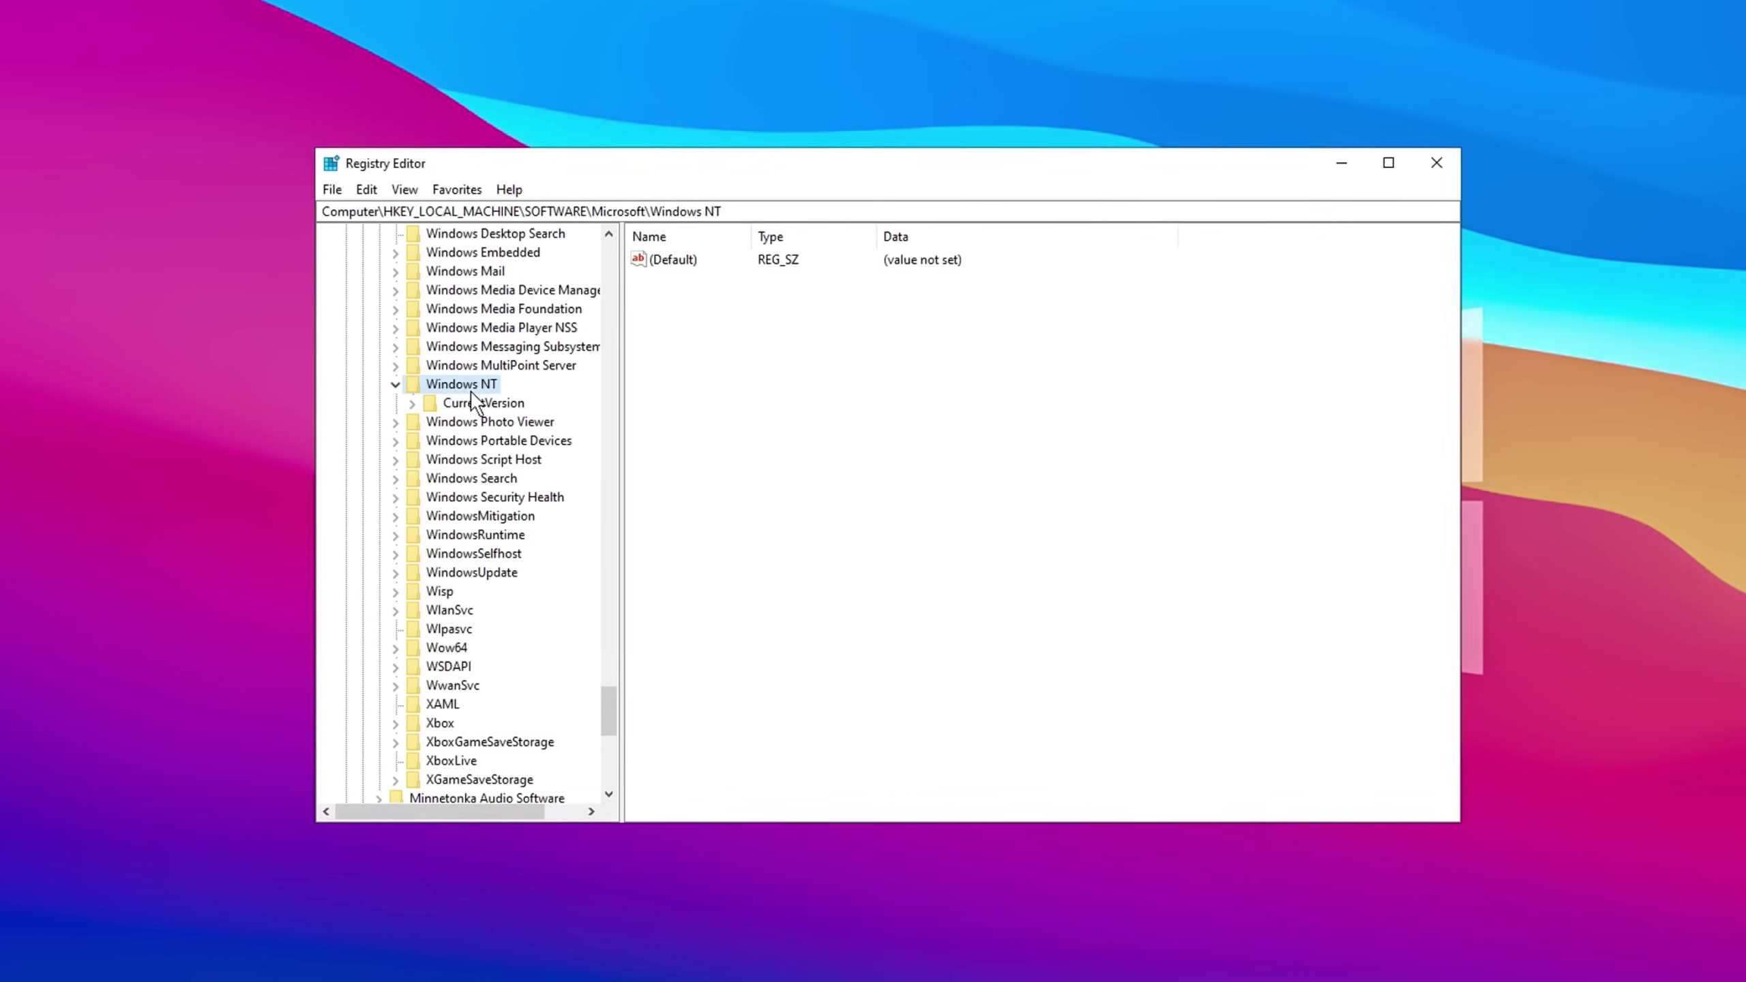
click(405, 403)
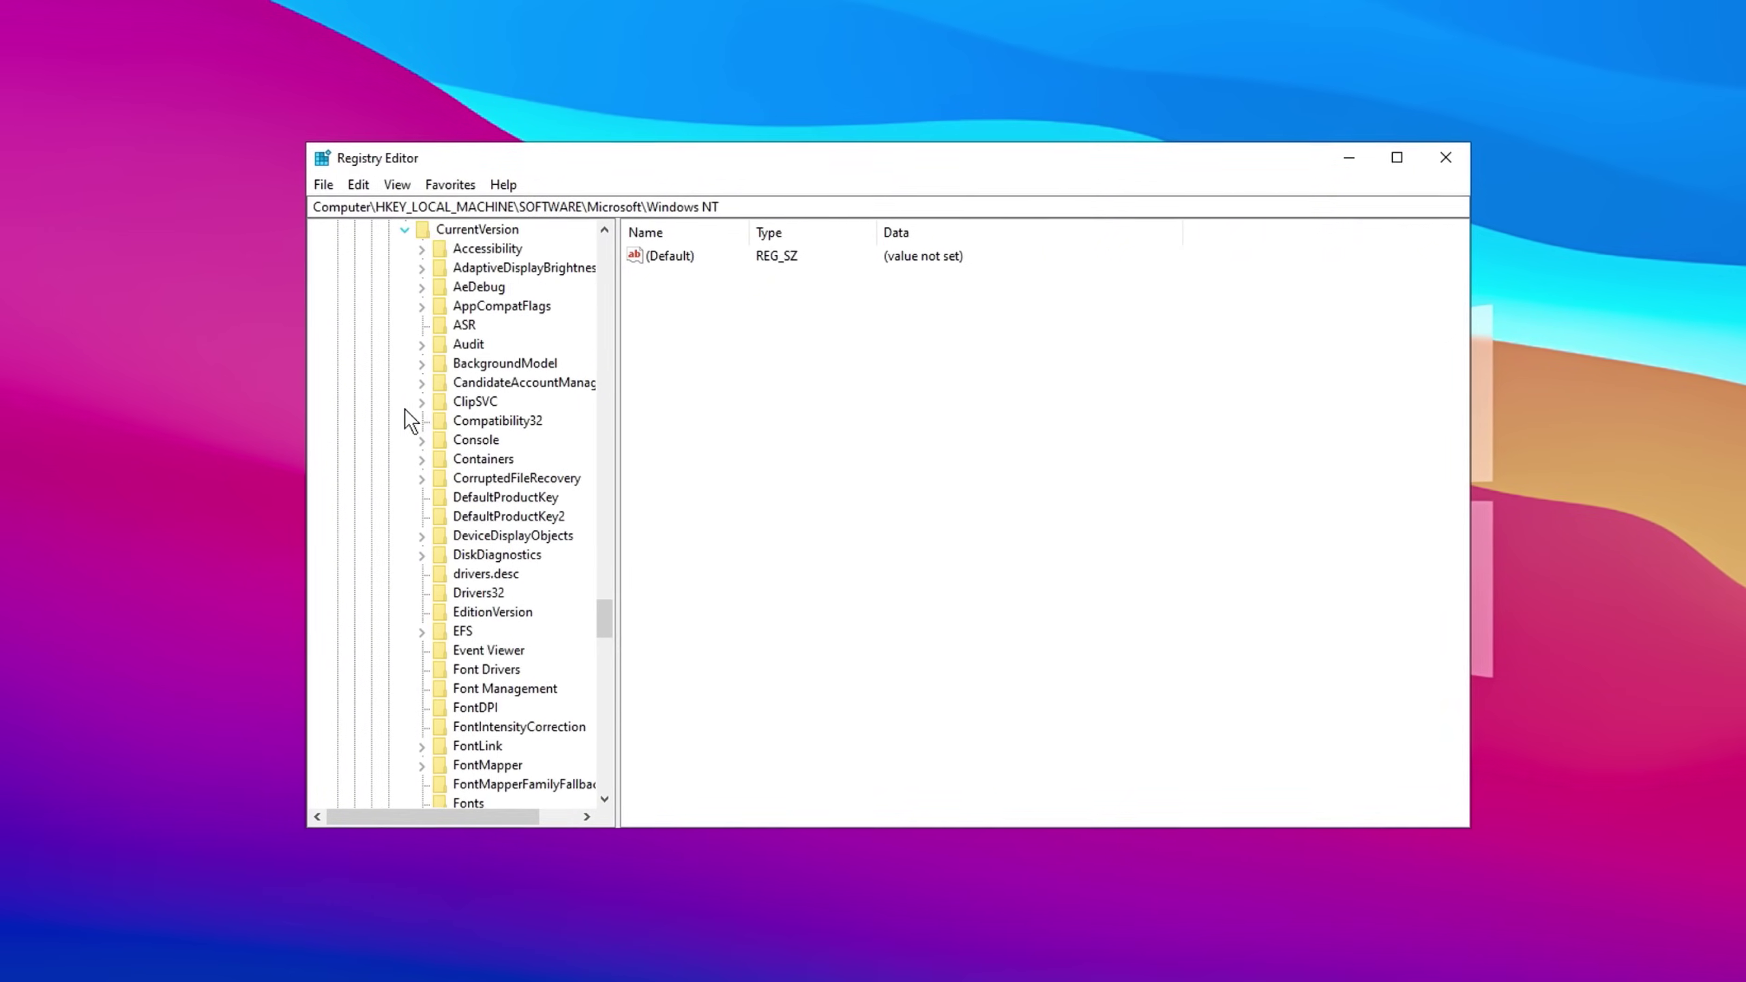
click(484, 442)
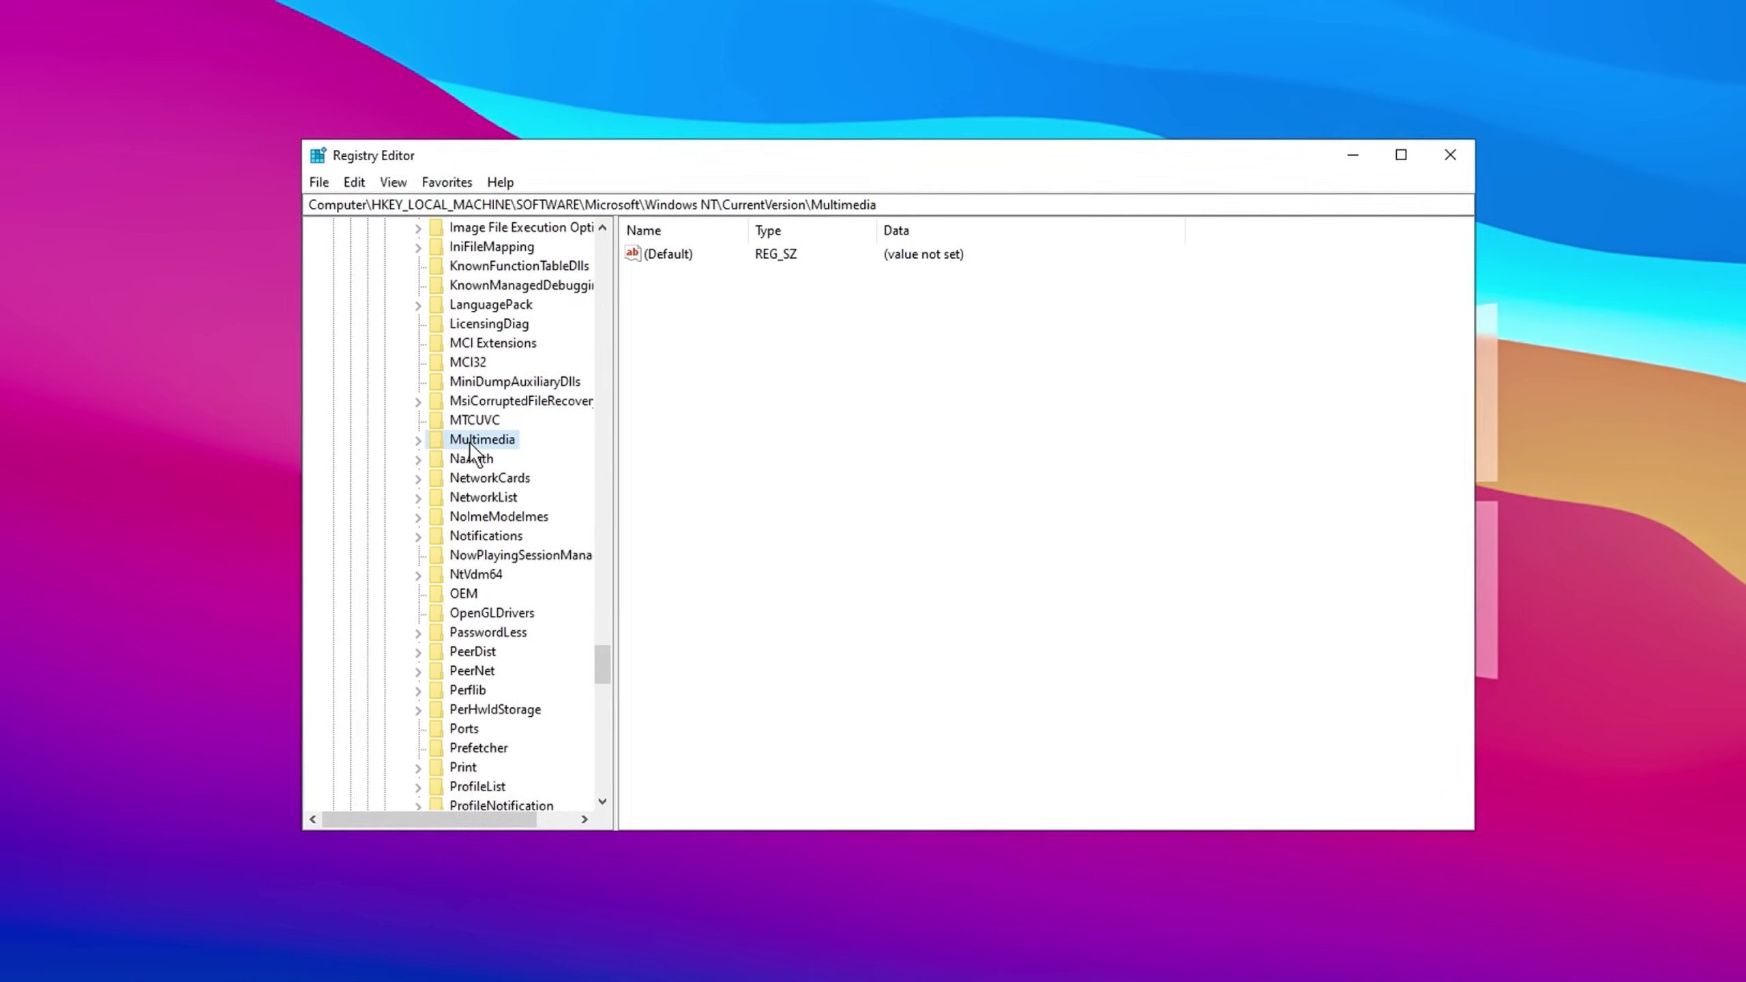
double_click(468, 440)
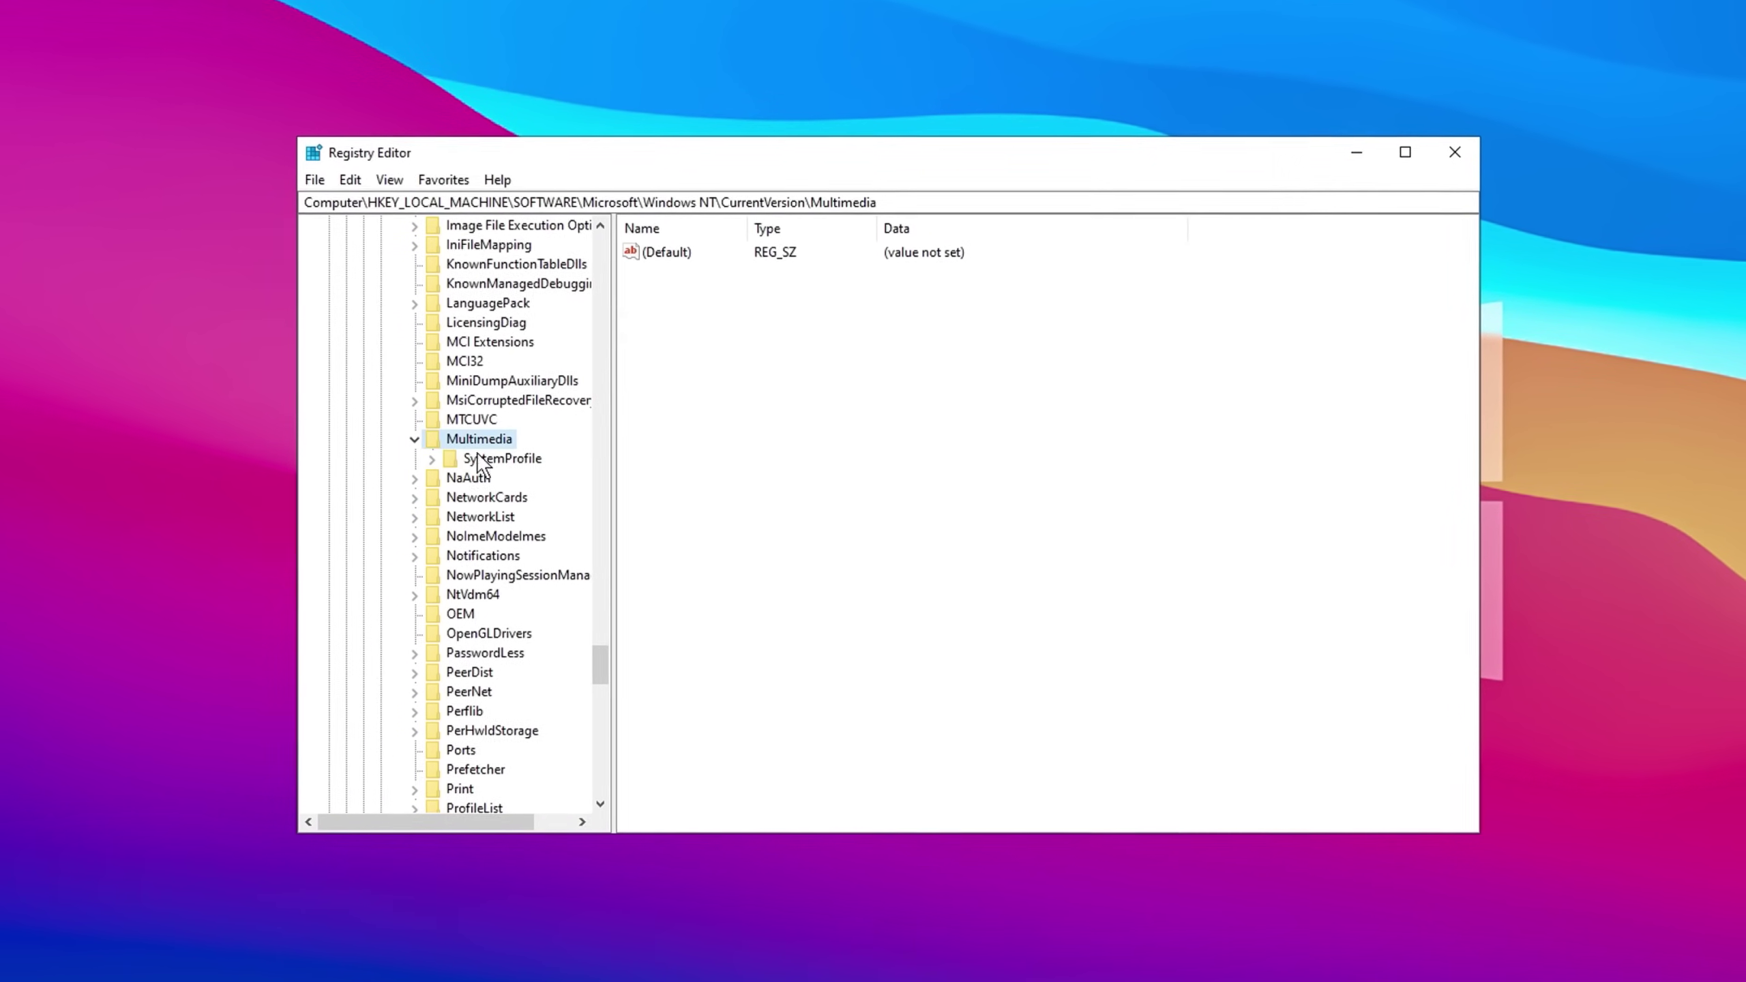
double_click(485, 457)
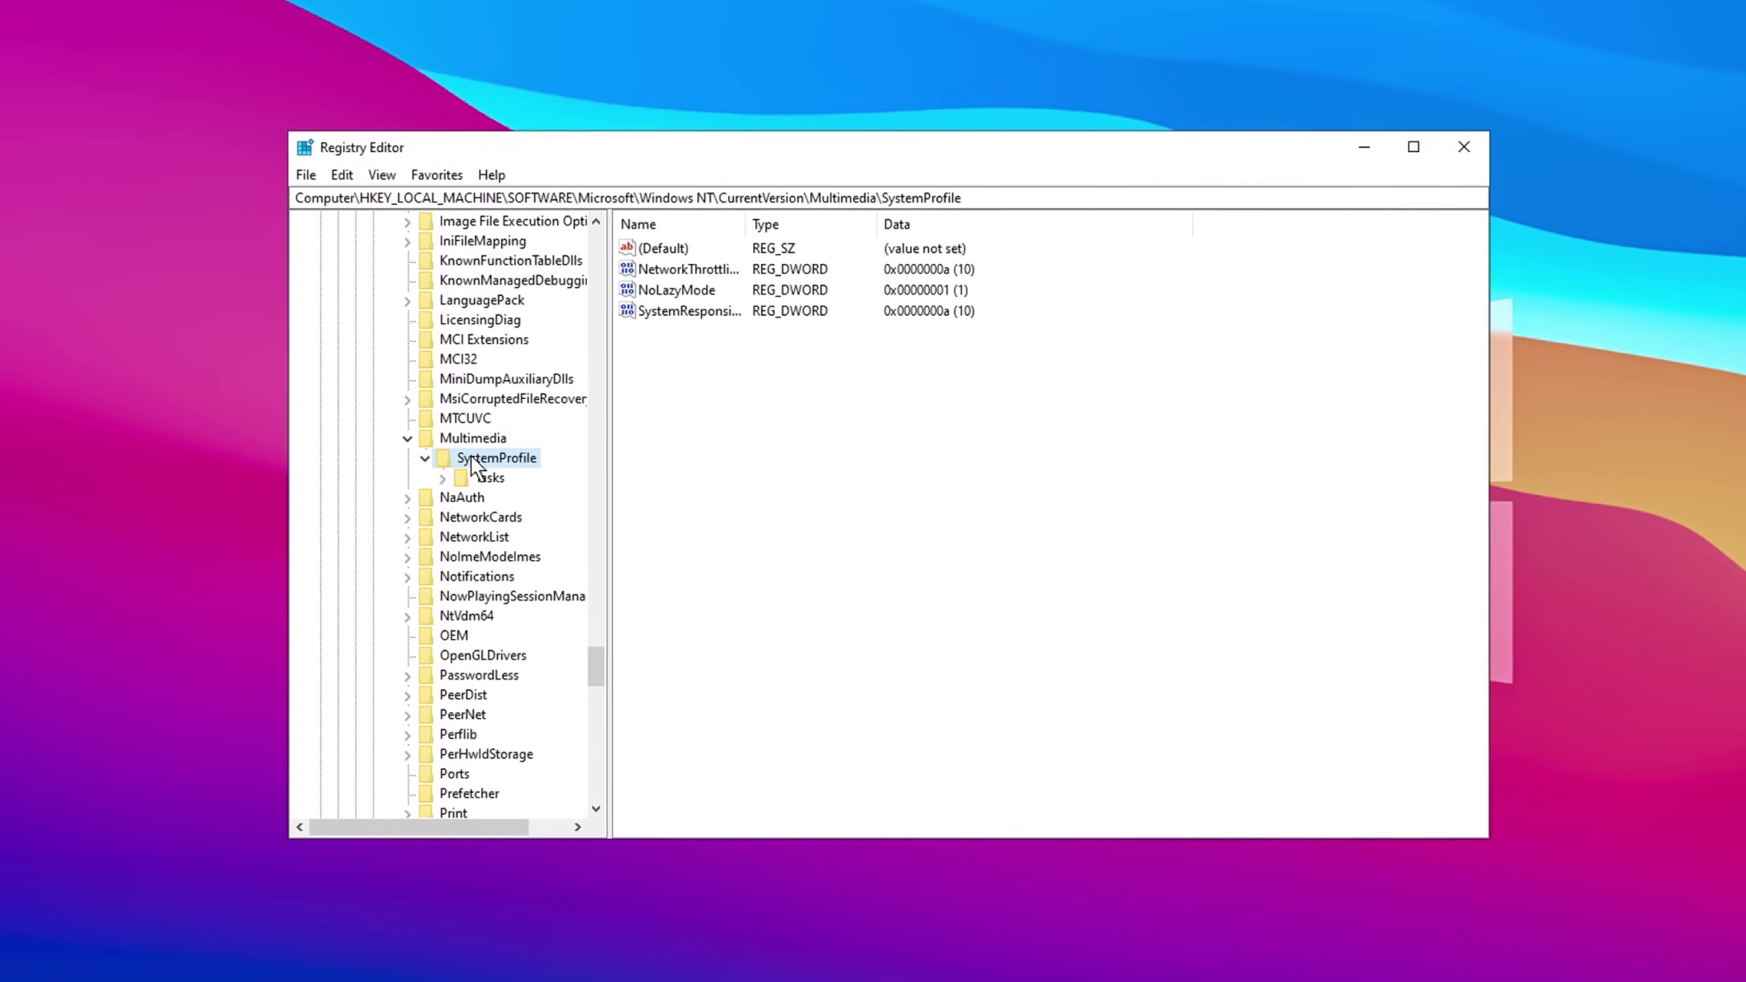
click(486, 477)
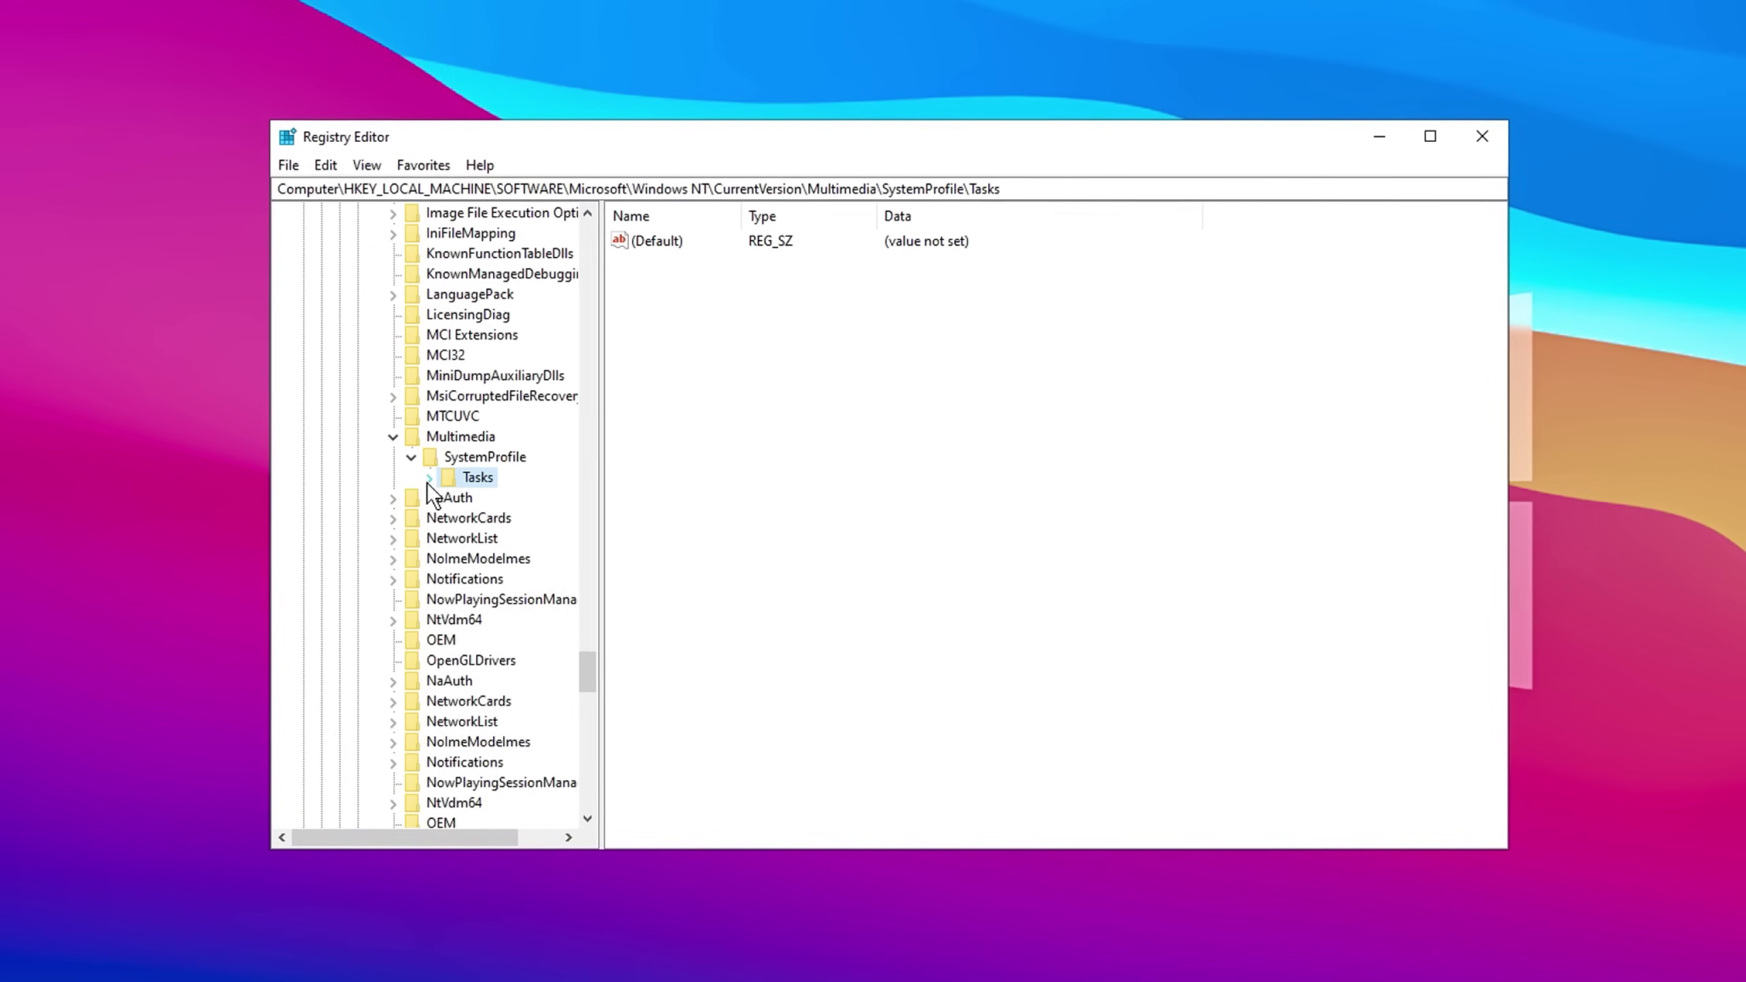
double_click(478, 480)
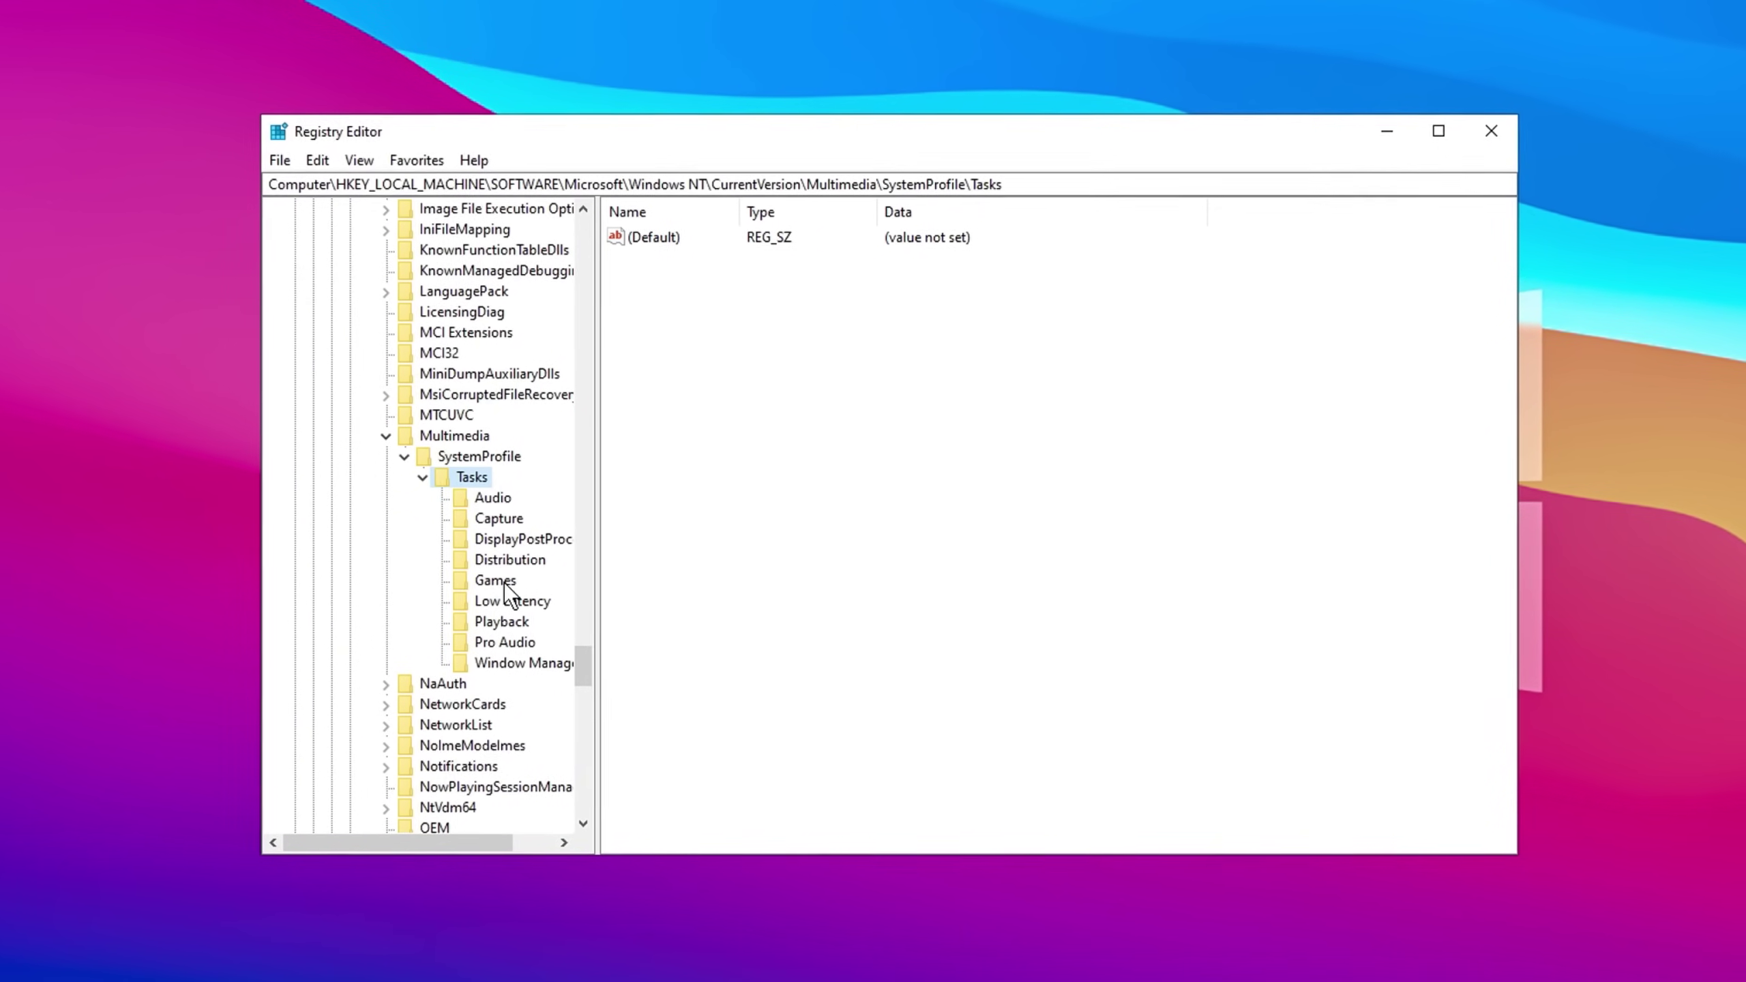
click(497, 581)
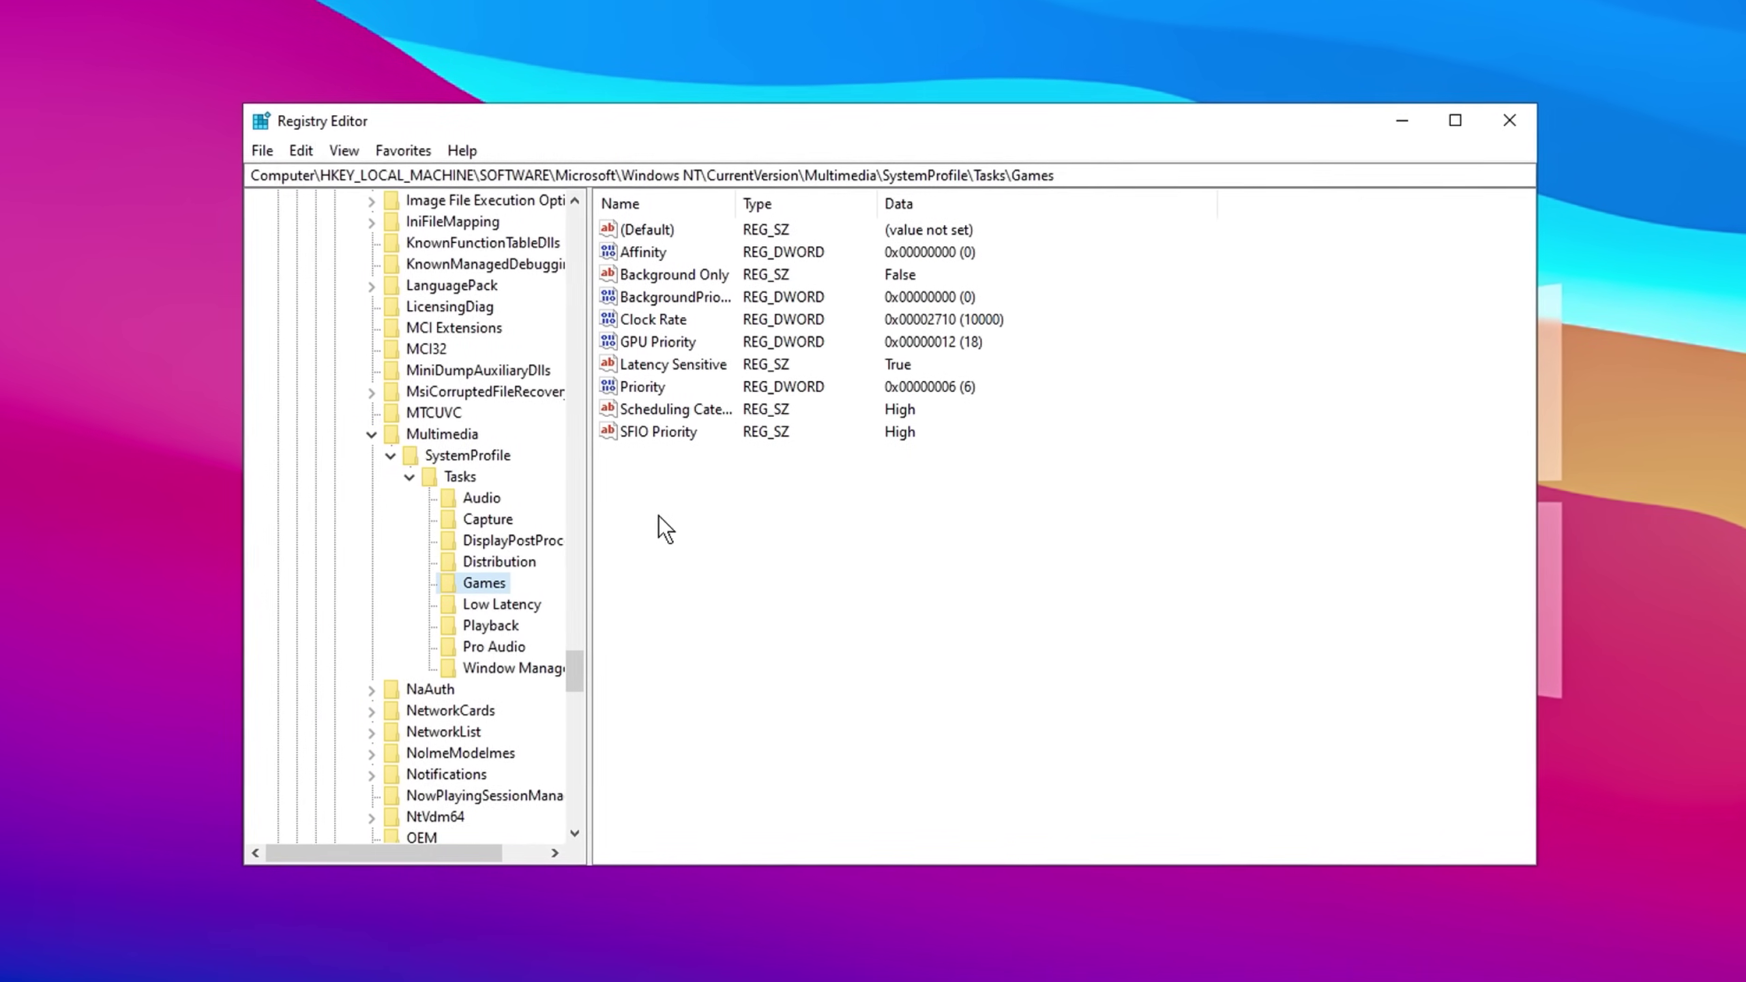
In the Games key, set Affinity to hexadecimal f and Background Only to False
double_click(650, 251)
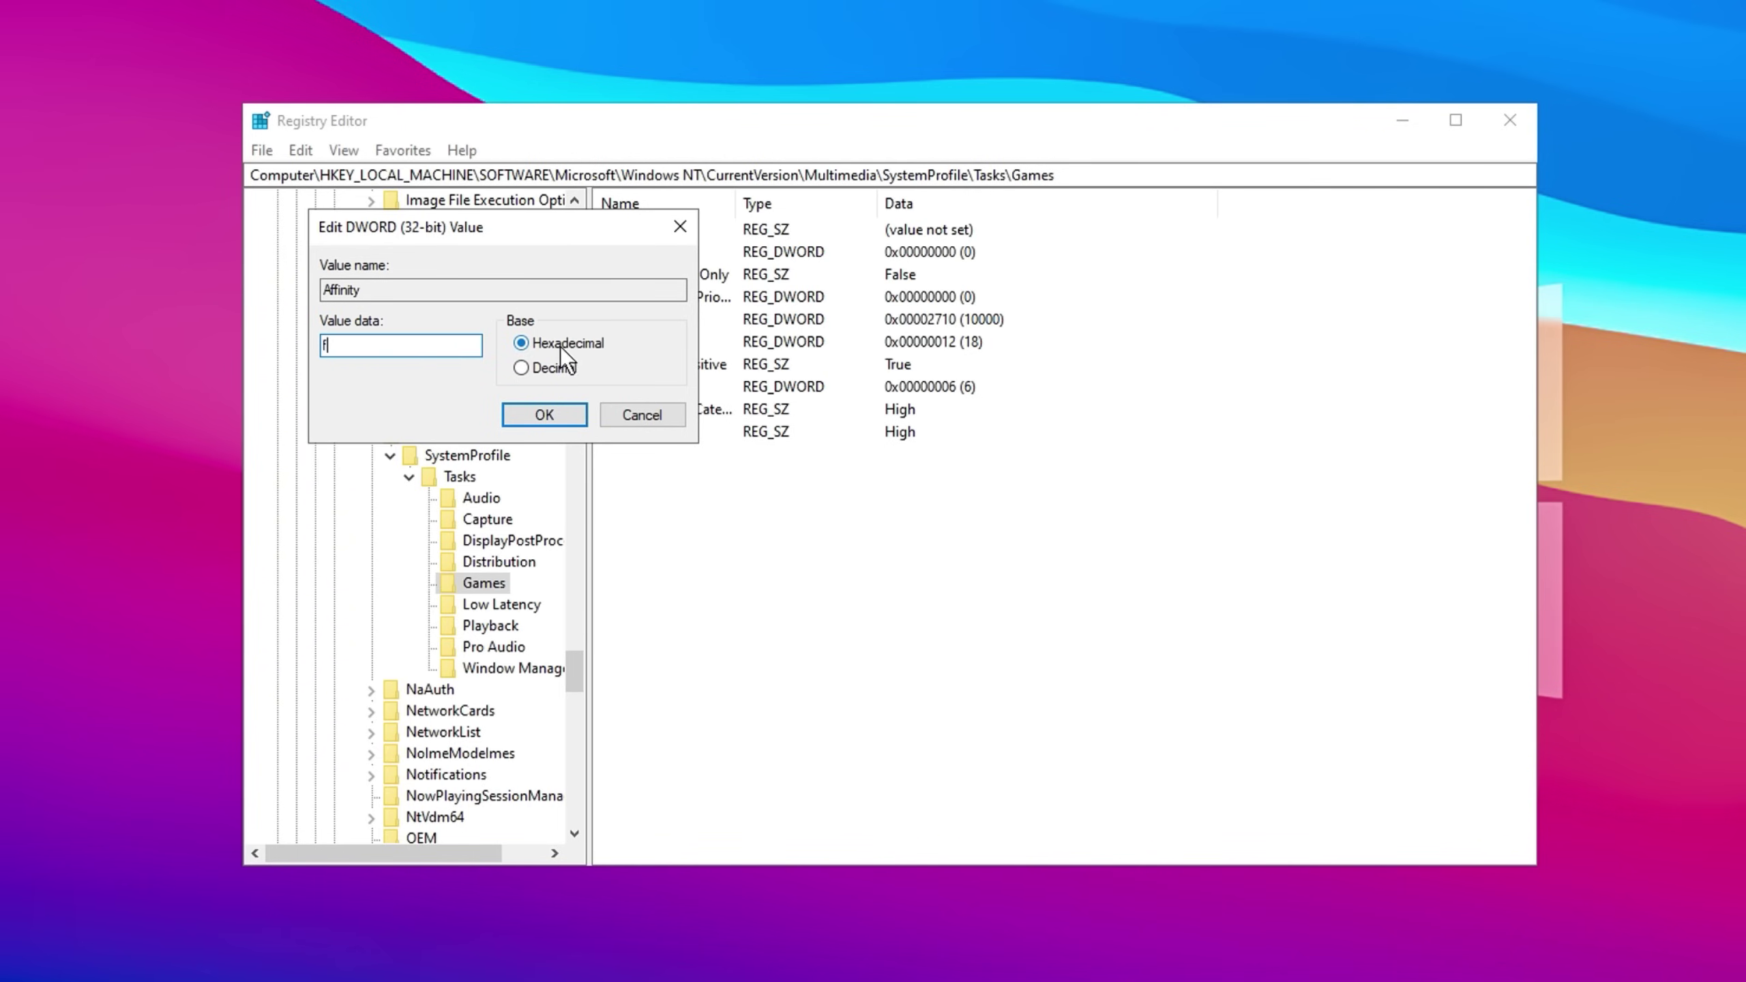
click(547, 417)
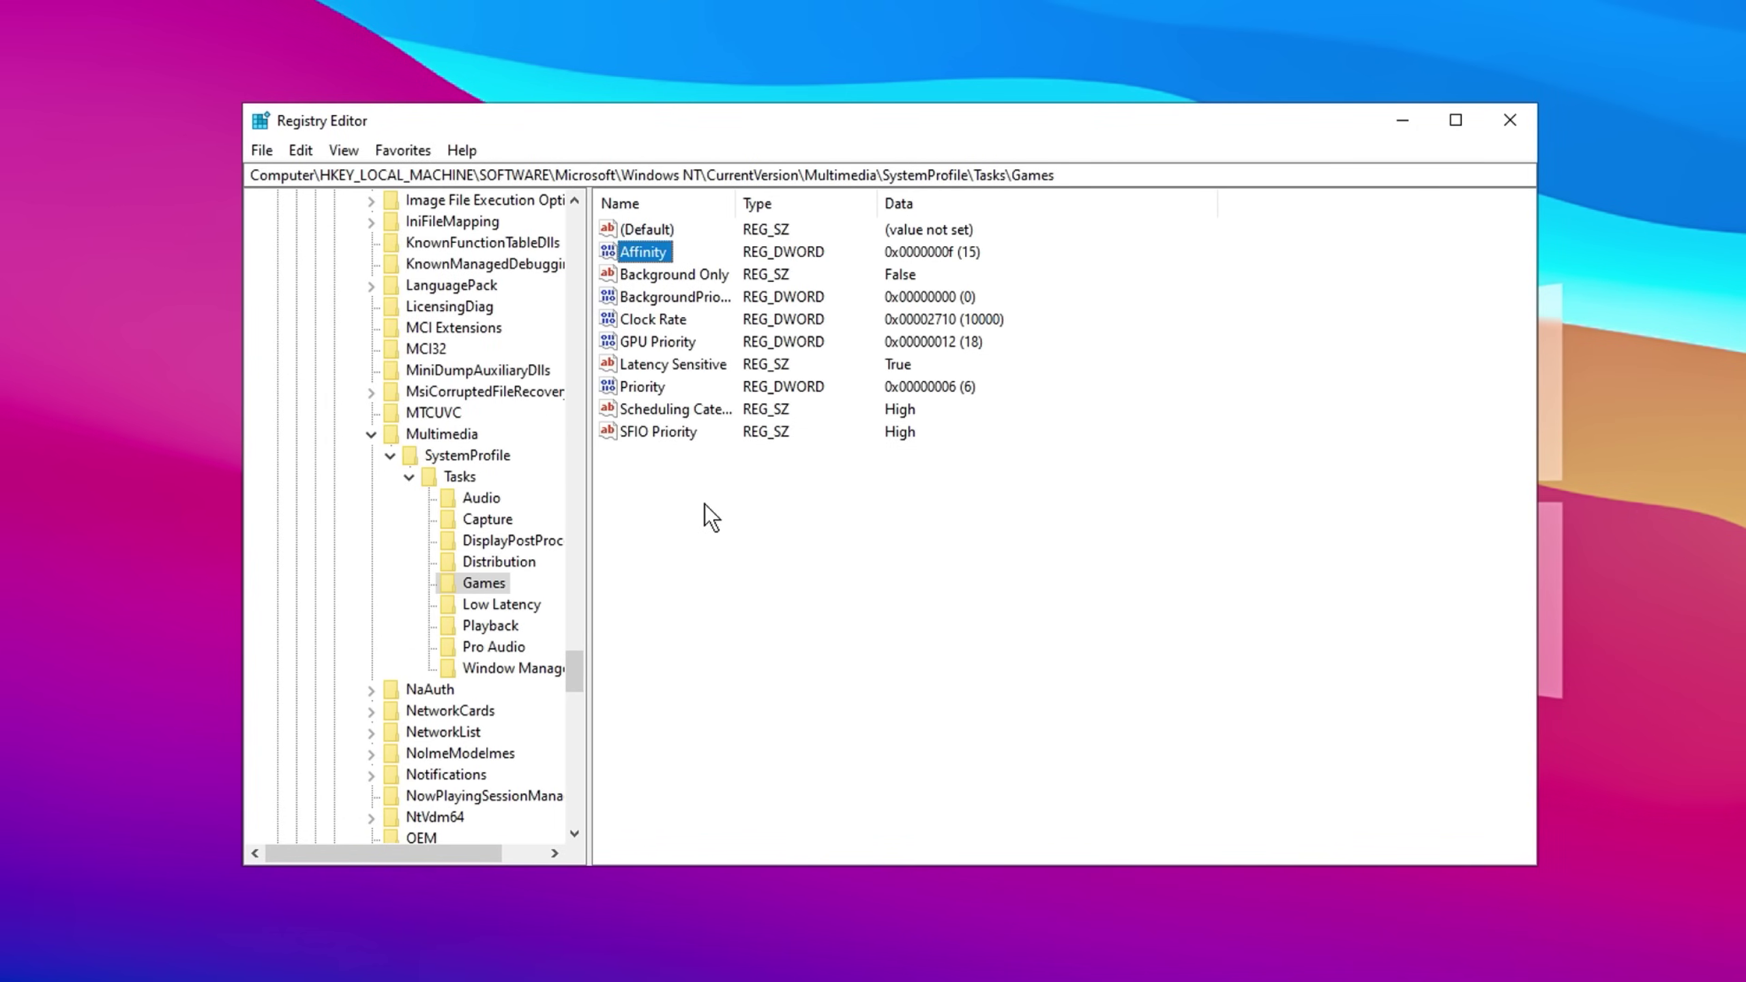
double_click(677, 274)
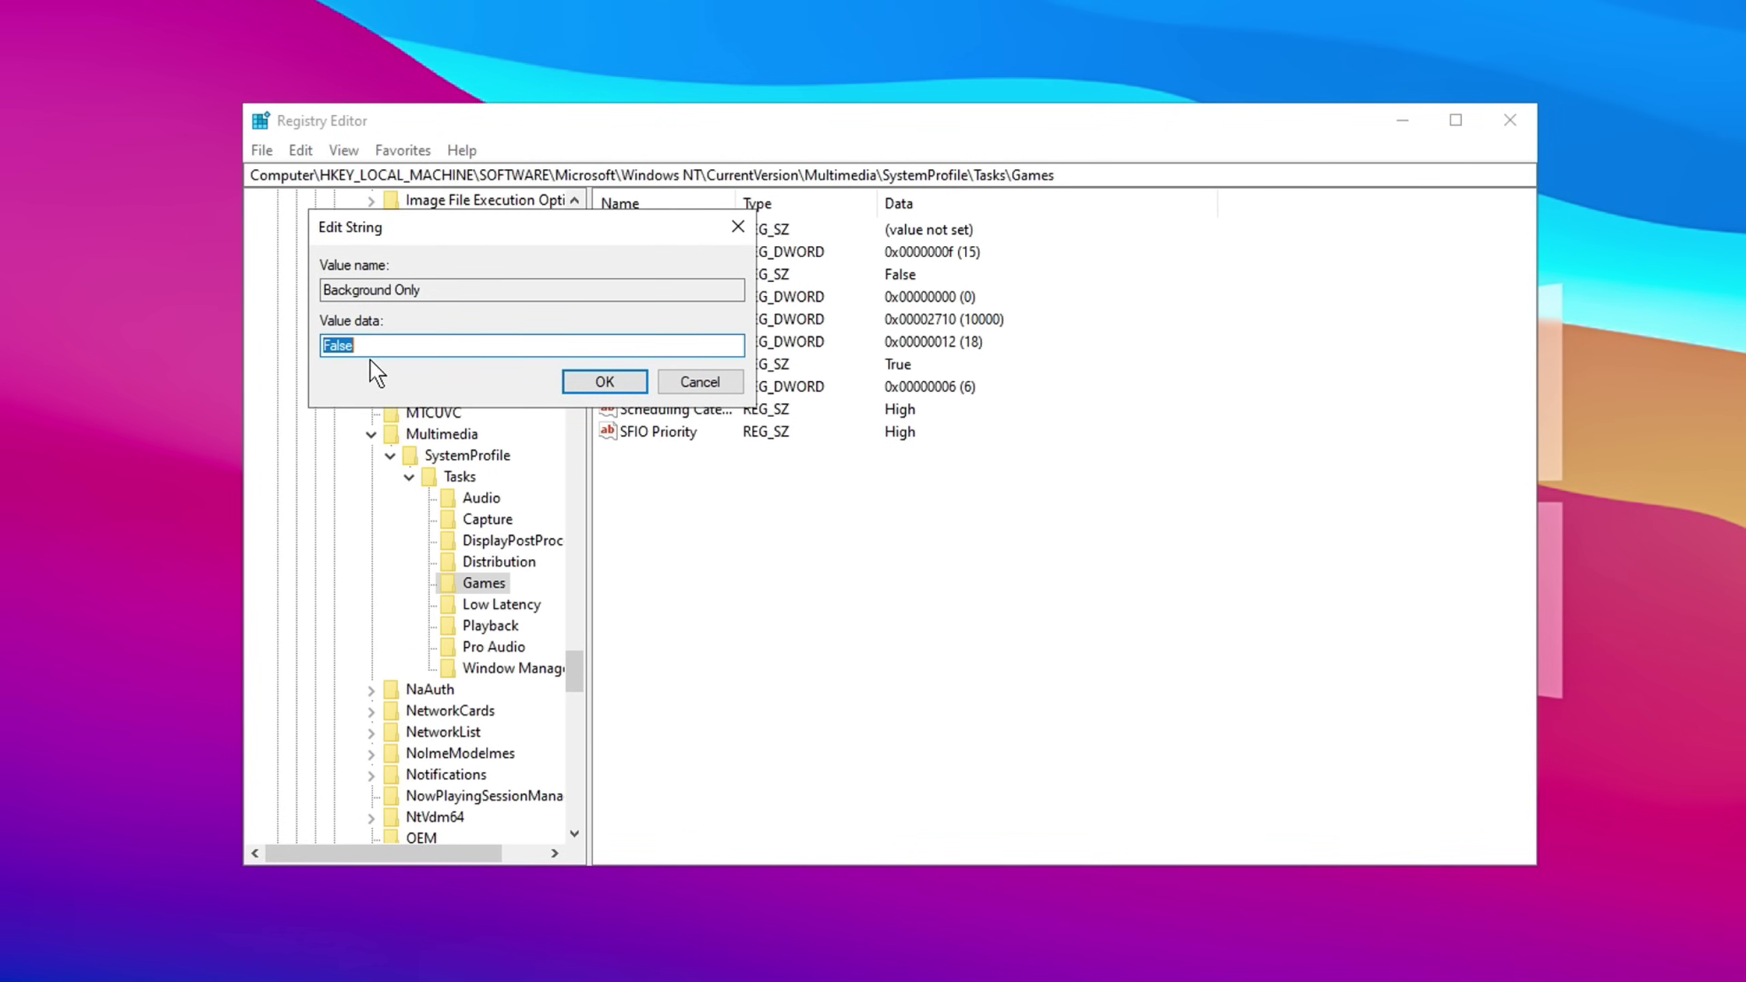
click(605, 386)
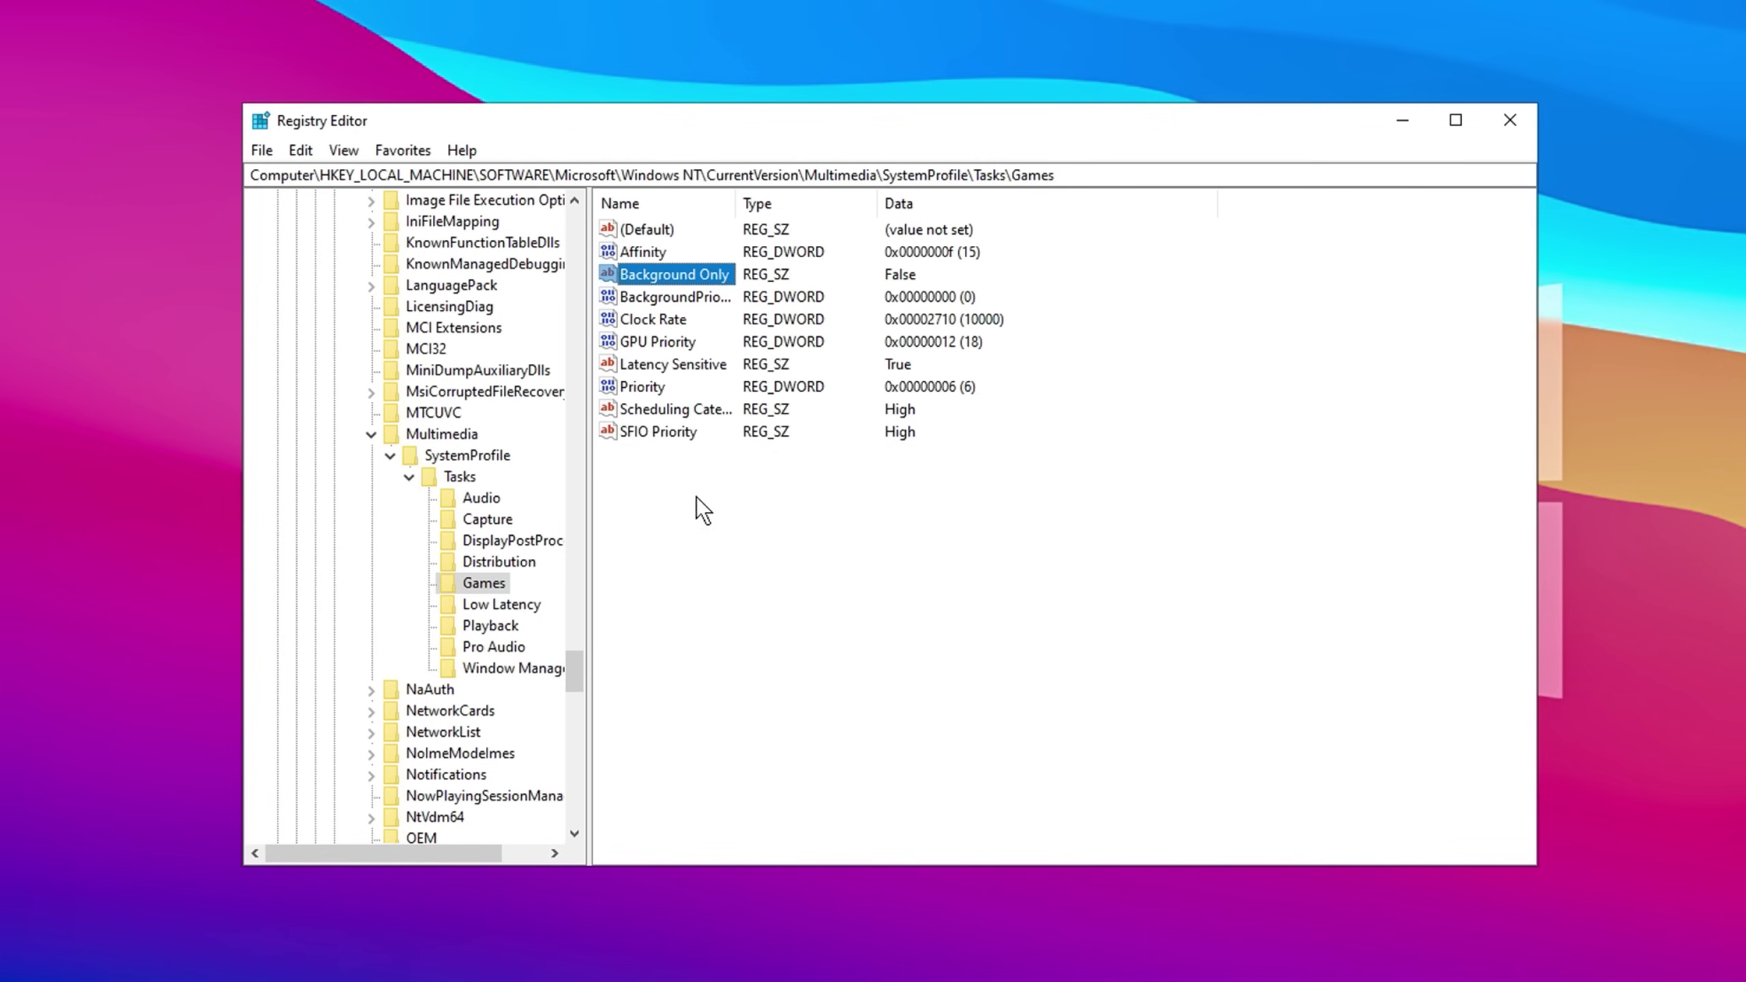
Set the Games key's GPU Priority to hexadecimal e and its Priority to 6
double_click(680, 348)
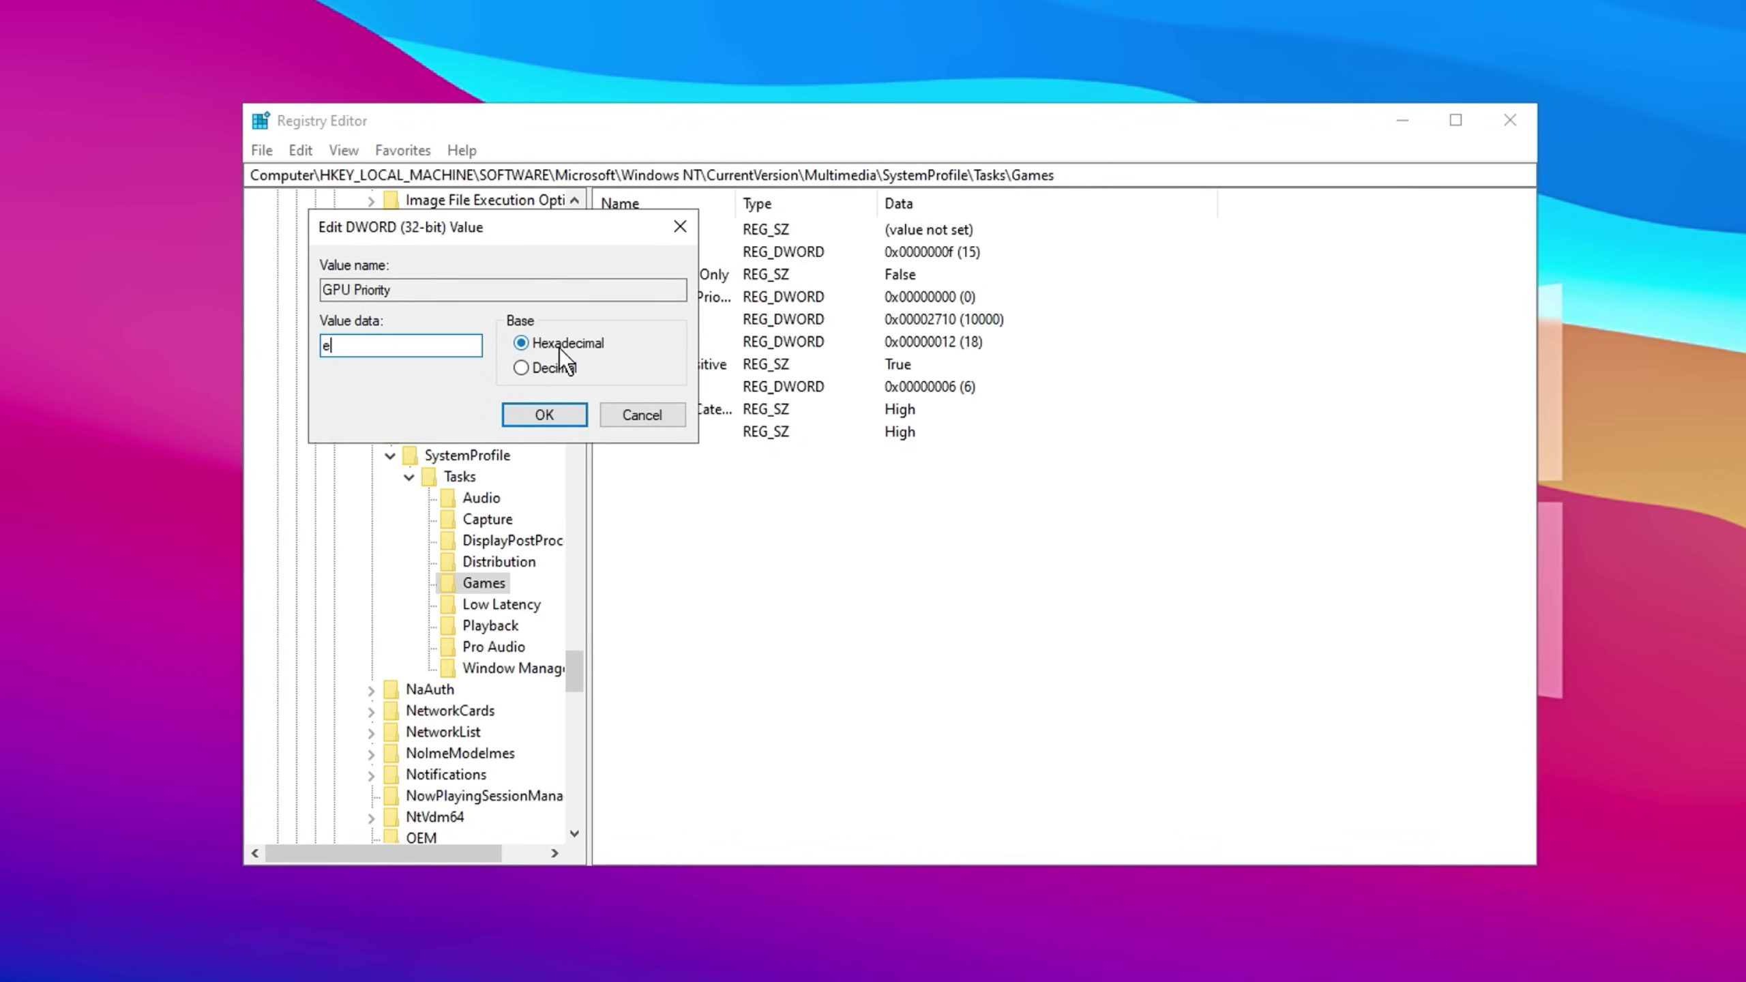
click(521, 414)
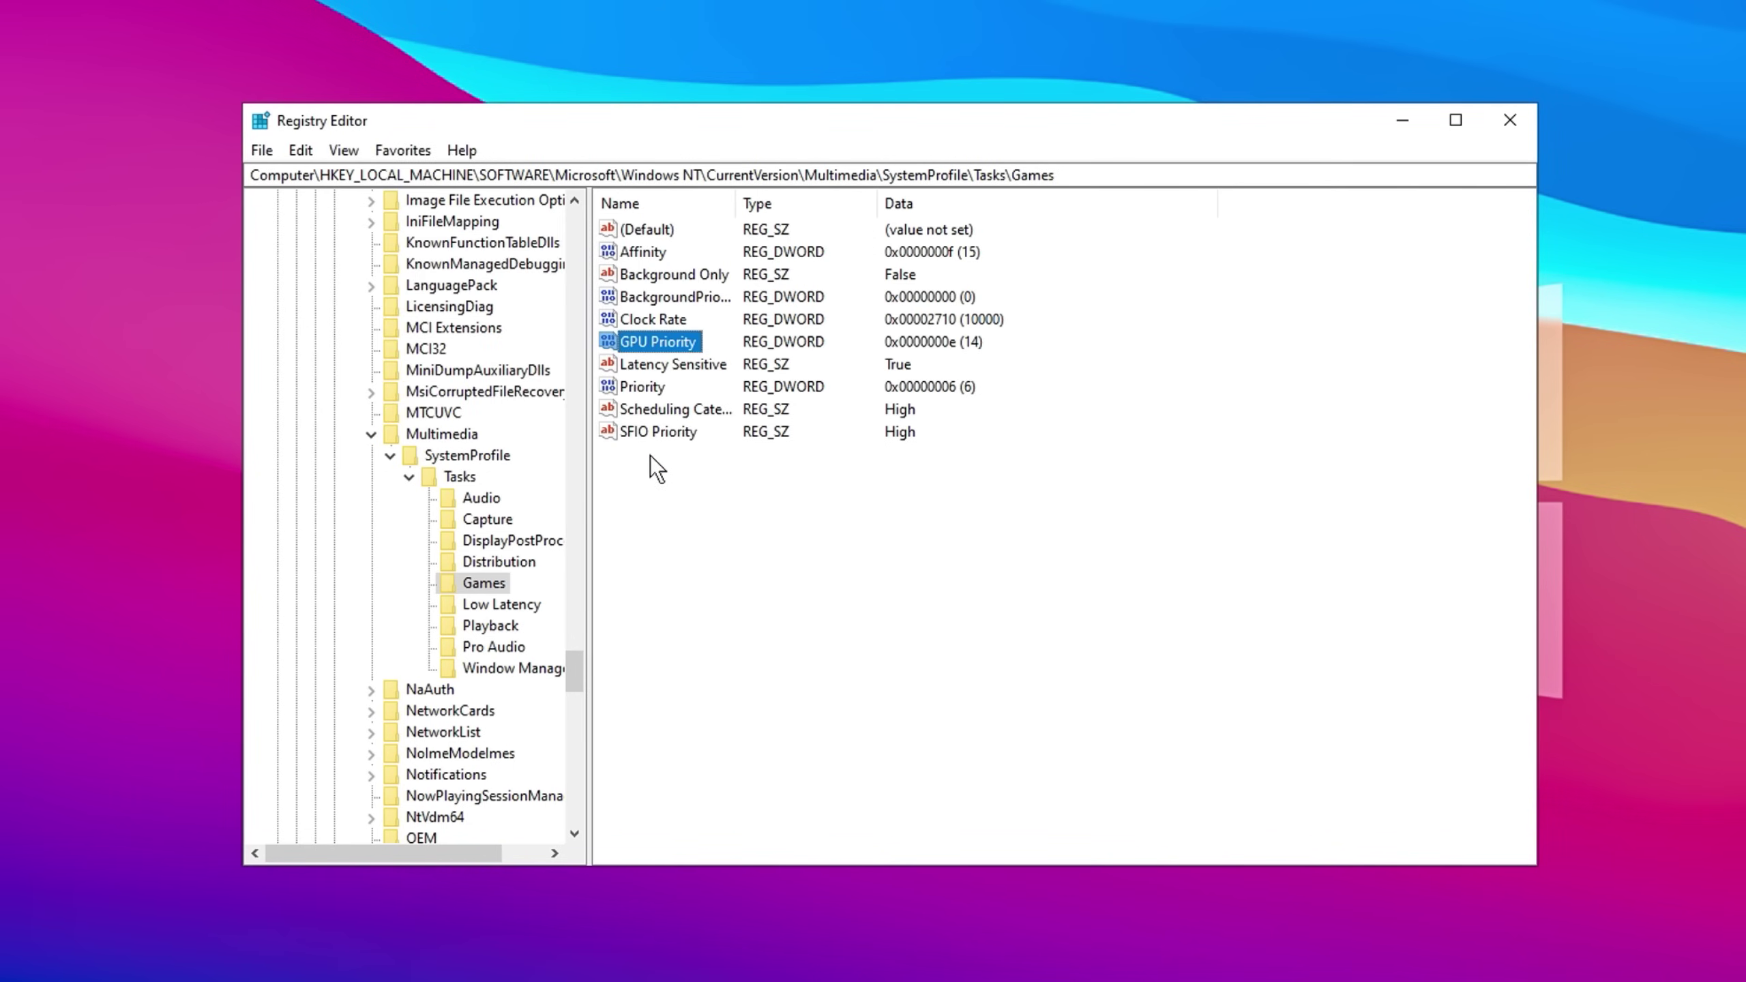
double_click(644, 387)
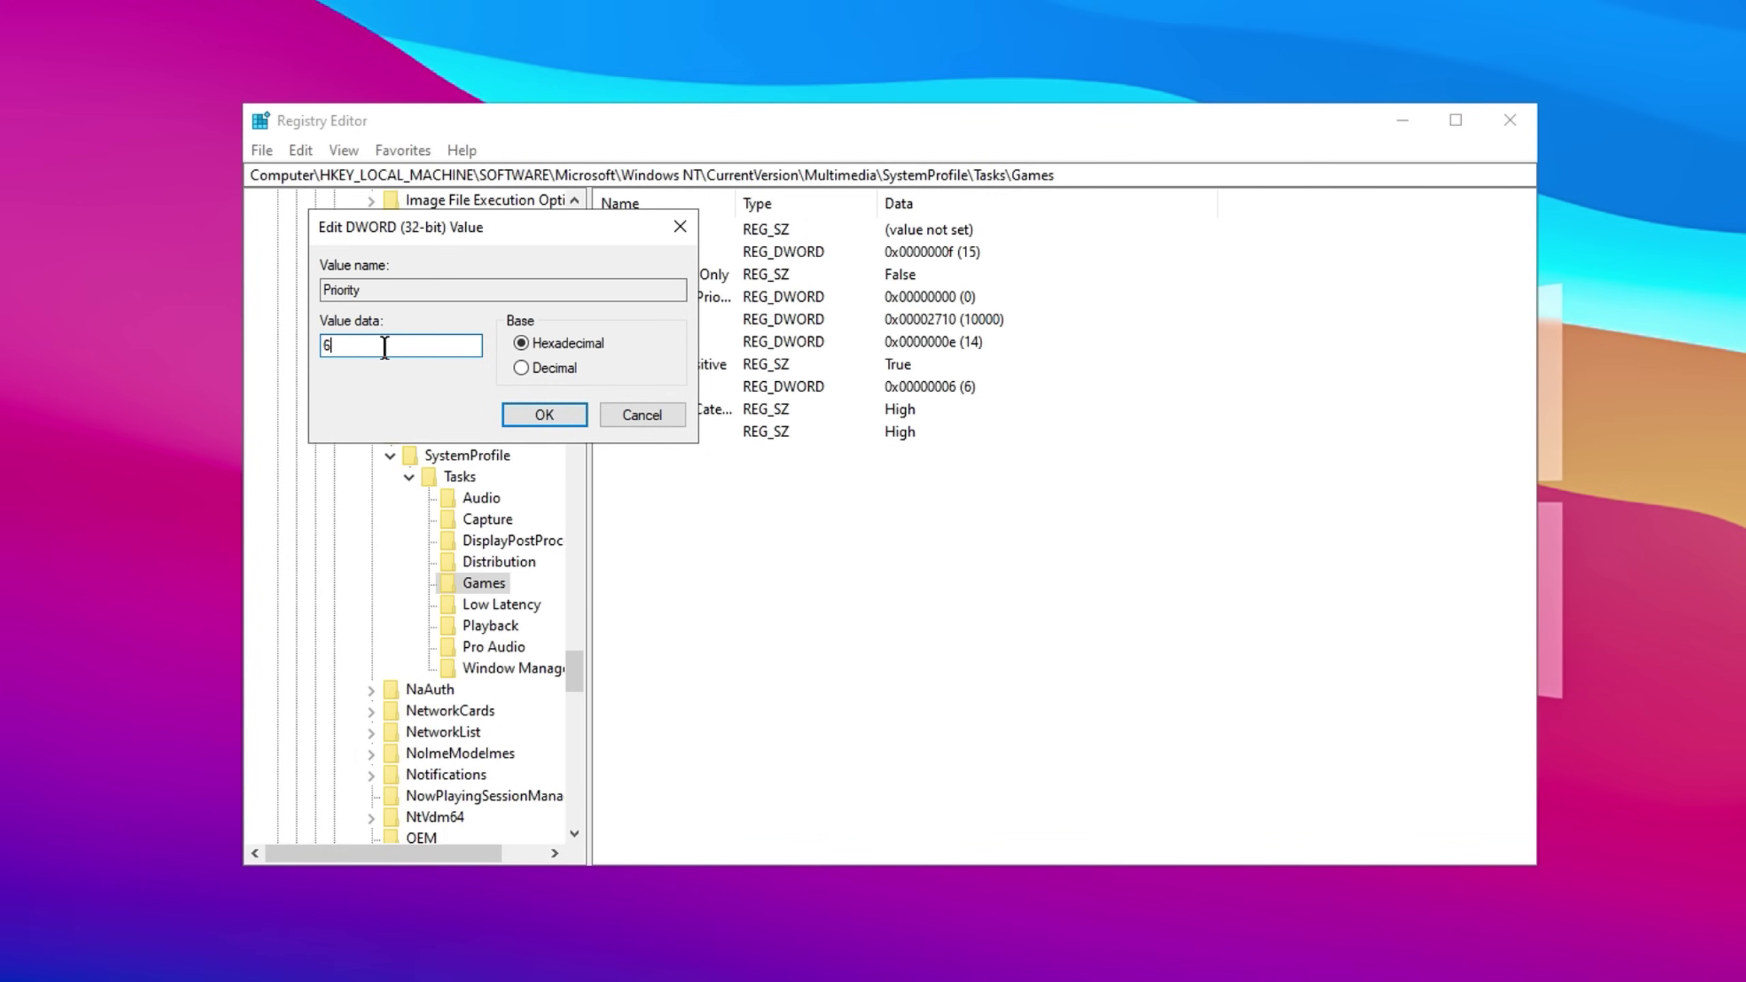
click(542, 417)
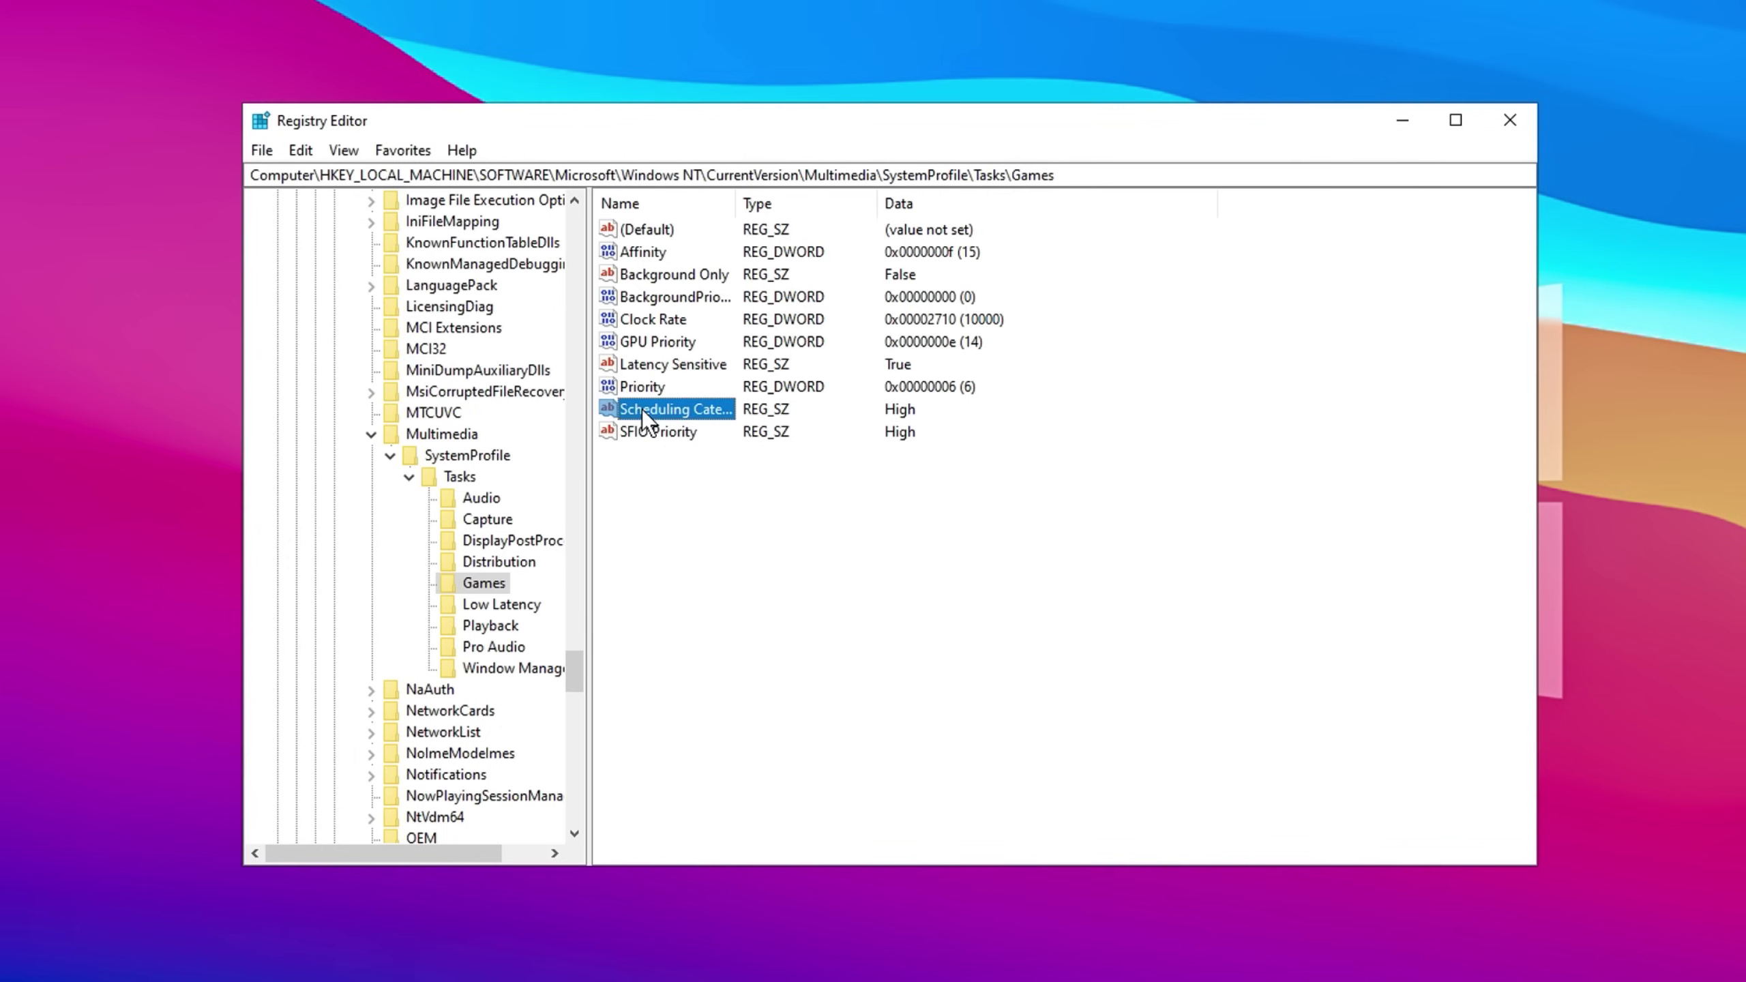
Set both Scheduling Category and SFIO Priority in the Games key to High
double_click(664, 409)
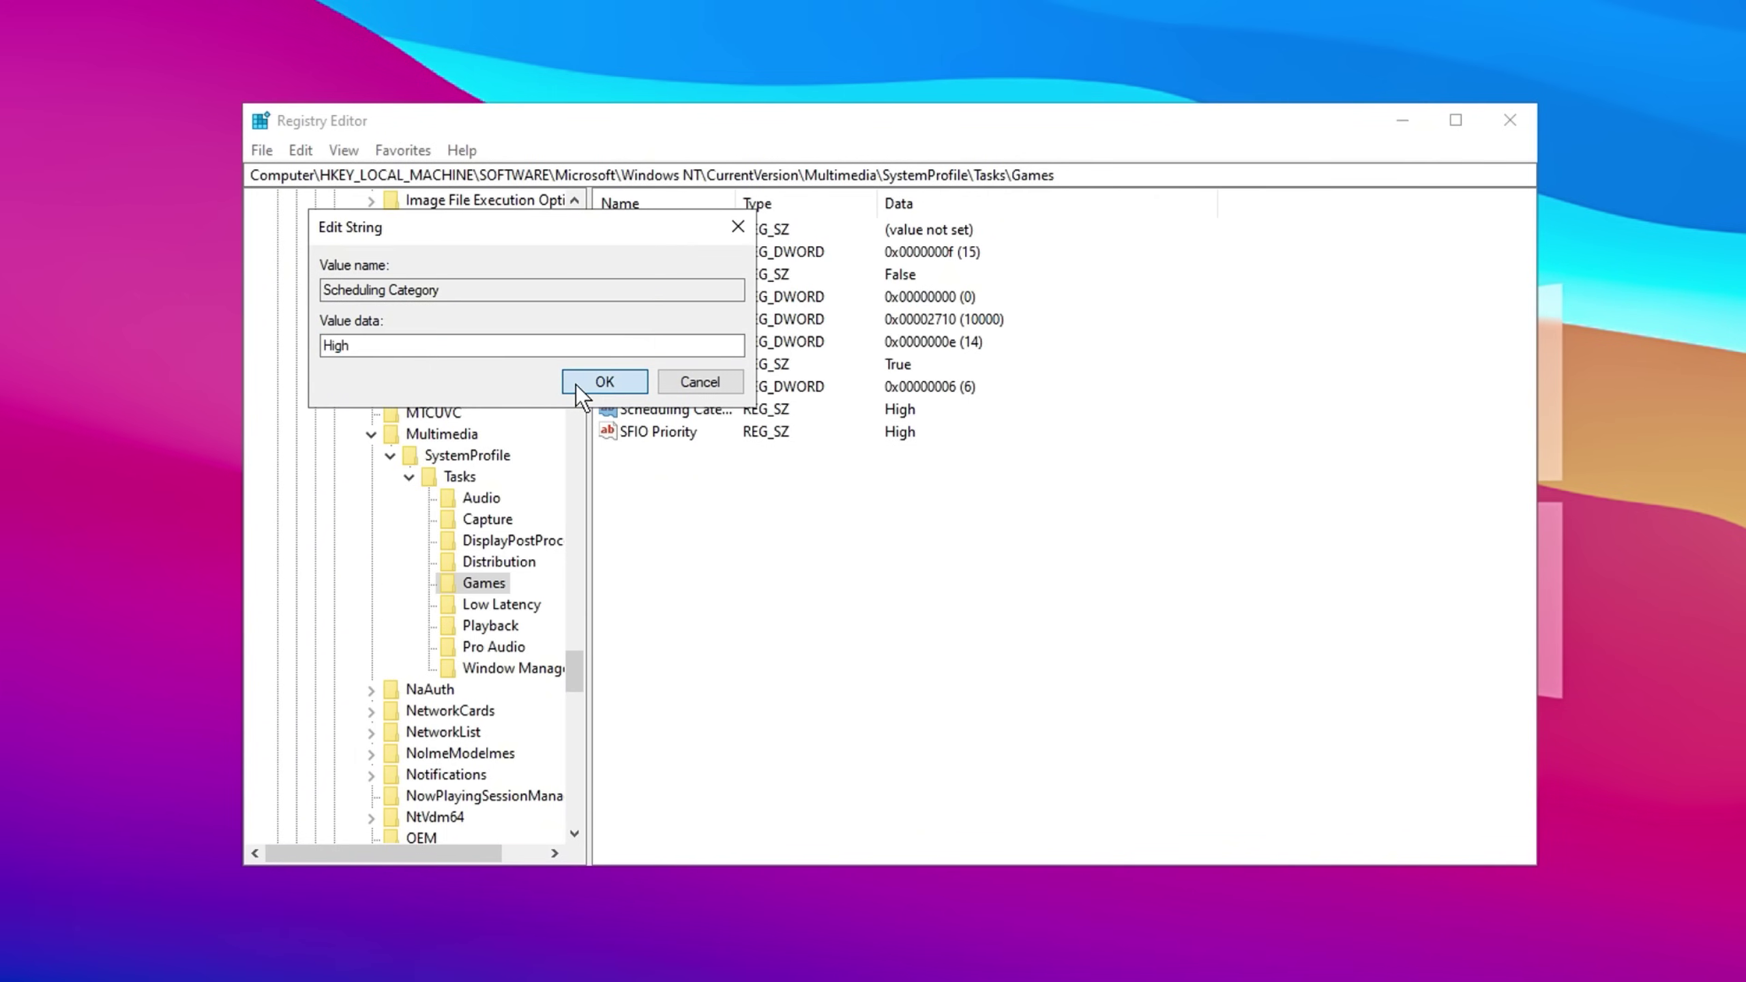
click(575, 383)
double_click(654, 431)
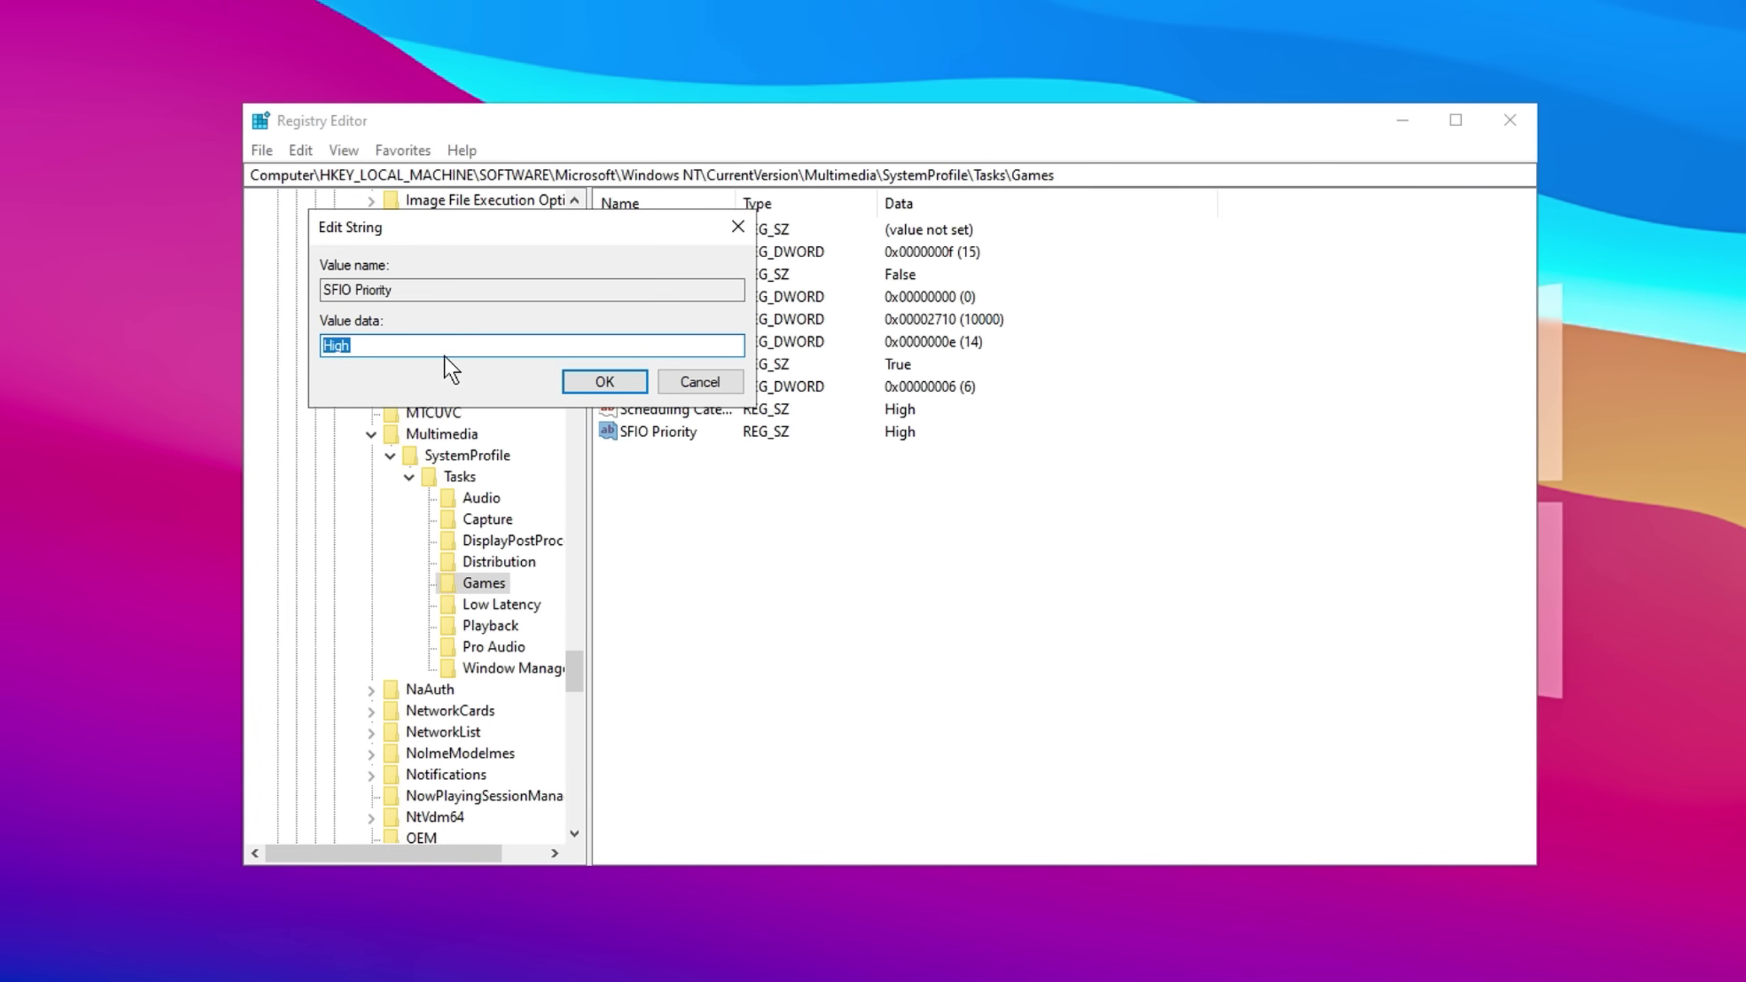
click(592, 390)
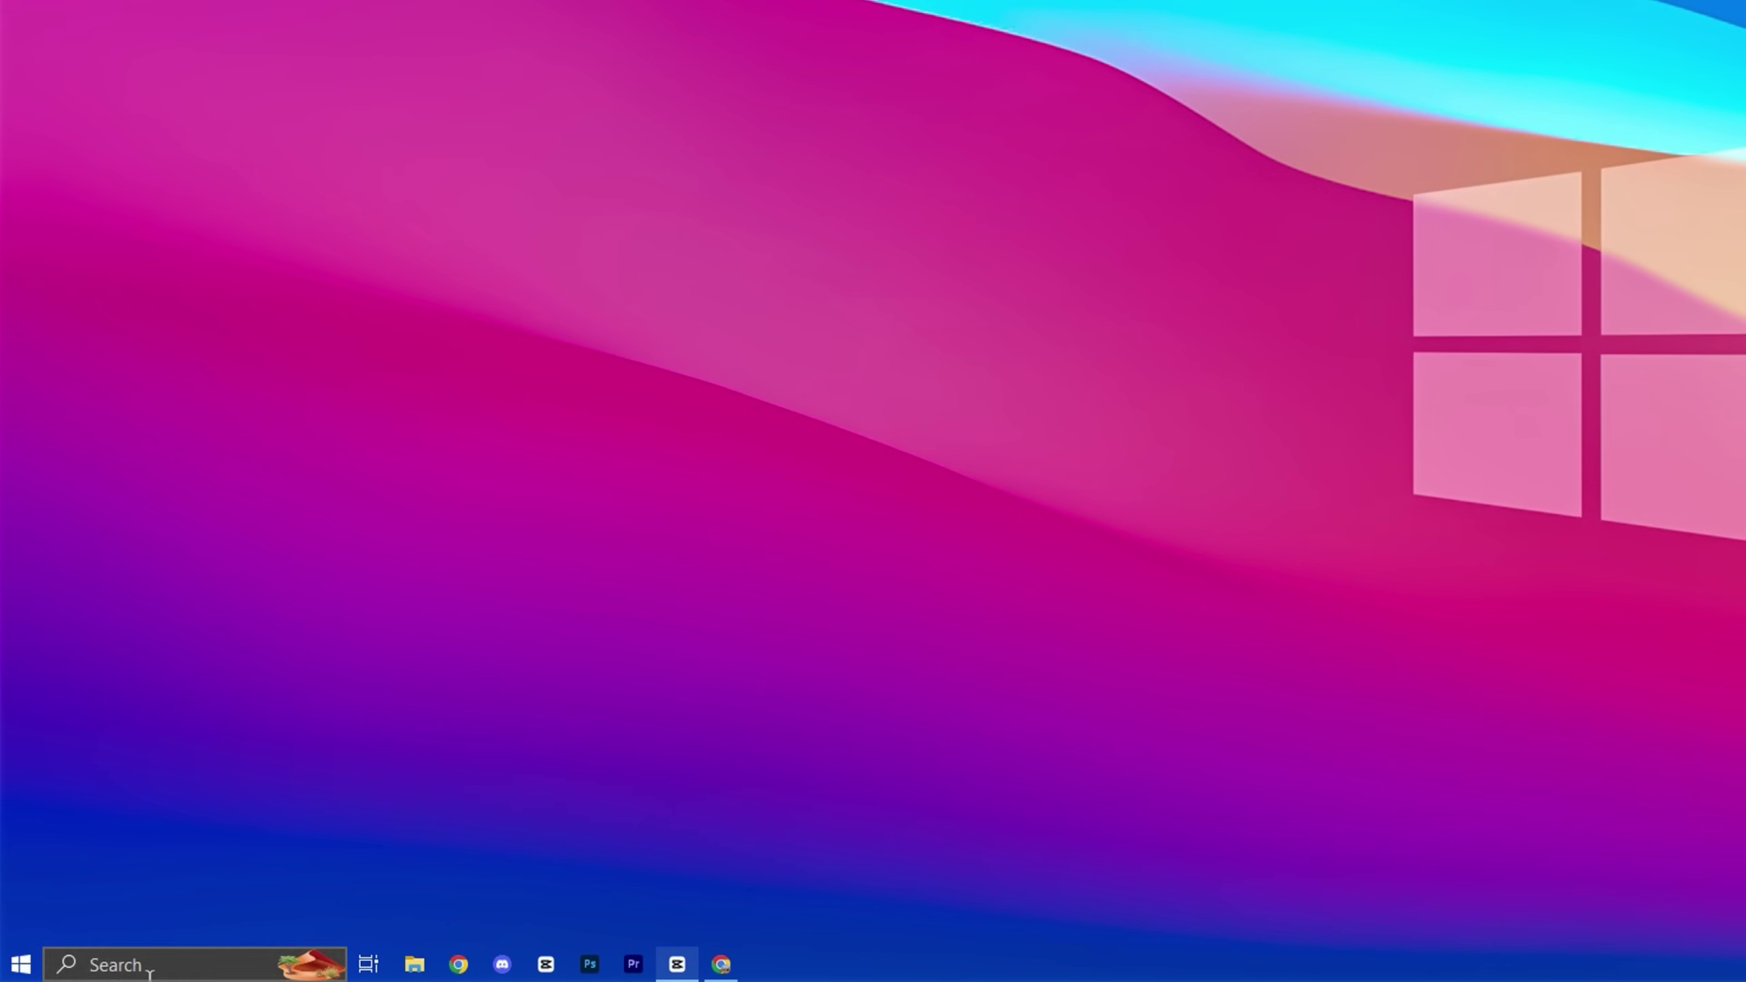
Search Windows for "del" and open the "Allow downloads from other PCs" system settings
click(109, 968)
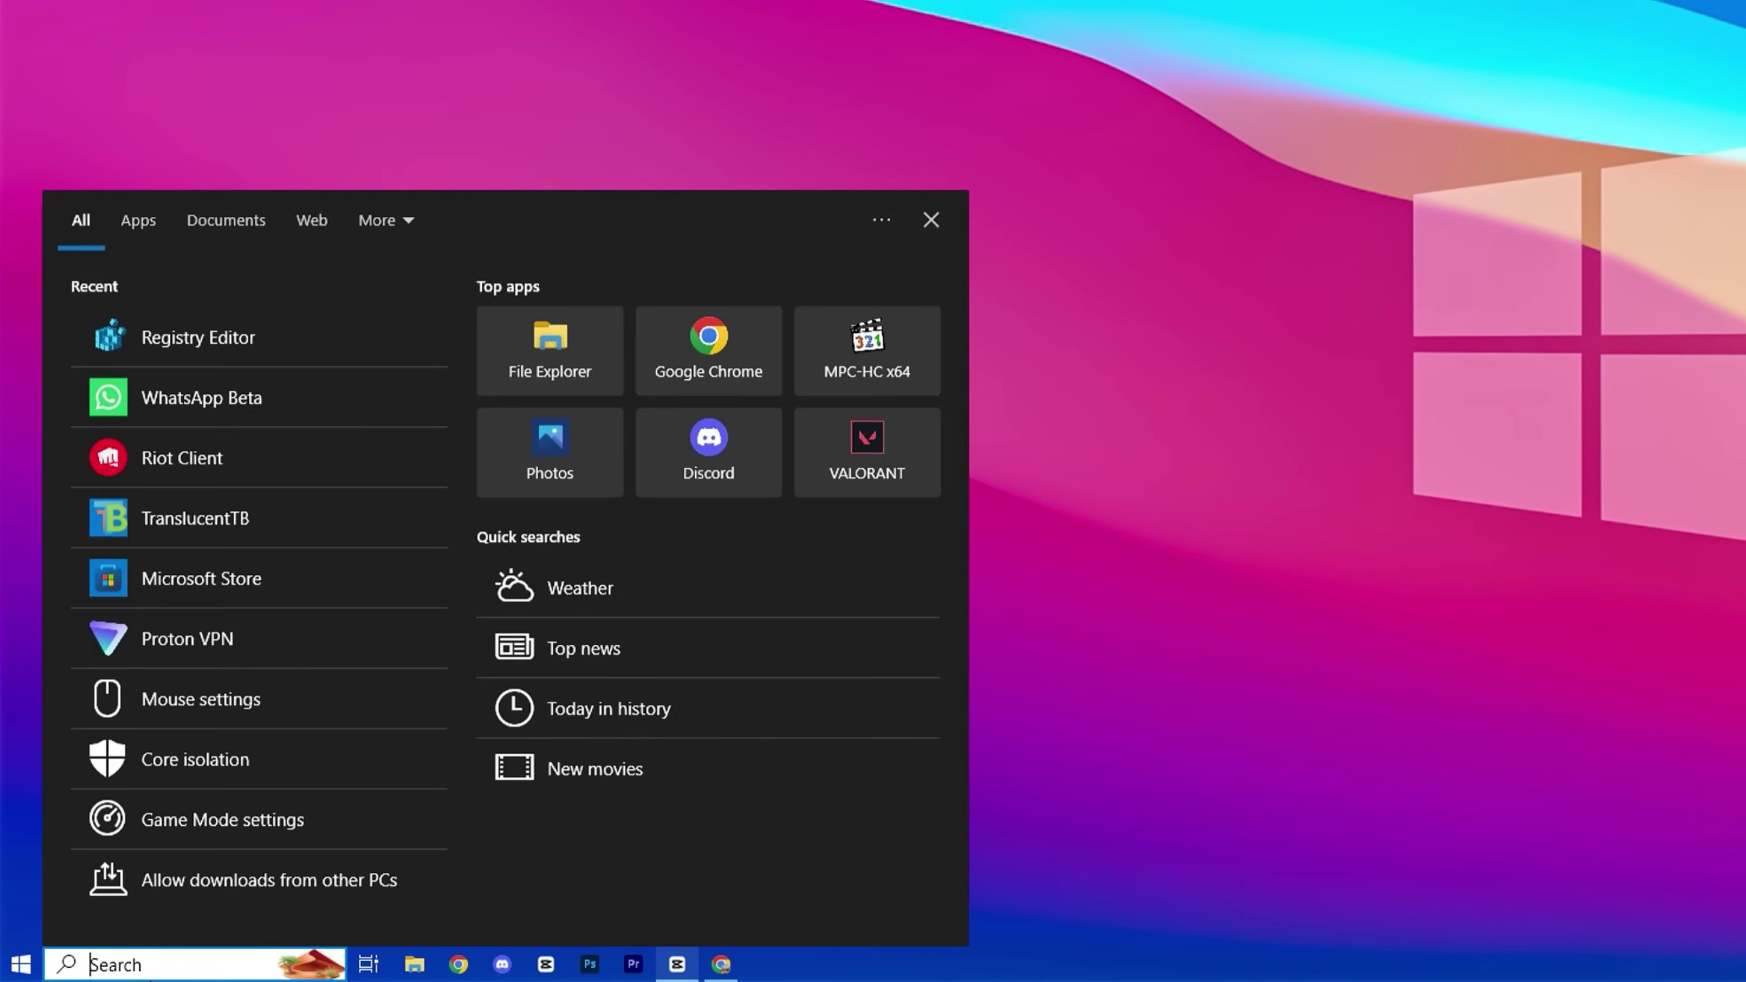
text(del)
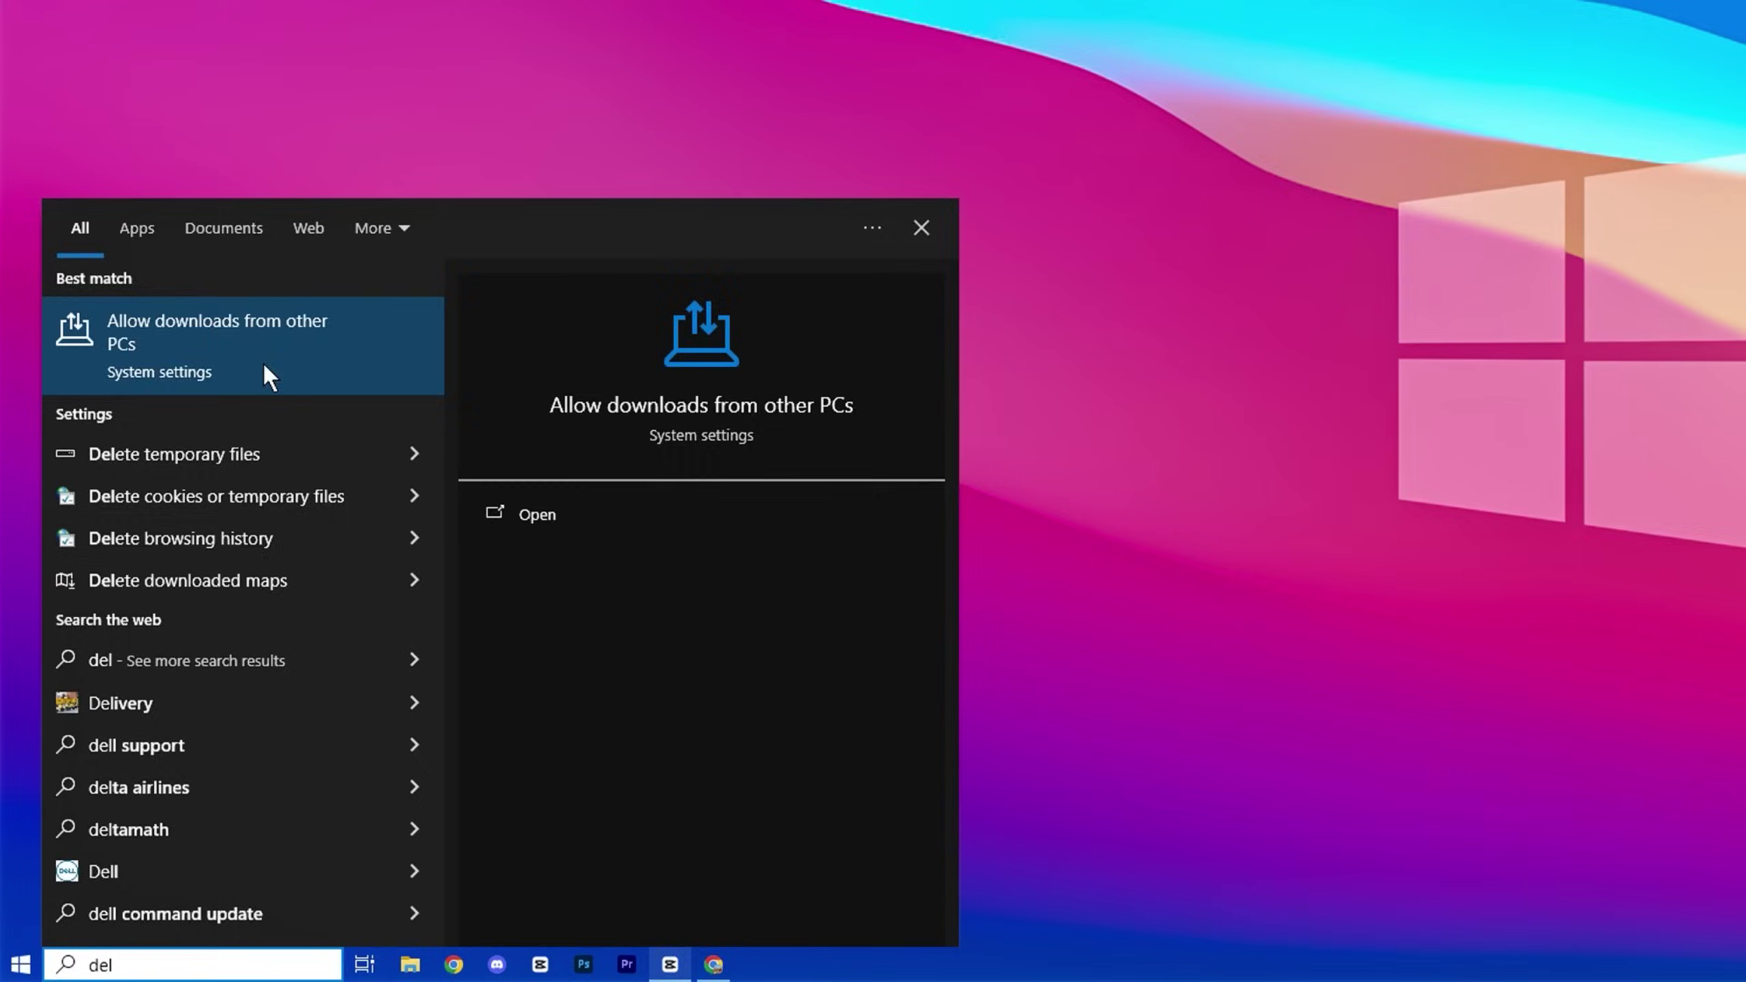
click(265, 354)
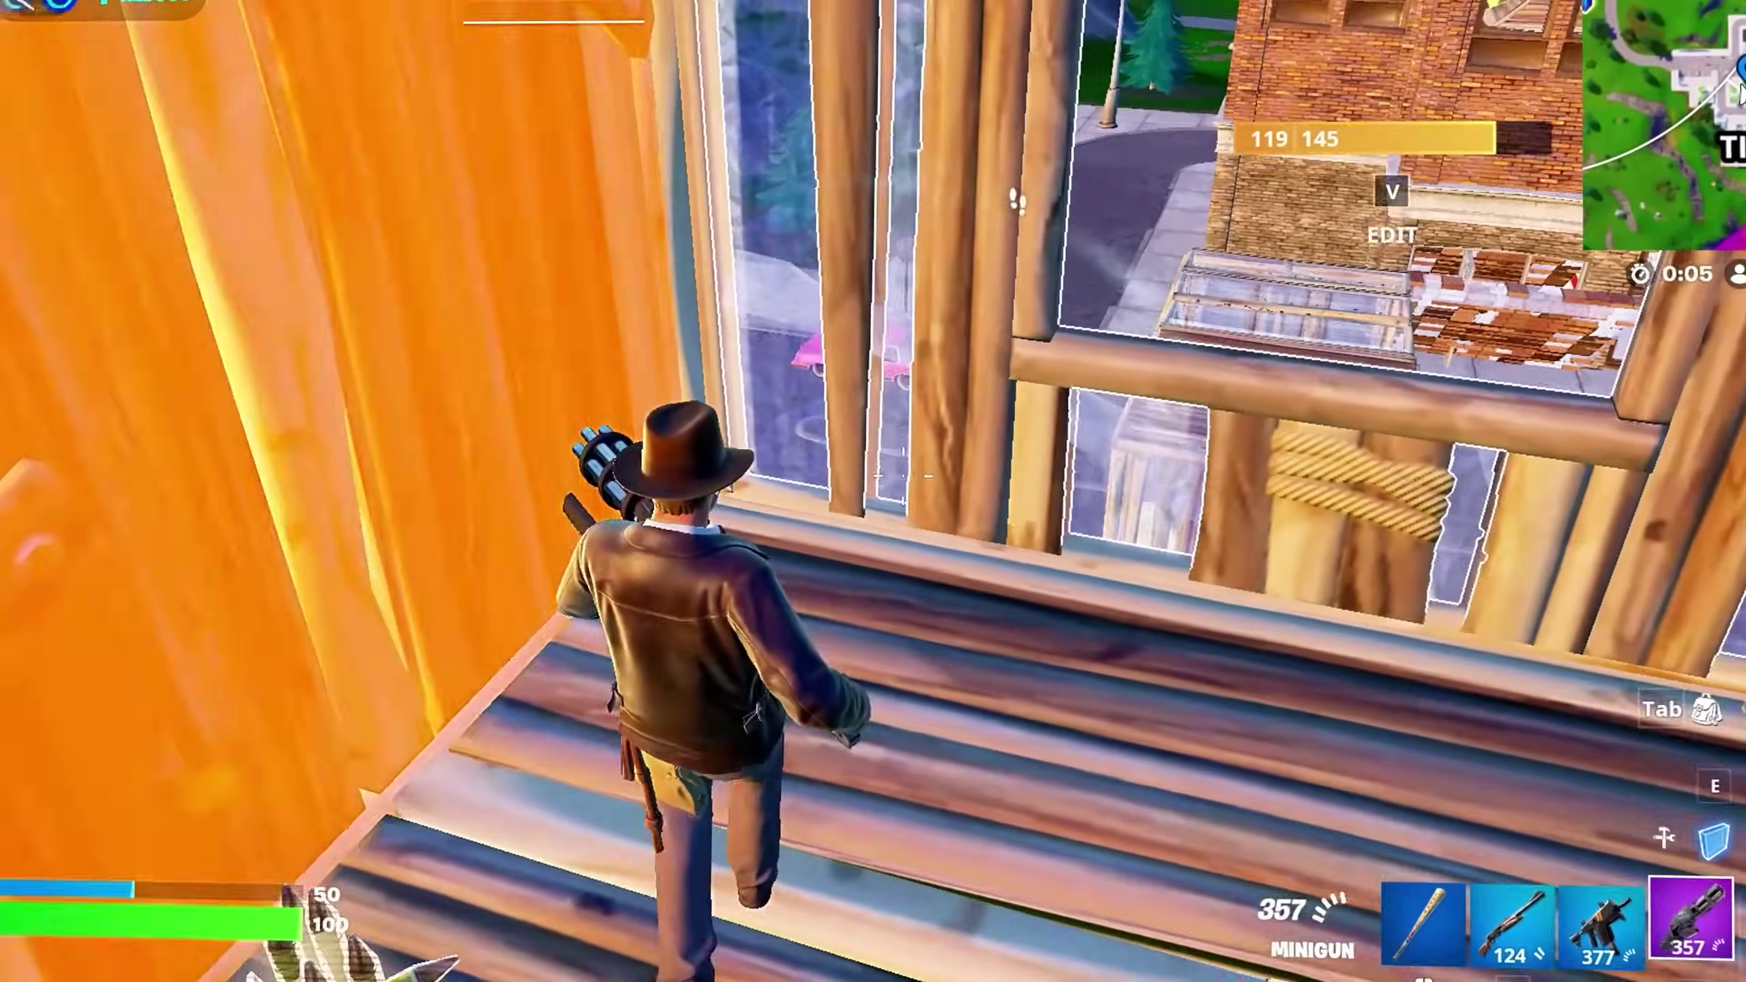
key(w)
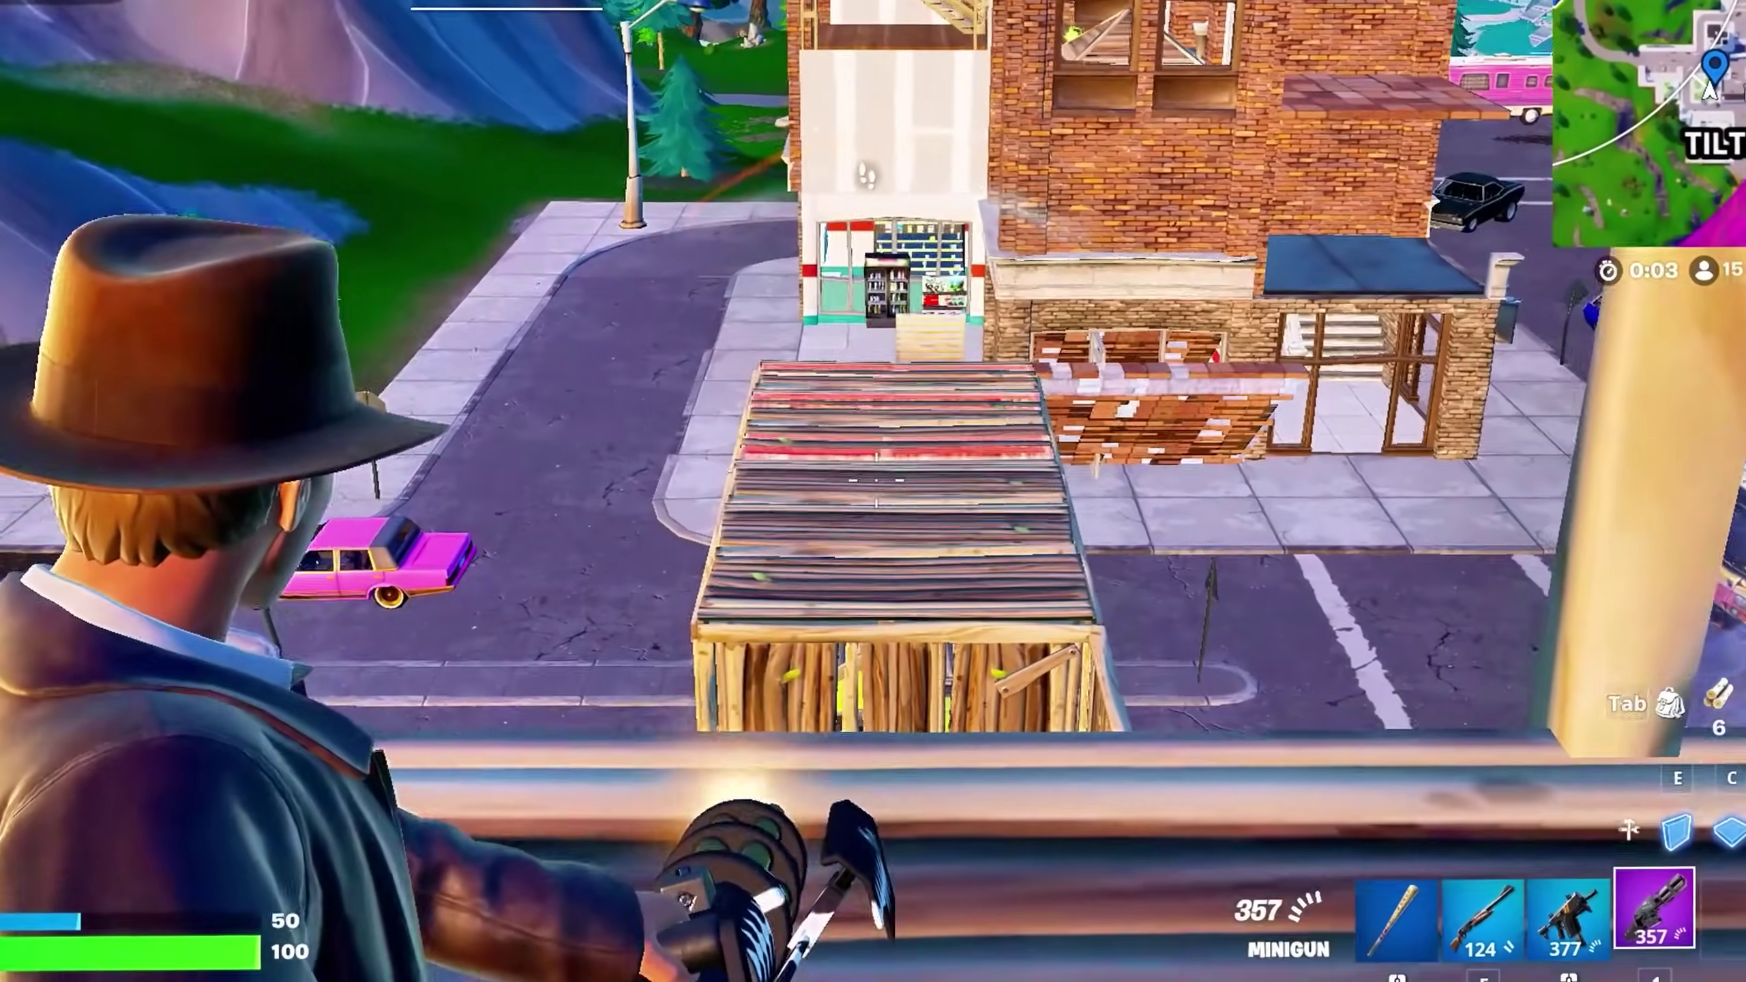
drag(873, 491, 873, 491)
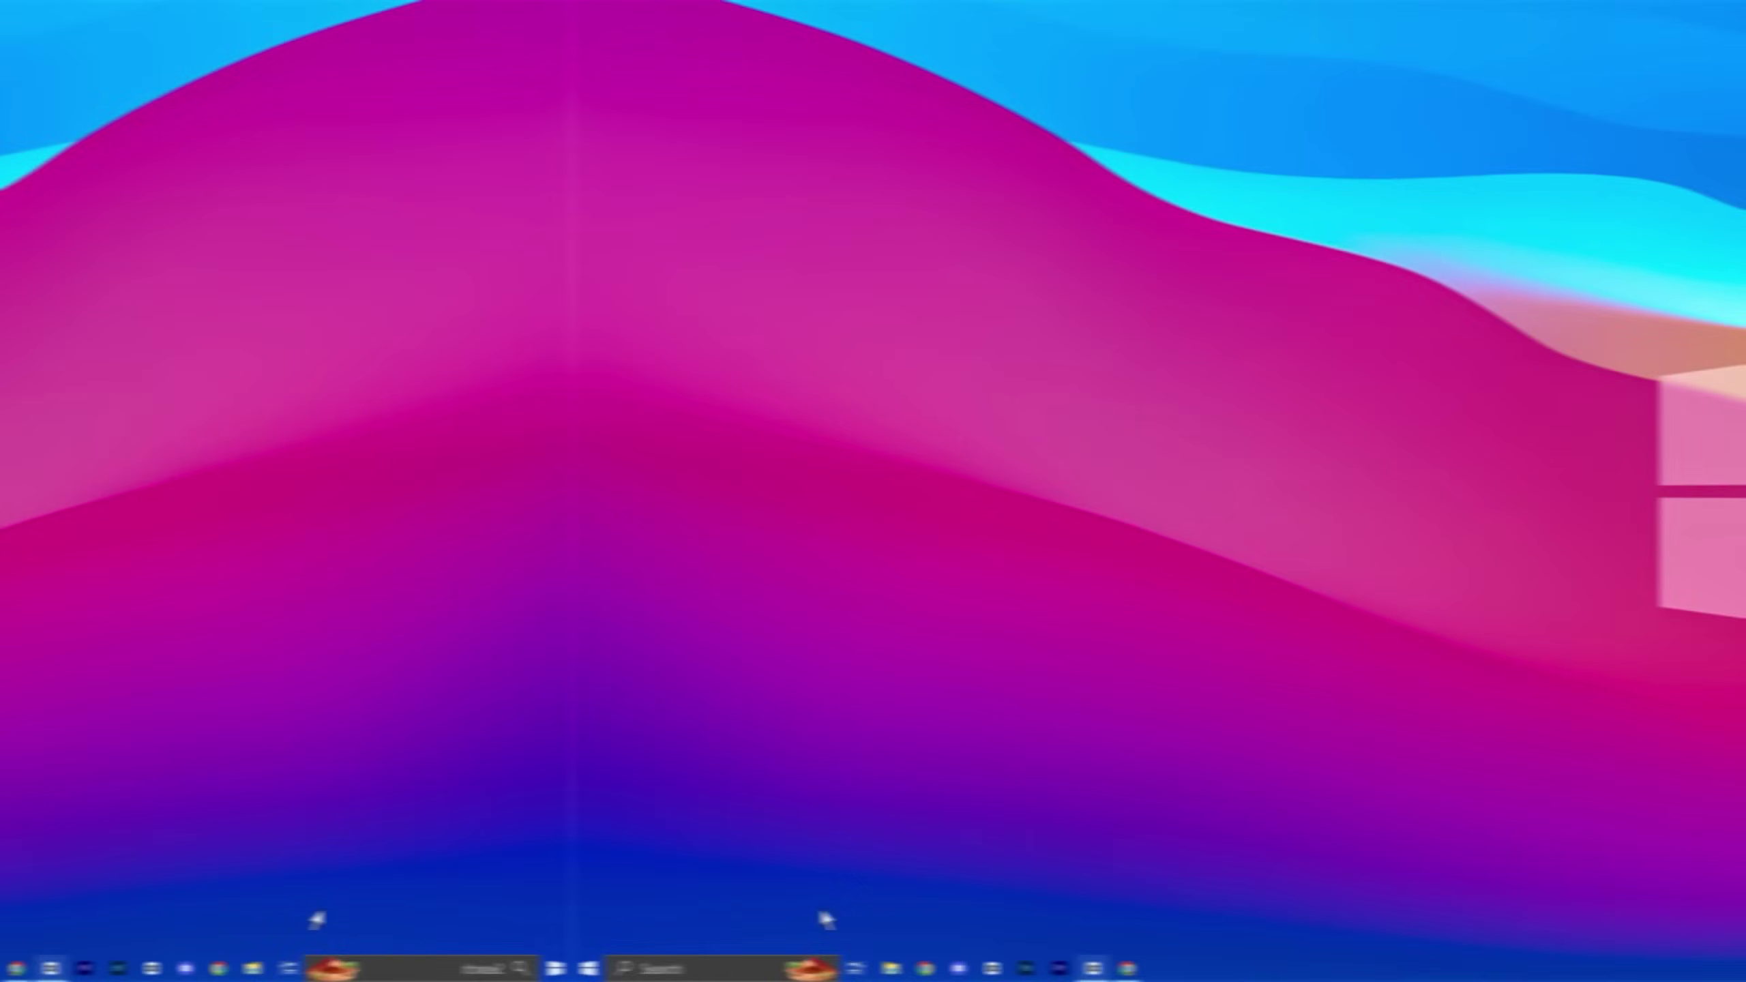
Search Windows for "focus" and open the Focus assist system settings
click(202, 966)
text(f)
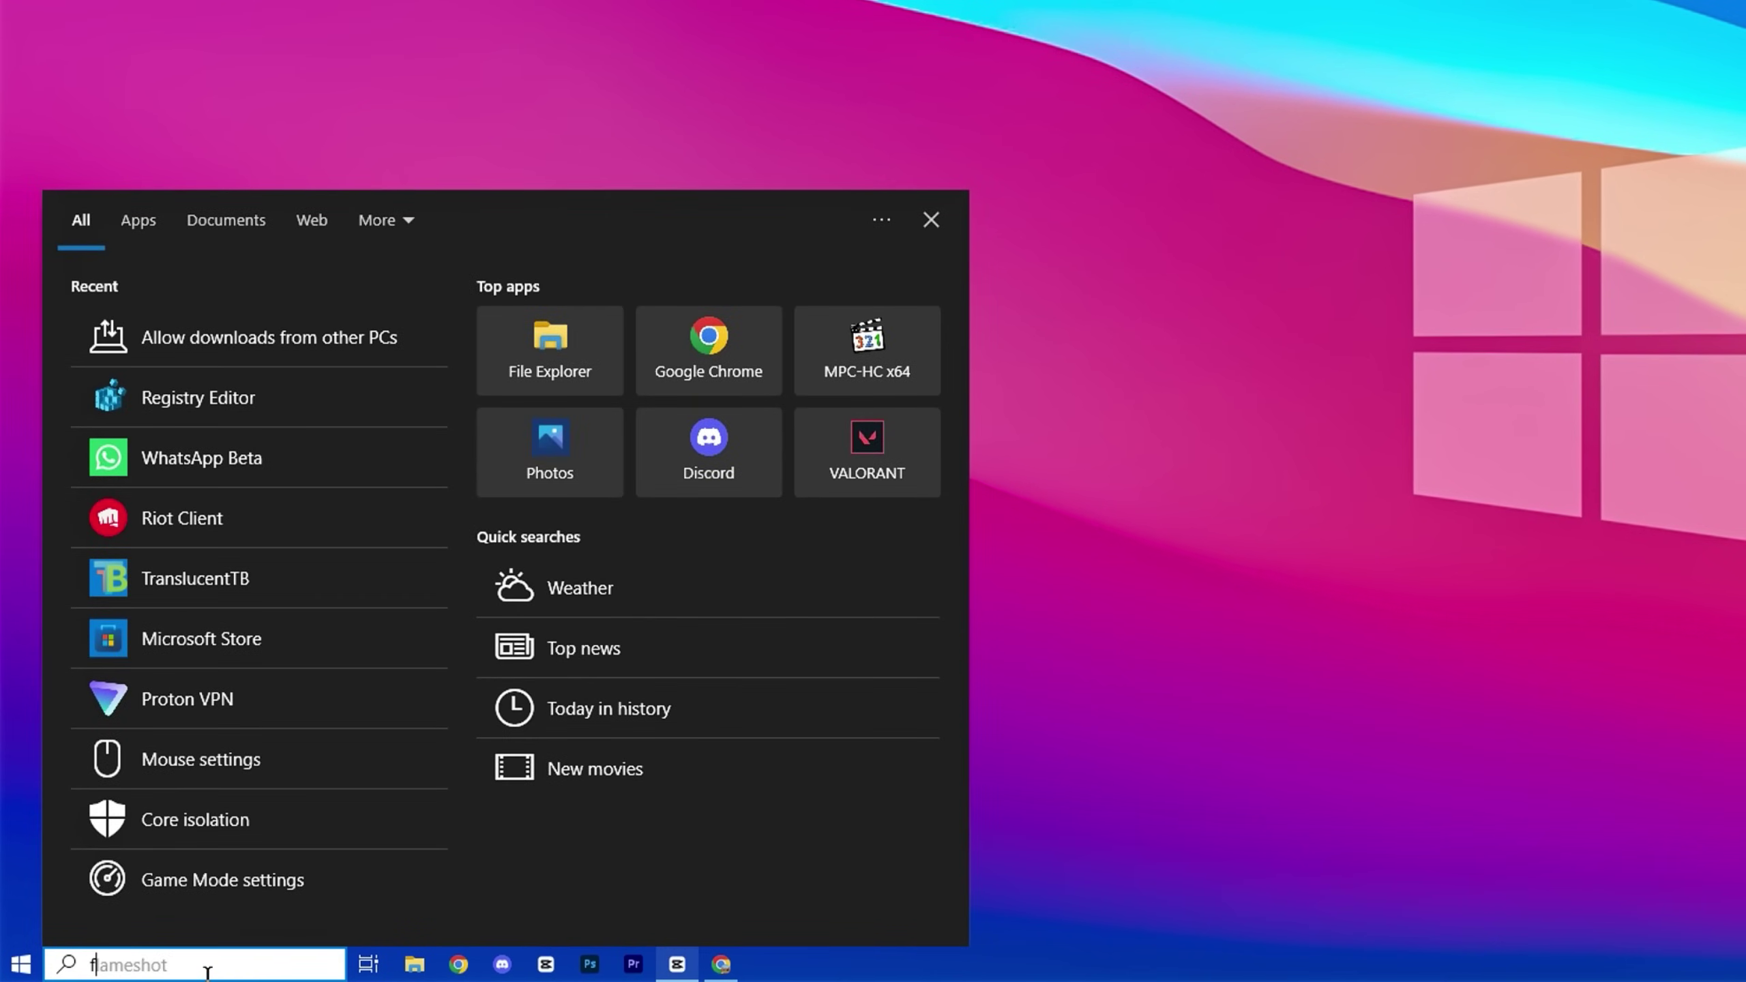
text(ocus)
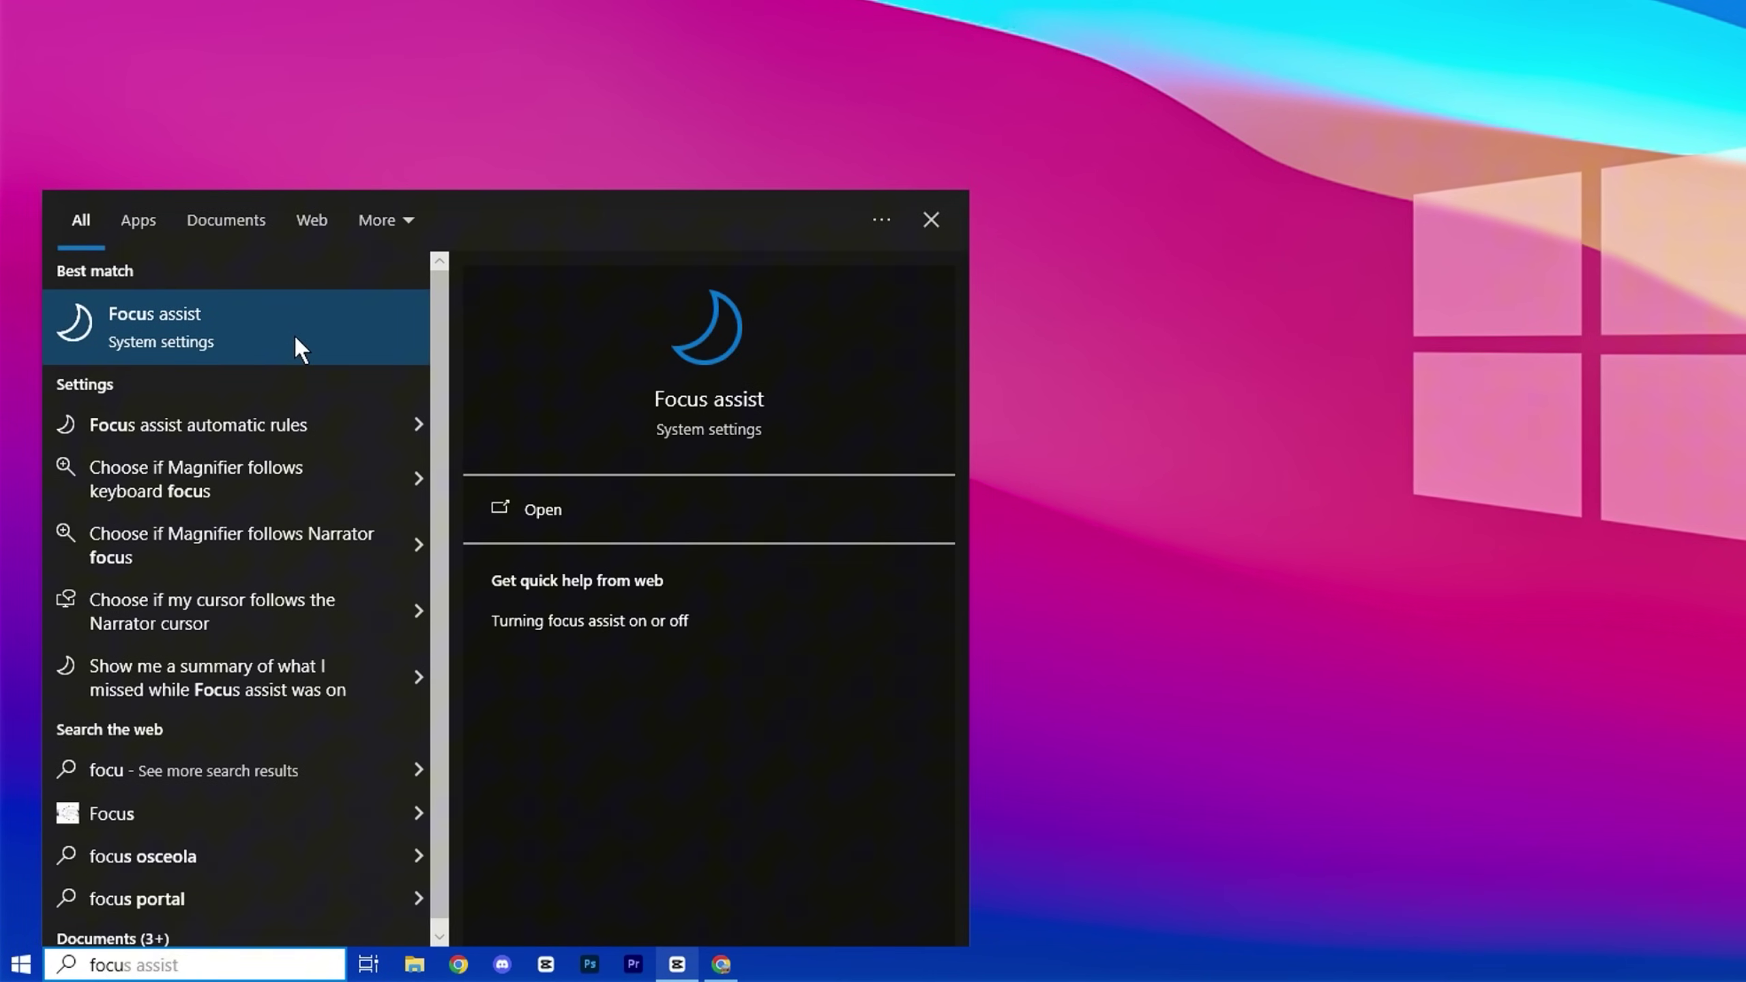
click(310, 328)
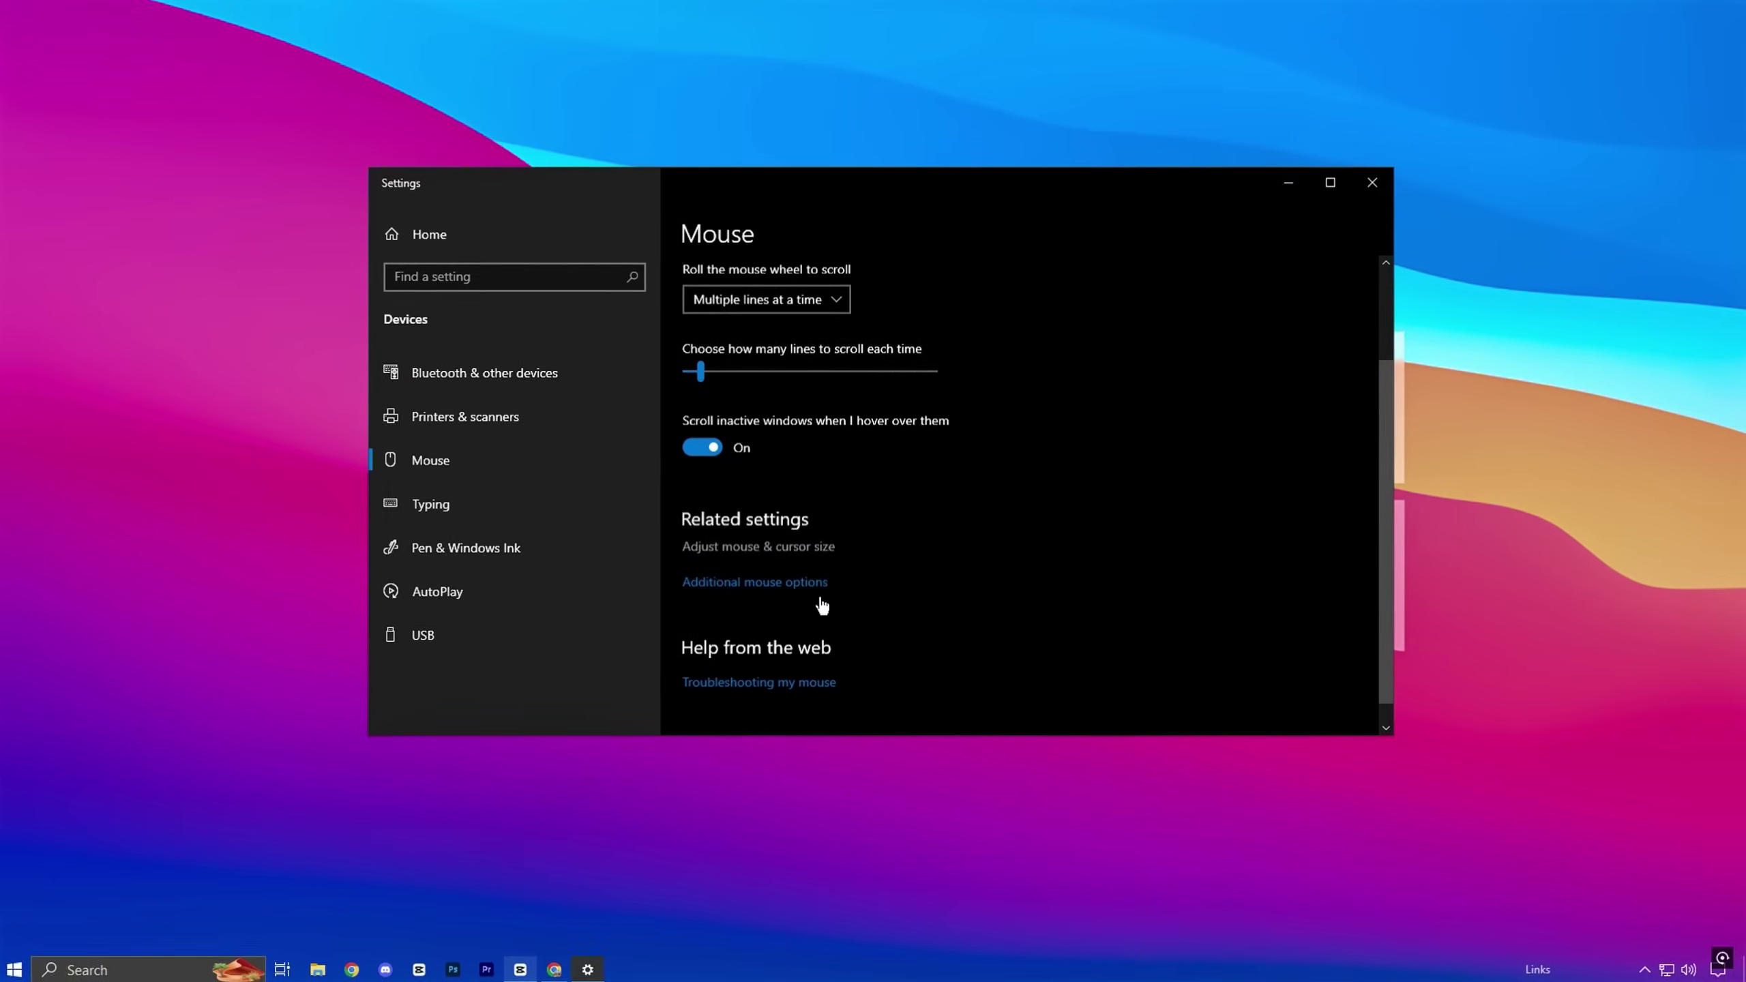
Open the additional mouse options from the Mouse settings, move the dialog over the Settings window and show the pointer options
click(753, 569)
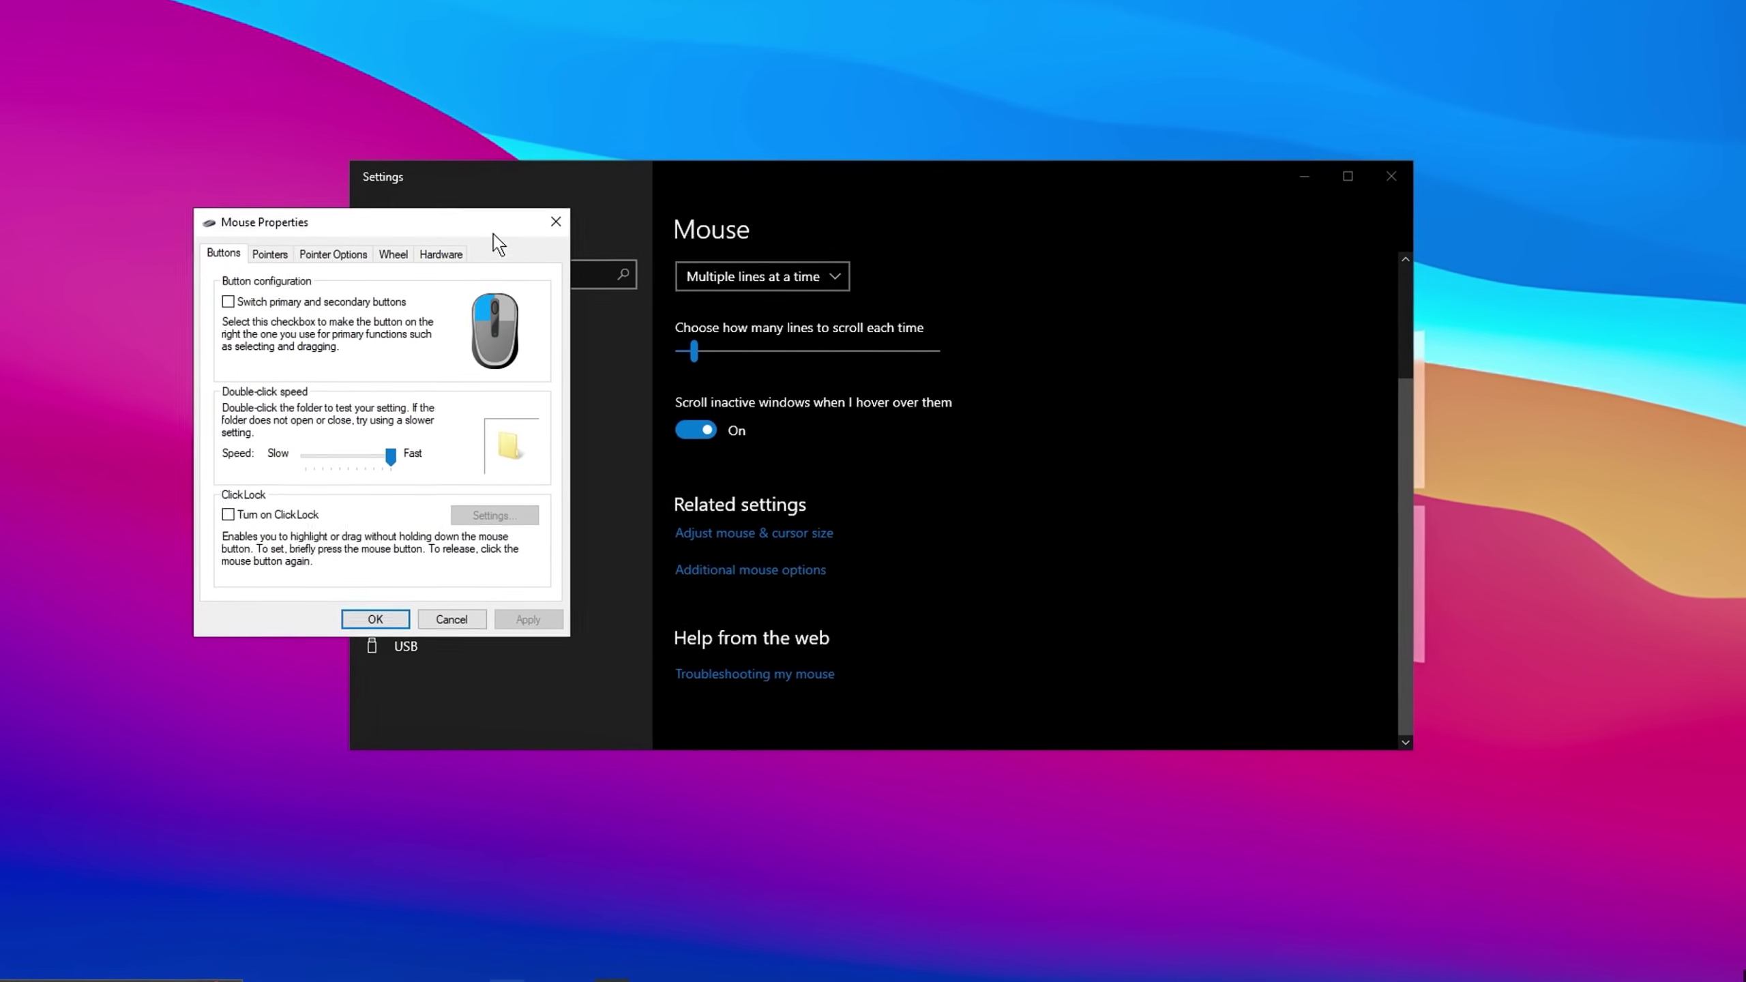
drag(440, 227, 905, 277)
click(804, 296)
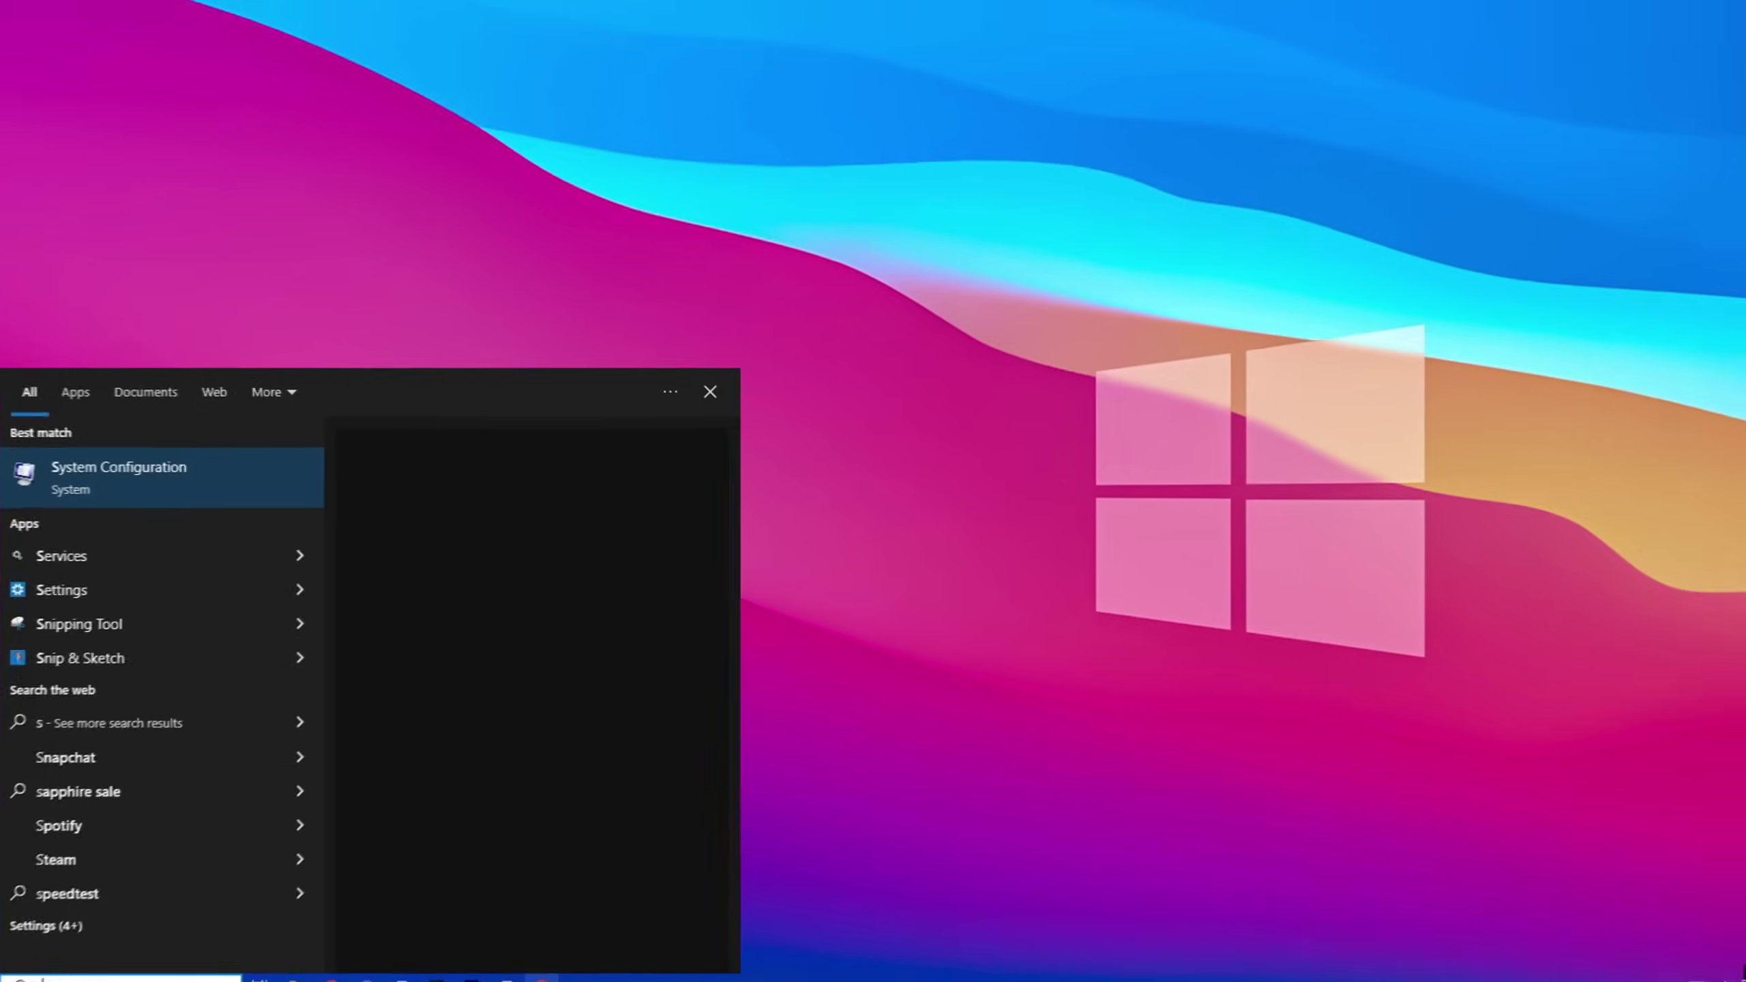
Search Windows for "serv", open Services and show the properties of Background Intelligent Transfer Service
text(erv)
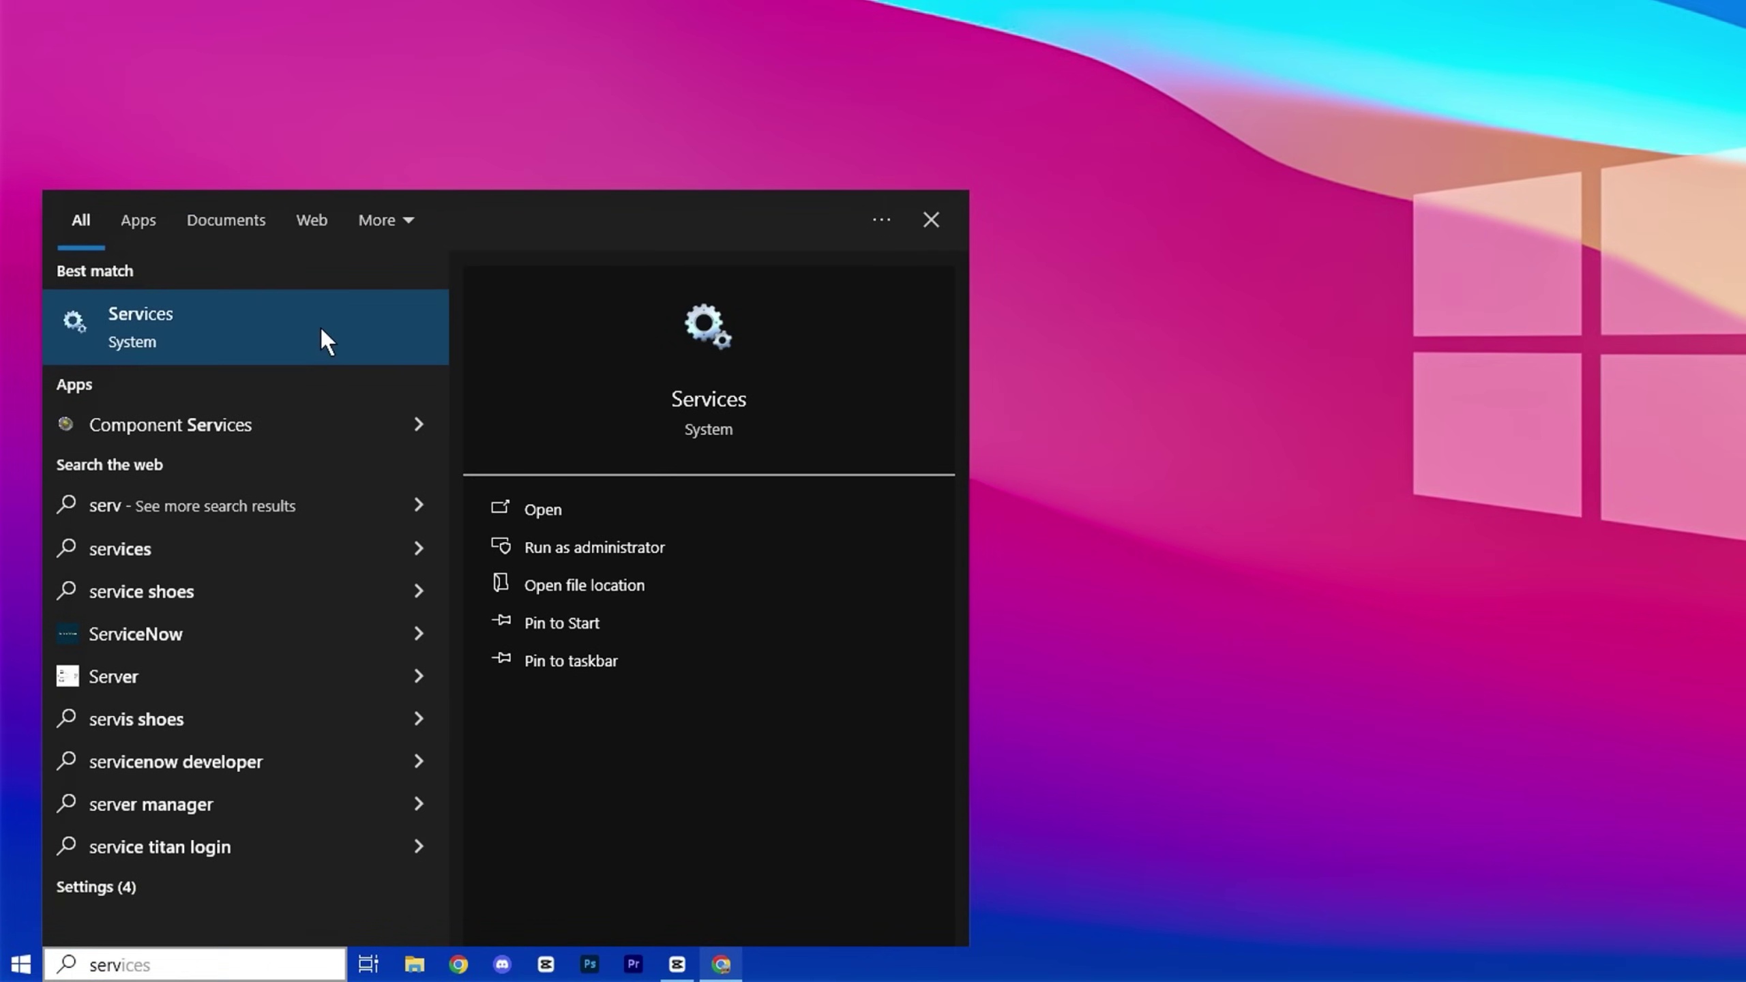
click(322, 330)
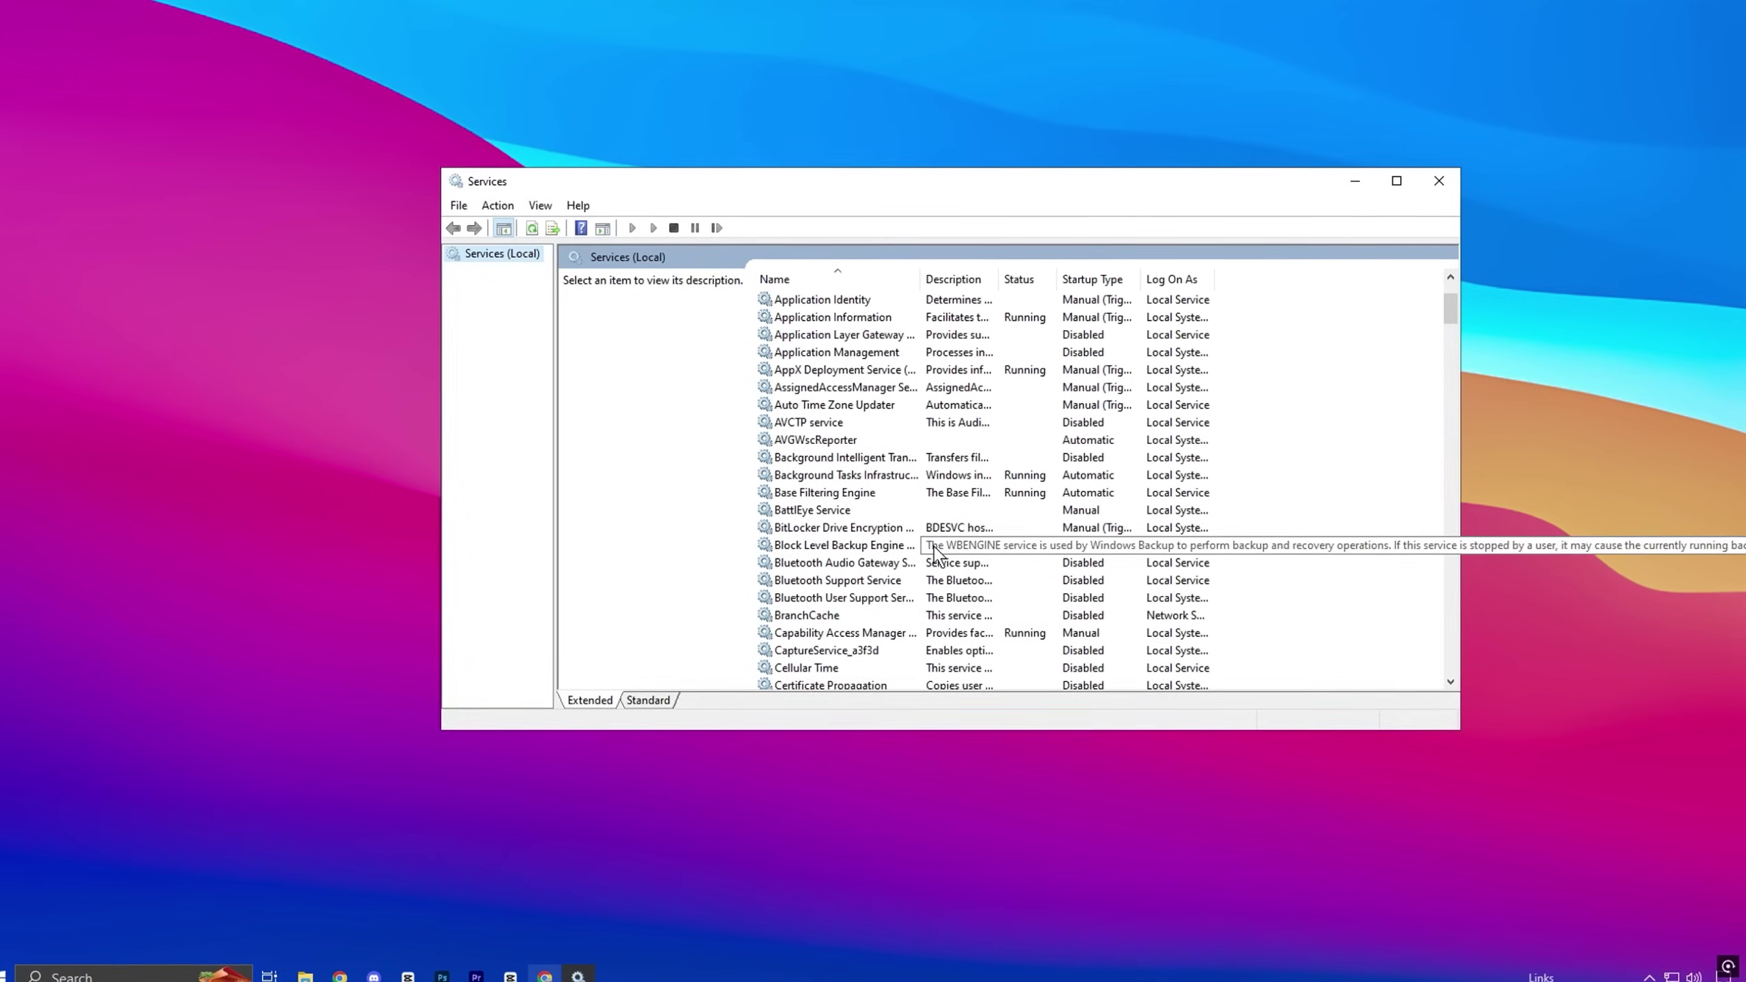
click(879, 459)
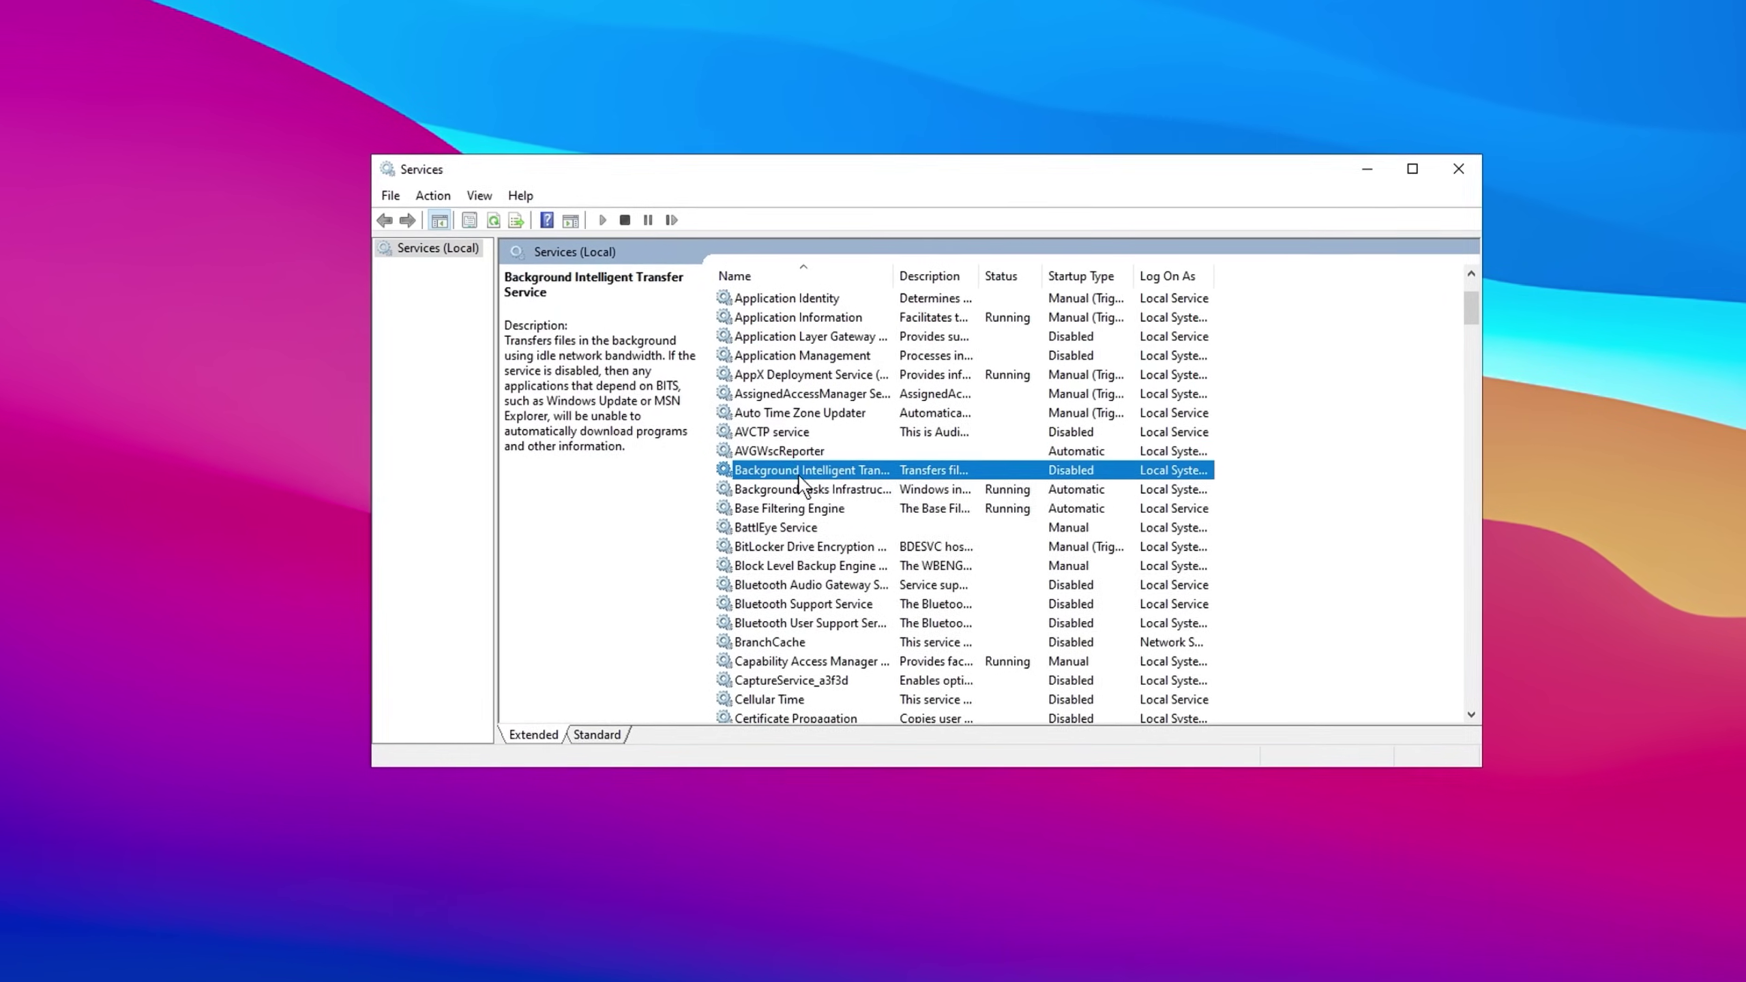
right_click(764, 474)
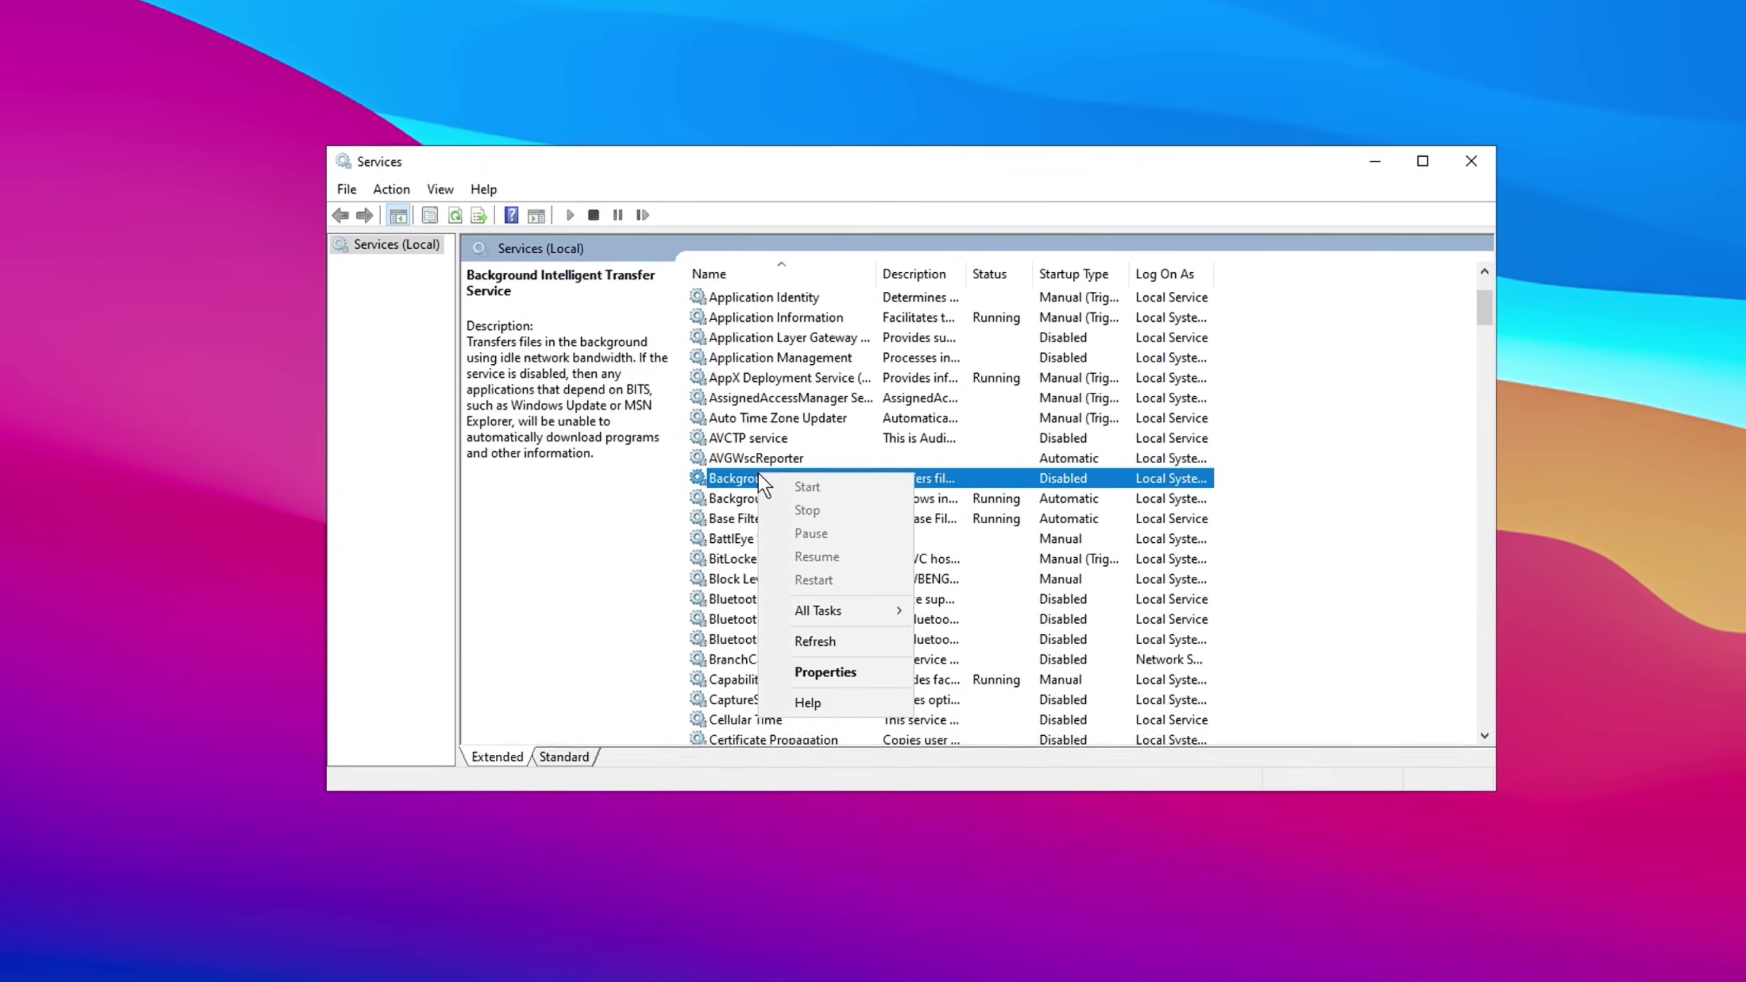
click(803, 675)
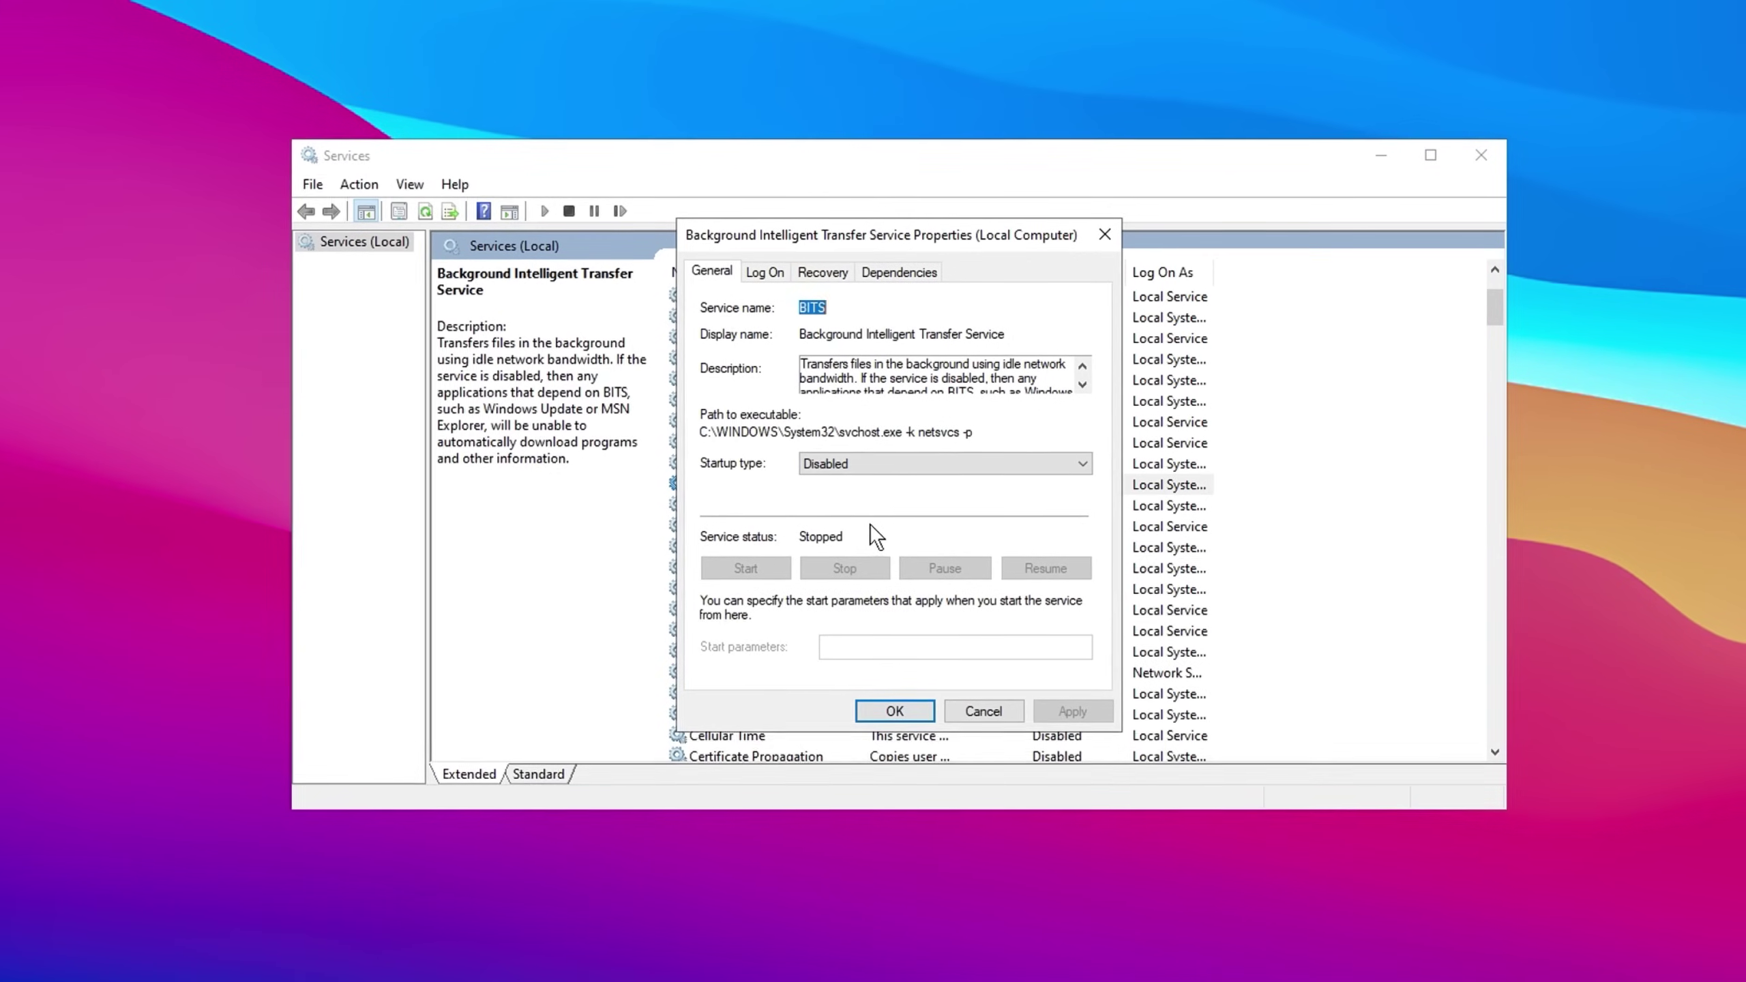
Set the startup type of Background Intelligent Transfer Service to Disabled, apply it and check the service's stop command
click(971, 474)
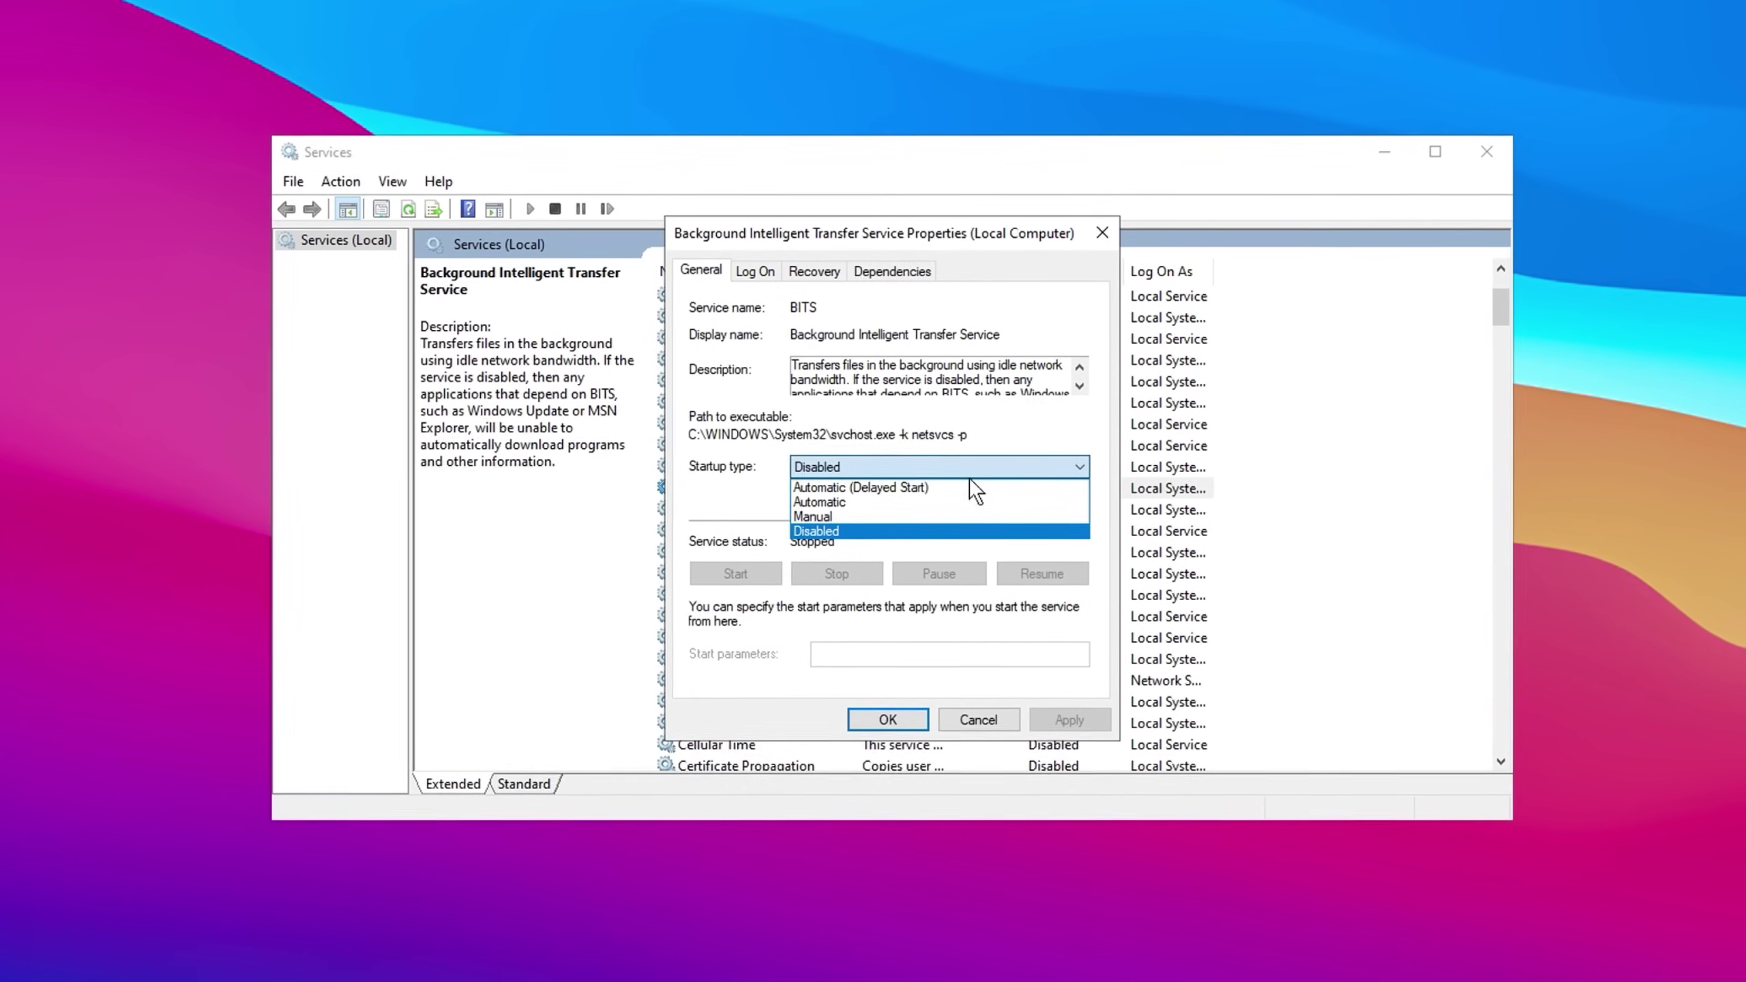
click(973, 534)
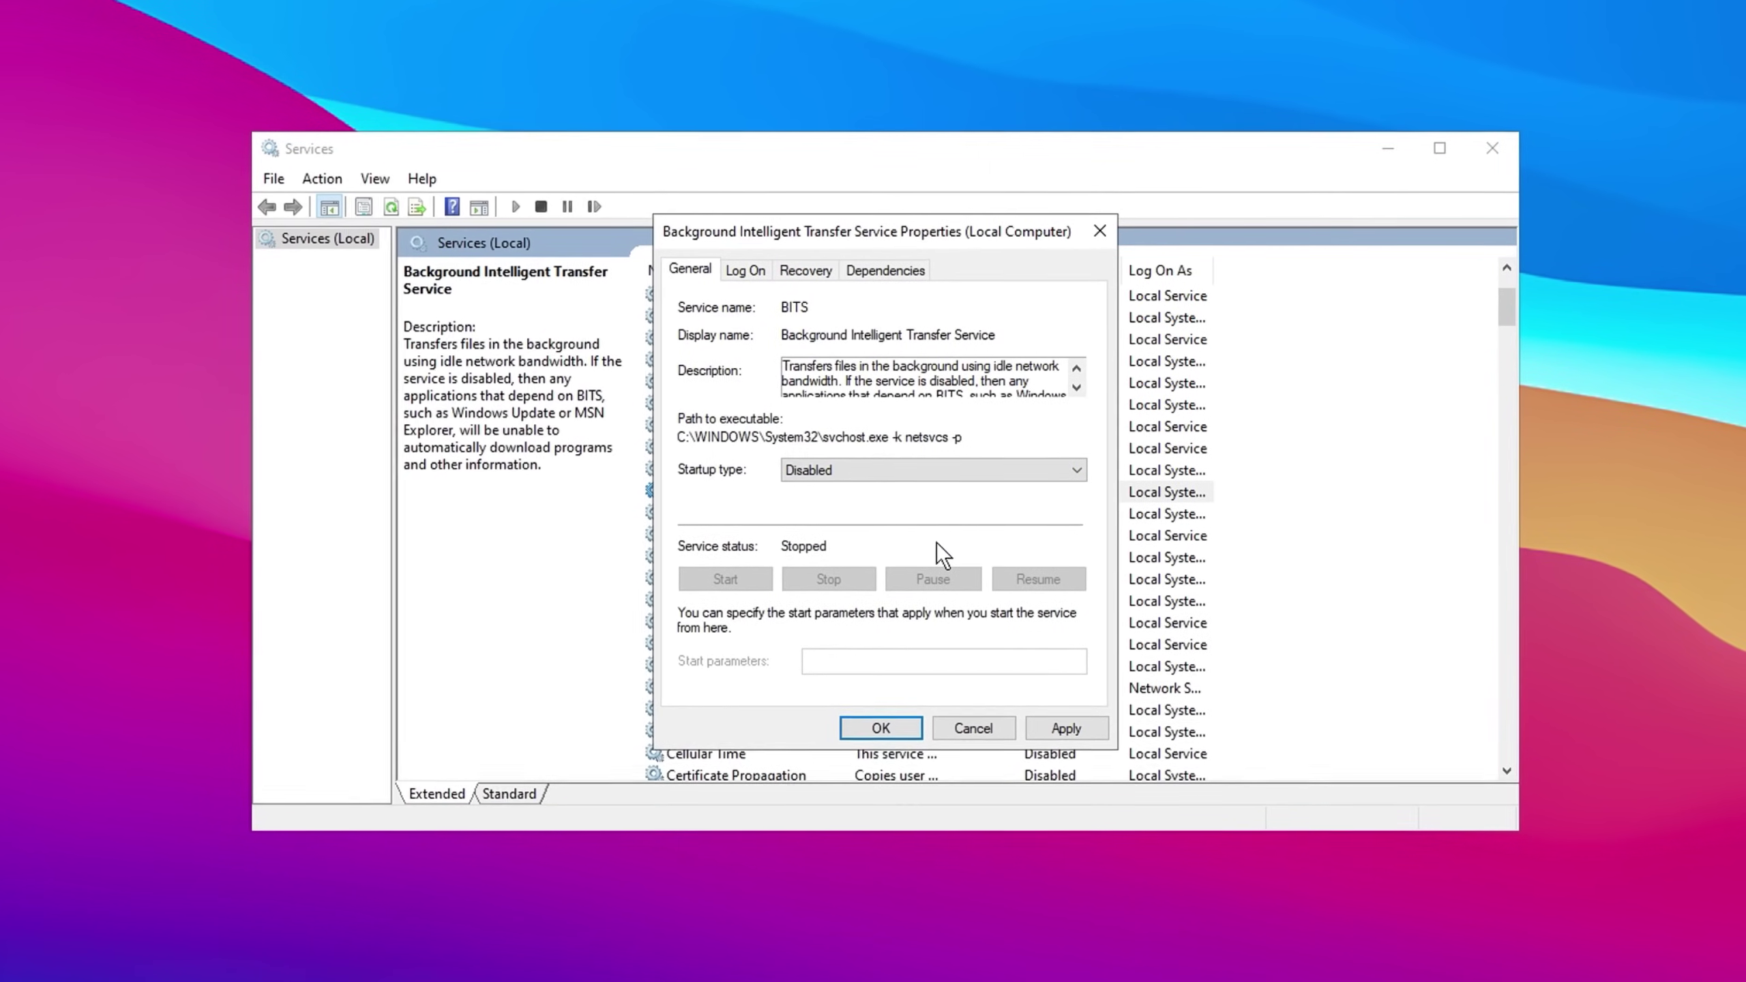
click(1052, 732)
click(893, 732)
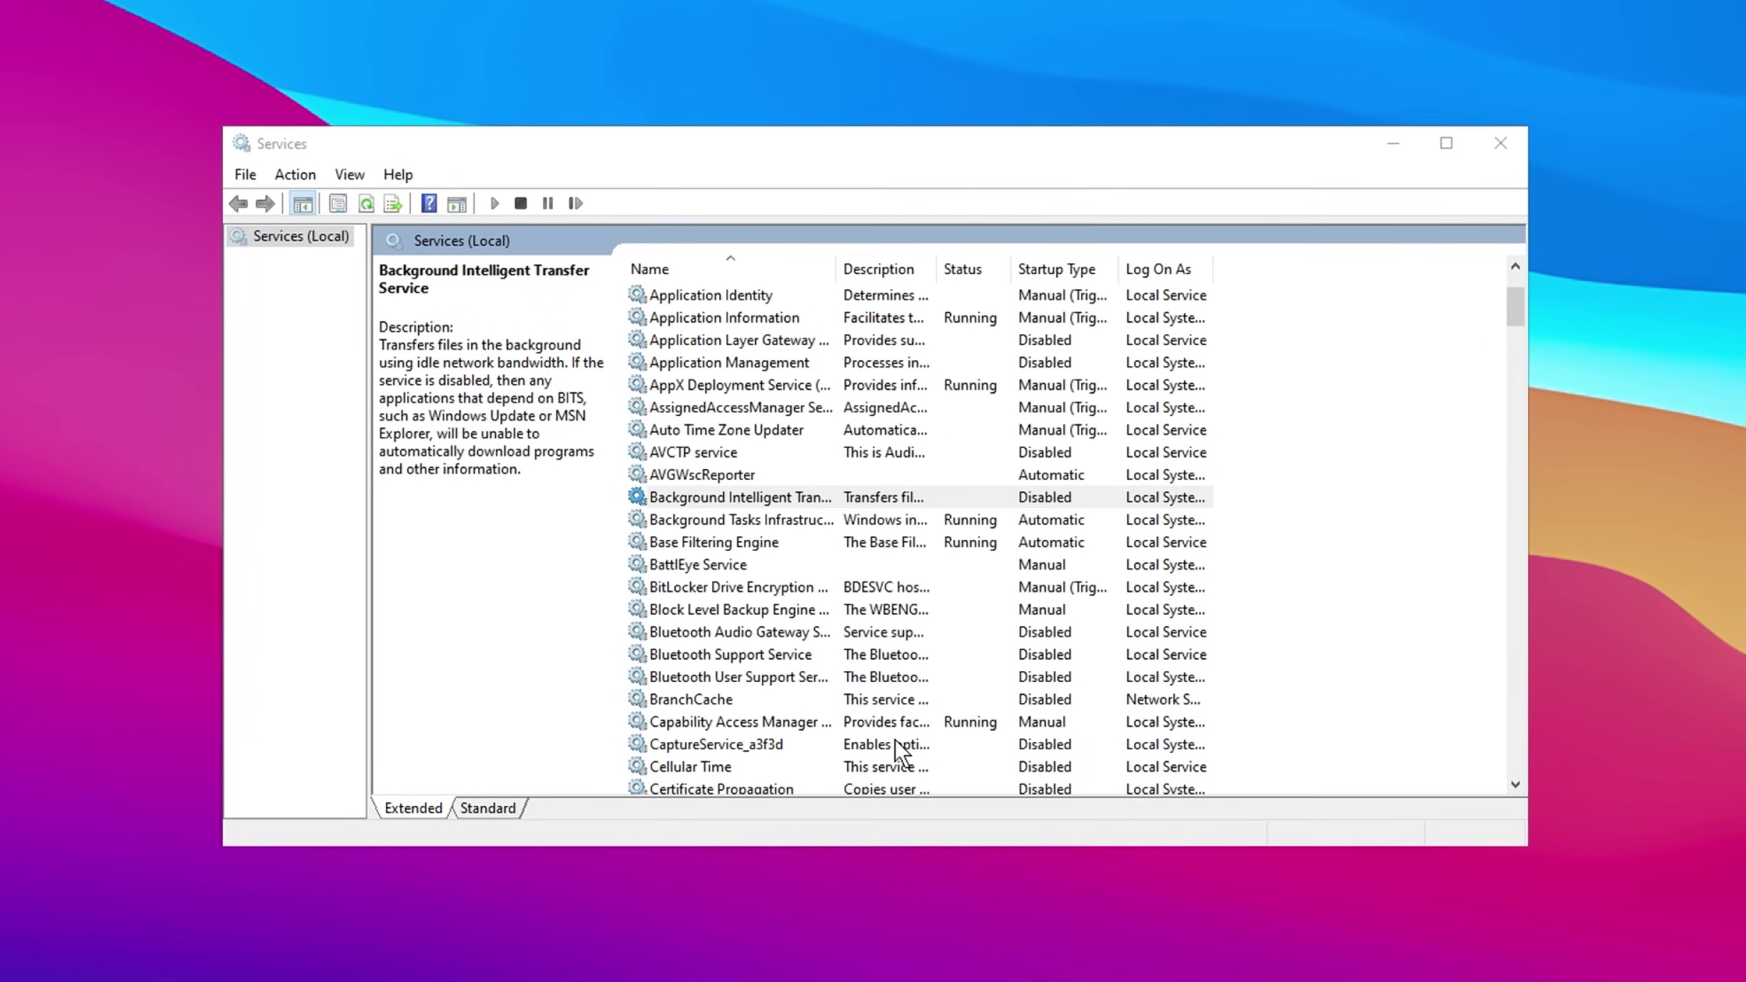
right_click(737, 494)
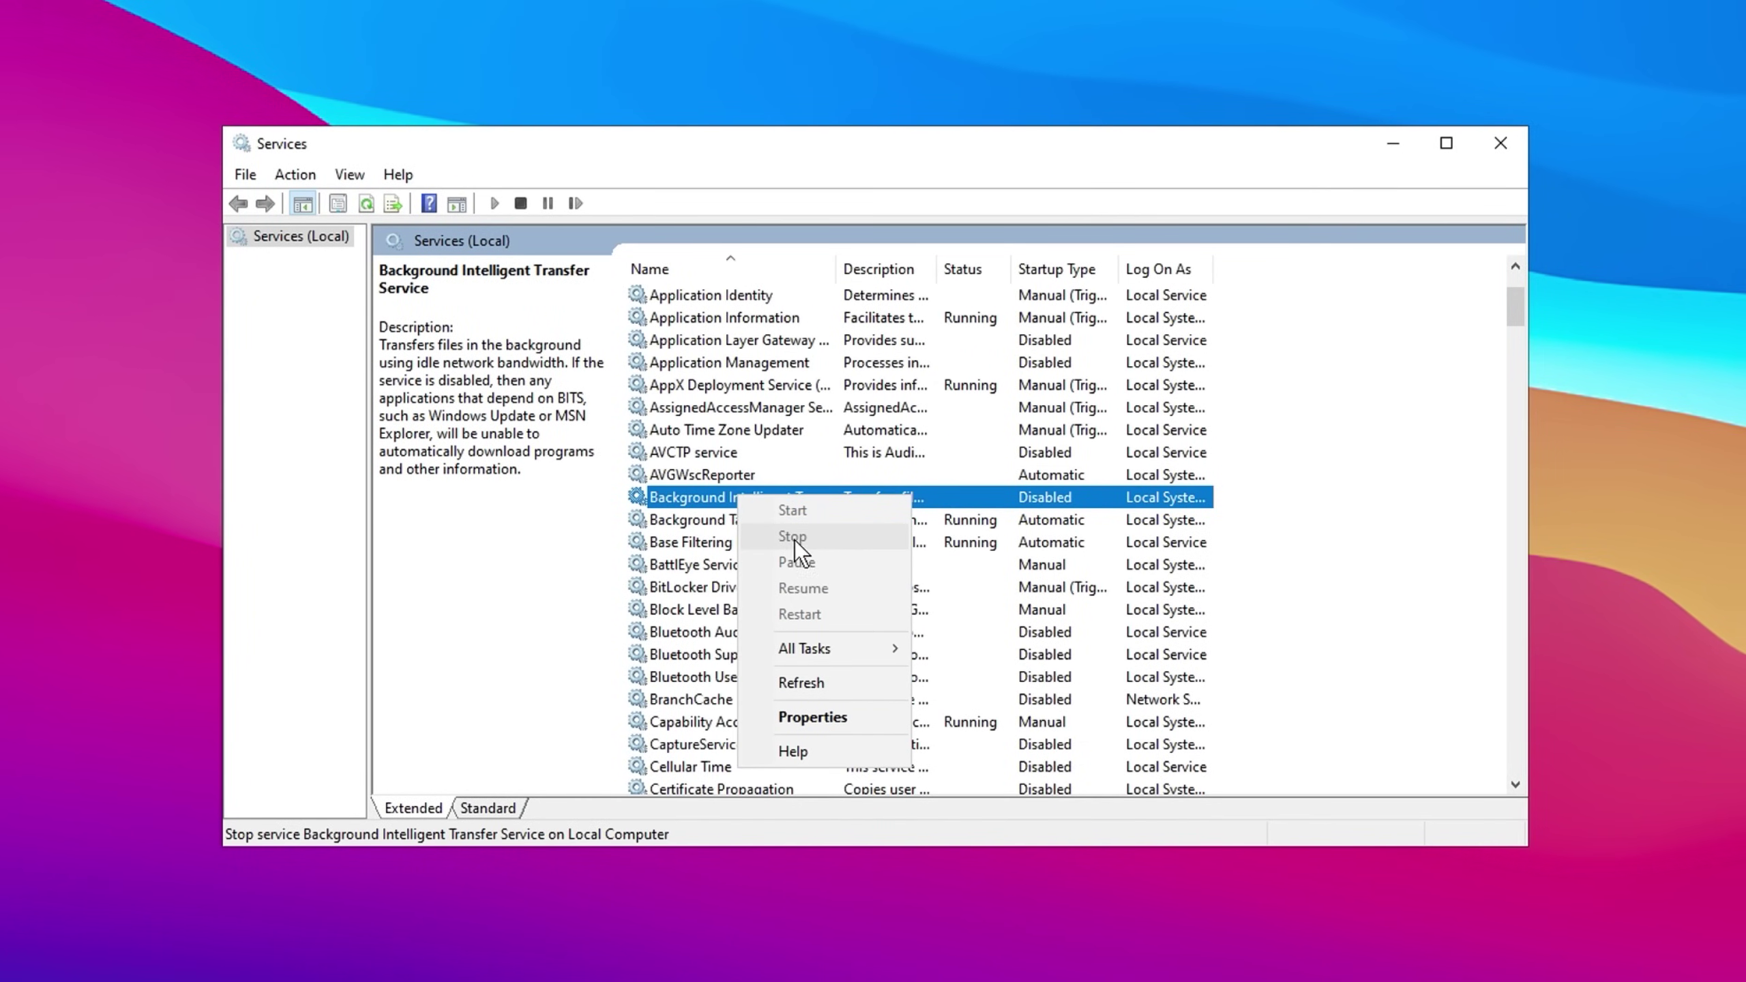
click(1271, 586)
Open the properties of Remote Desktop Services and confirm them with the startup type Disabled
scroll(1216, 636, down, 2)
scroll(1209, 636, down, 20)
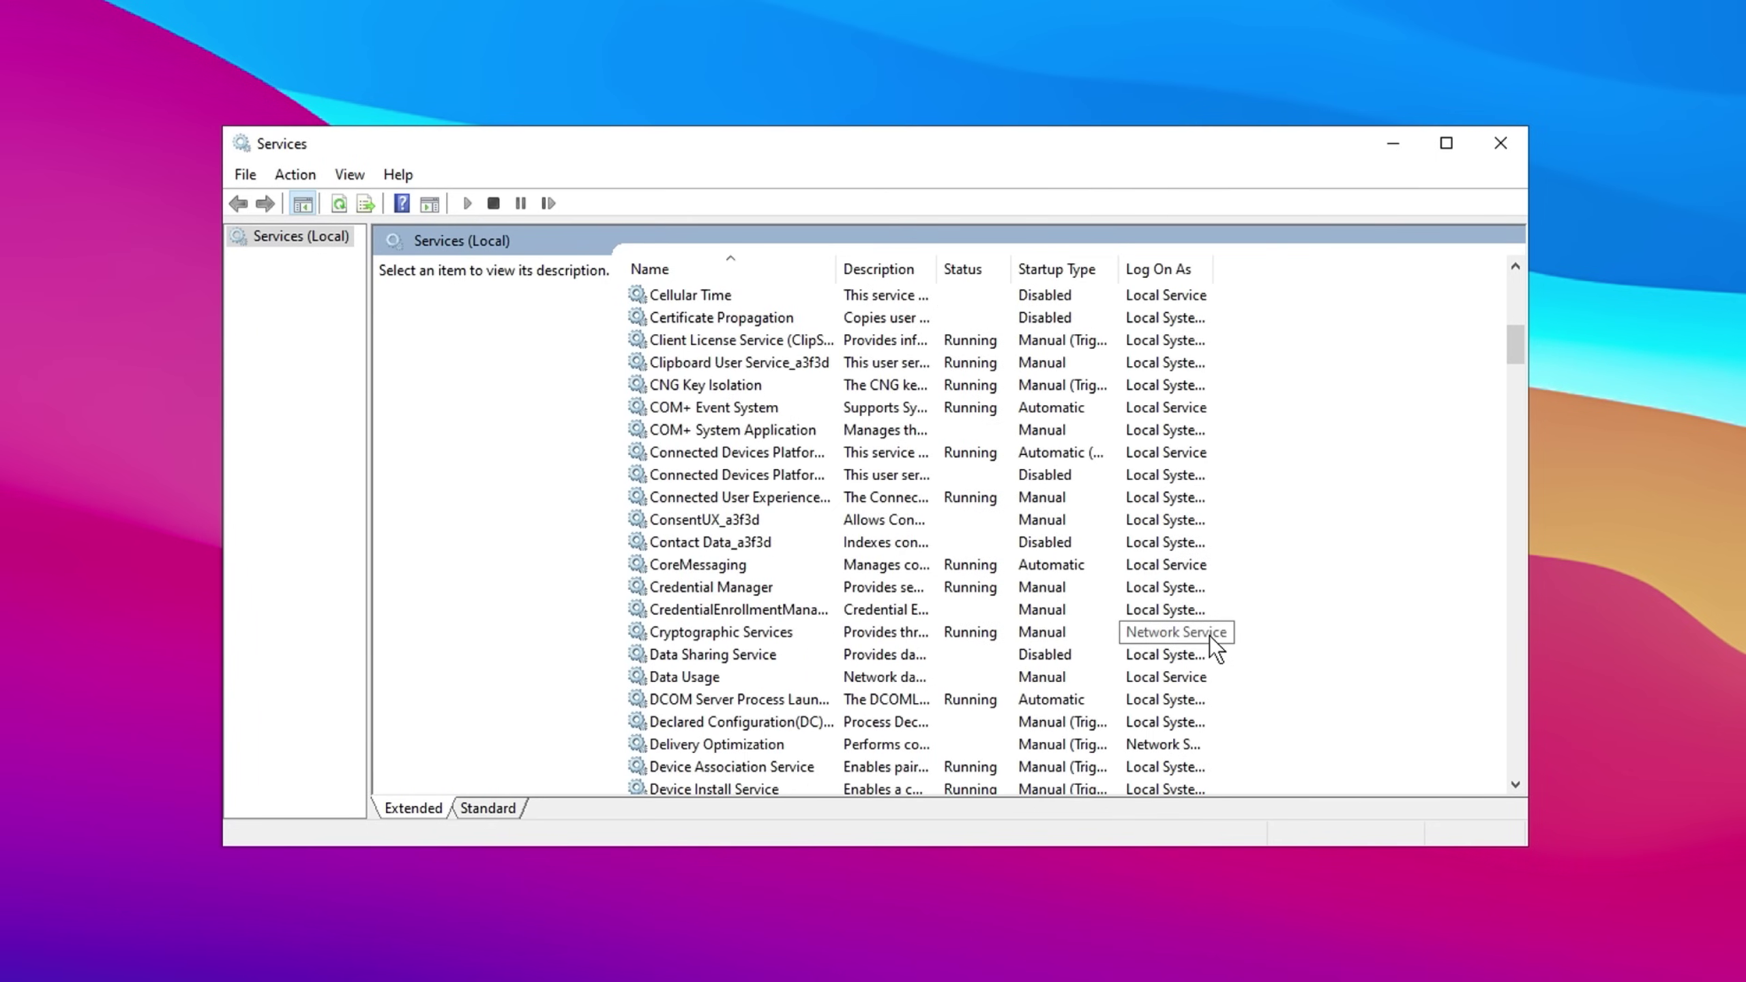
scroll(1208, 637, down, 20)
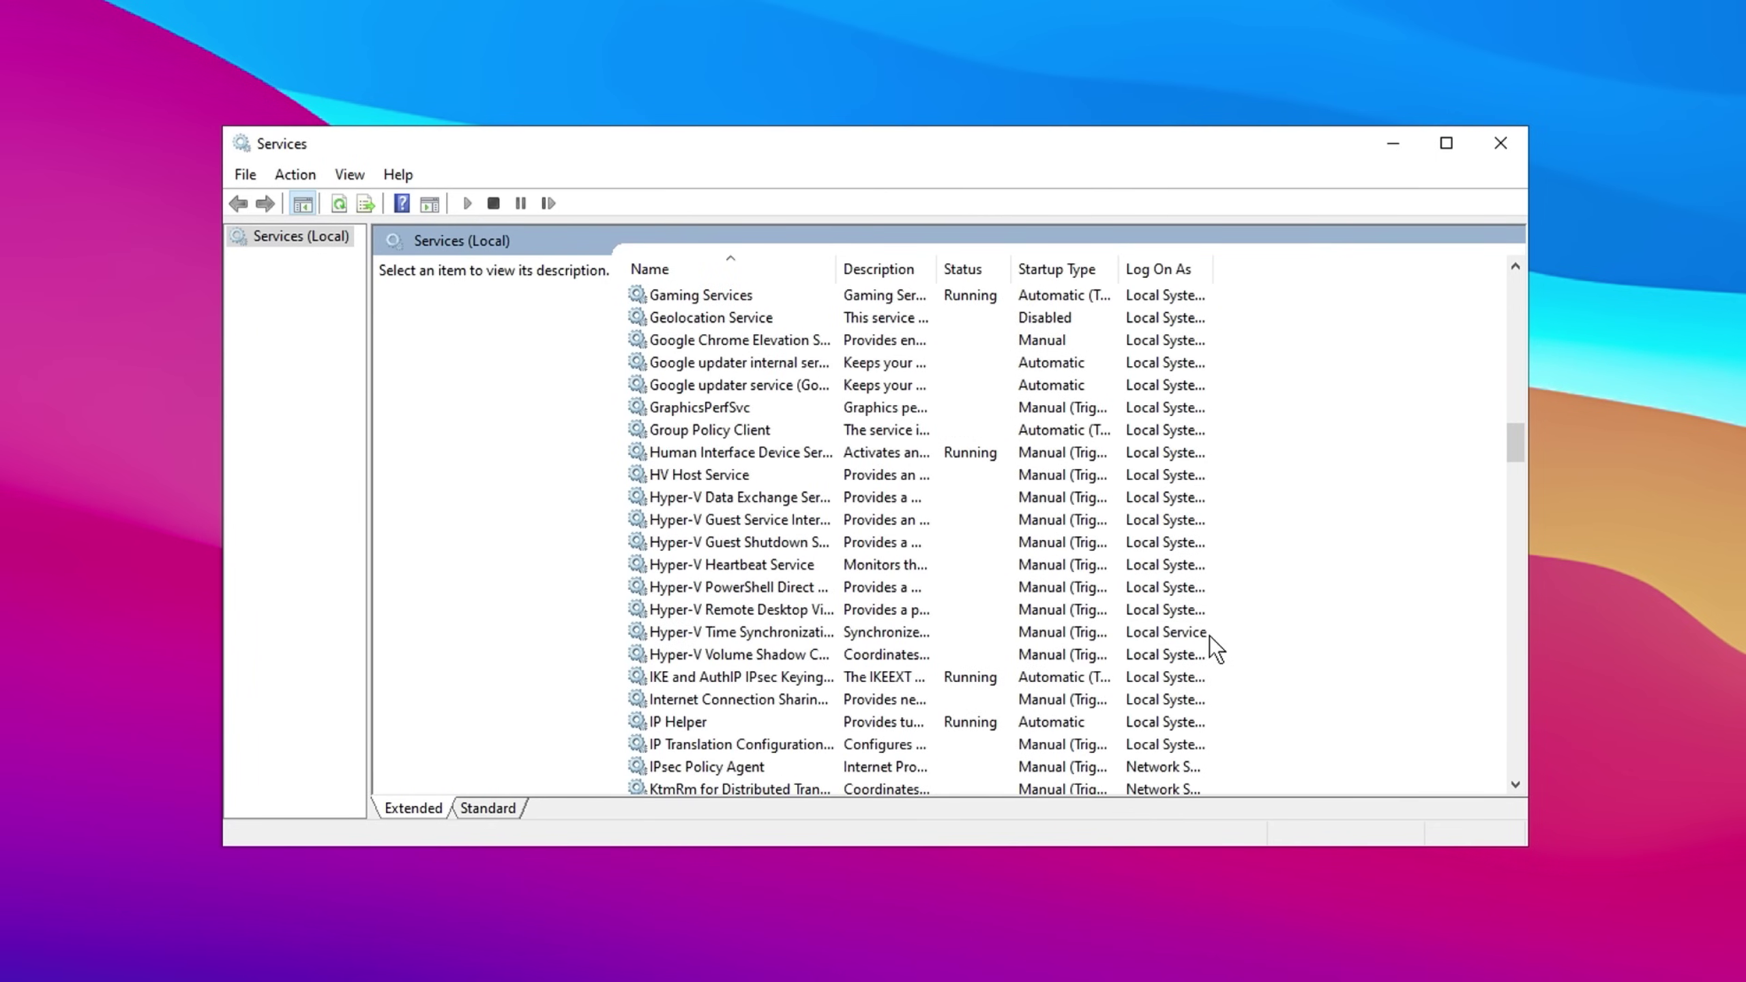
click(728, 683)
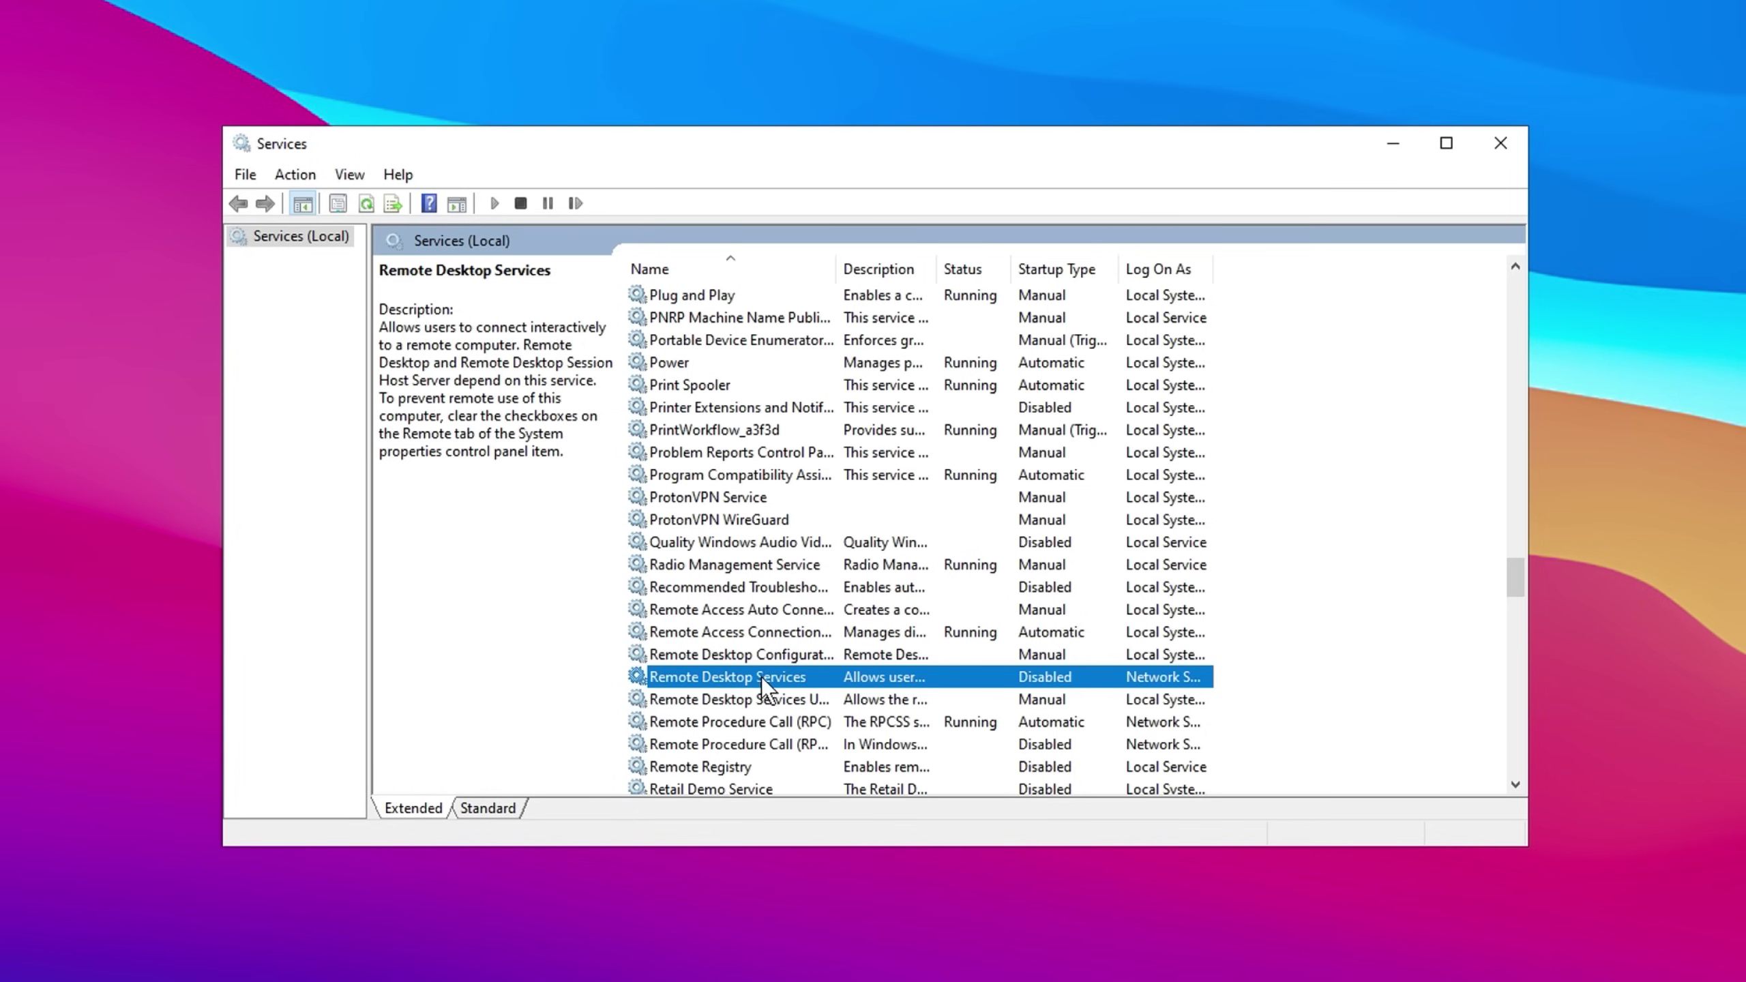
right_click(708, 677)
click(776, 891)
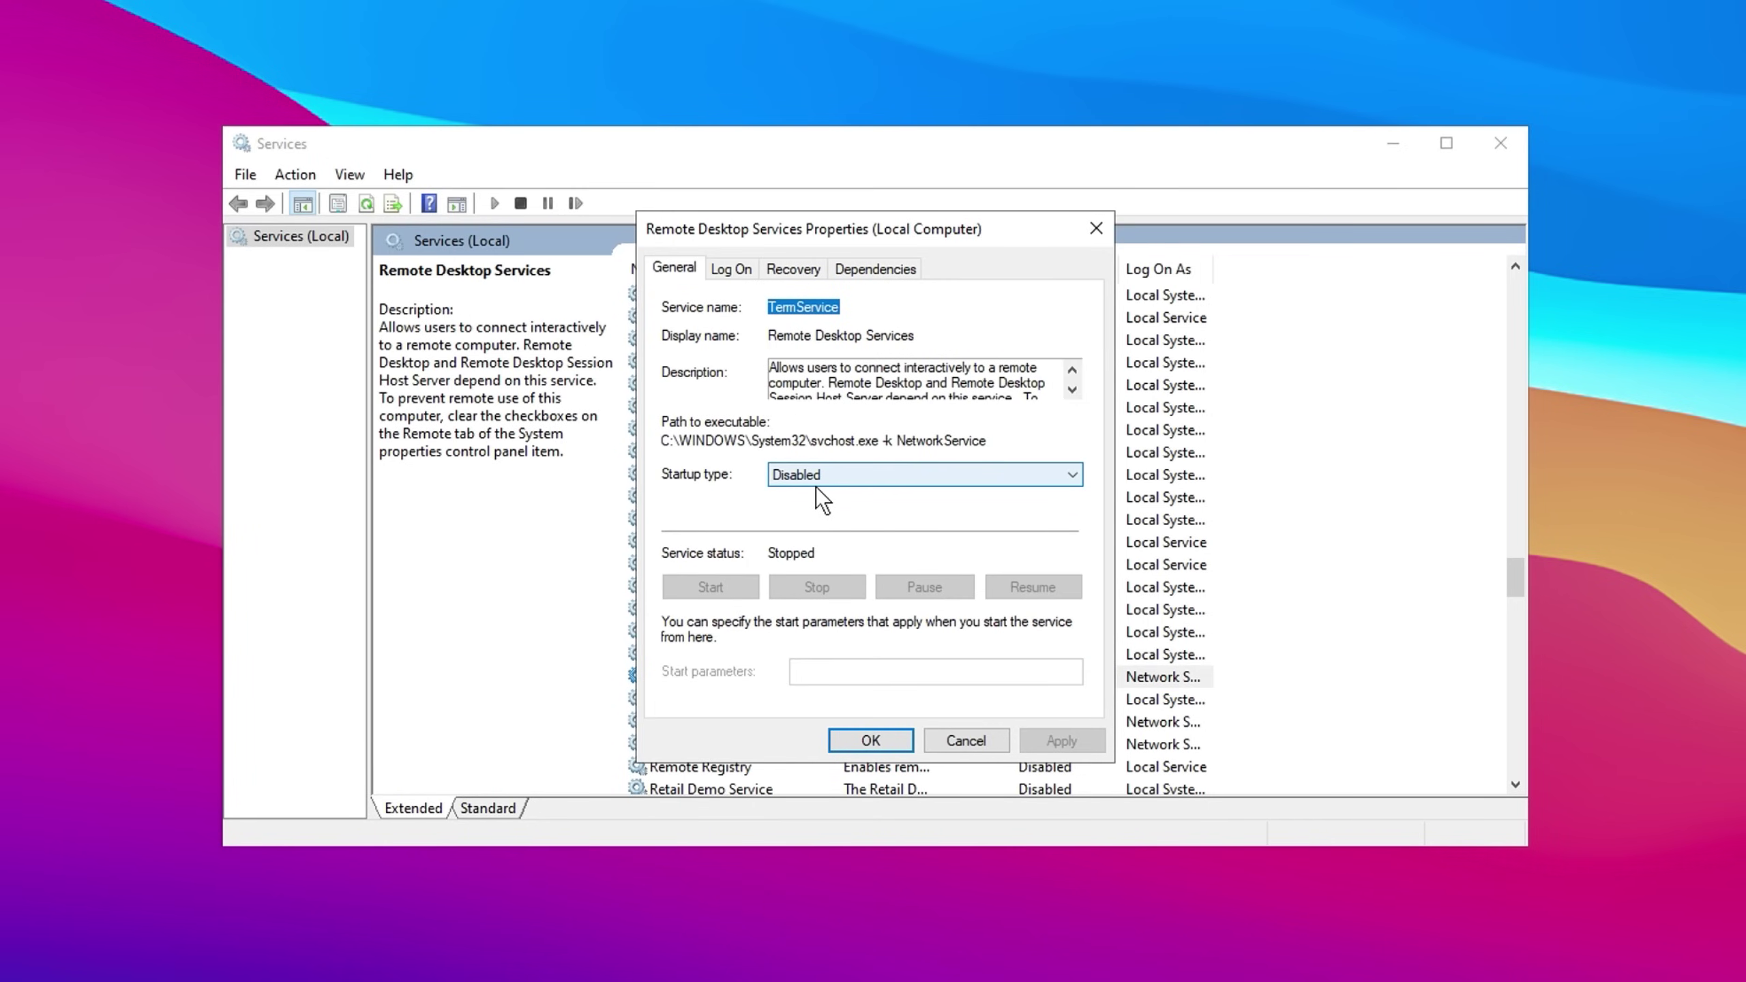
click(869, 740)
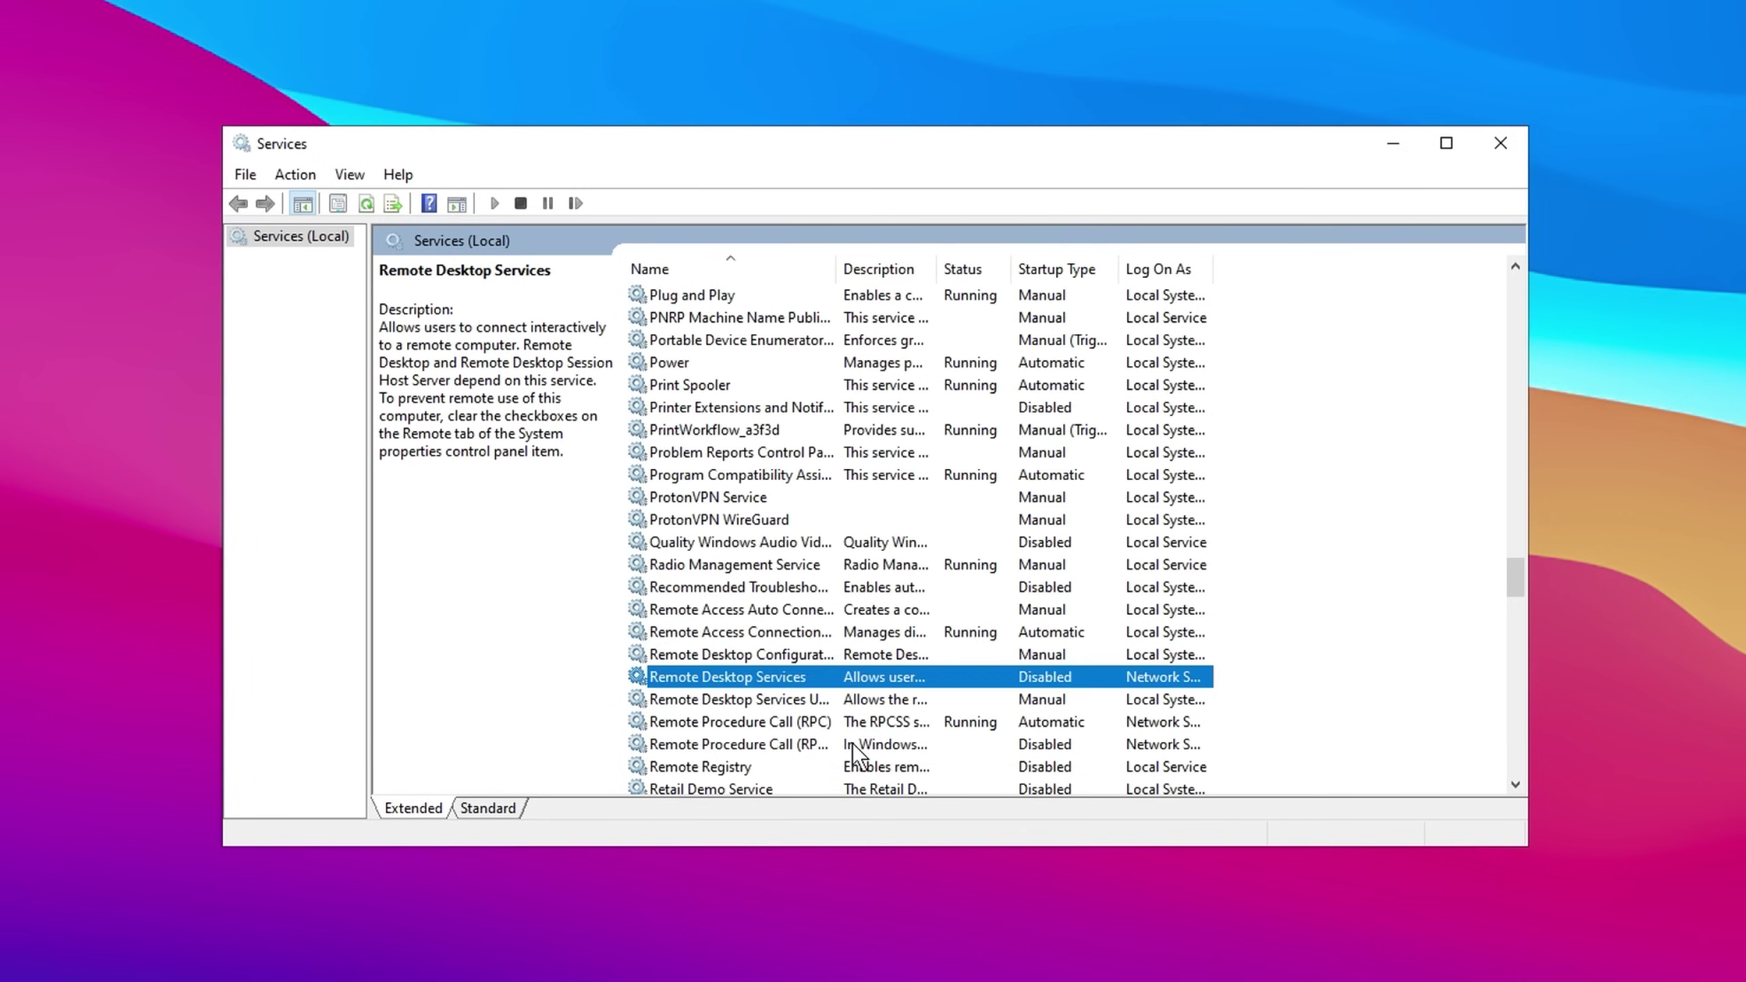
Open the properties of the SysMain service and confirm them with the startup type Disabled
scroll(768, 709, down, 12)
click(687, 519)
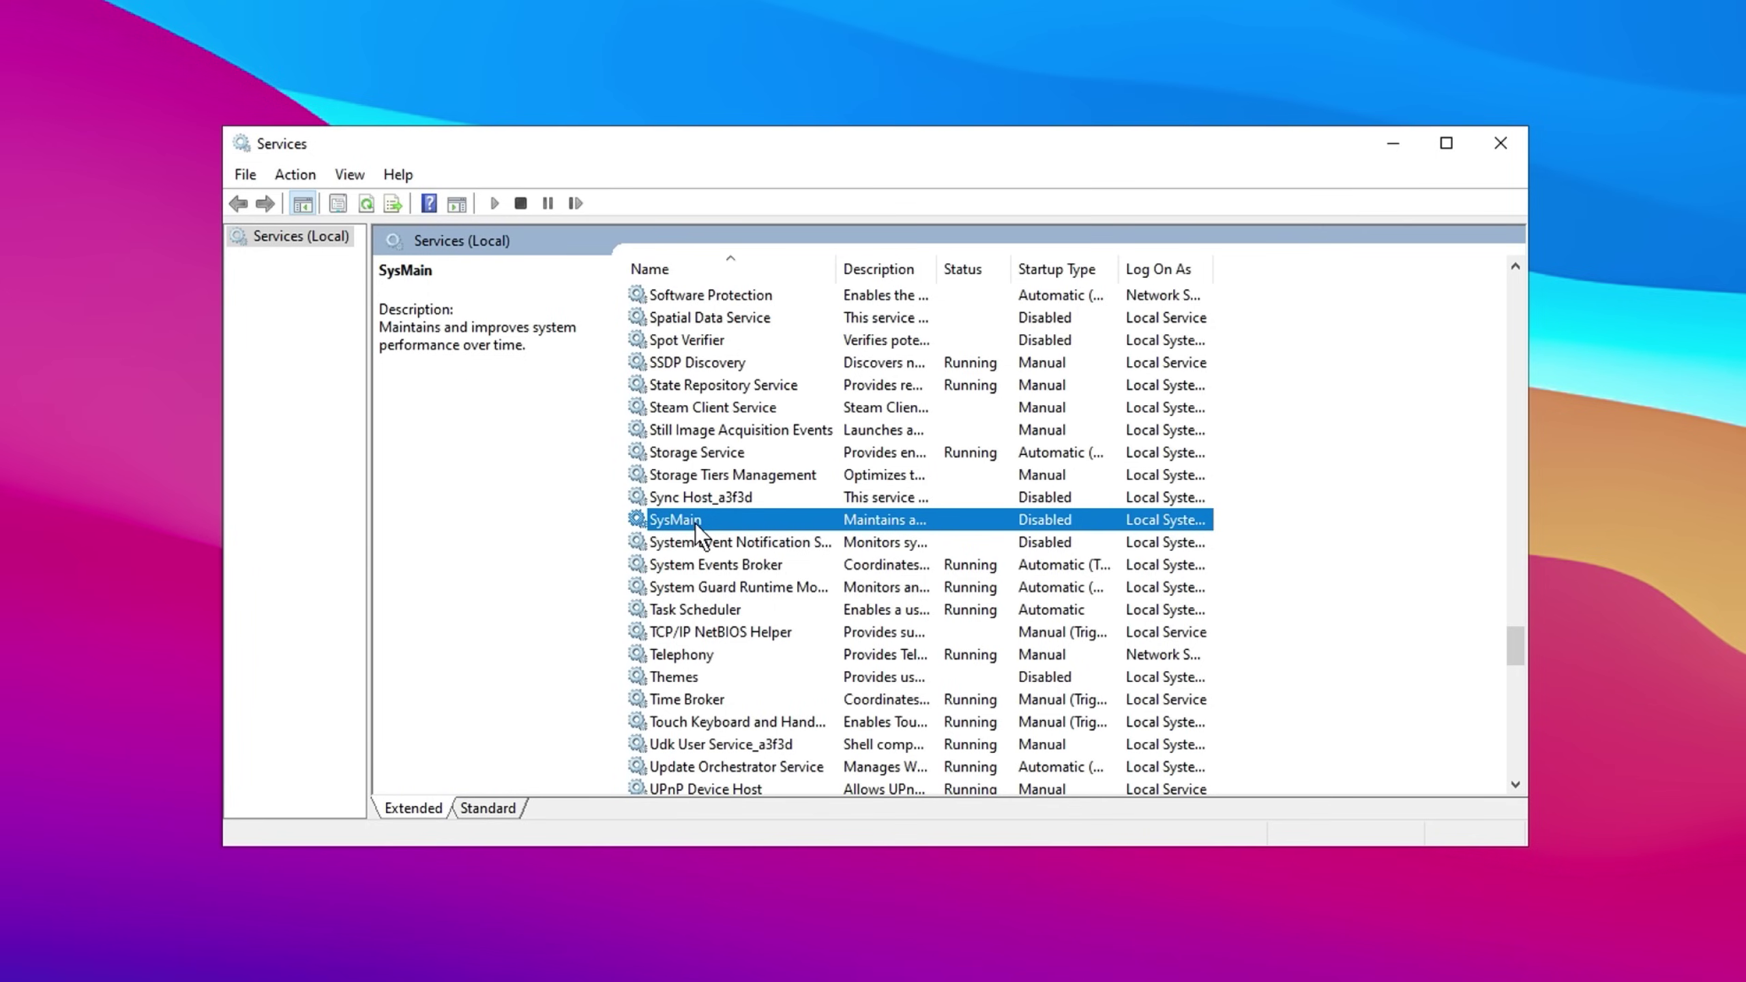
right_click(676, 517)
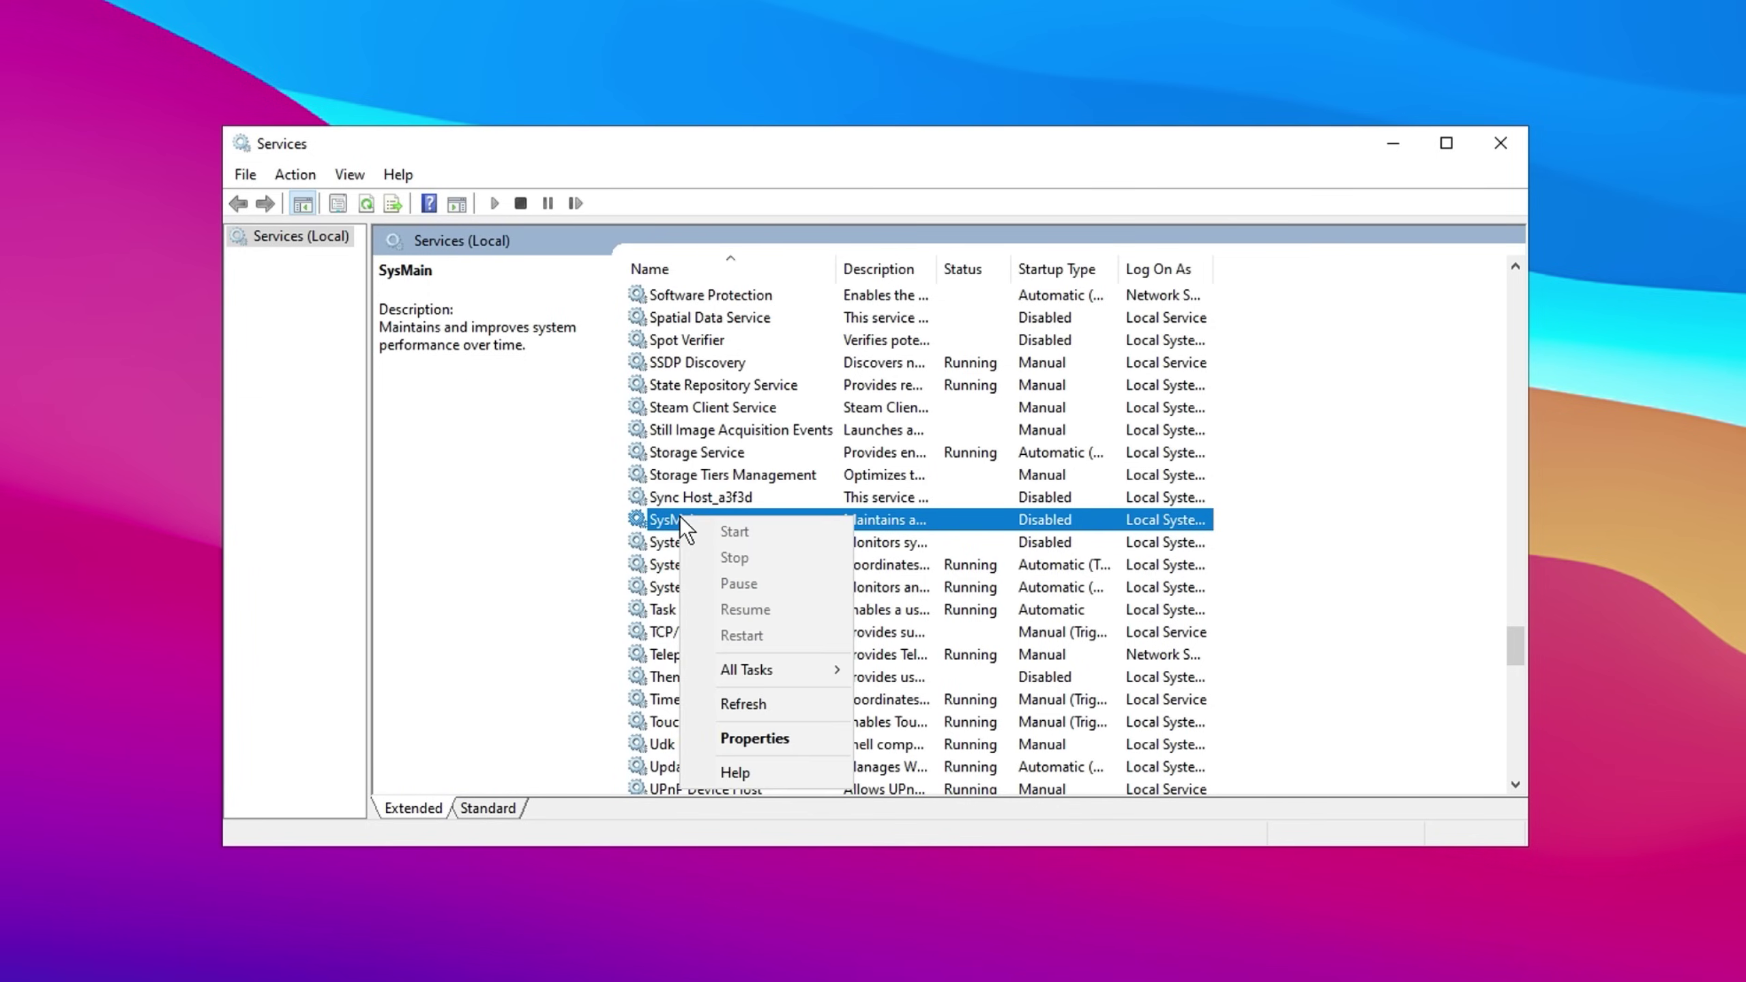
click(729, 741)
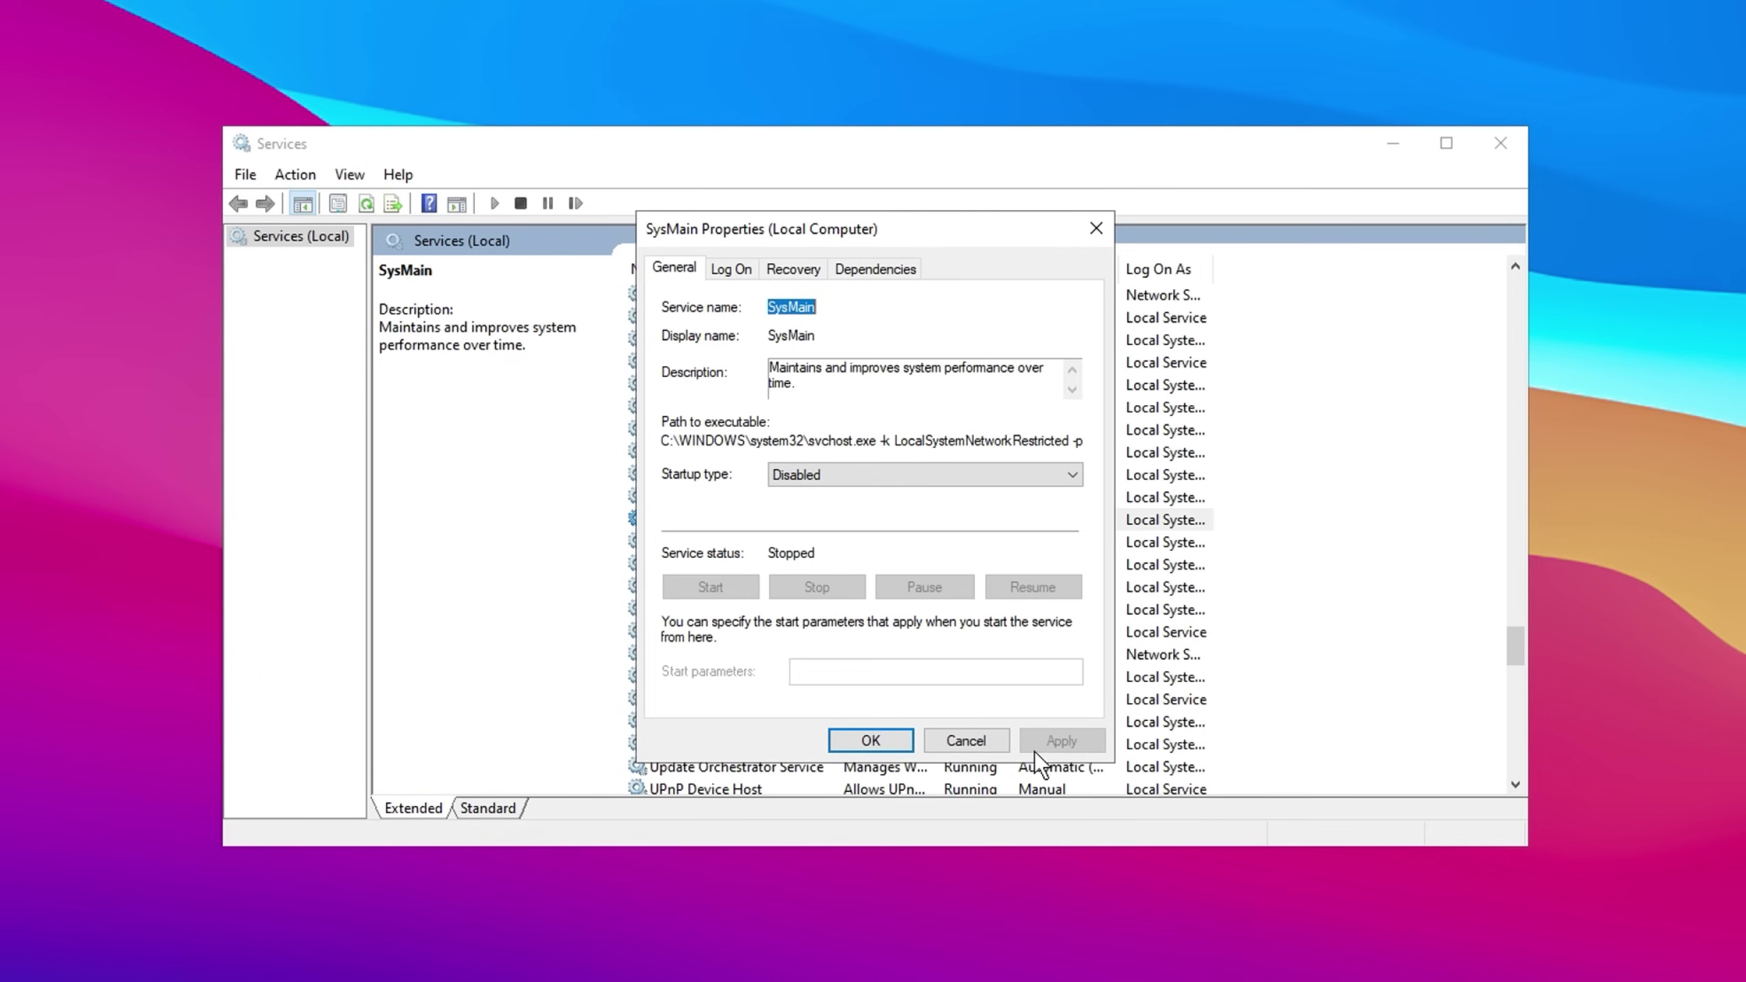
click(867, 744)
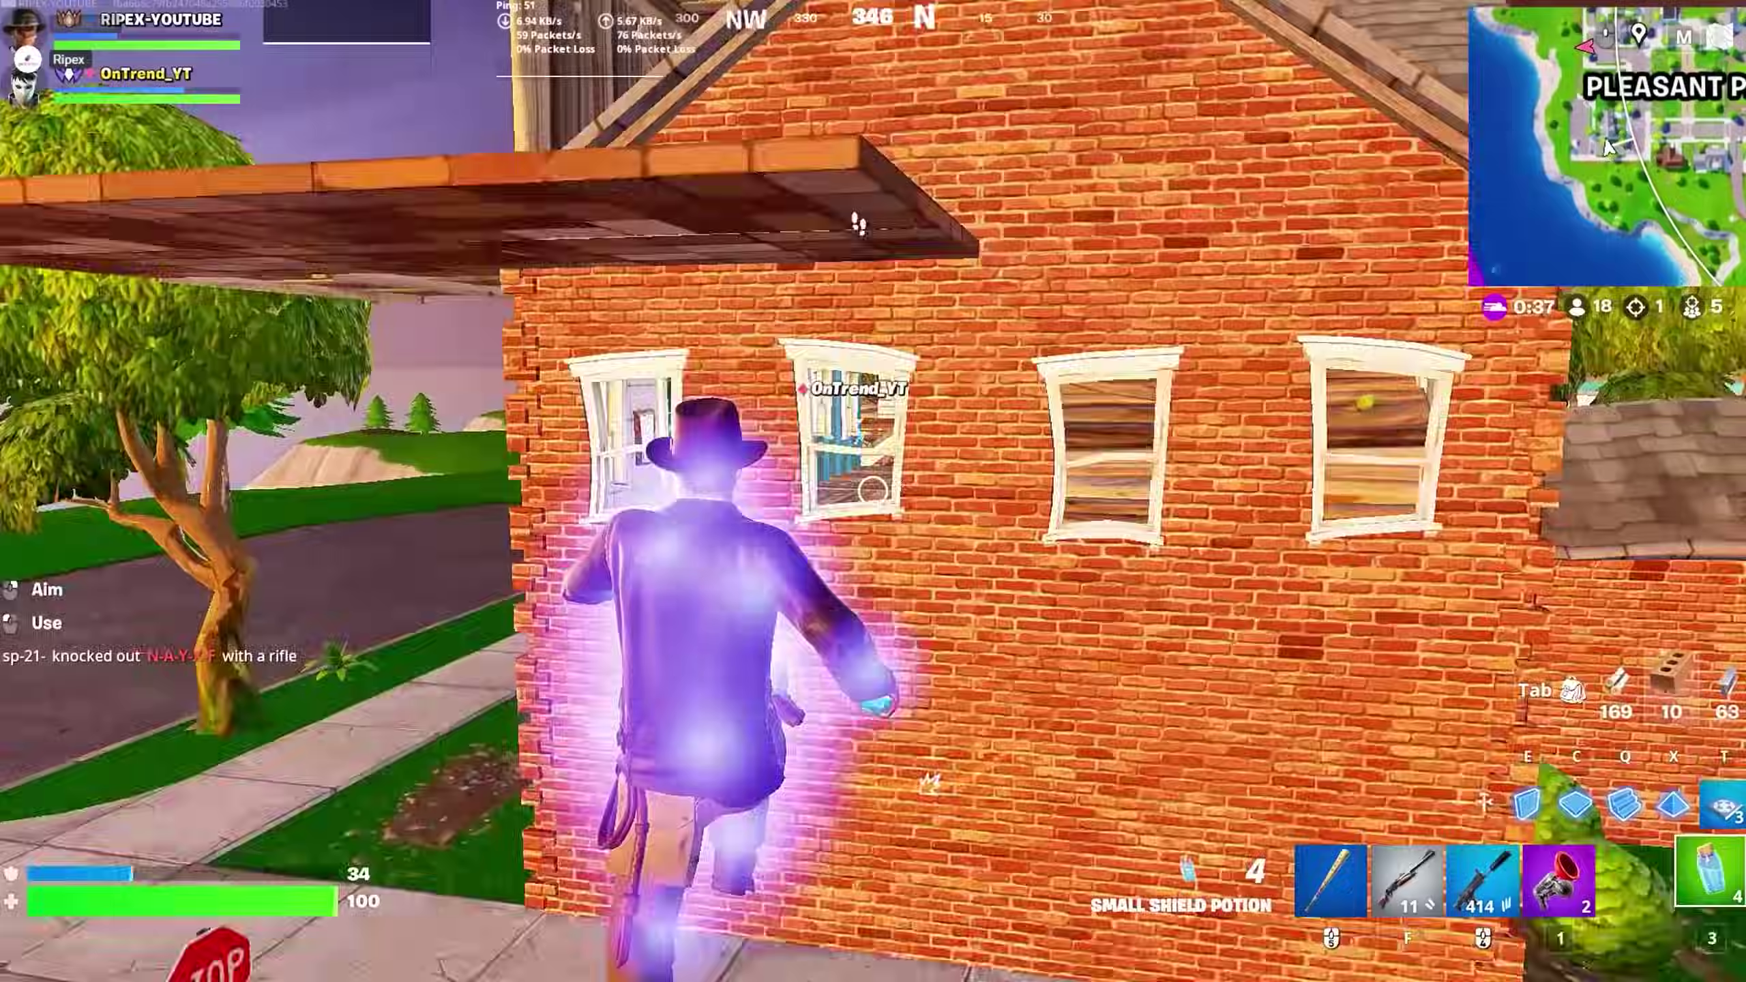
key(f)
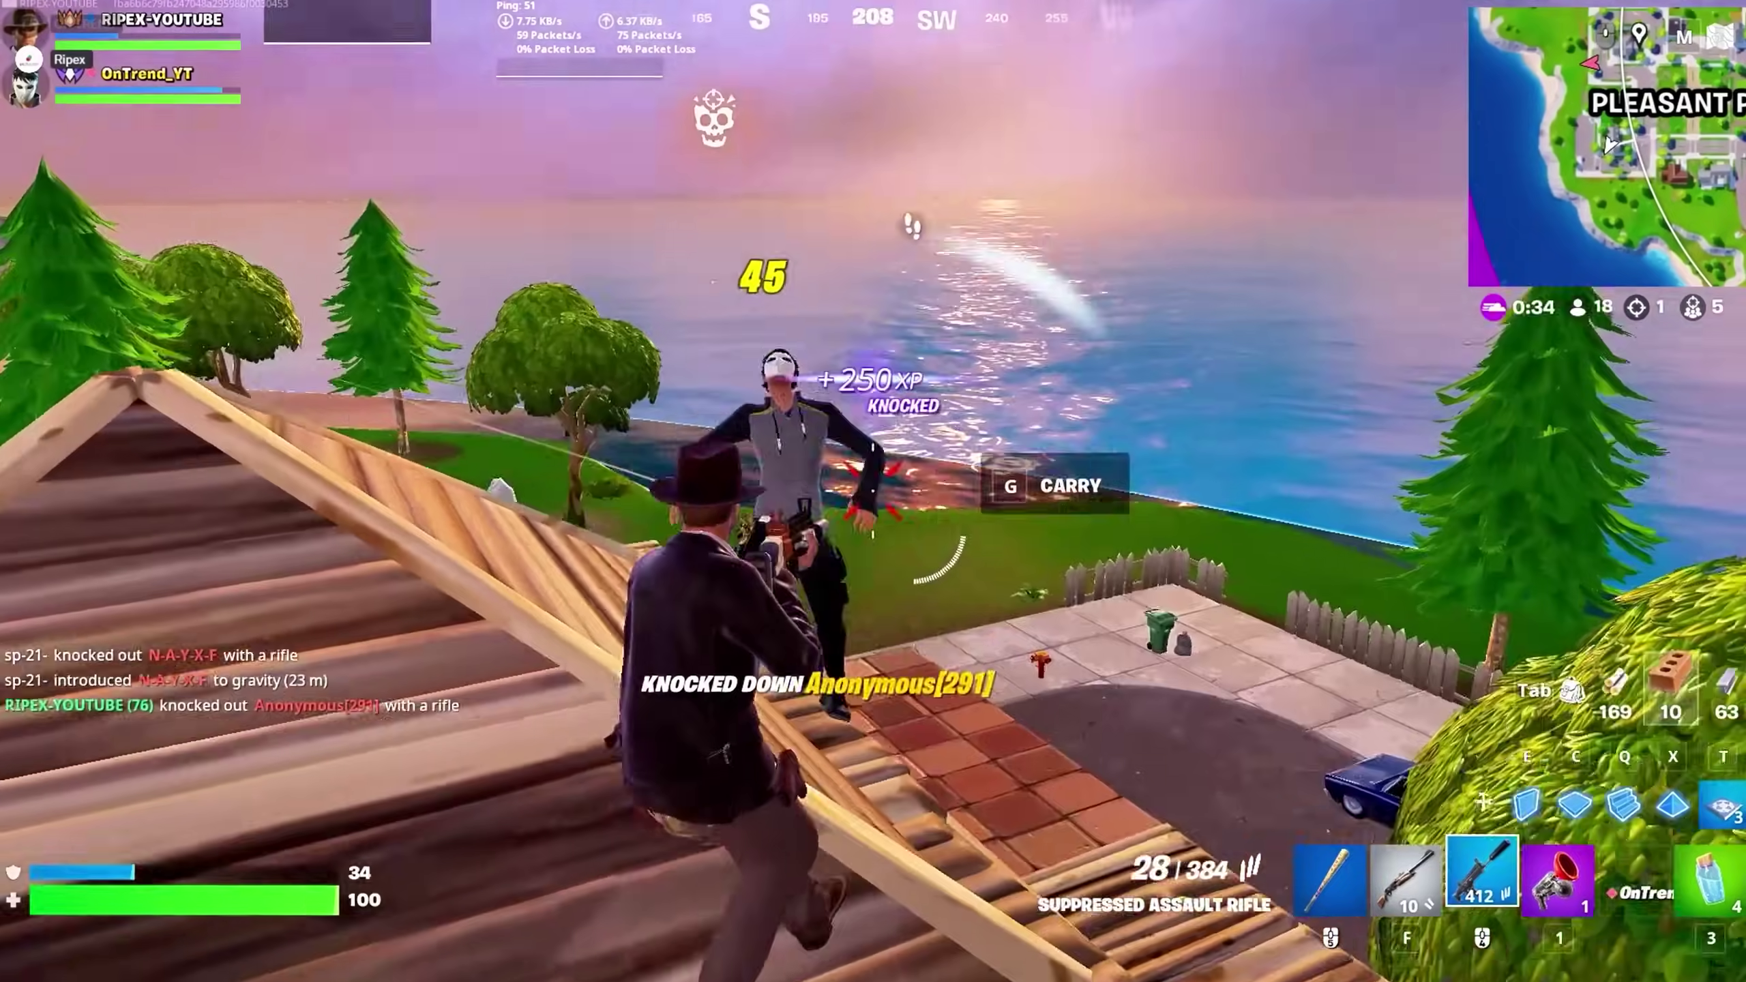
key(c)
click(873, 491)
key(f)
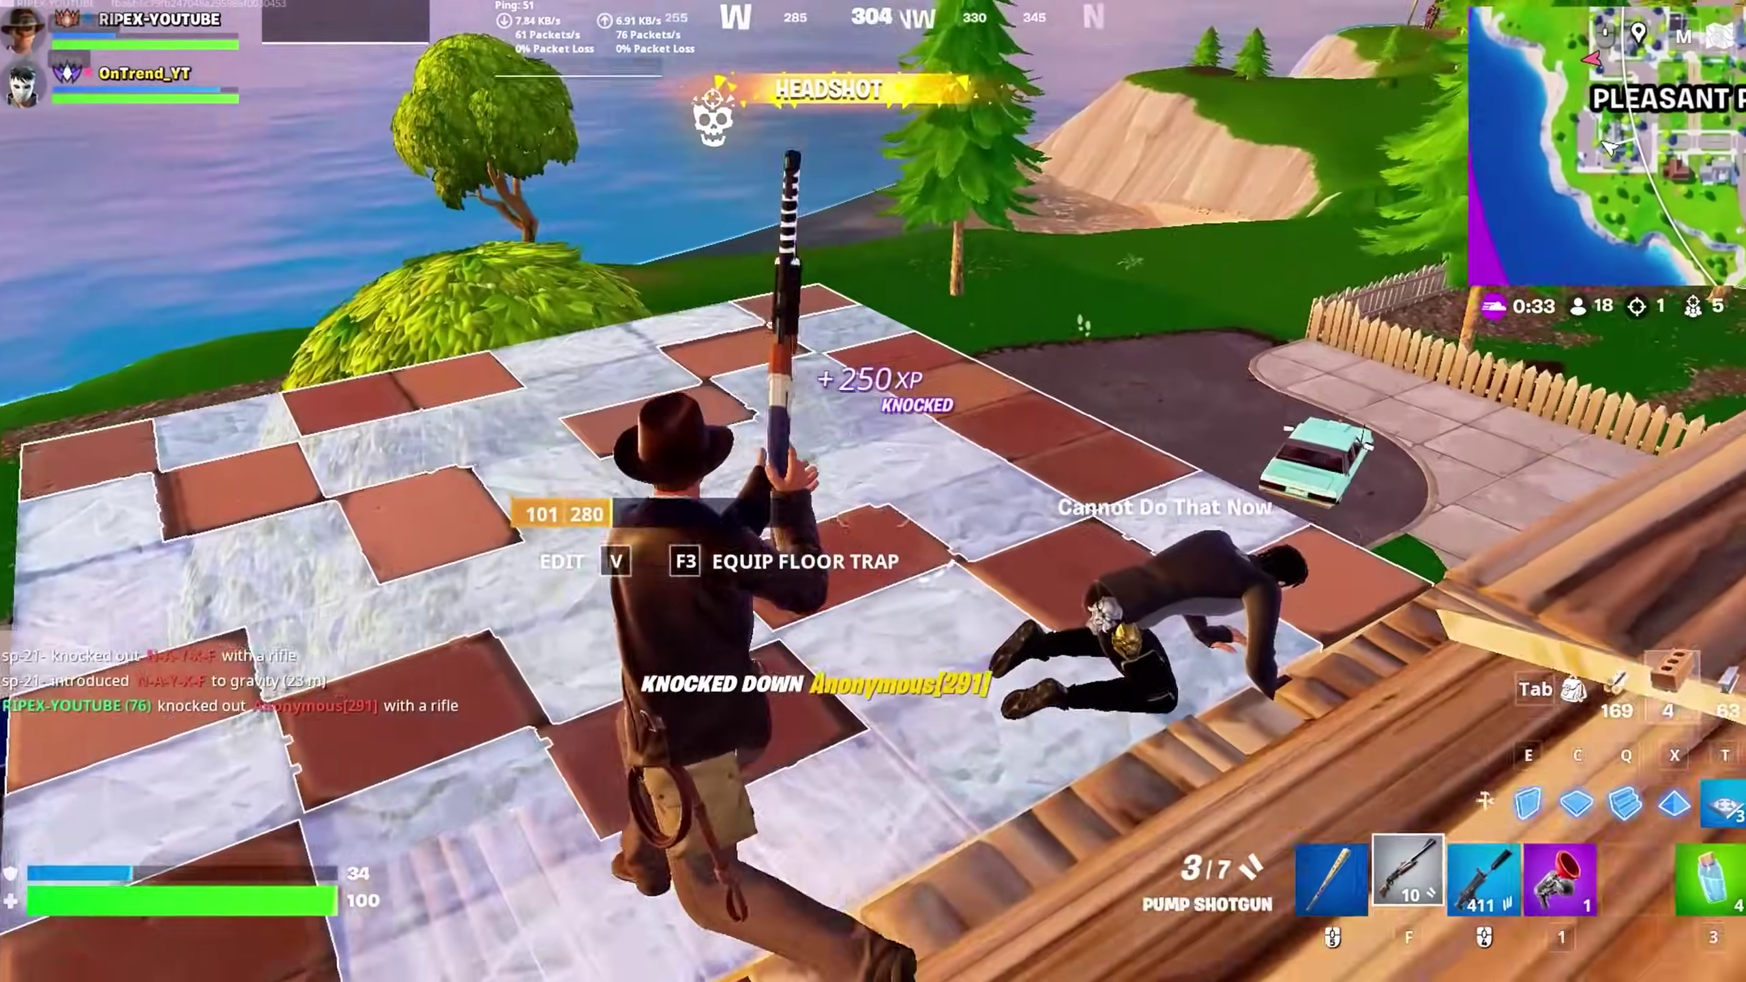
key(e)
click(873, 491)
click(873, 491)
key(f)
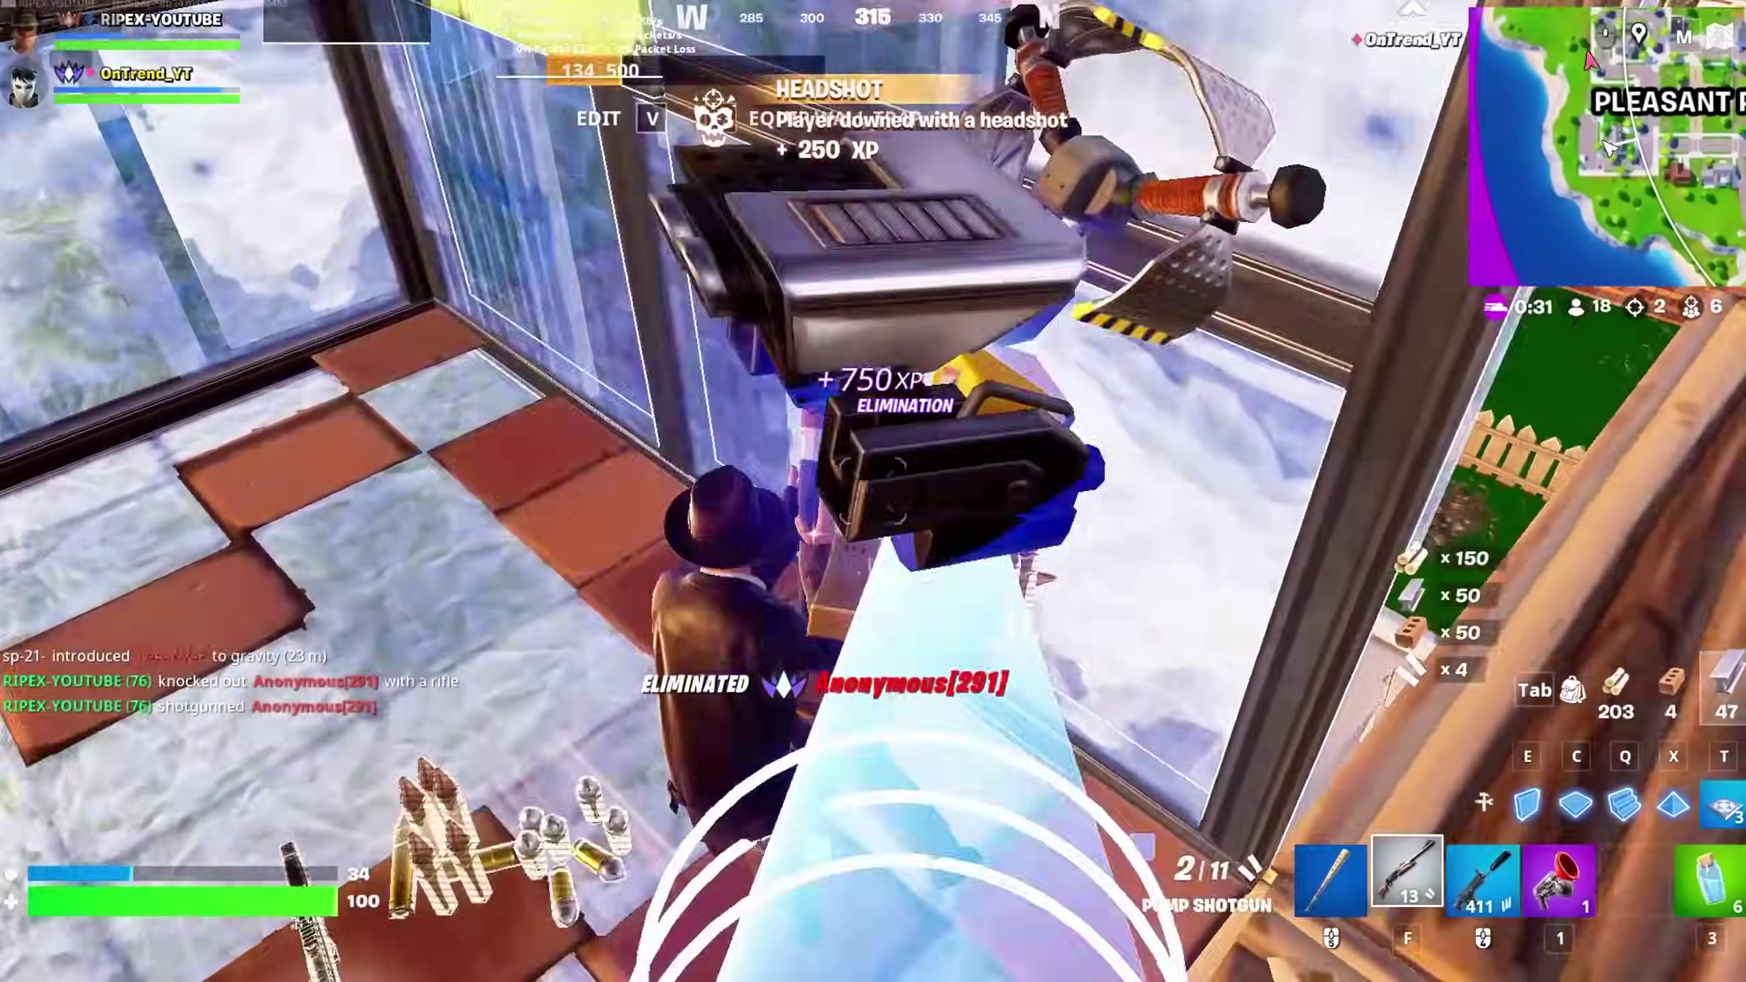
key(w)
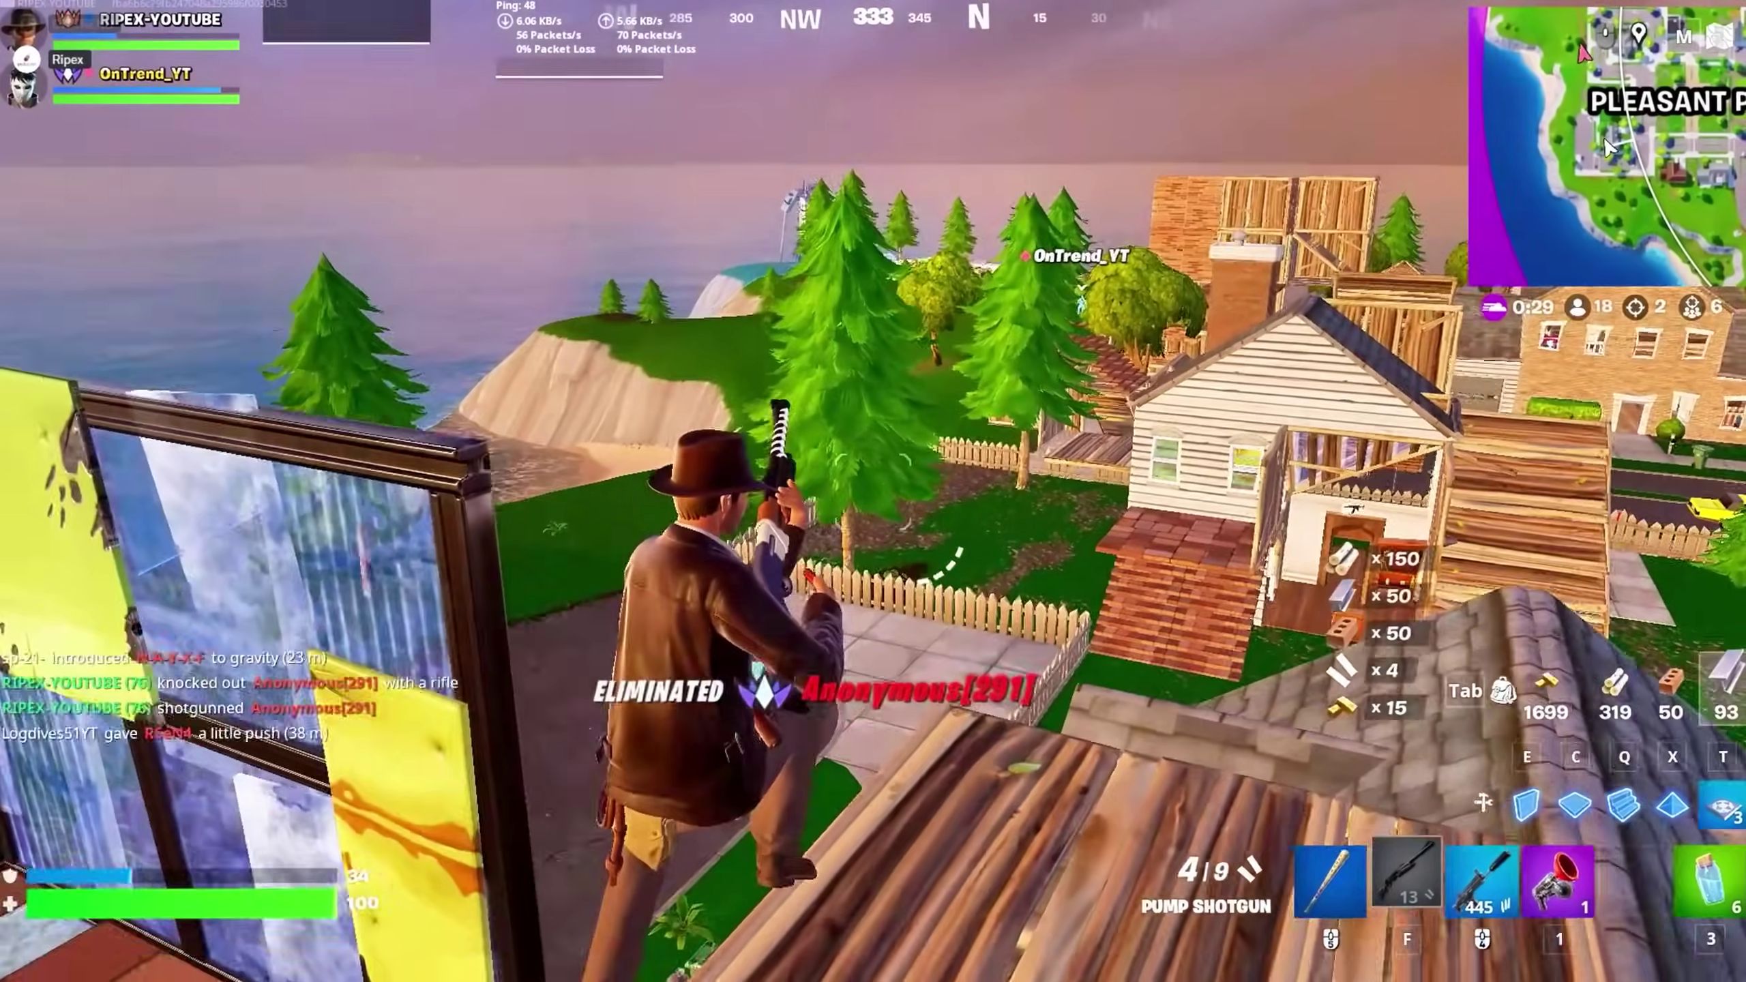
key(r)
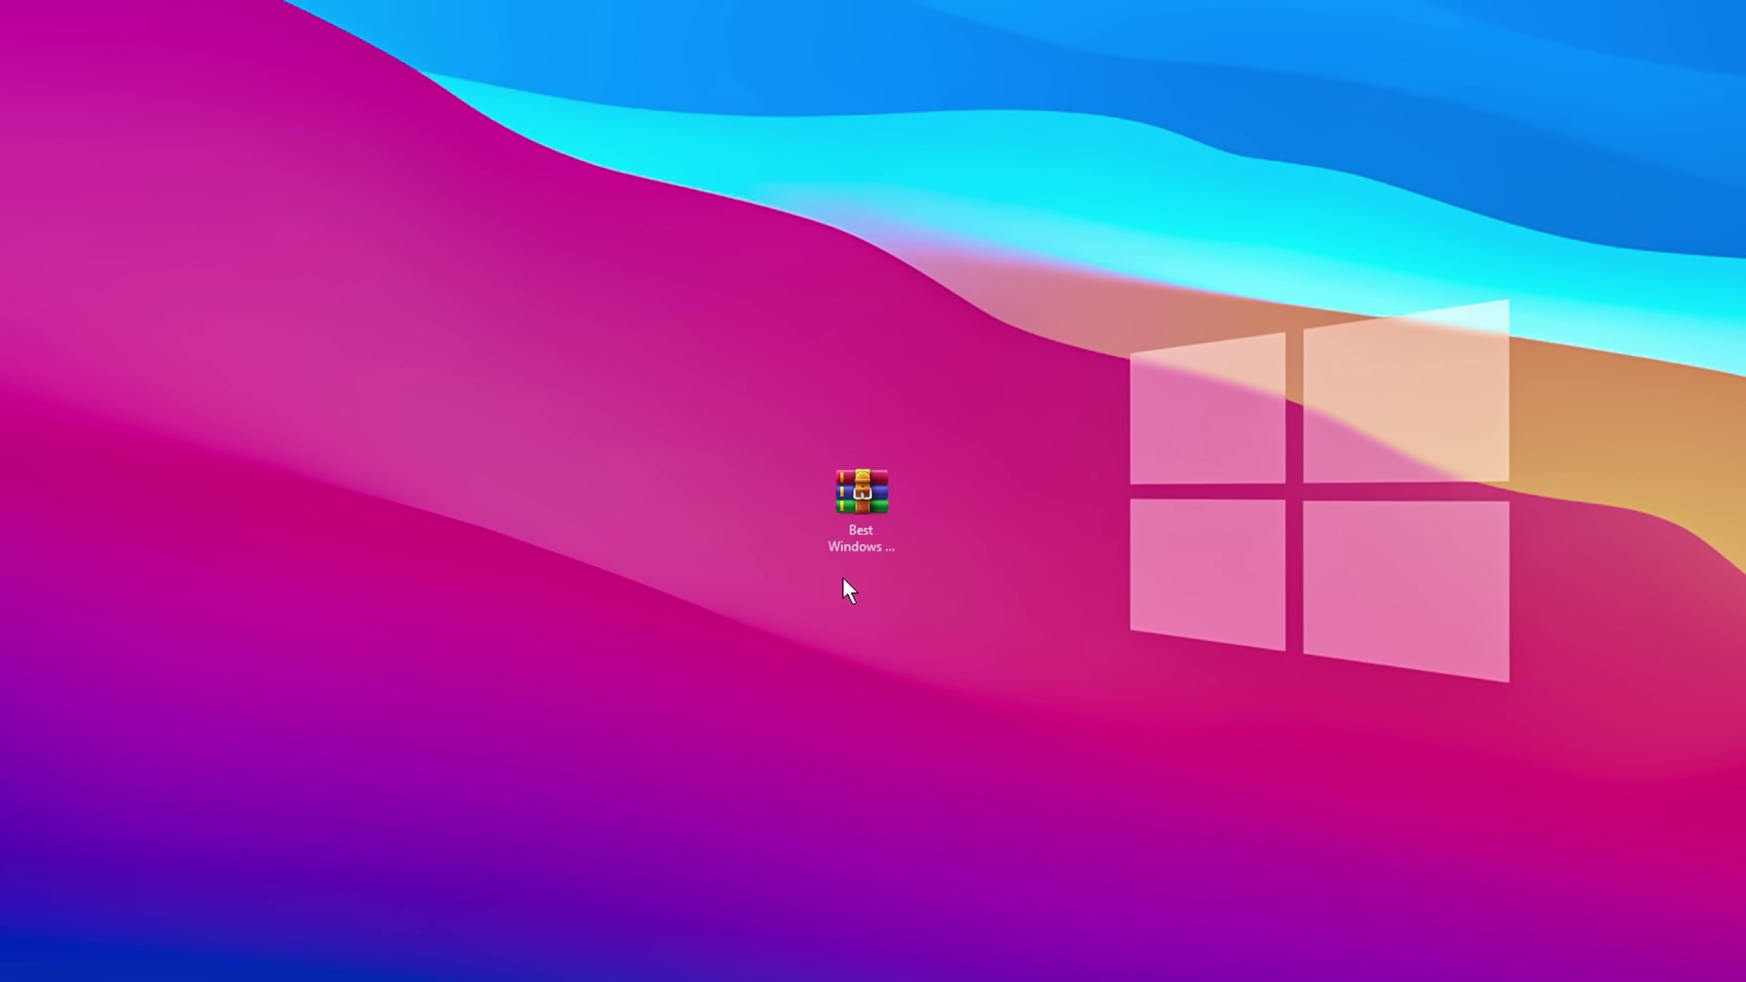
Run MSI_util_v3 from the desktop as administrator, allow it to make changes and move its window toward the screen's center
click(867, 547)
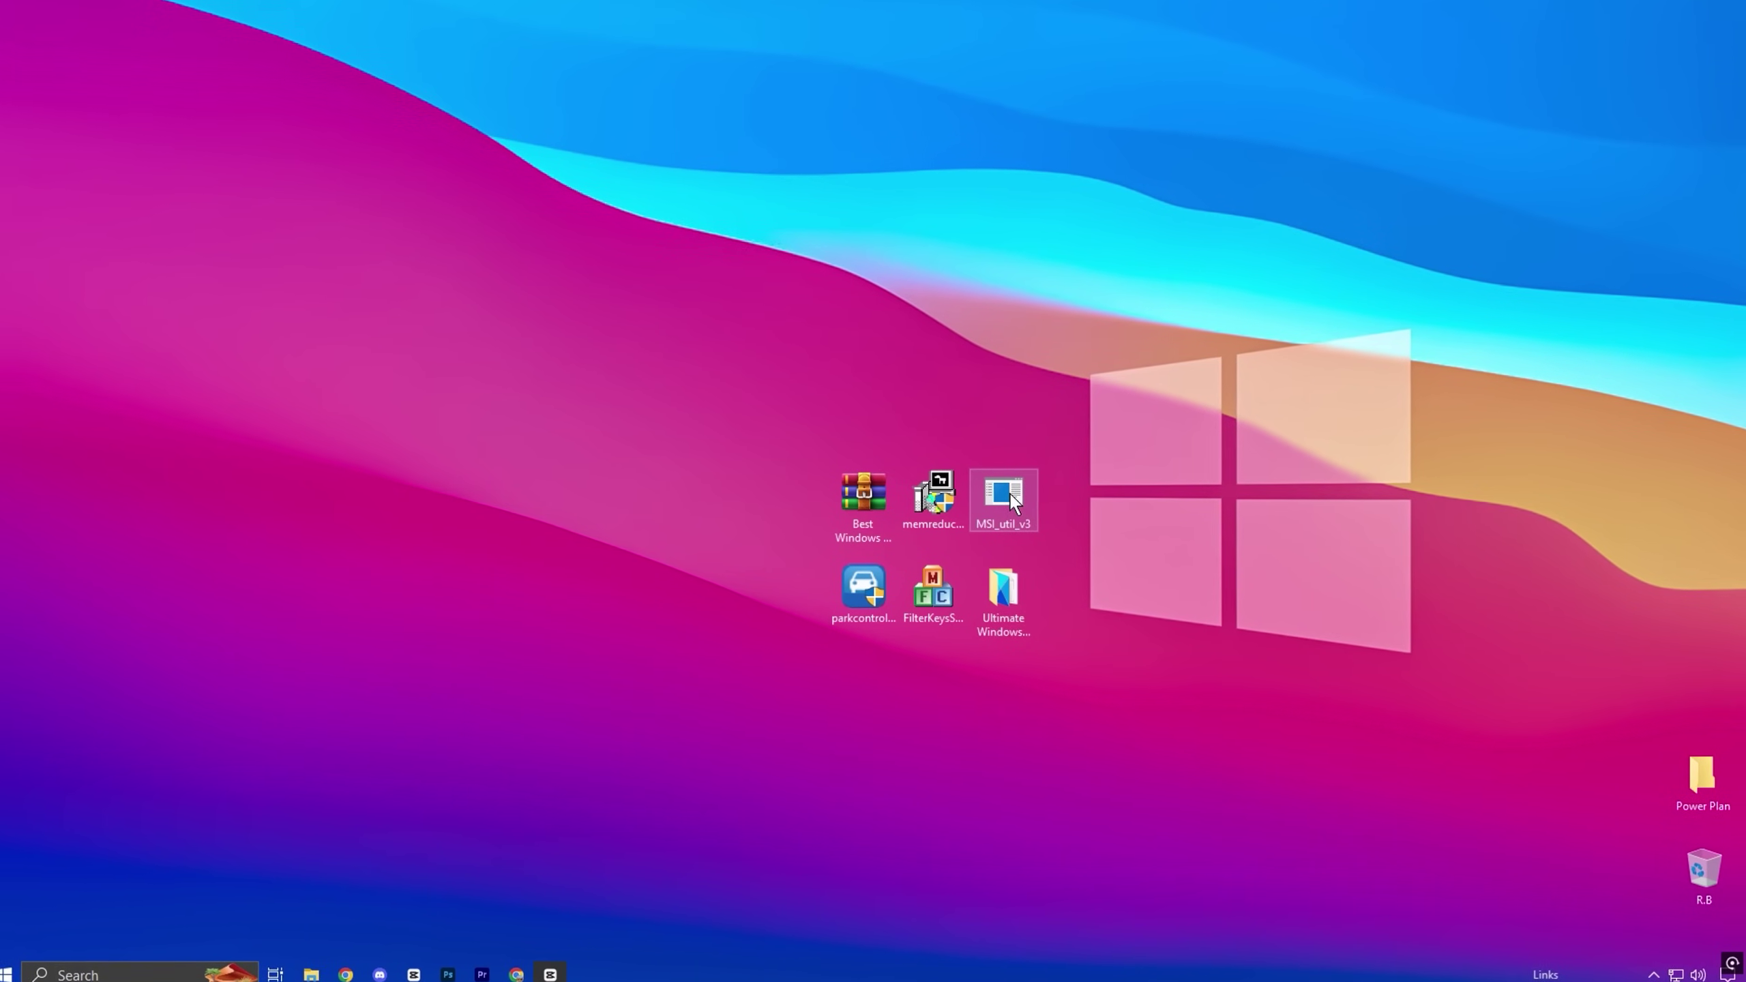
right_click(994, 497)
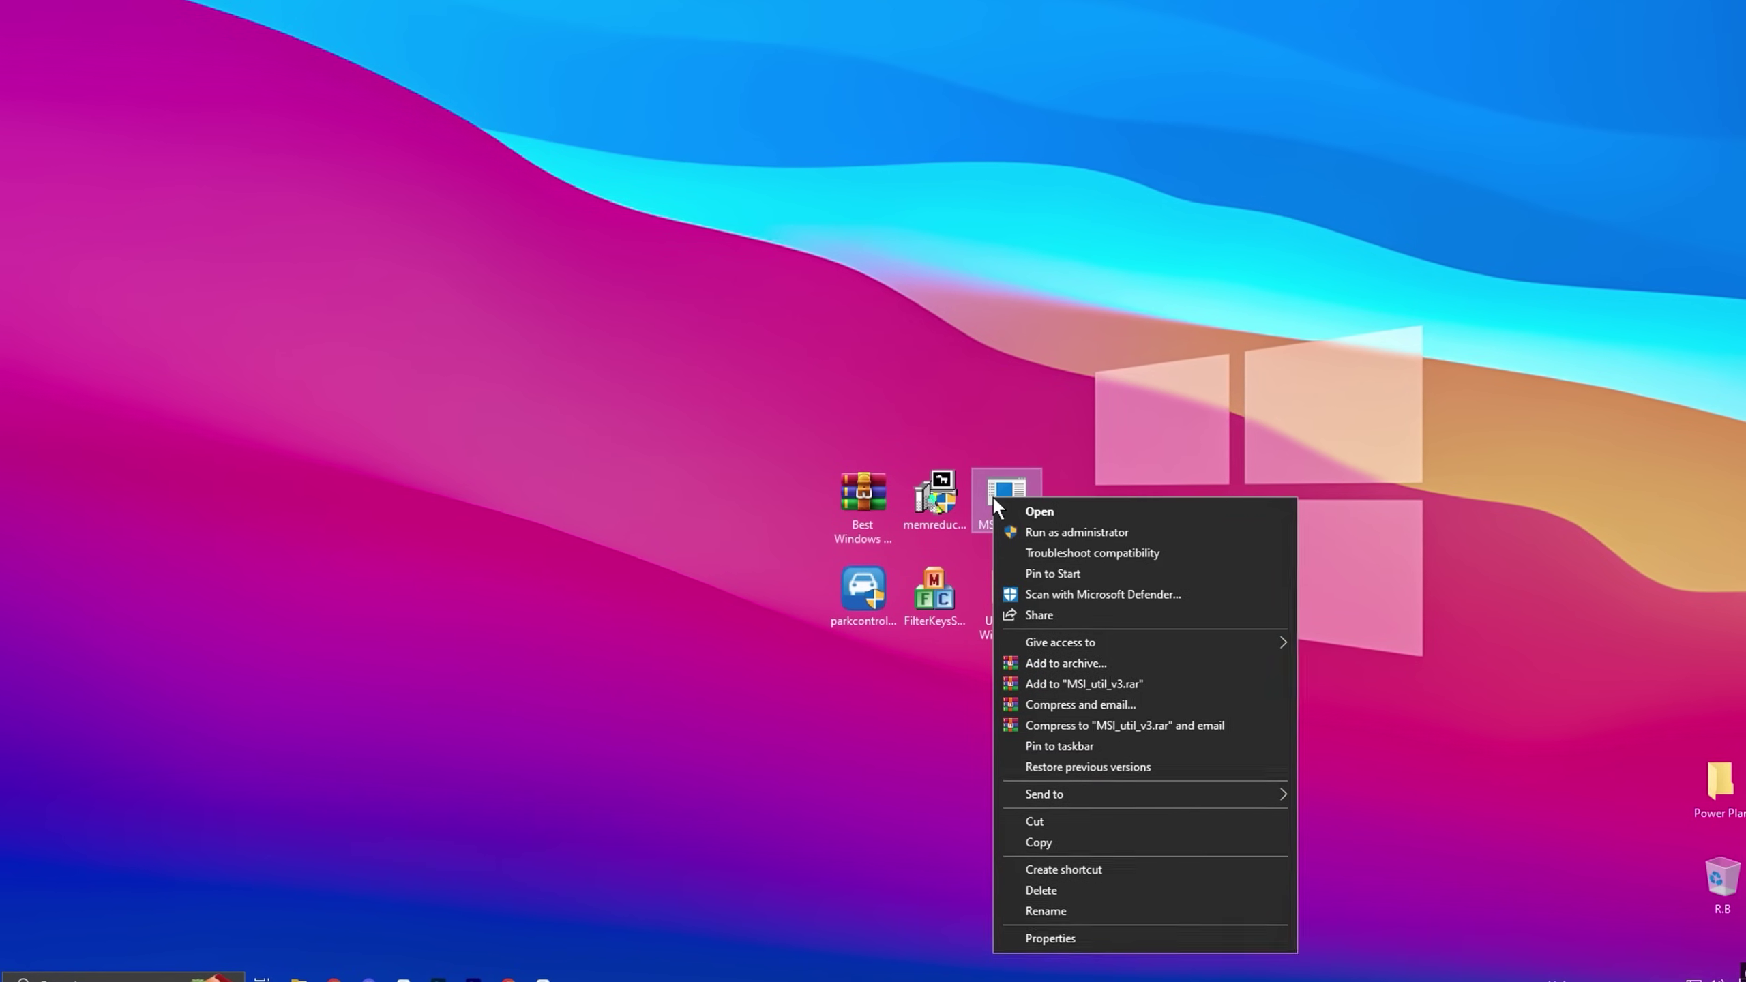
click(1035, 531)
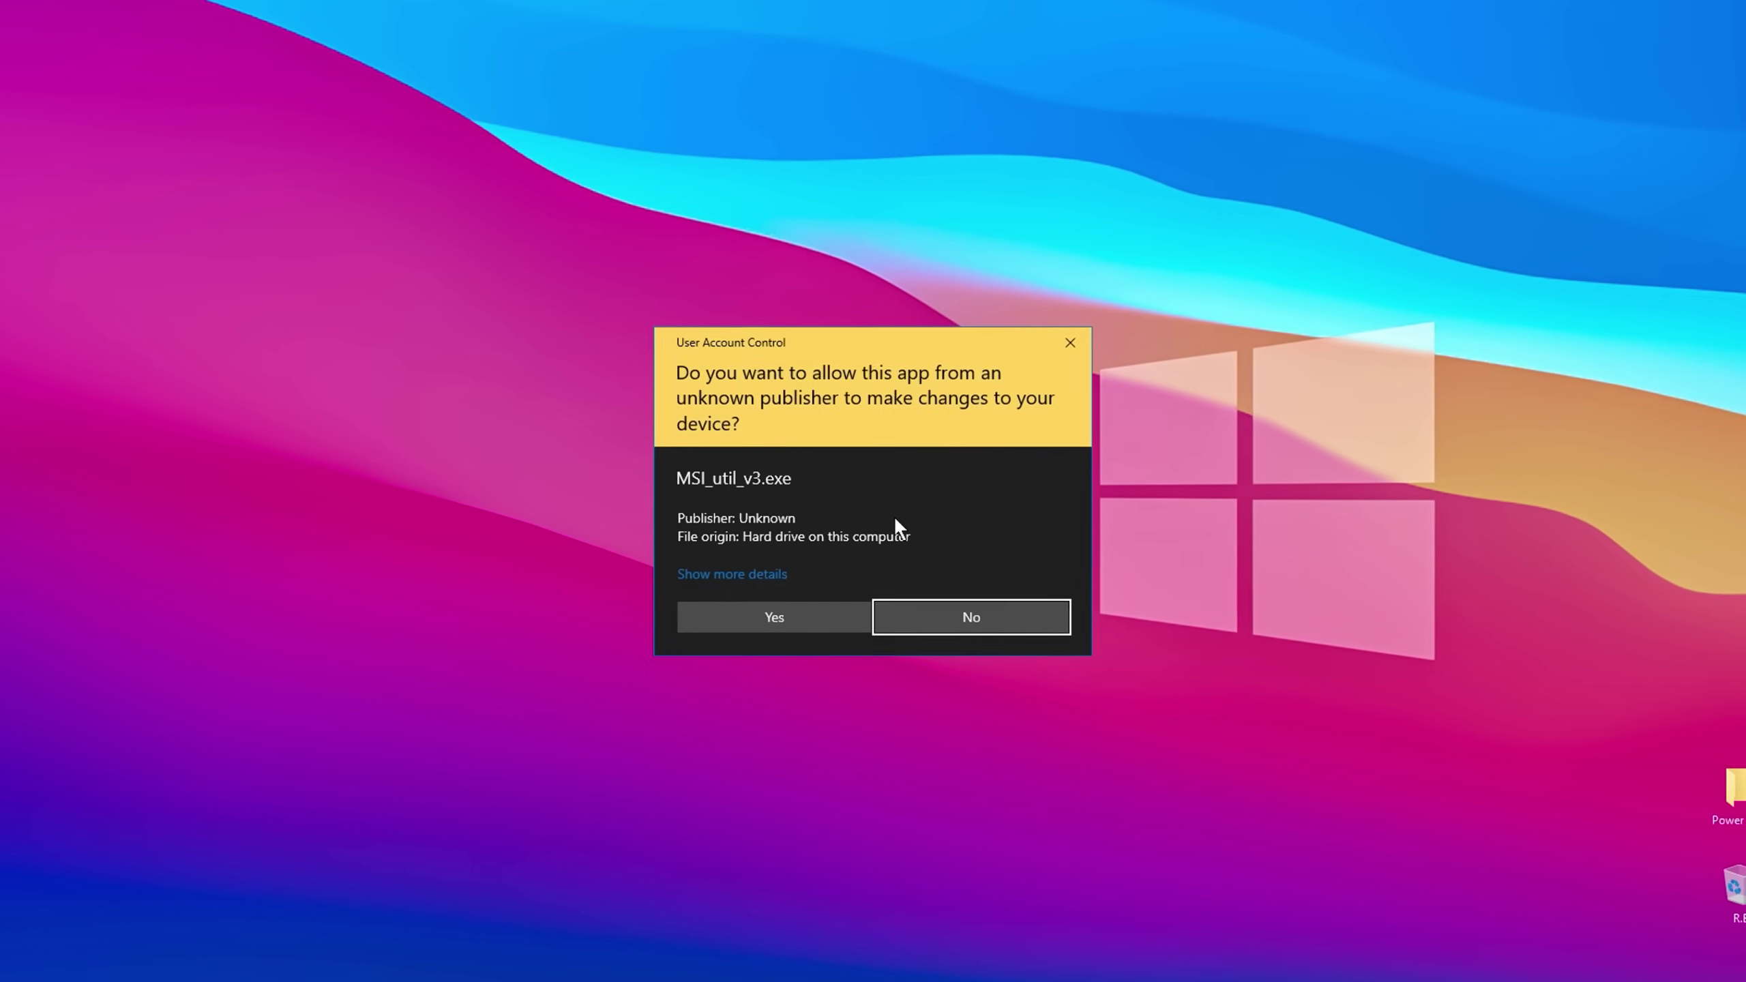
click(809, 611)
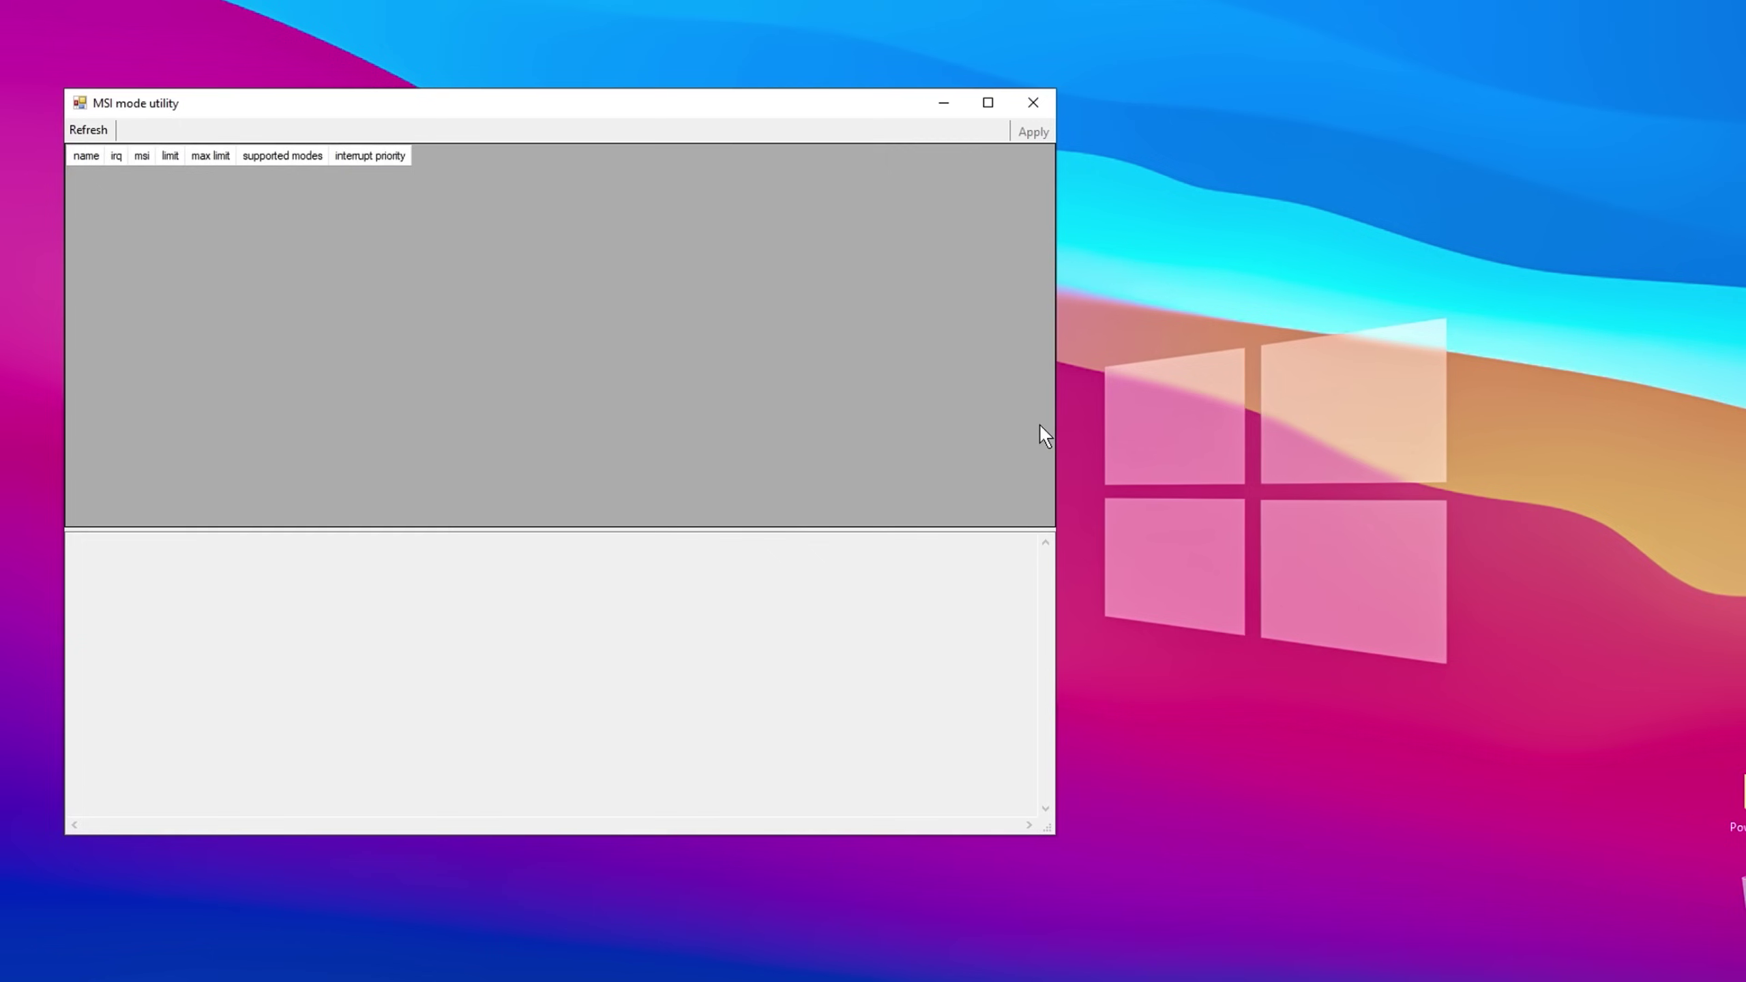
drag(791, 117, 1086, 118)
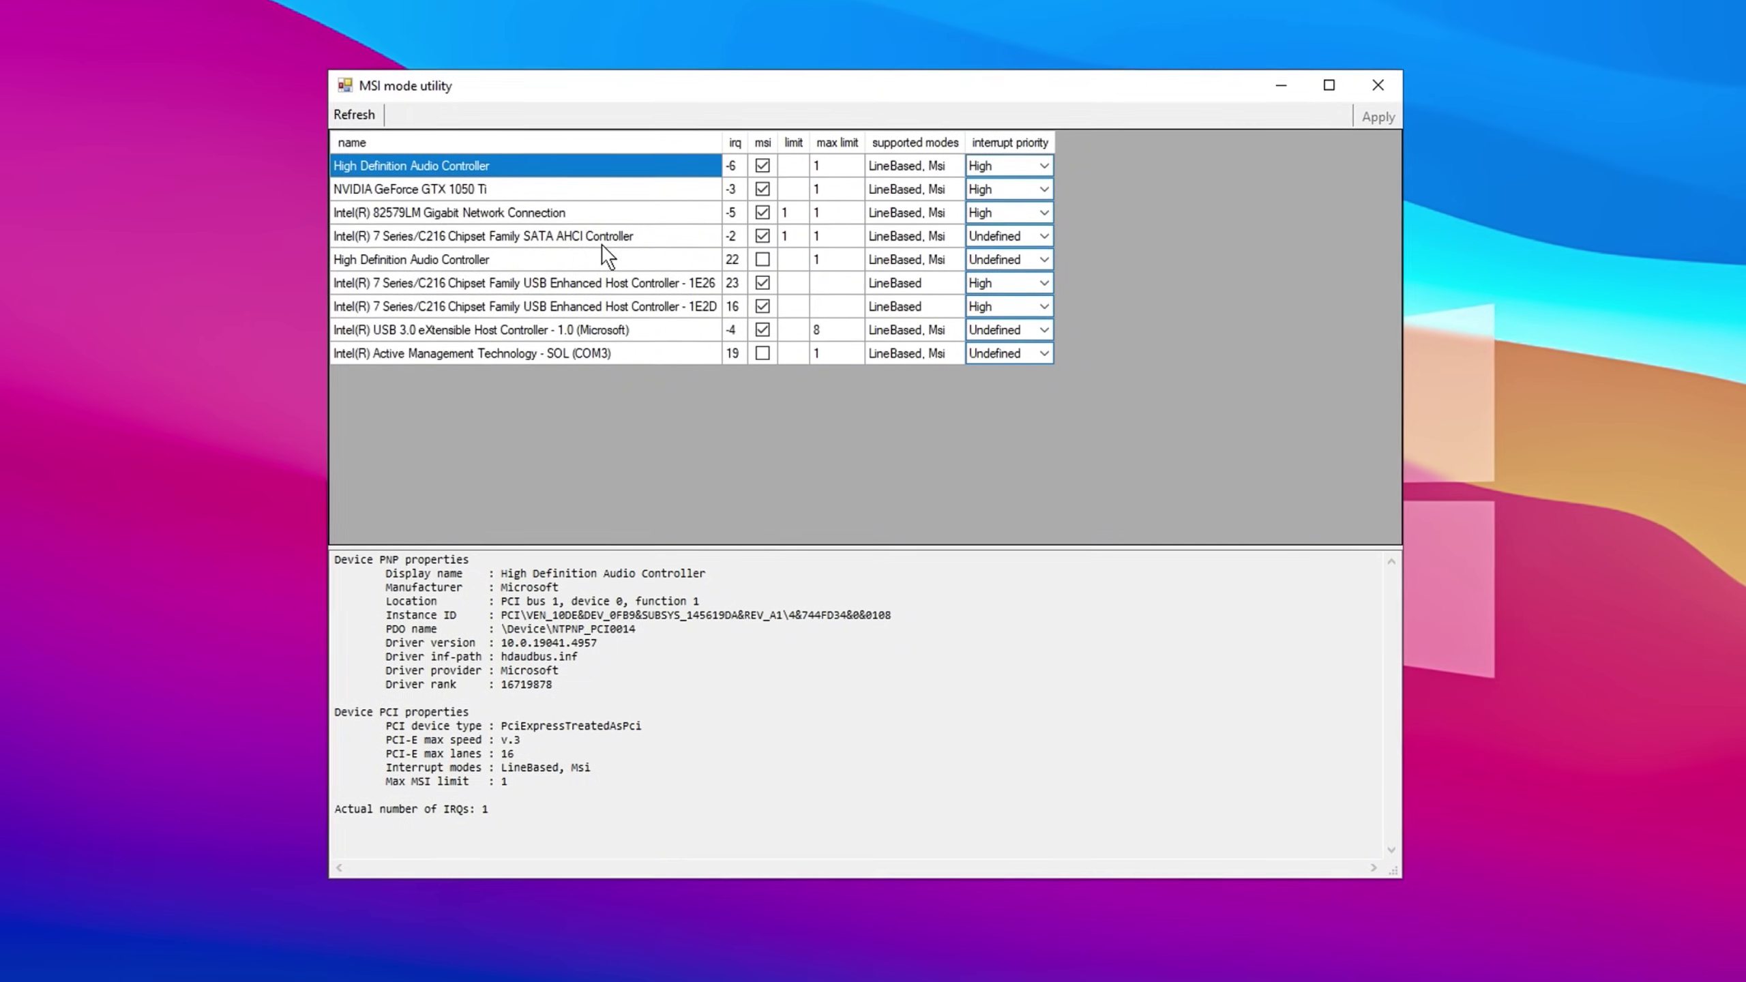
Set the interrupt priority of the Intel(R) 82579LM Gigabit Network Connection to High
click(601, 211)
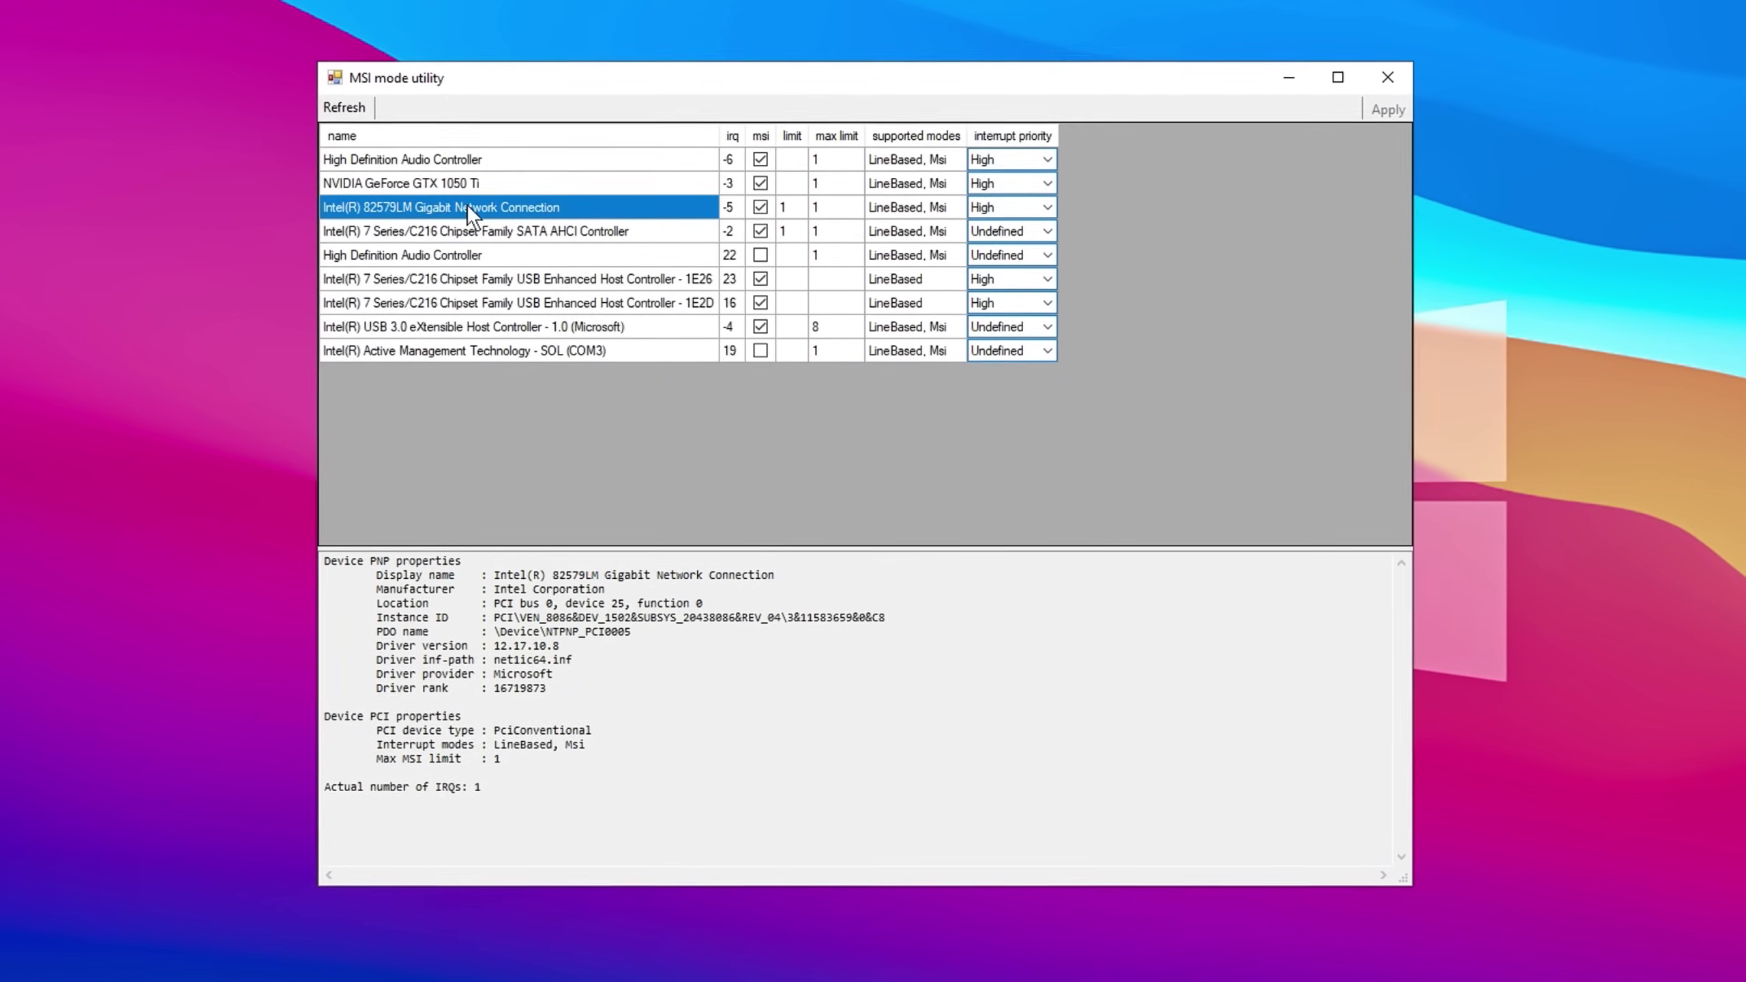
click(1021, 207)
click(1035, 203)
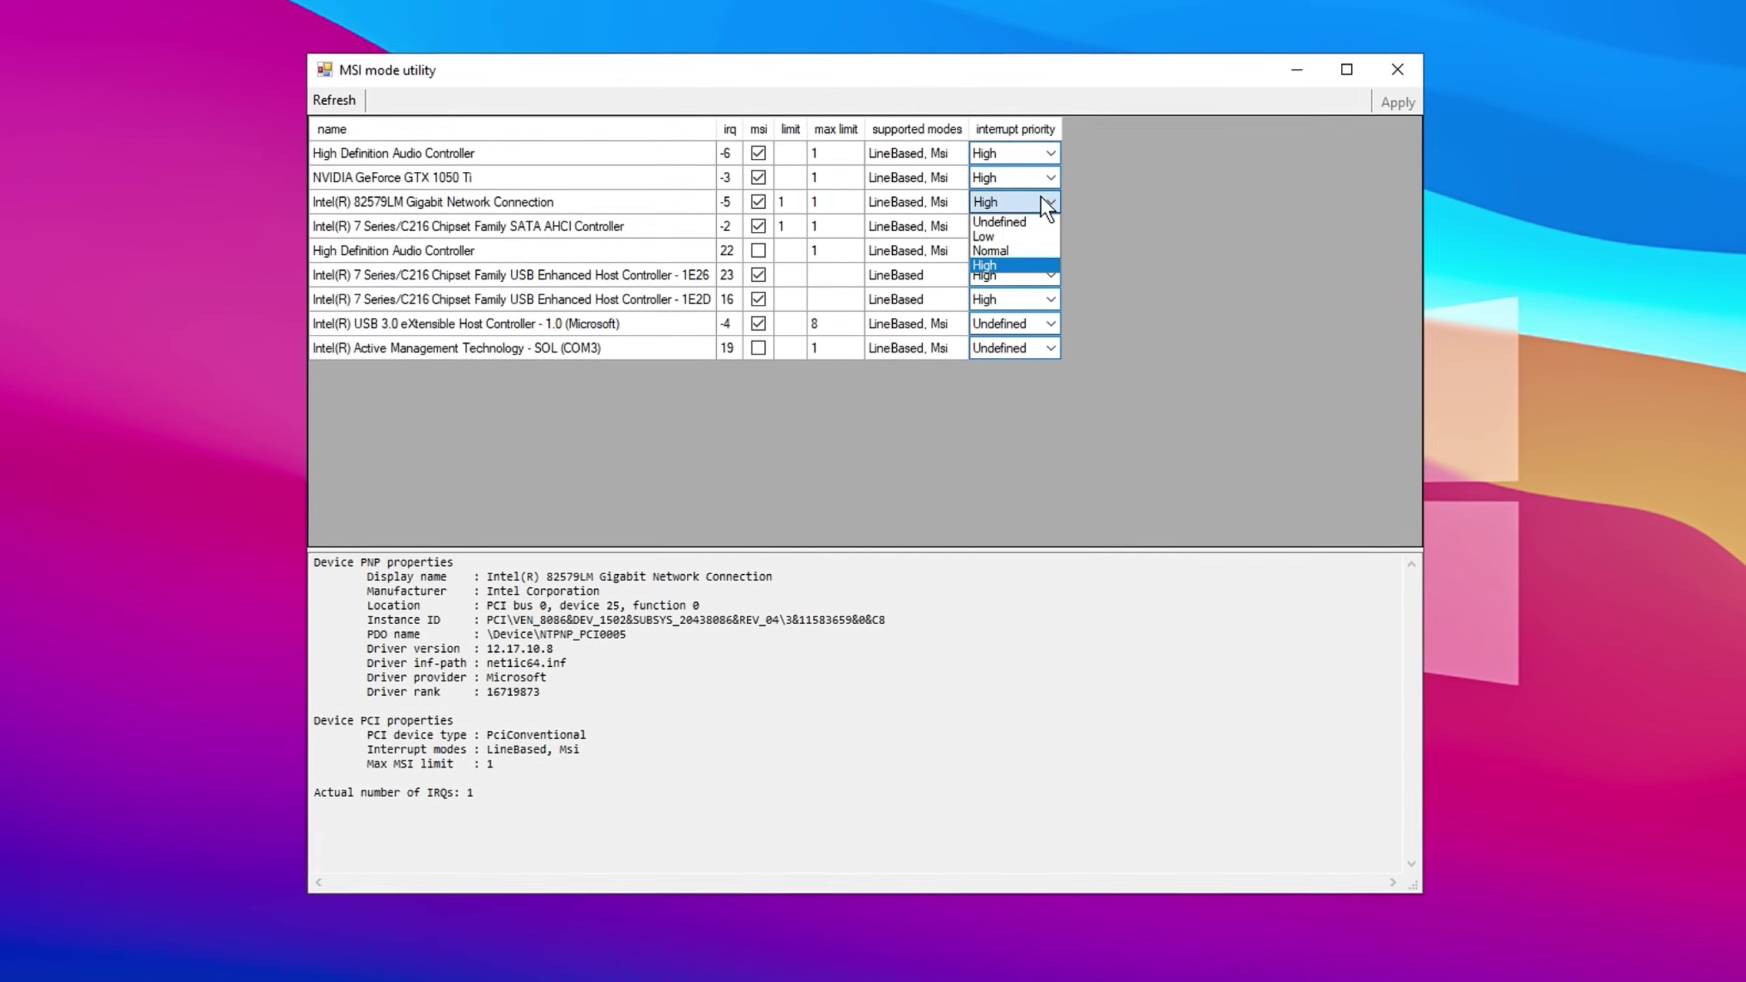
click(993, 262)
Set the interrupt priority of the NVIDIA GeForce GTX 1050 Ti to High
click(390, 170)
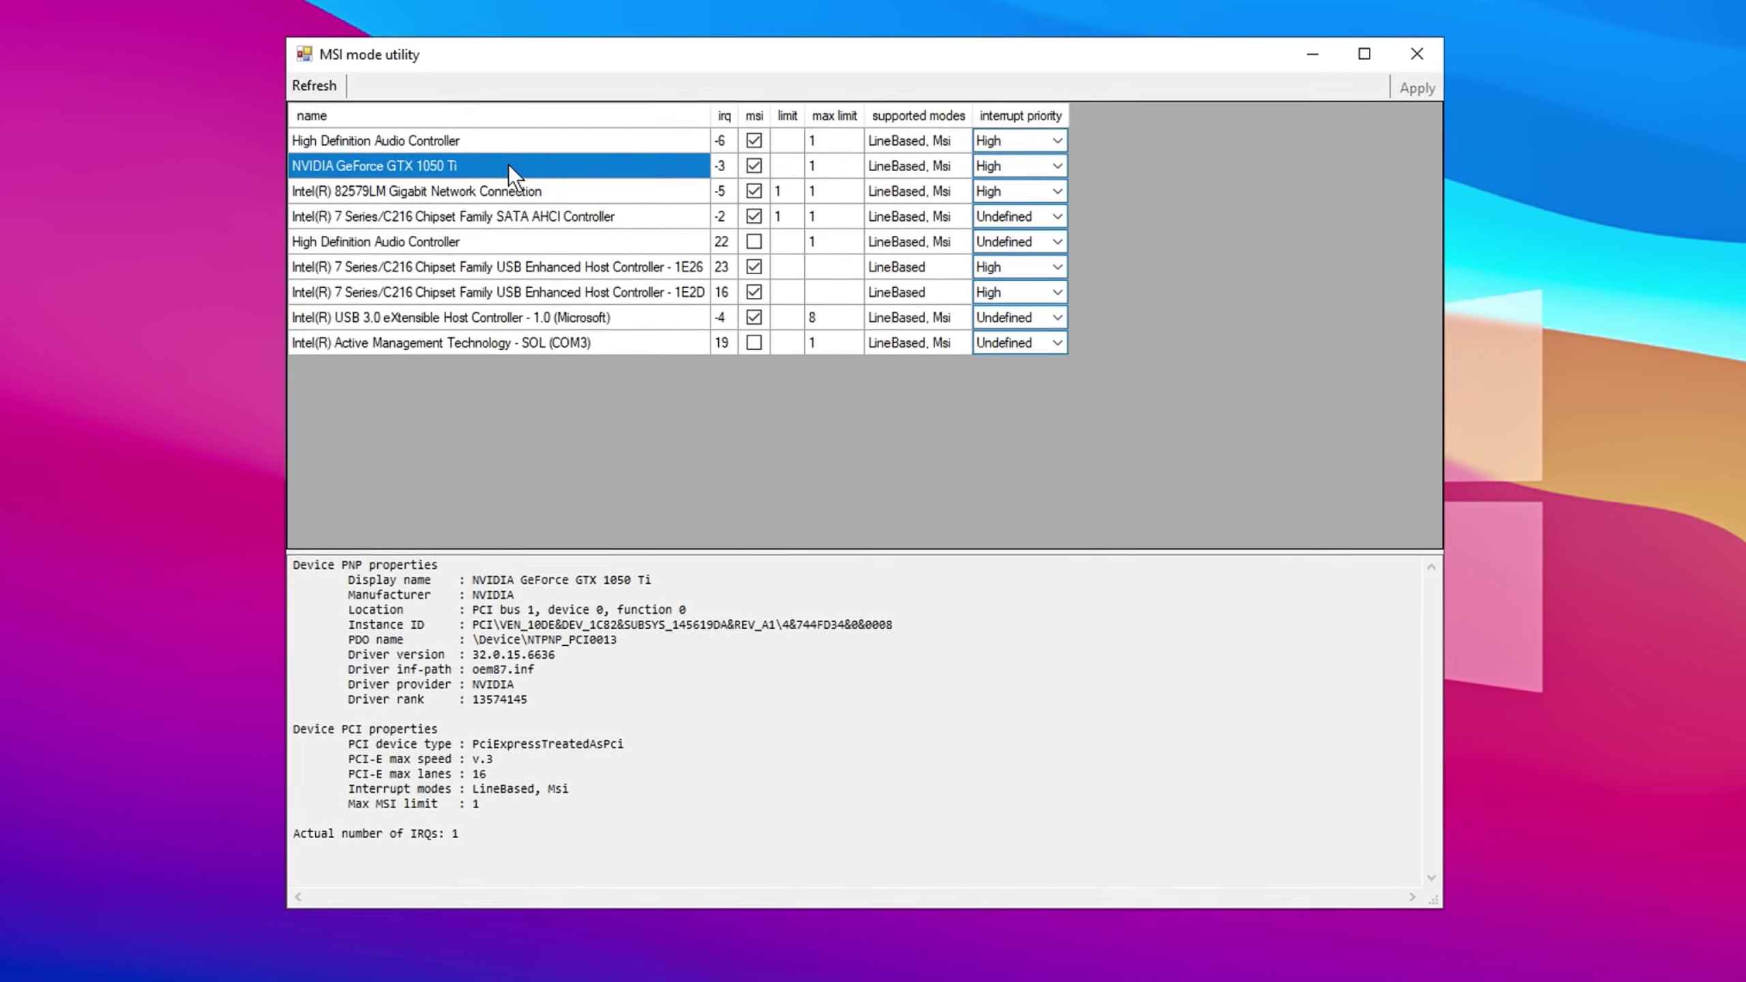
click(1024, 165)
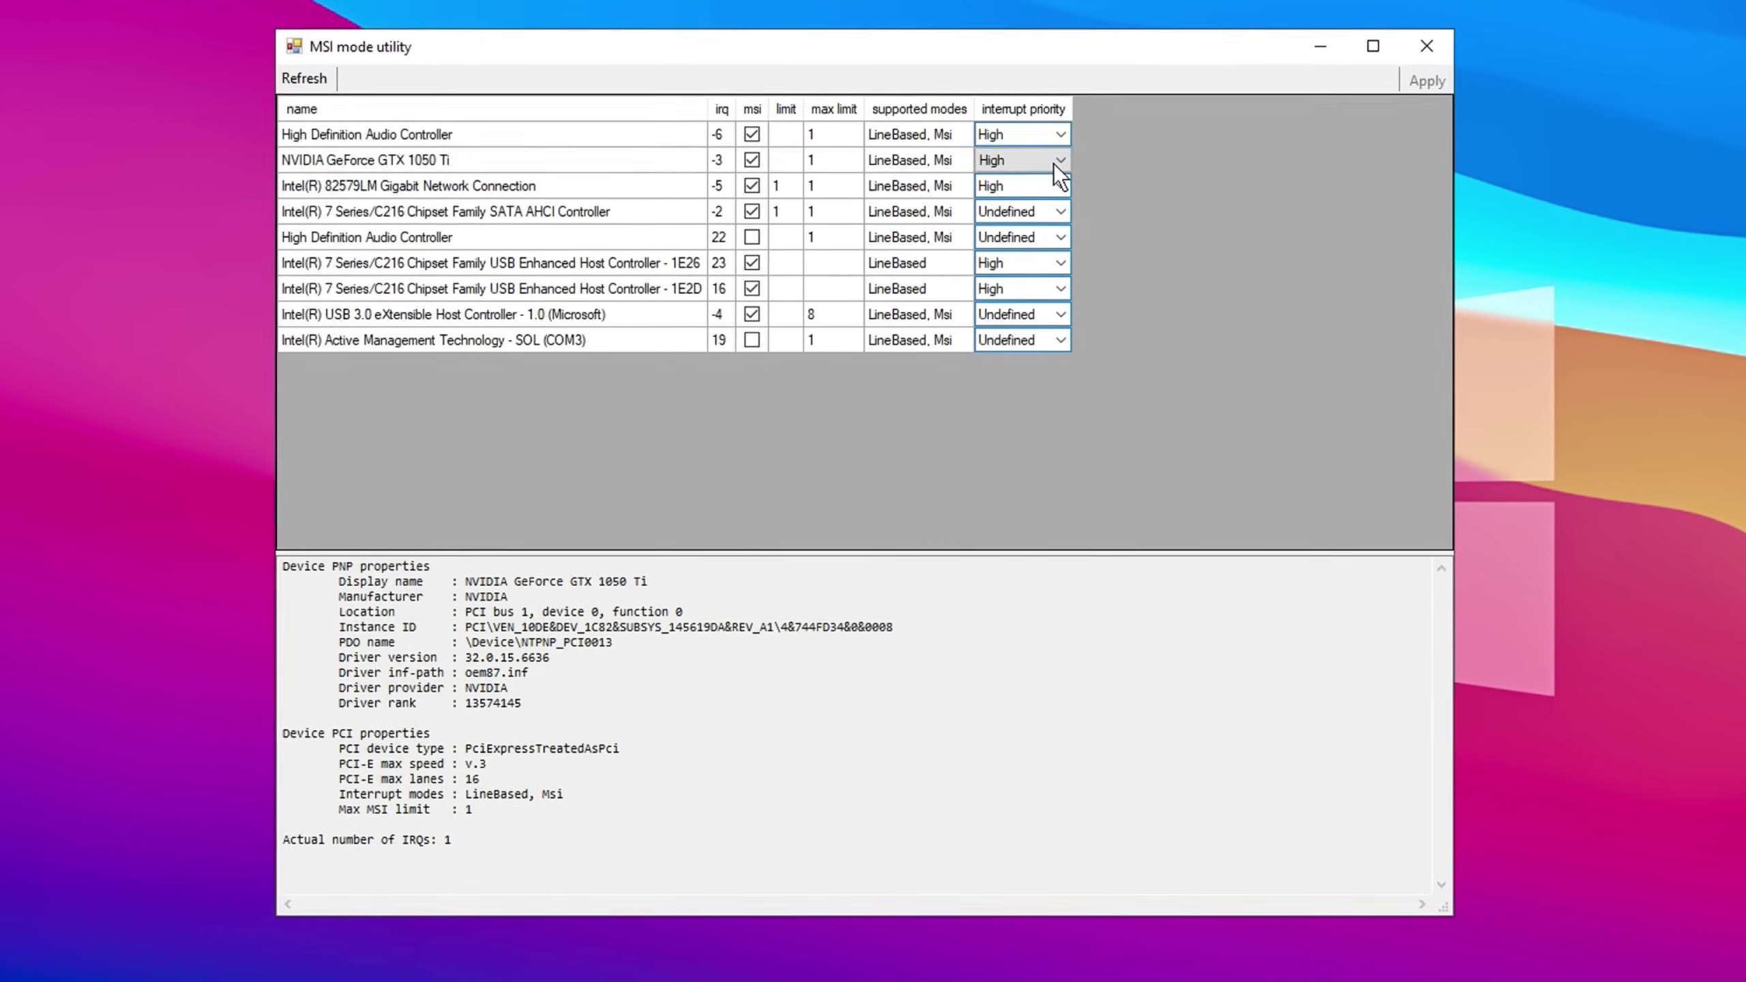
click(1054, 162)
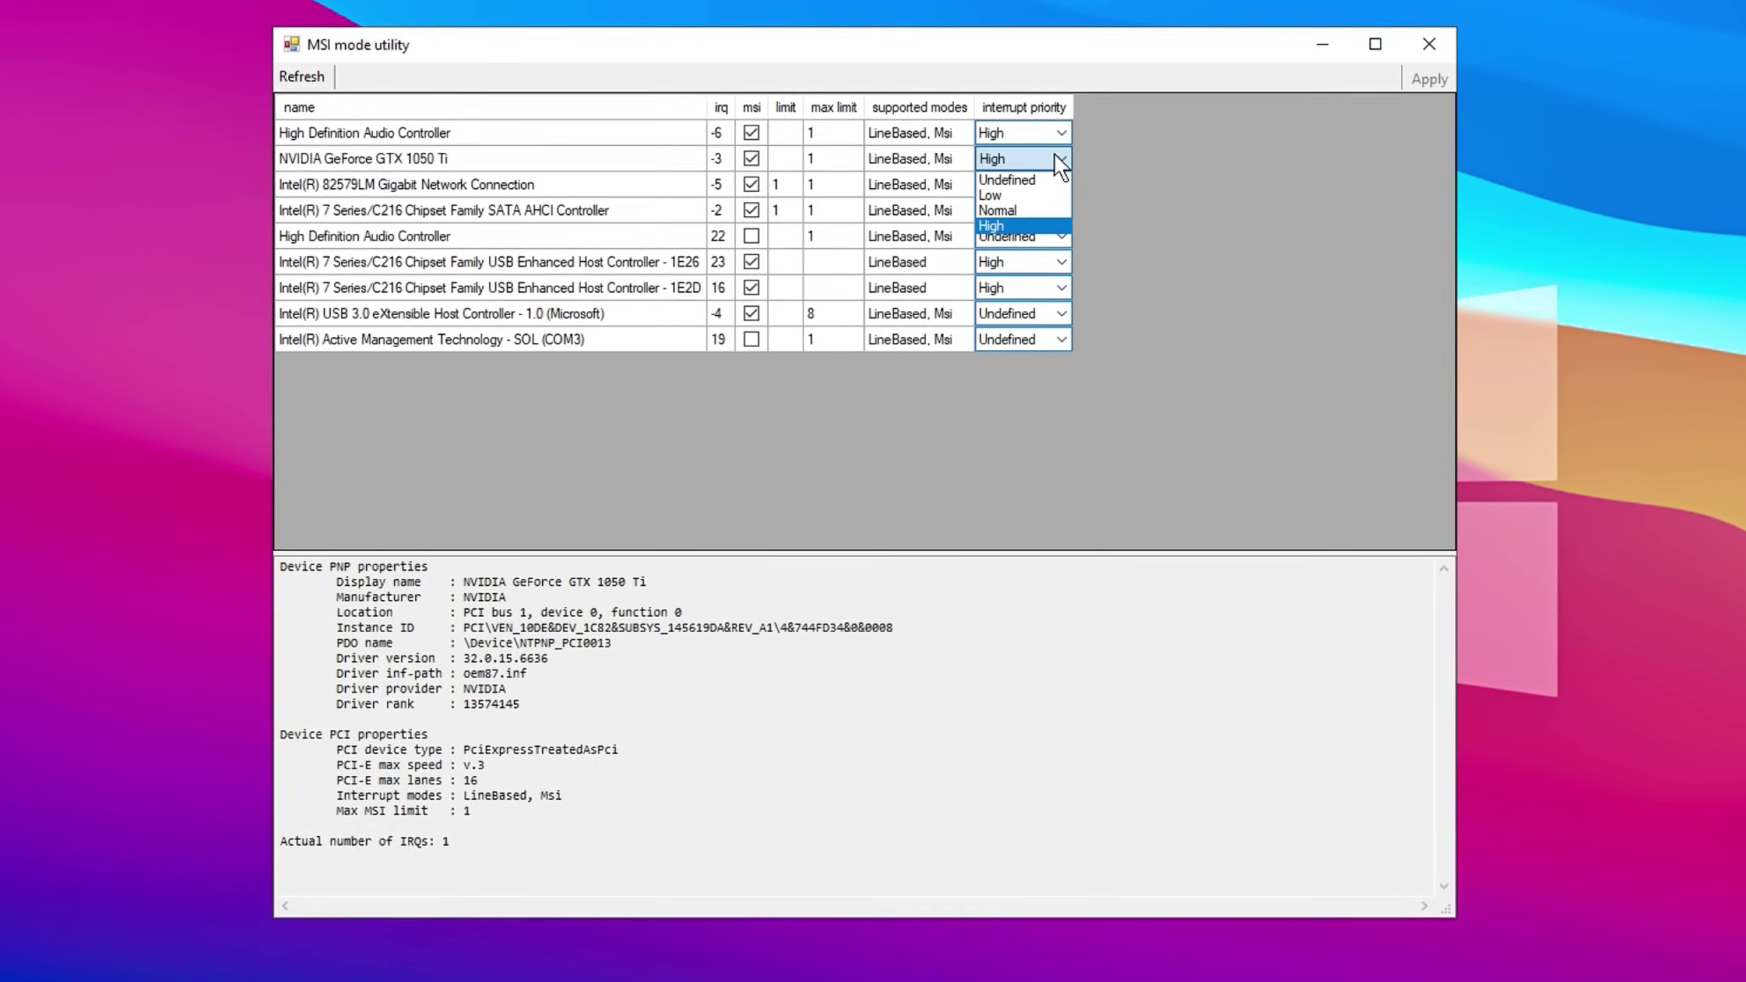
click(1010, 222)
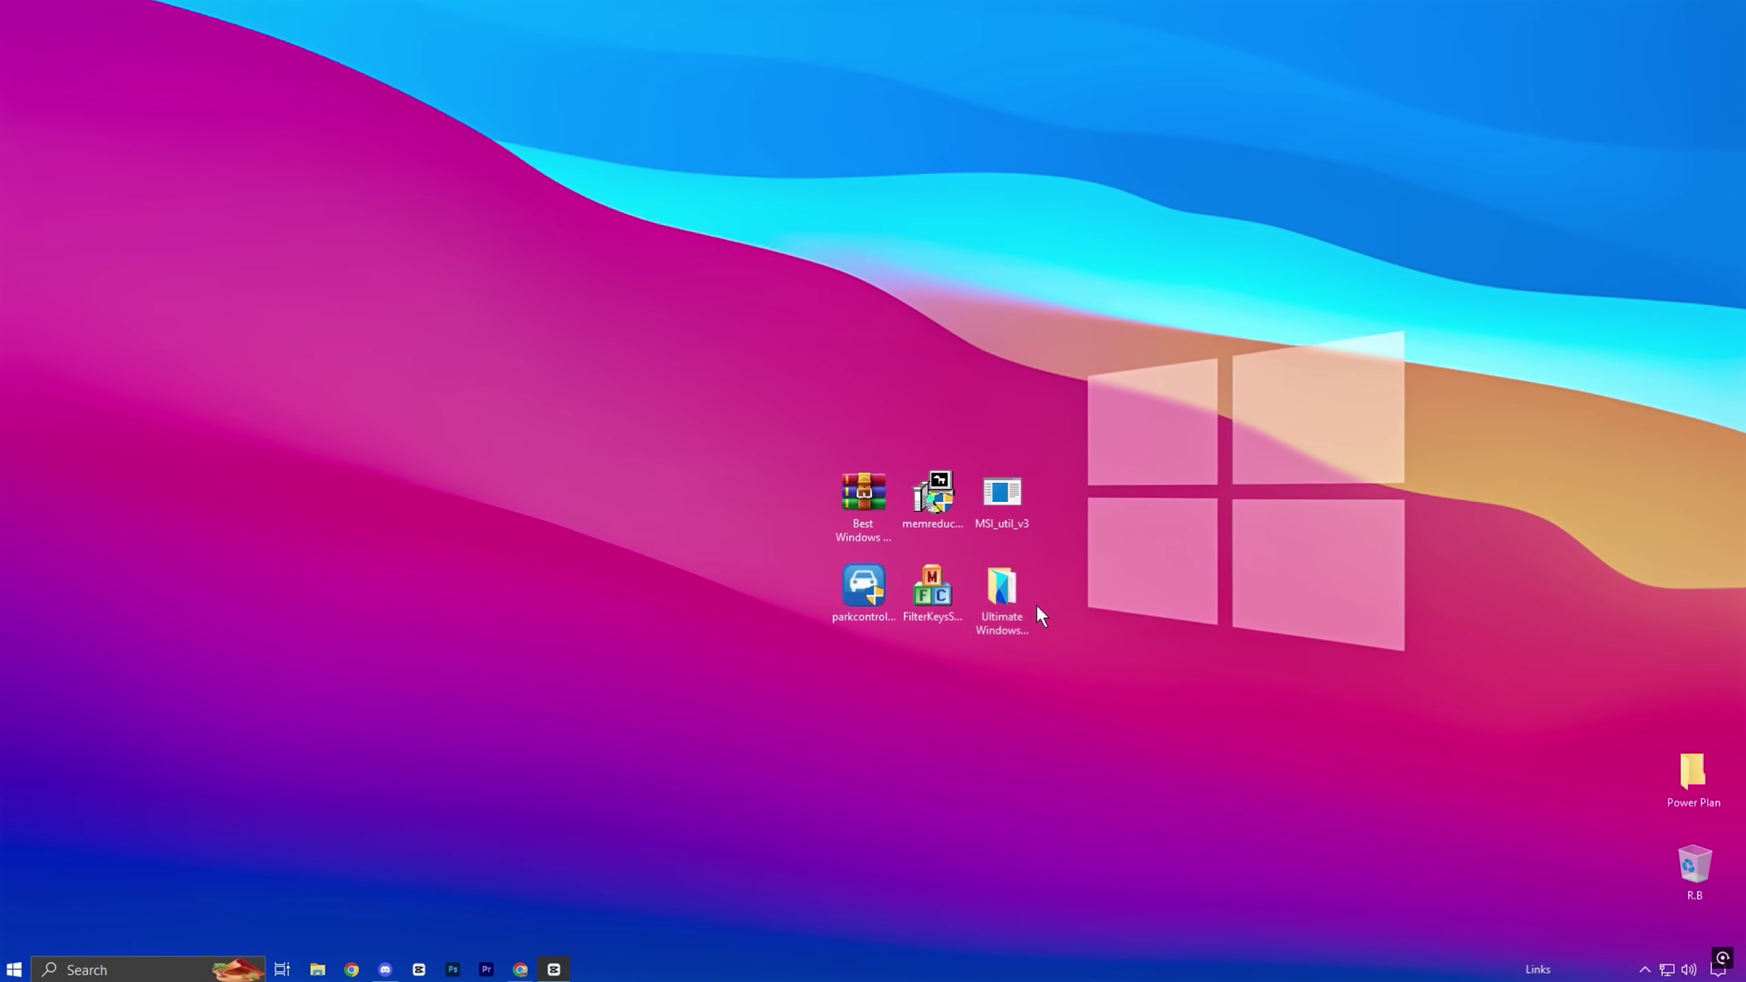
Launch Ultimate Windows Tweaker 4.8 from its desktop folder and allow it to make changes
double_click(1003, 597)
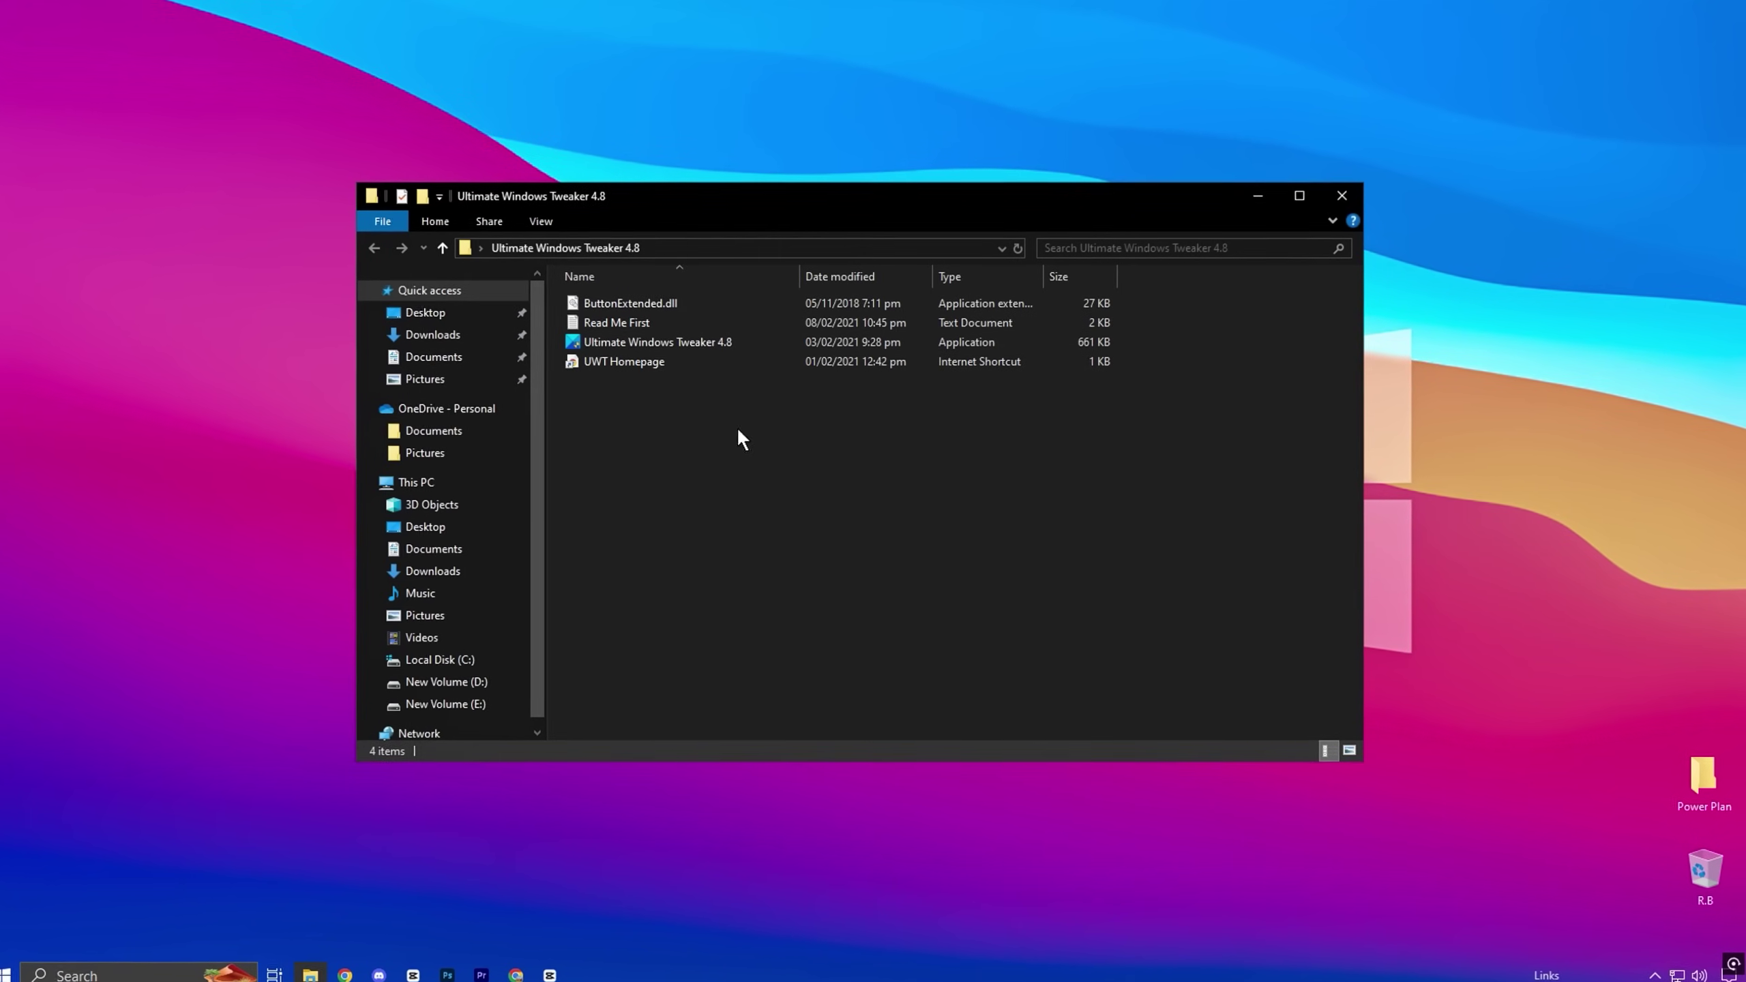
double_click(643, 343)
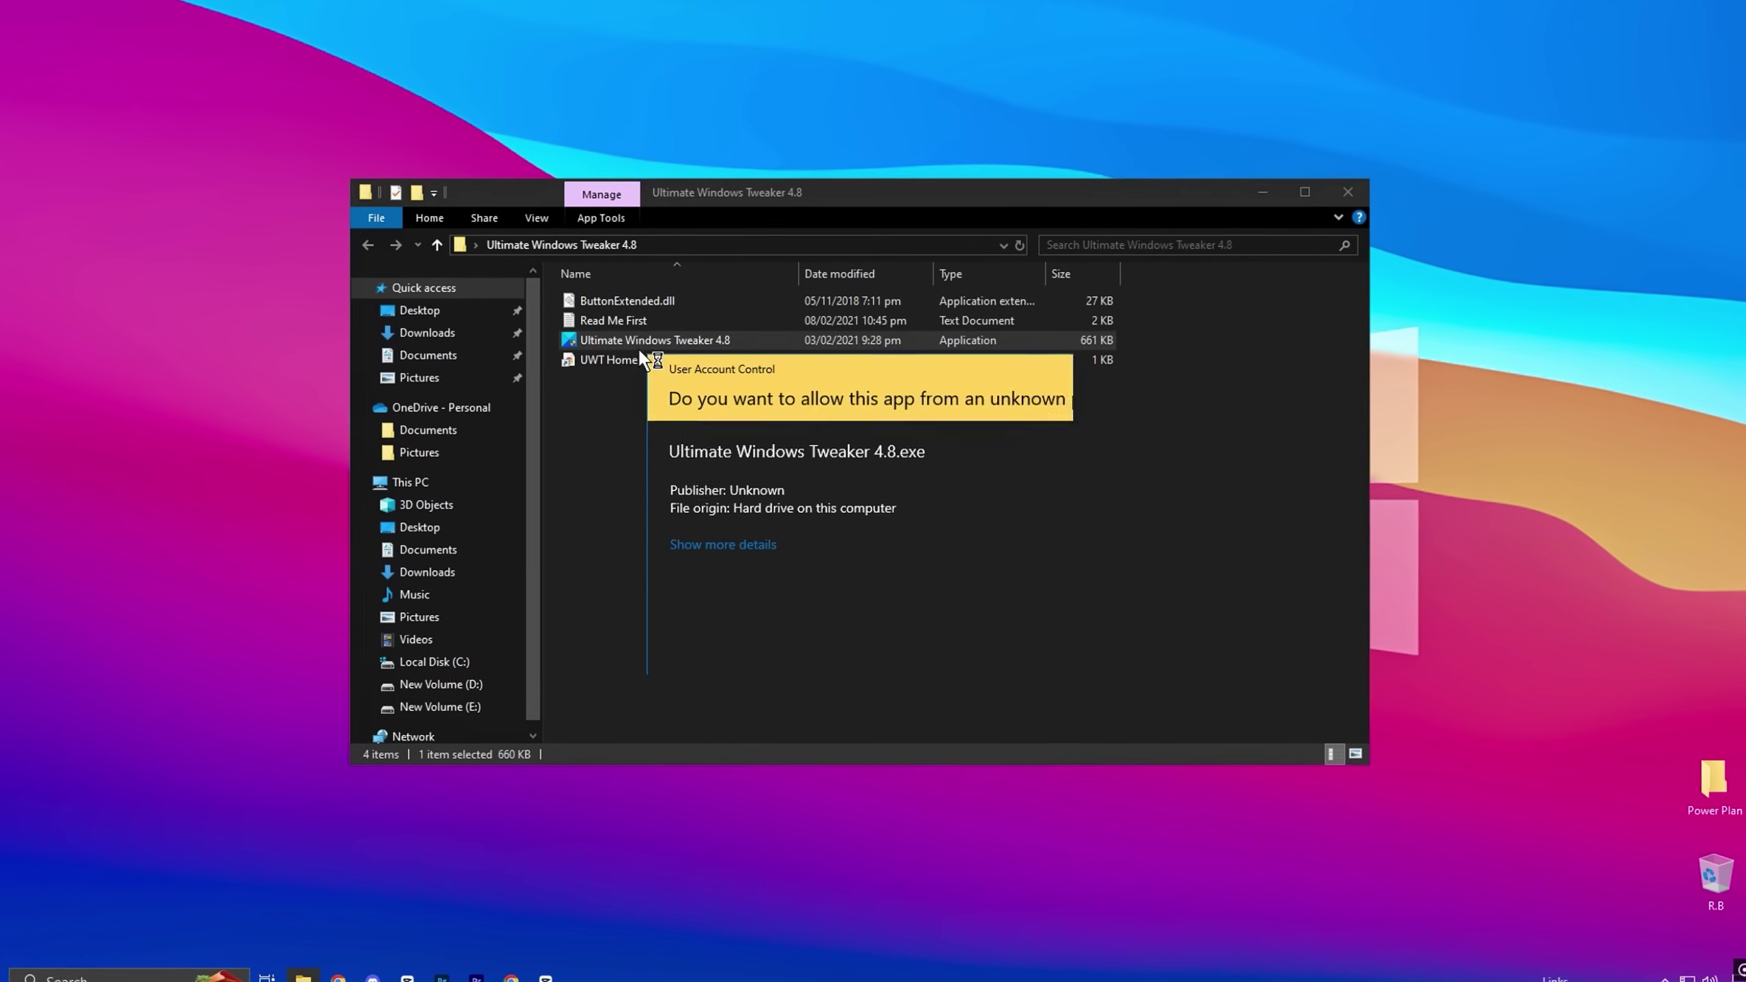
click(742, 634)
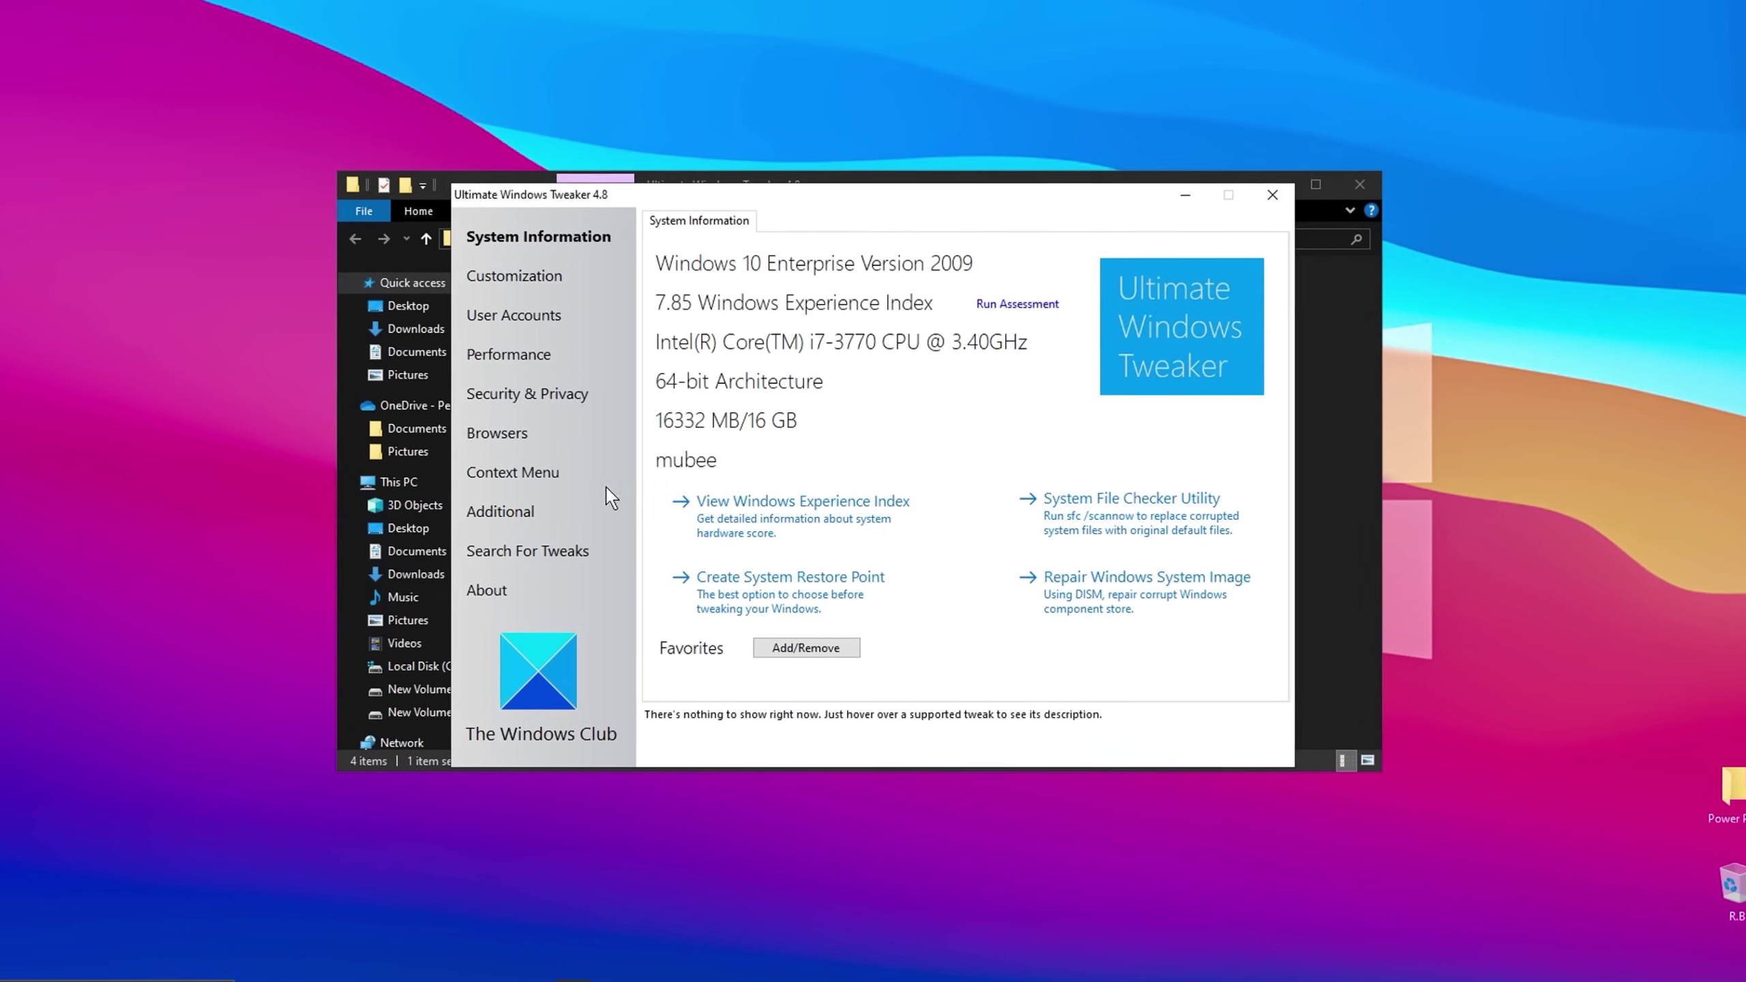
Review the Performance tweaks in Ultimate Windows Tweaker and enable Disable Tablet Input Service
click(515, 354)
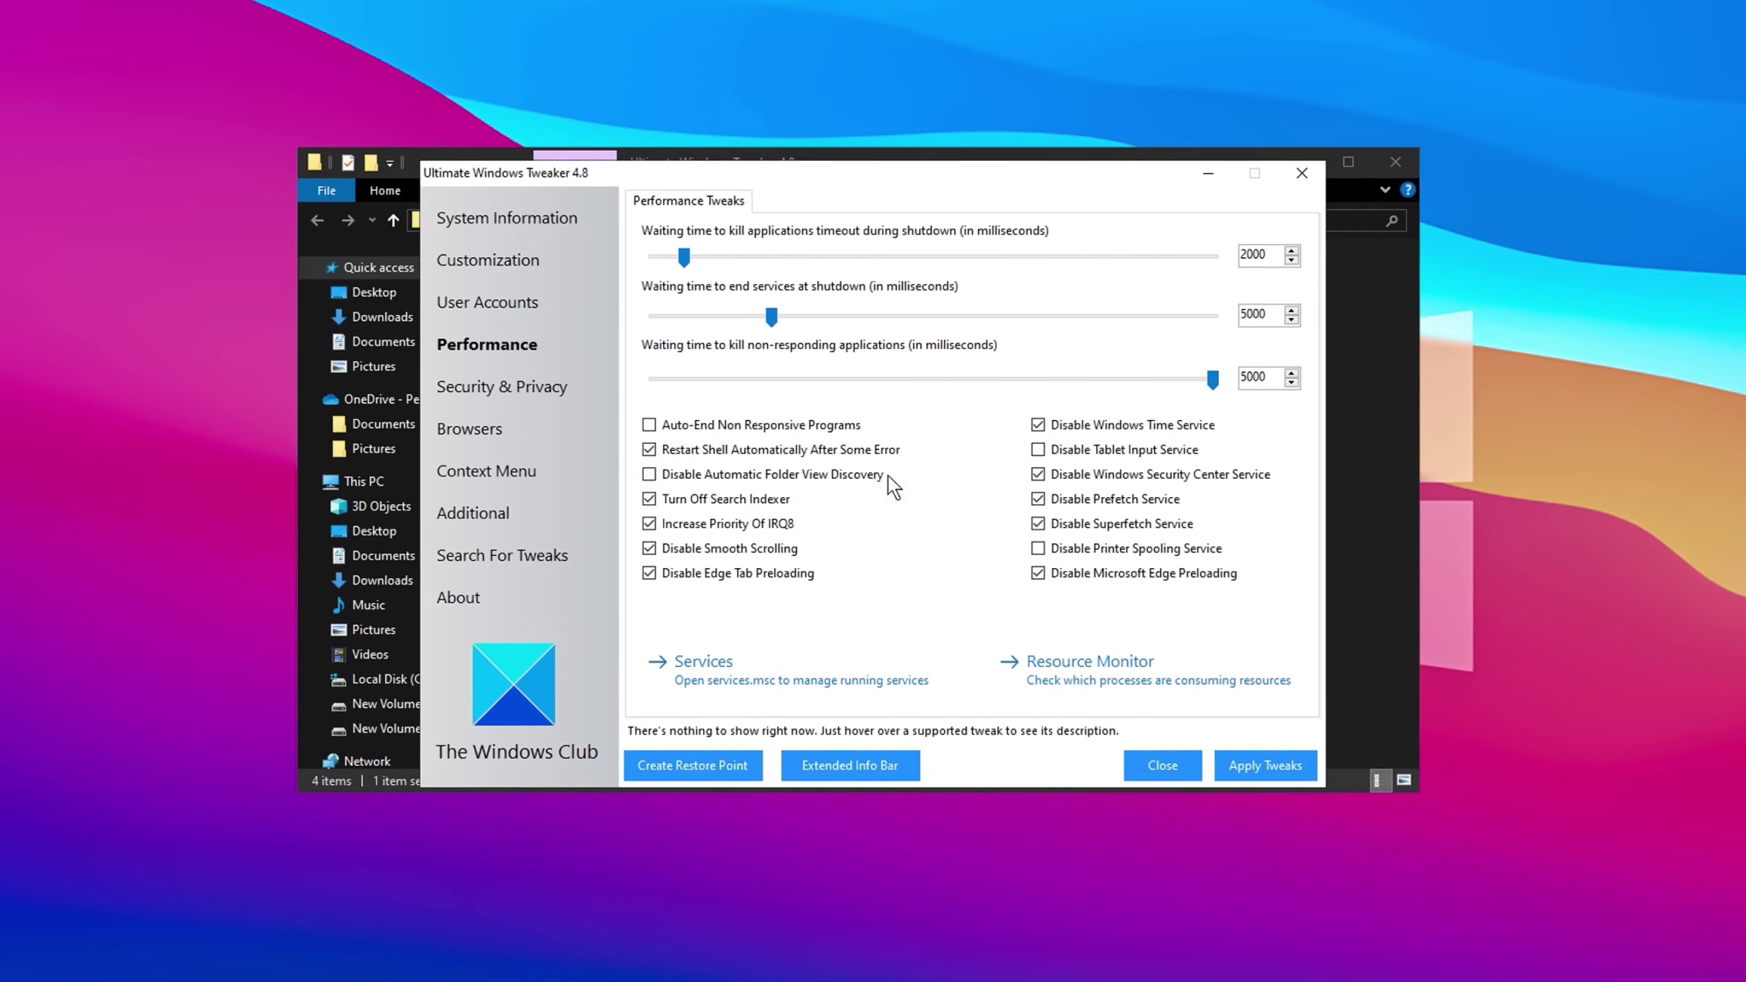
mouse_move(817, 456)
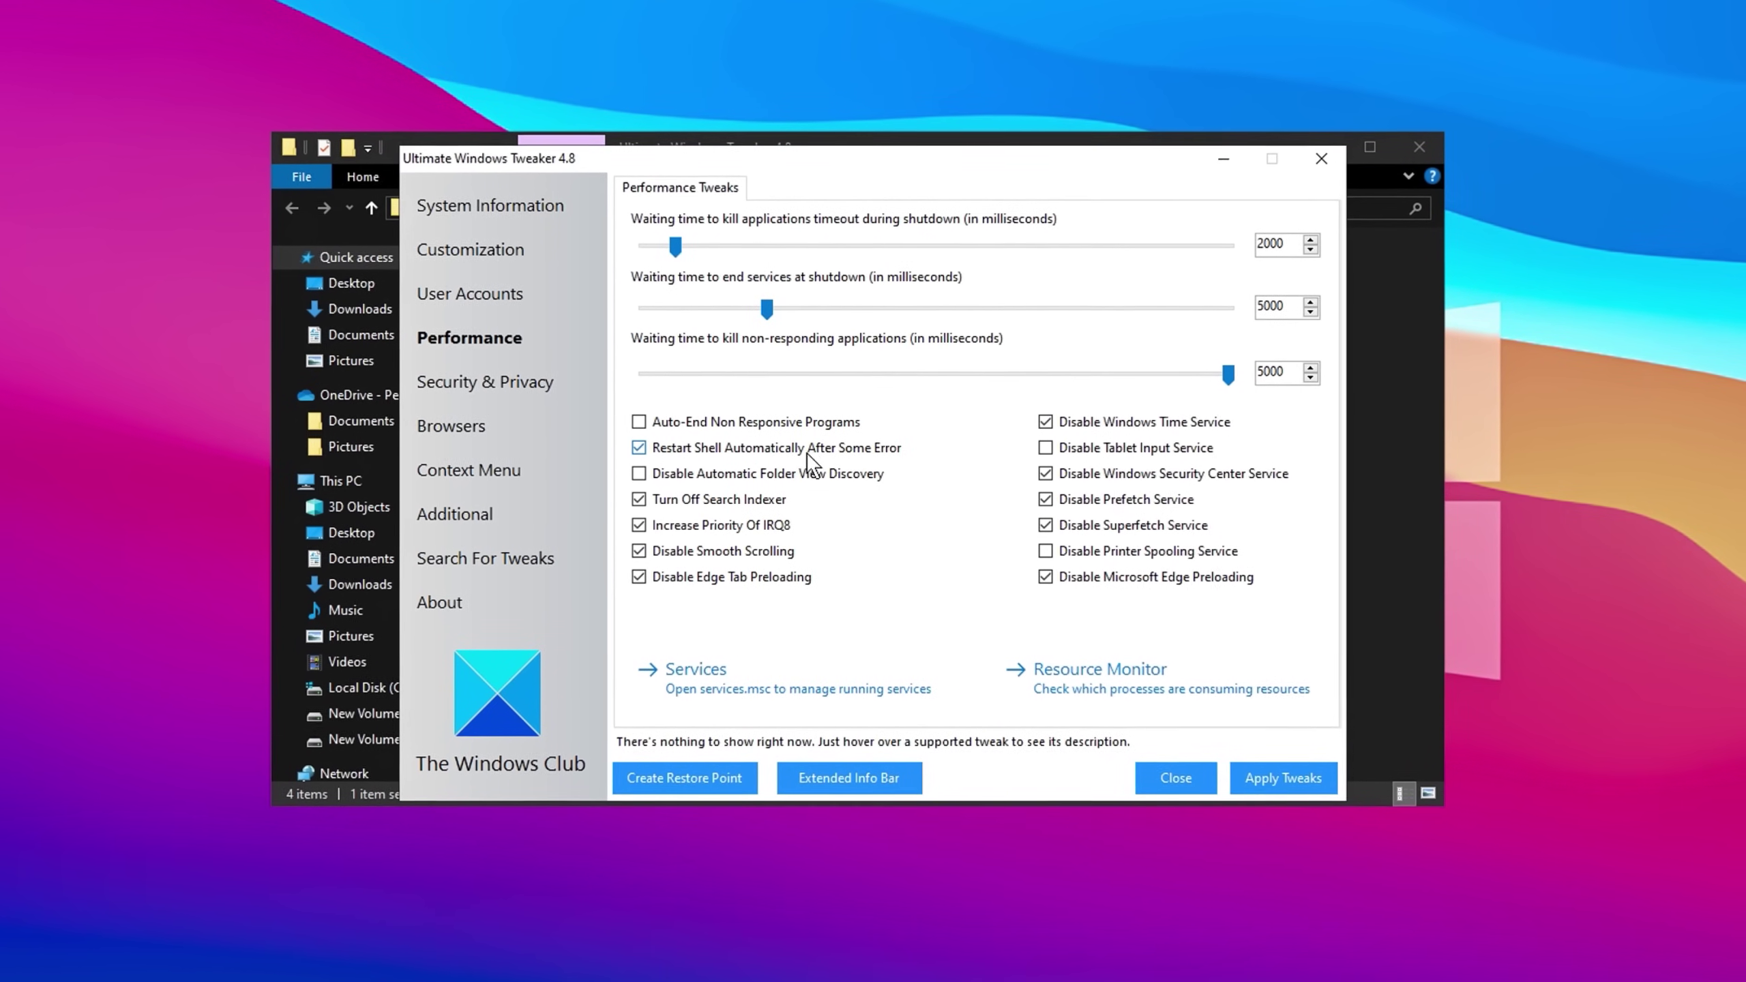
mouse_move(826, 454)
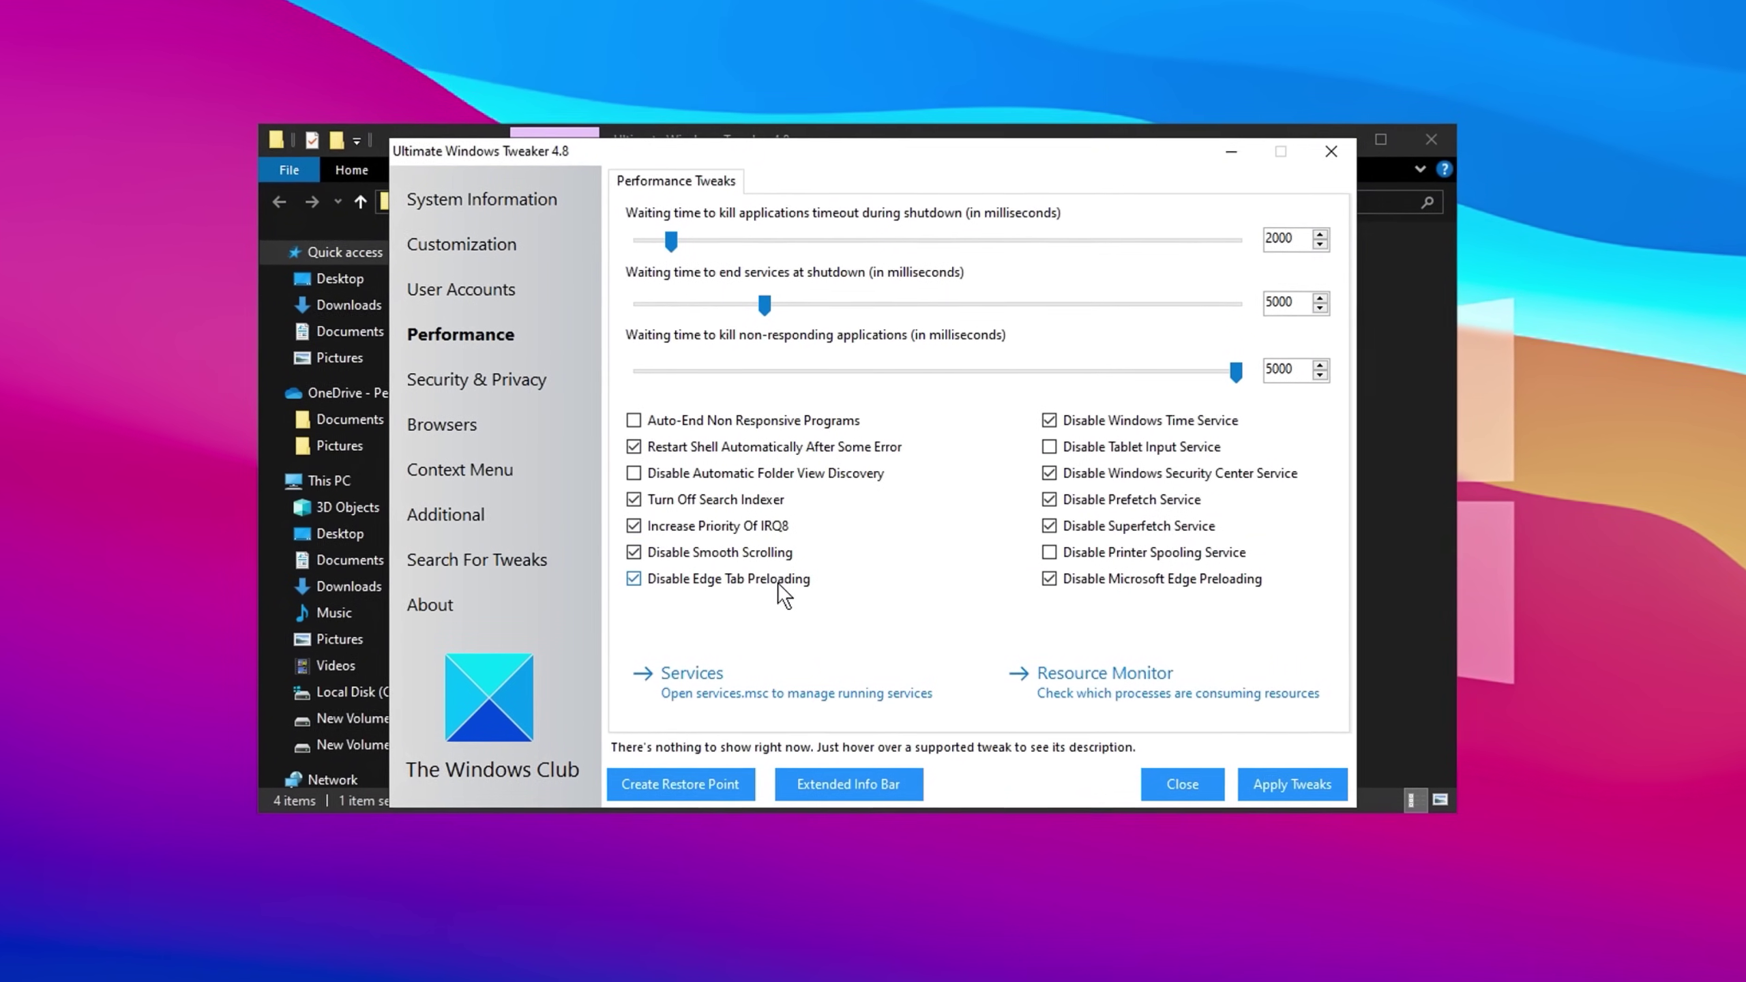
mouse_move(780, 579)
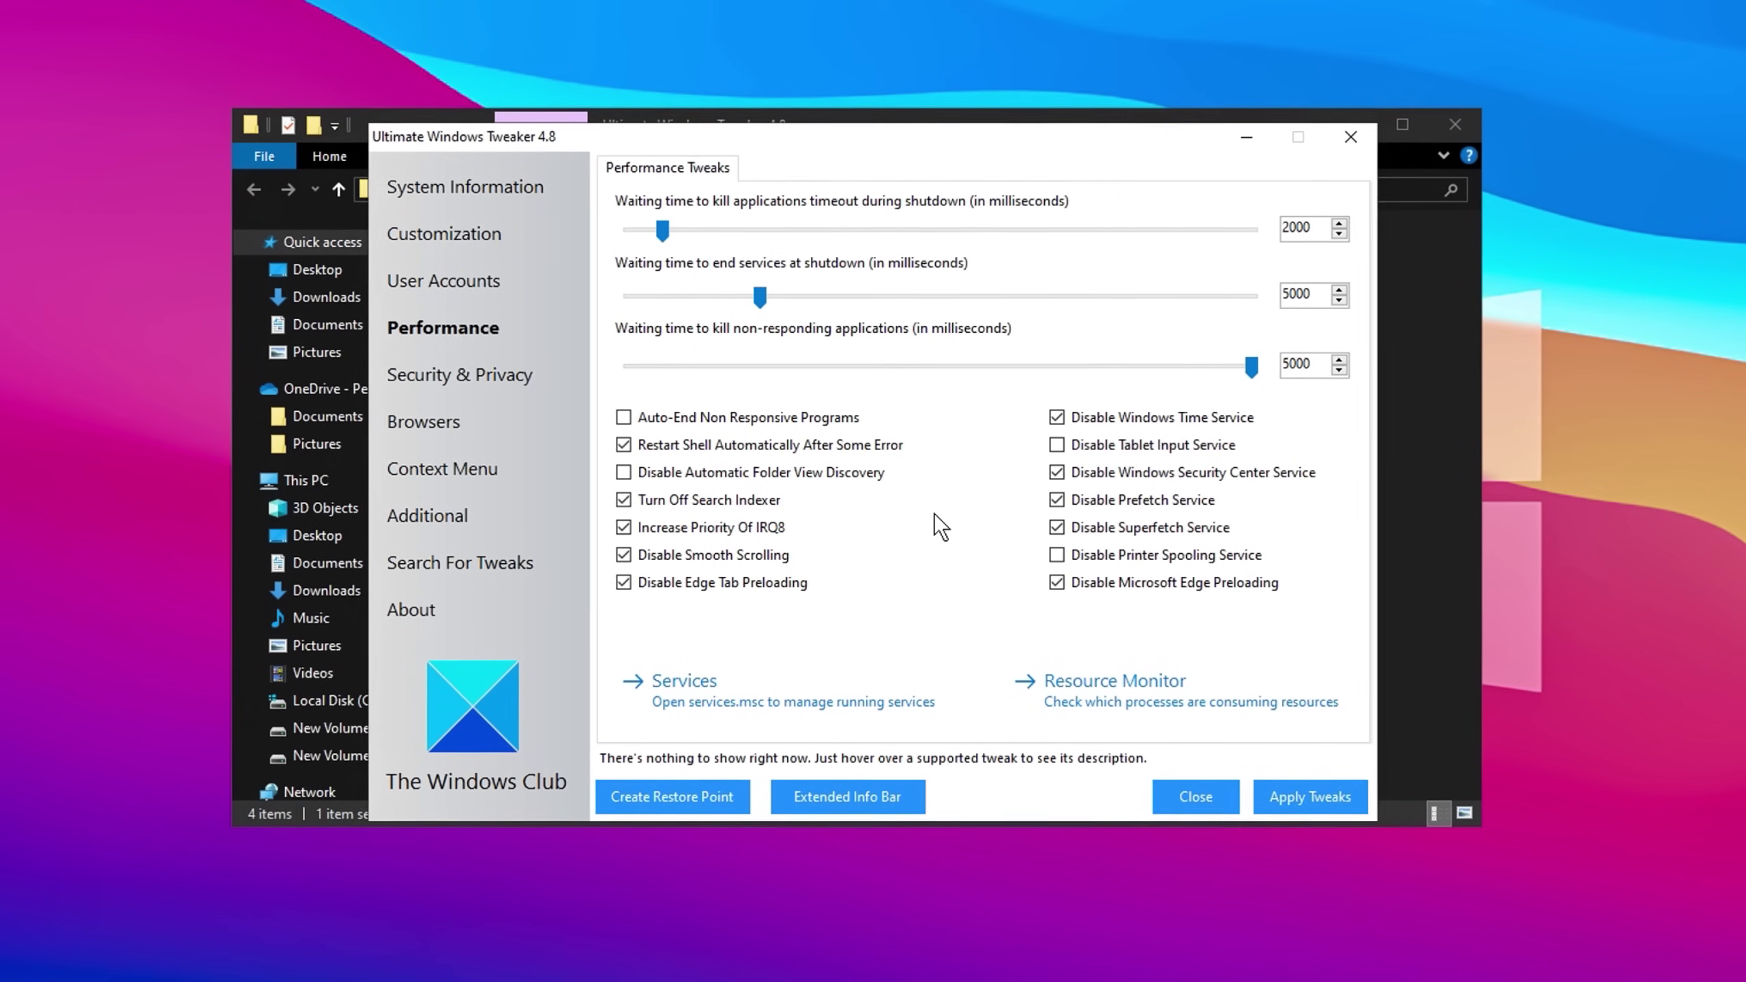
click(1058, 444)
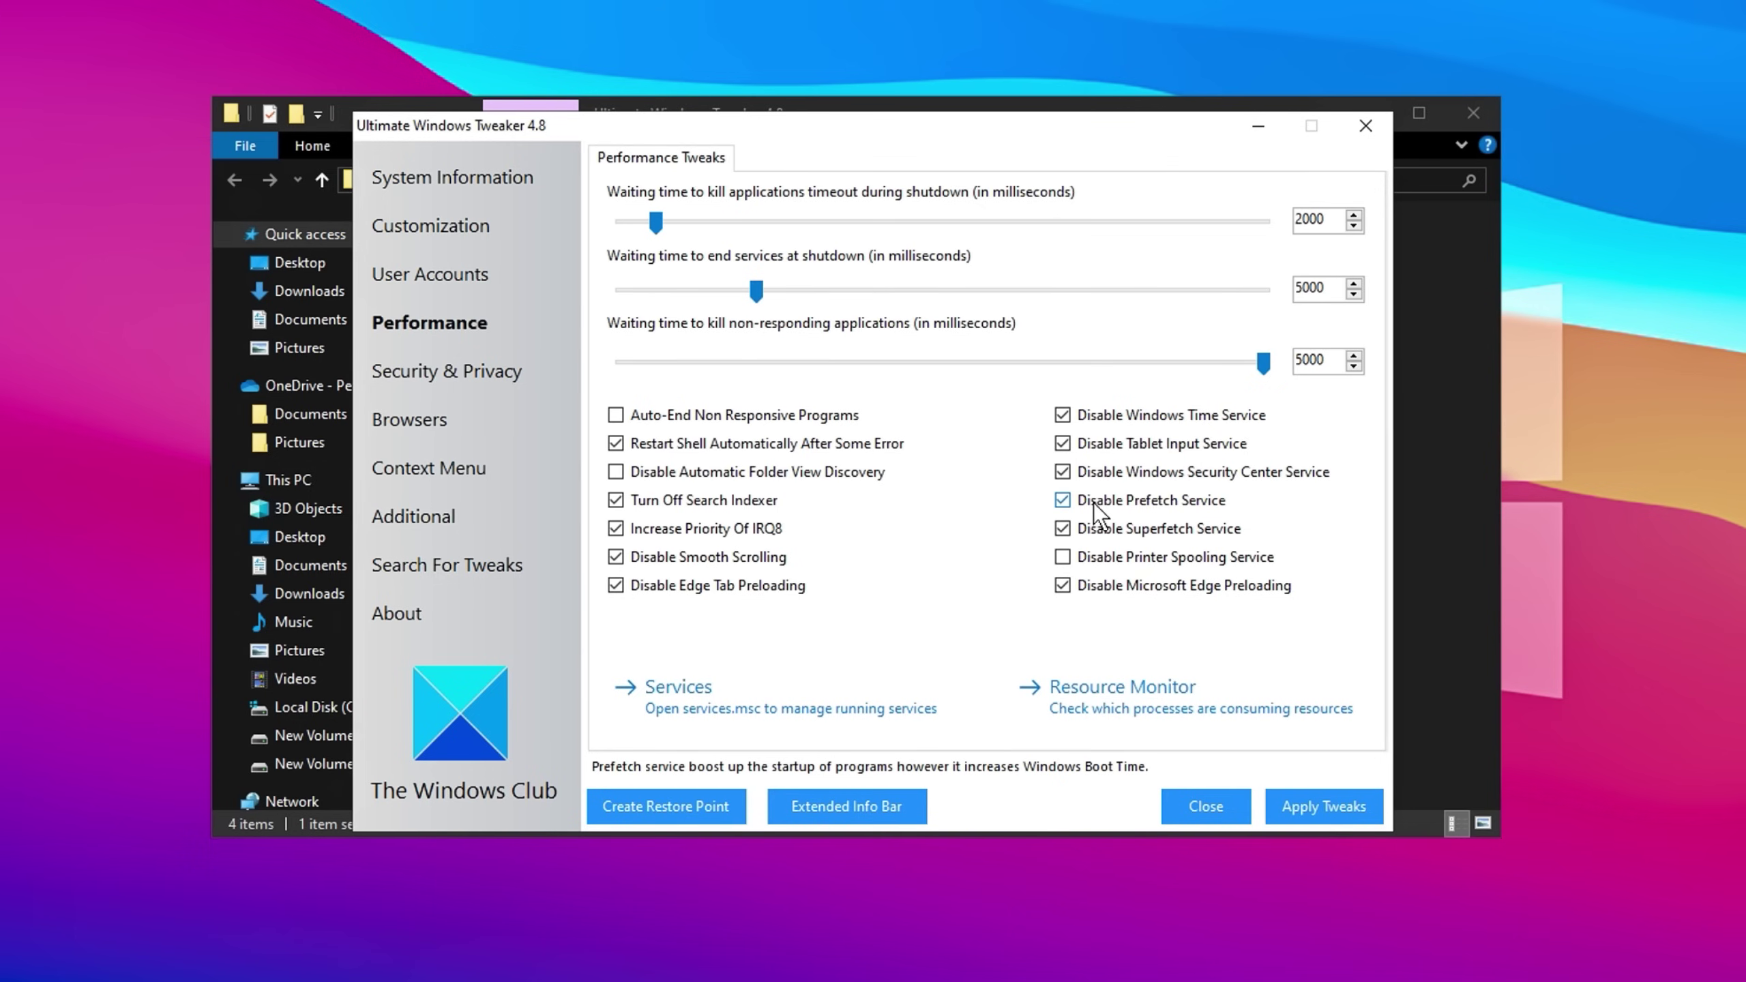
Review the Additional network tweaks, apply the tweaks and close Ultimate Windows Tweaker
click(417, 516)
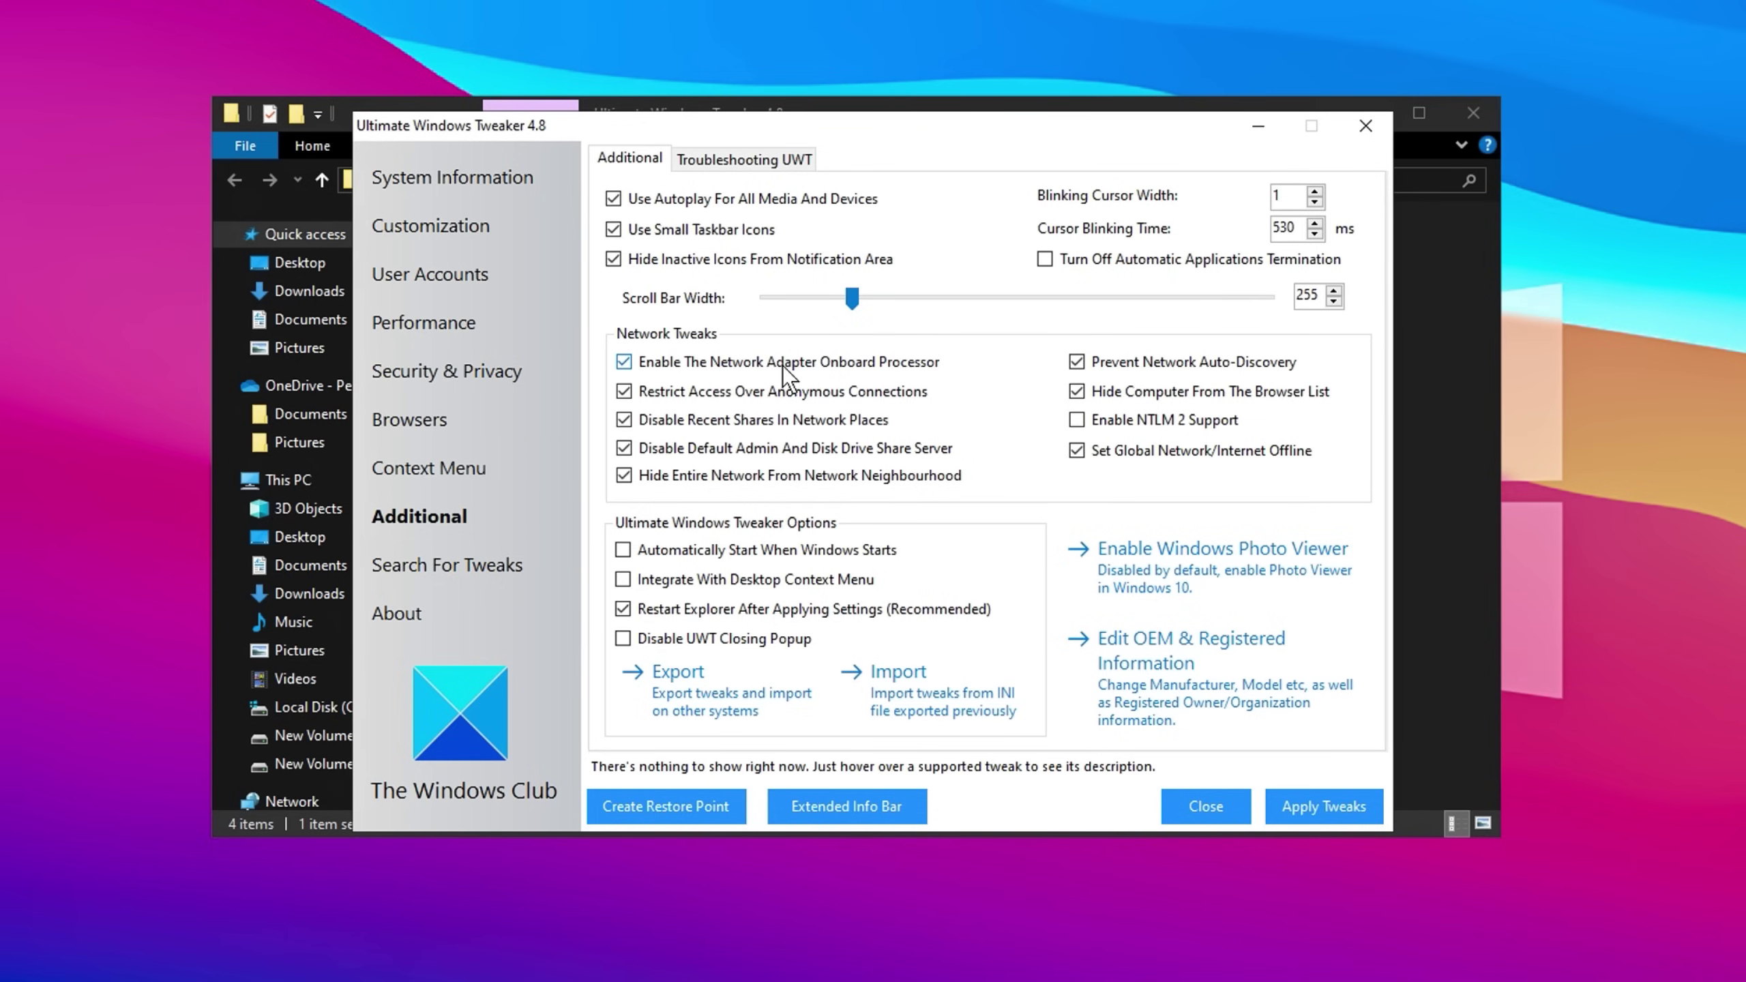
mouse_move(791, 365)
click(1318, 807)
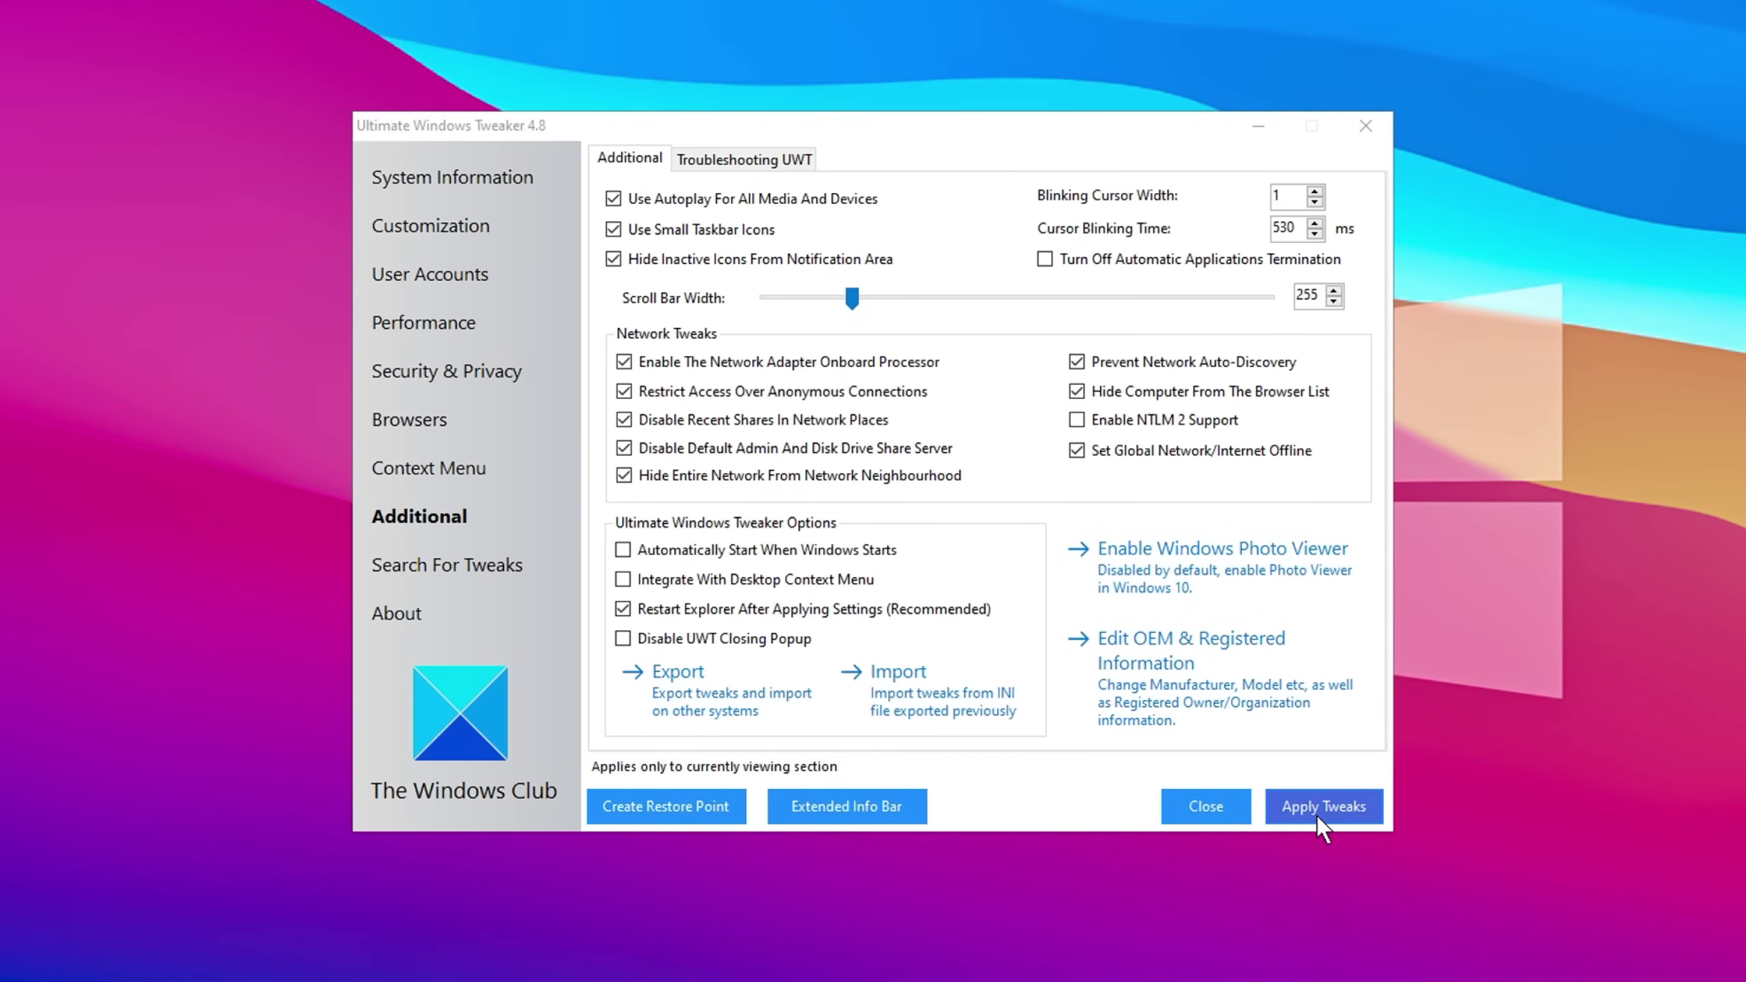
click(1194, 811)
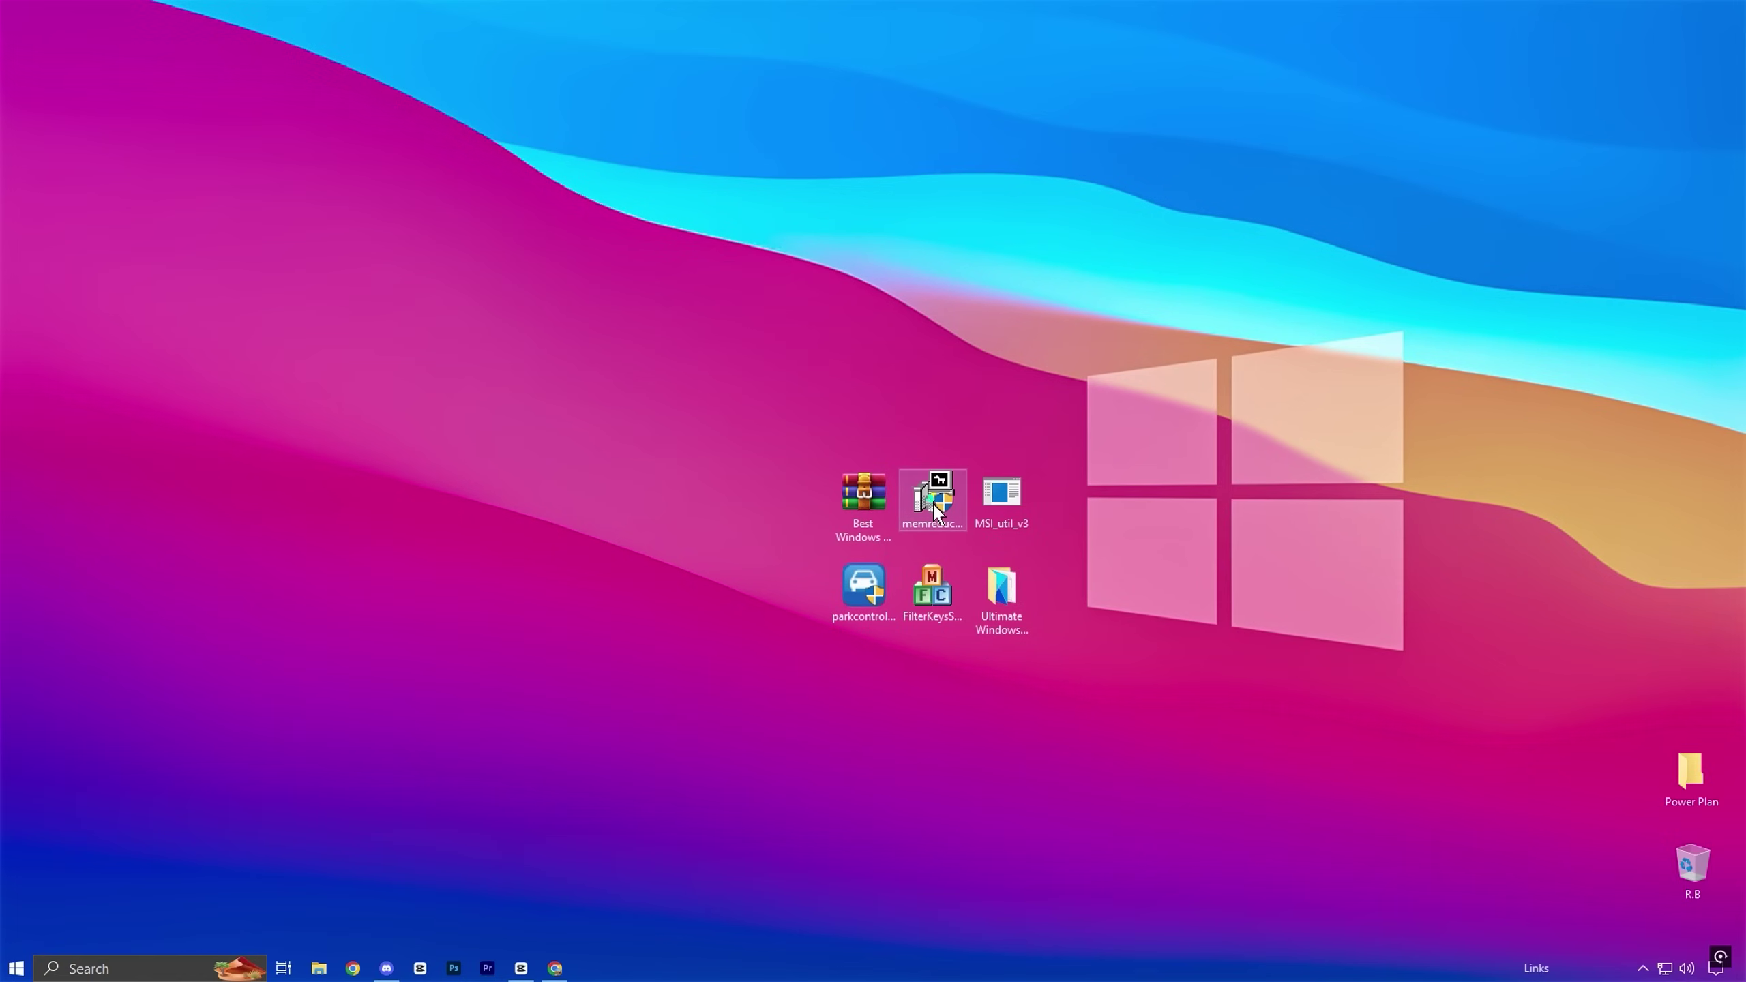
Launch Mem Reduct from the desktop, allow it to make changes, and clean the memory with confirmation
double_click(933, 501)
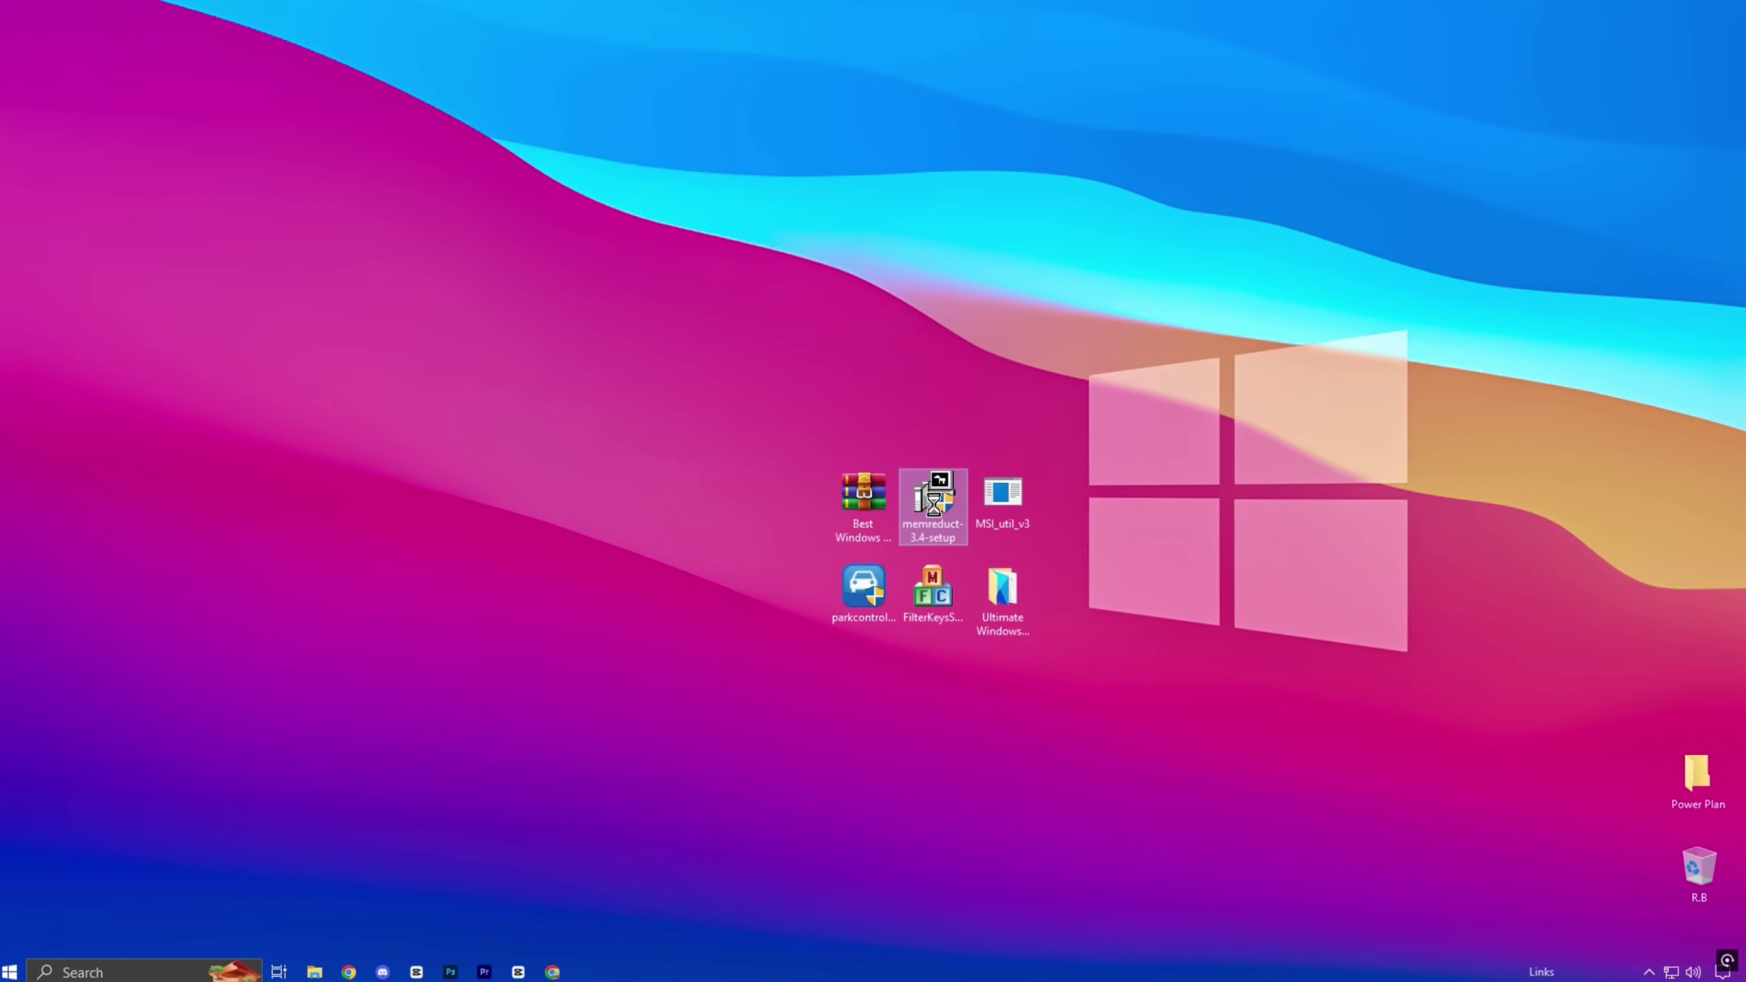
click(795, 610)
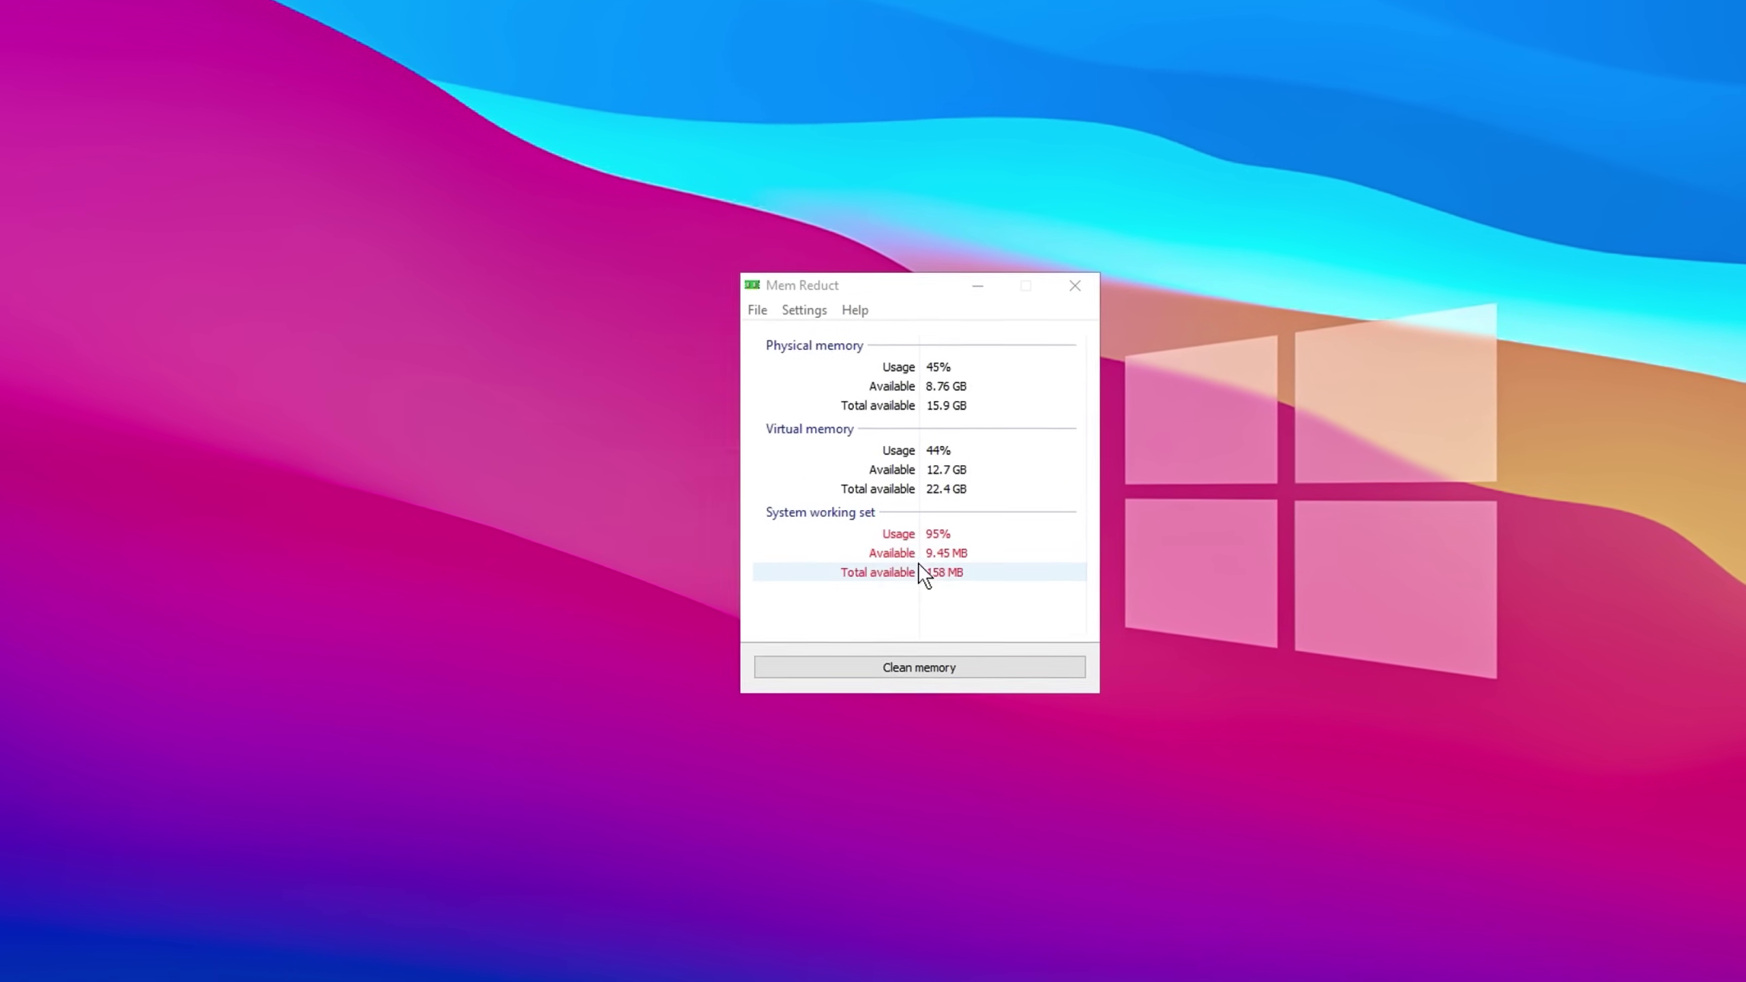
click(896, 671)
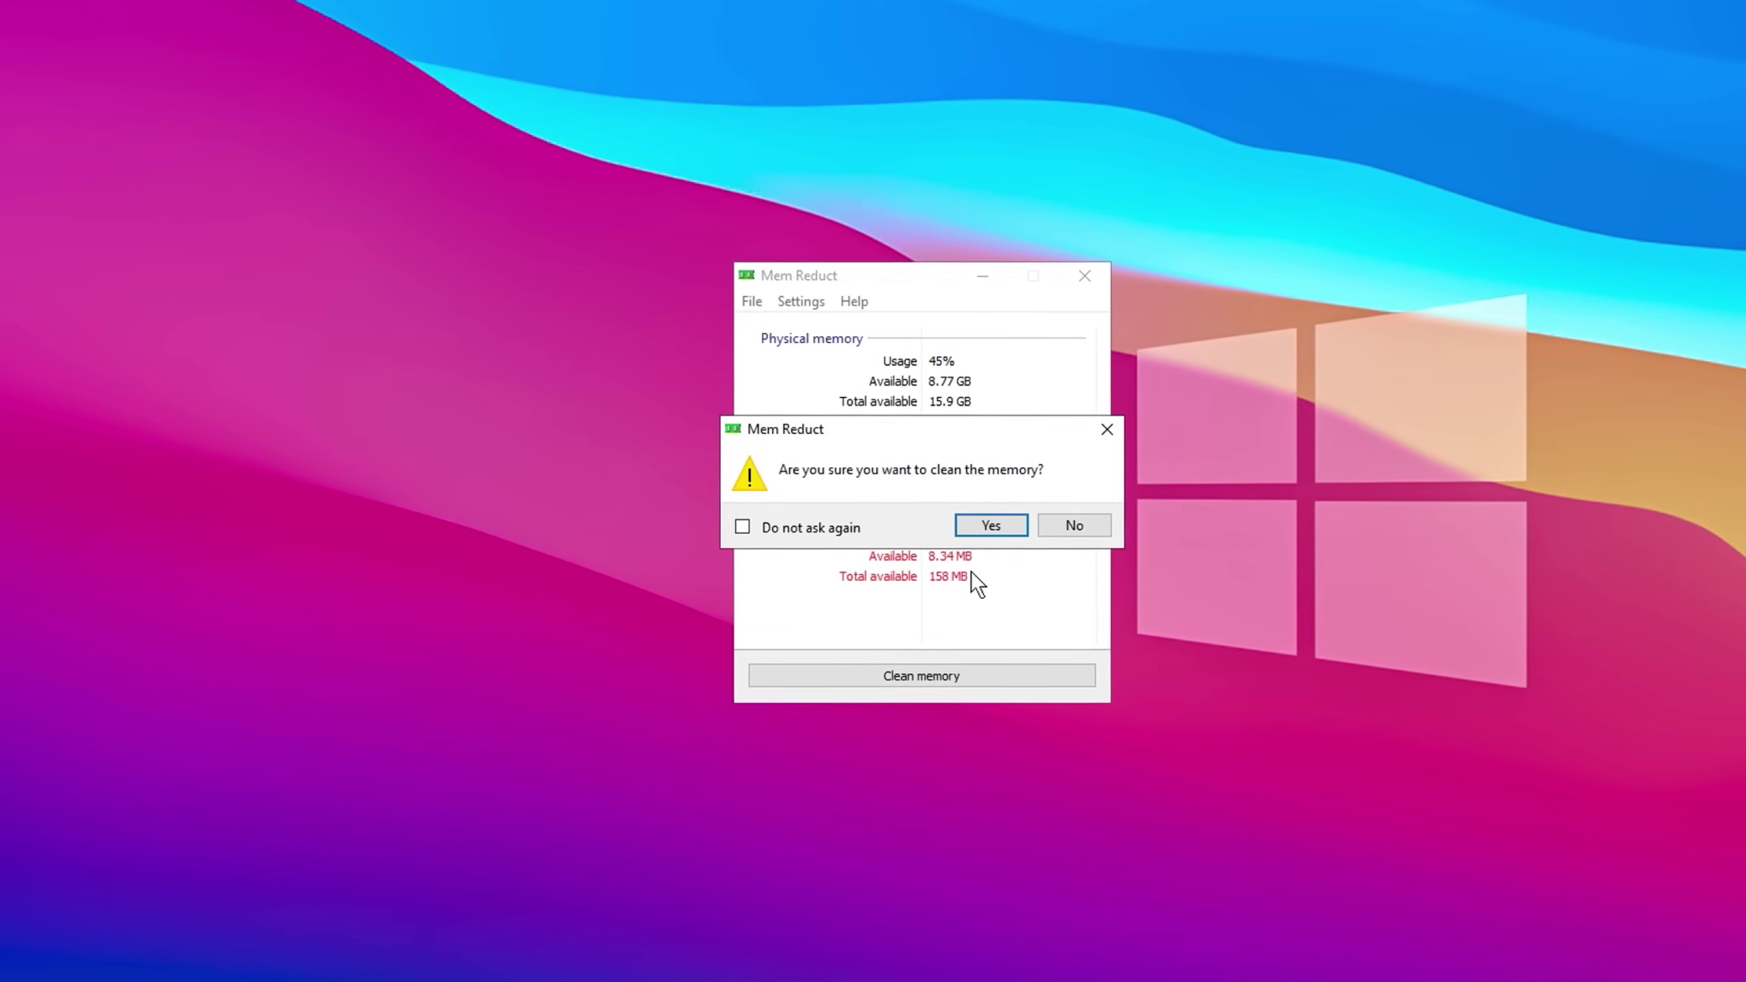
click(986, 525)
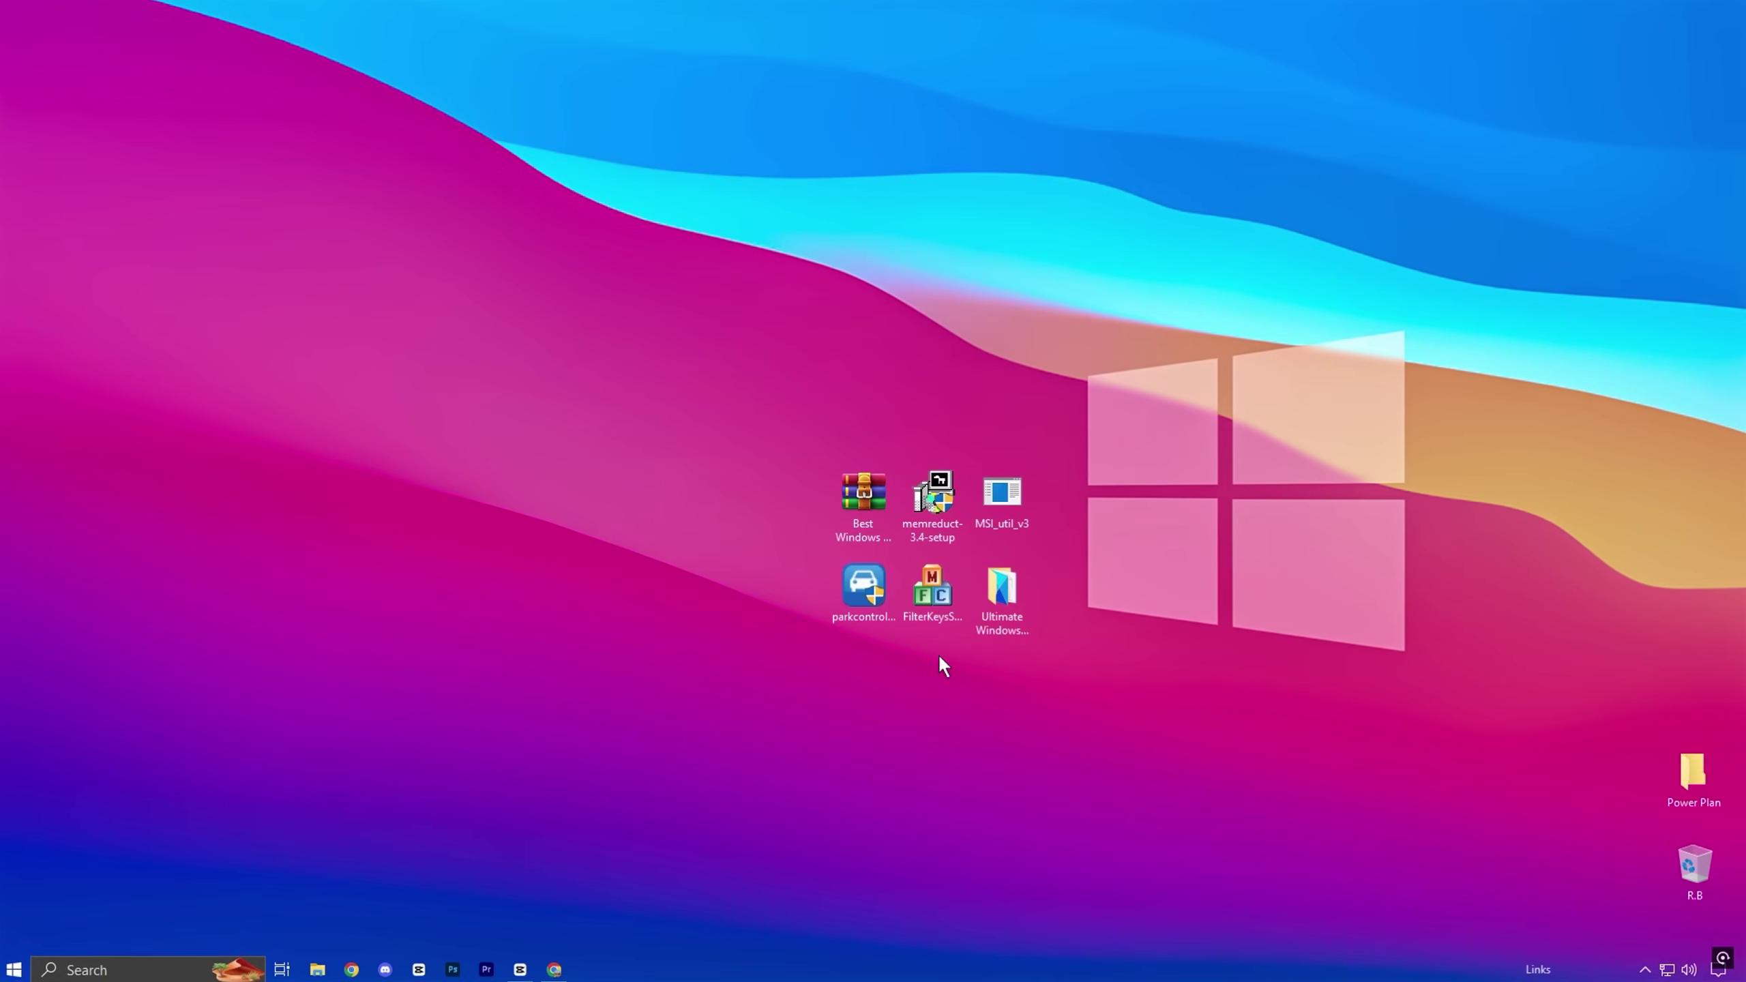
Run FilterKeysSetter from the desktop as administrator and allow it to make changes
click(928, 595)
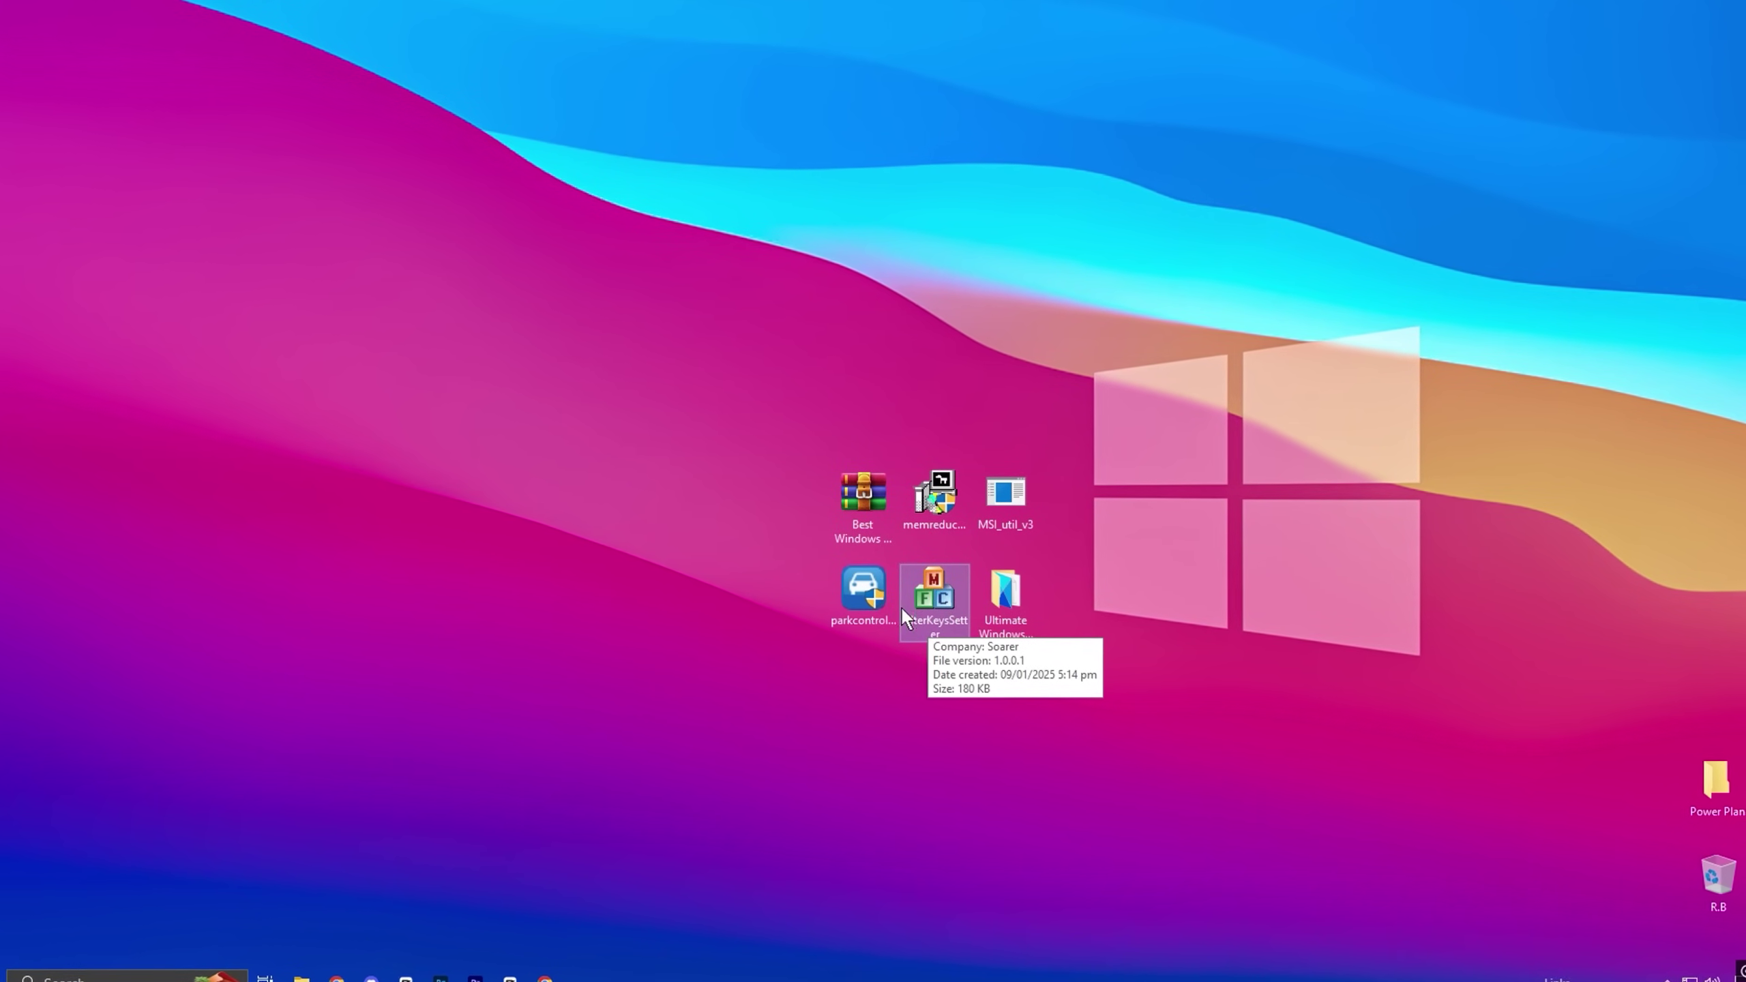
right_click(933, 587)
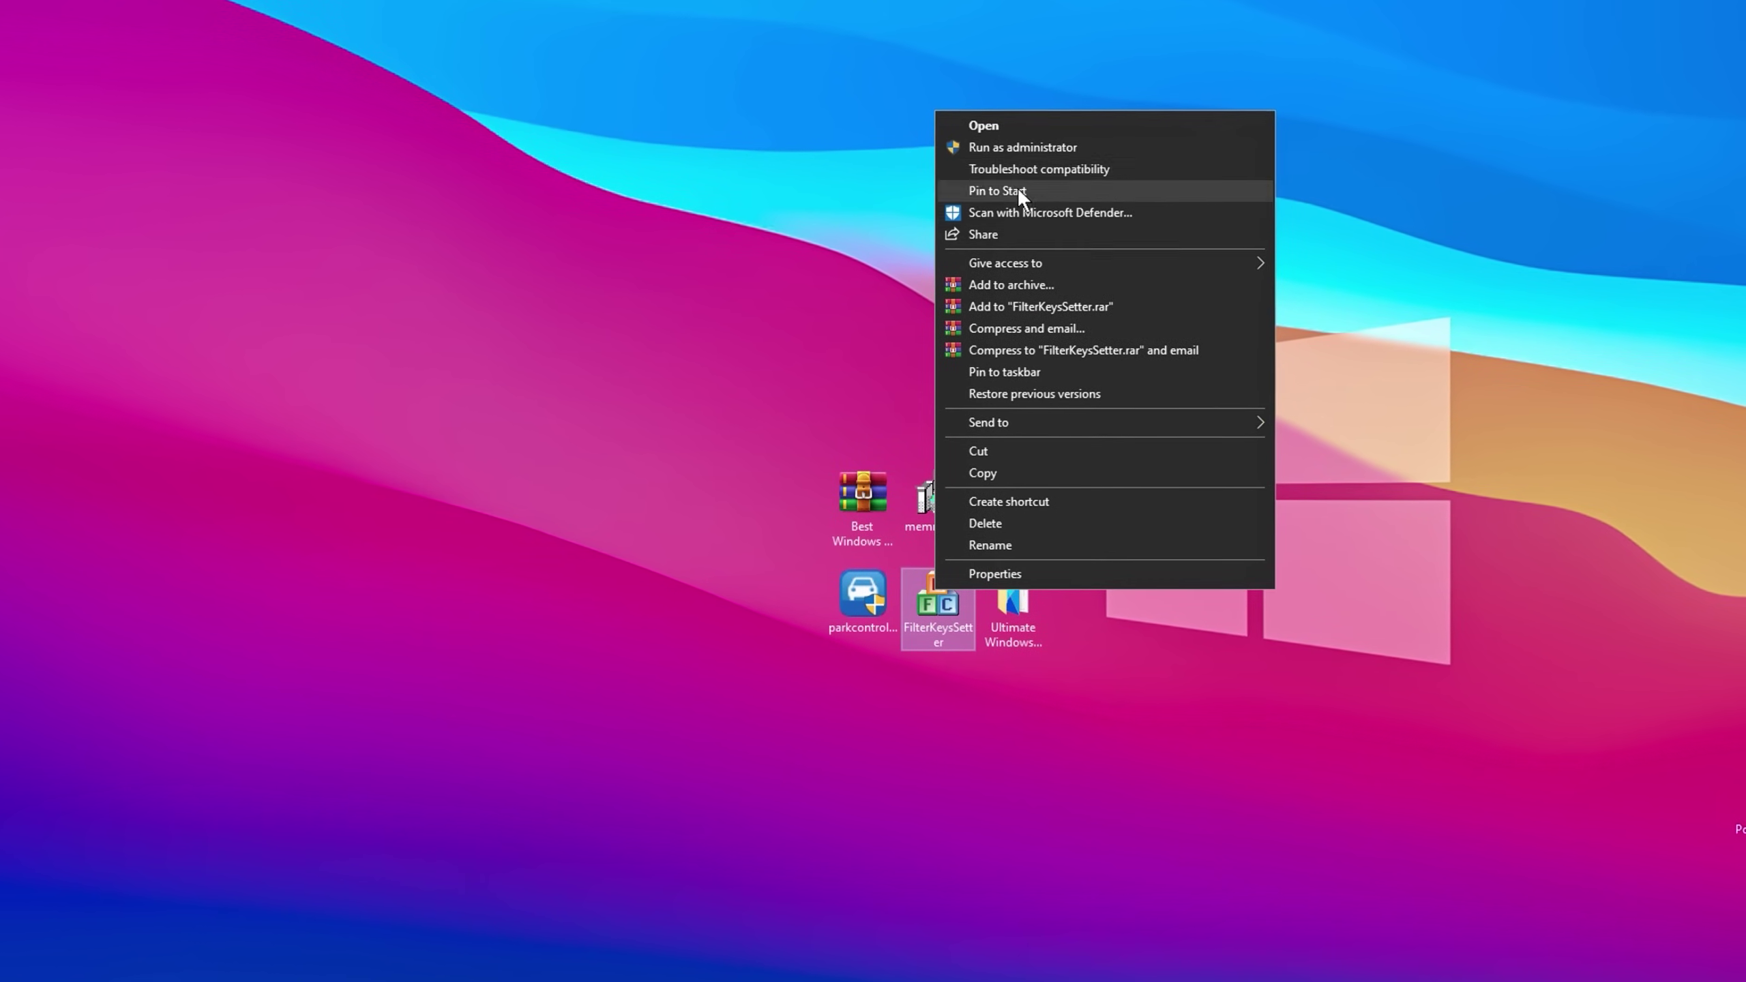
click(997, 146)
click(792, 614)
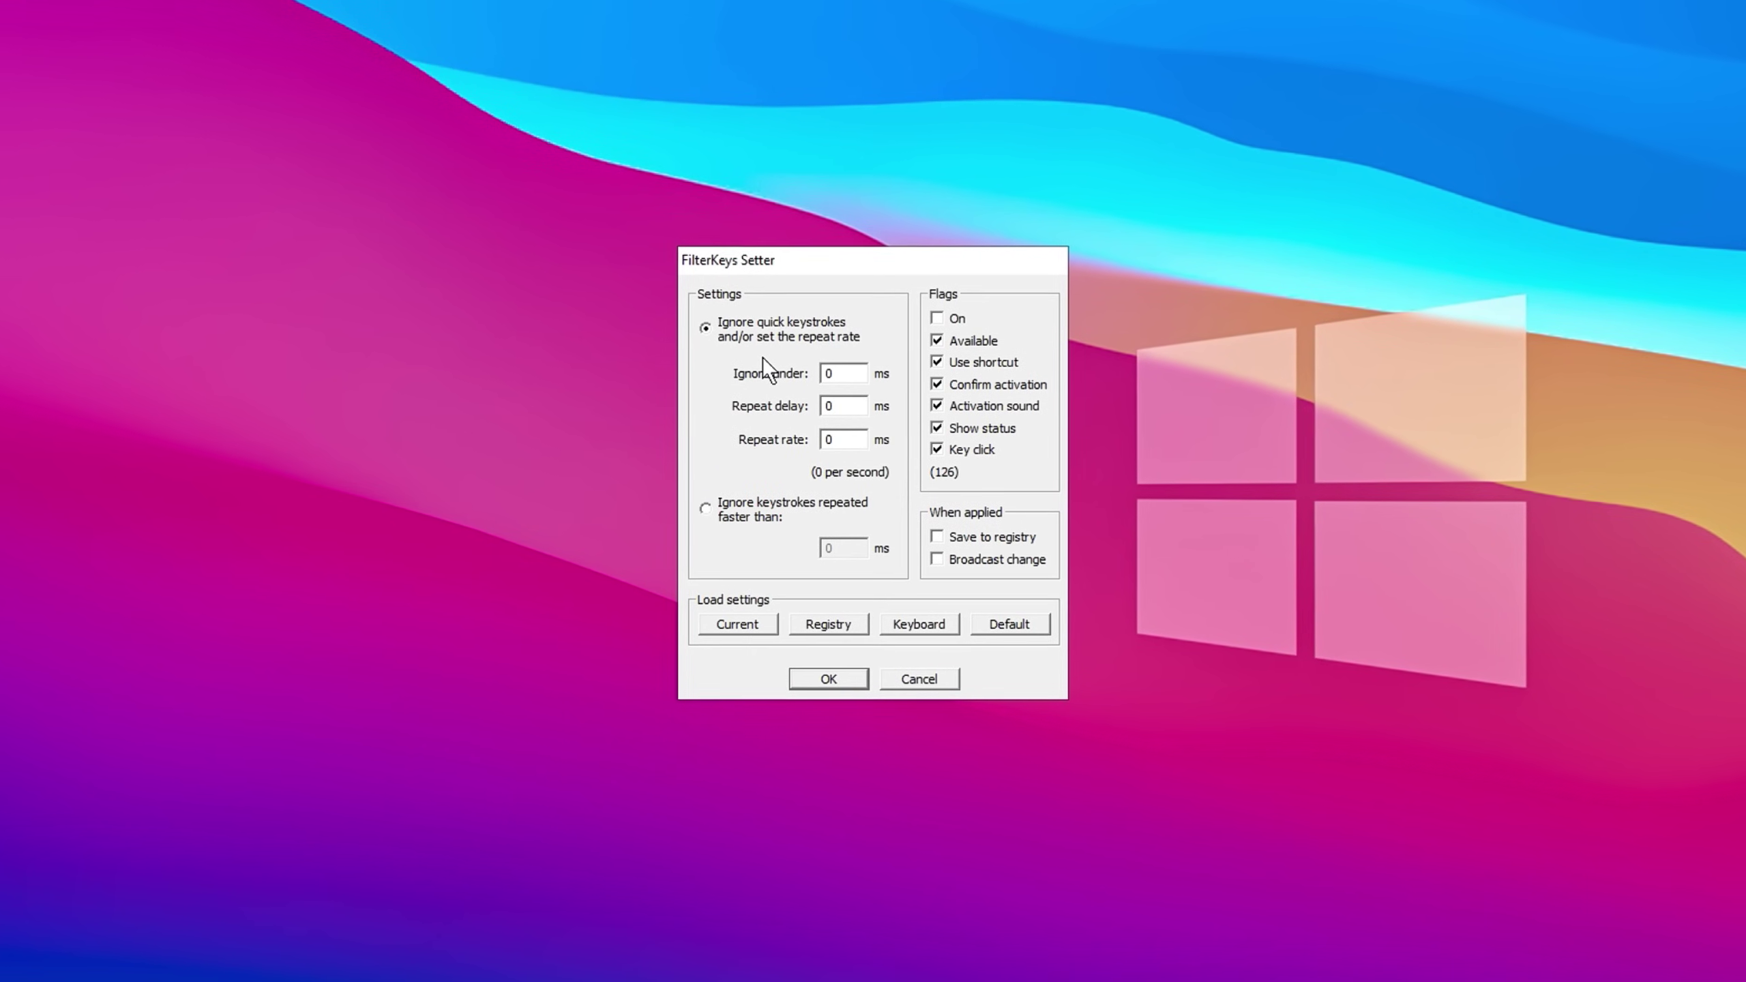
Keep Ignore under at 0 ms and set the repeat delay to 250 ms and the repeat rate to 25 ms
click(844, 377)
double_click(844, 378)
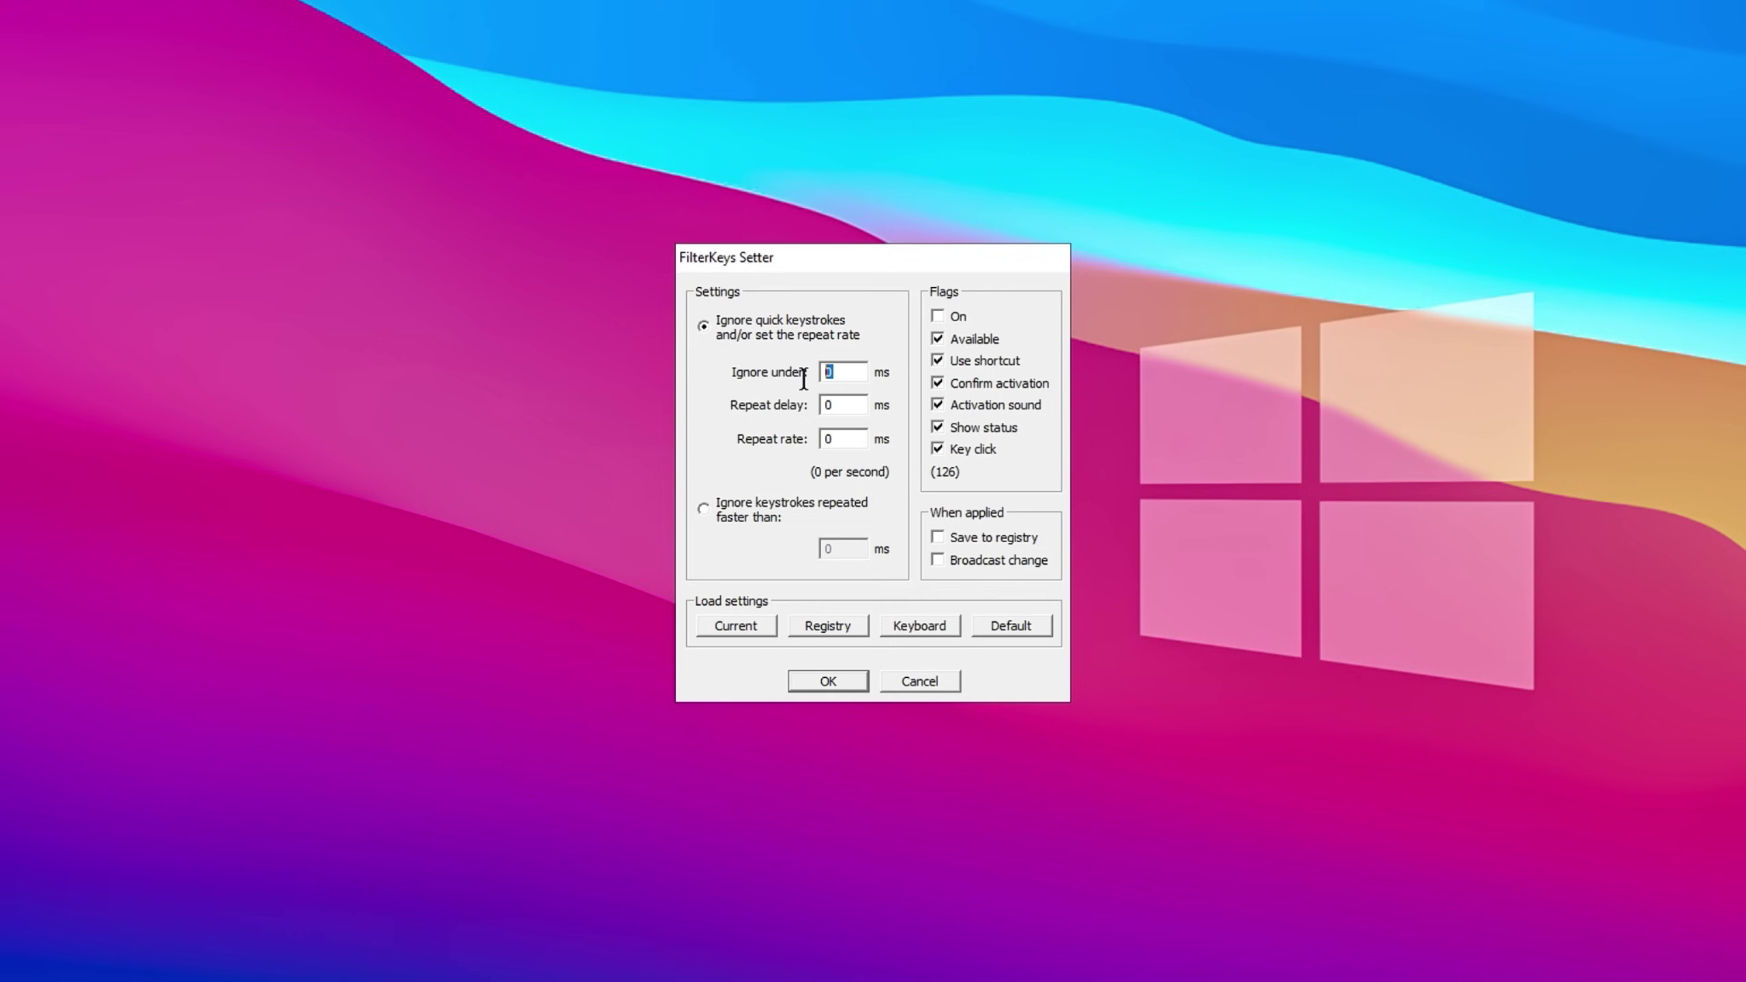
double_click(830, 404)
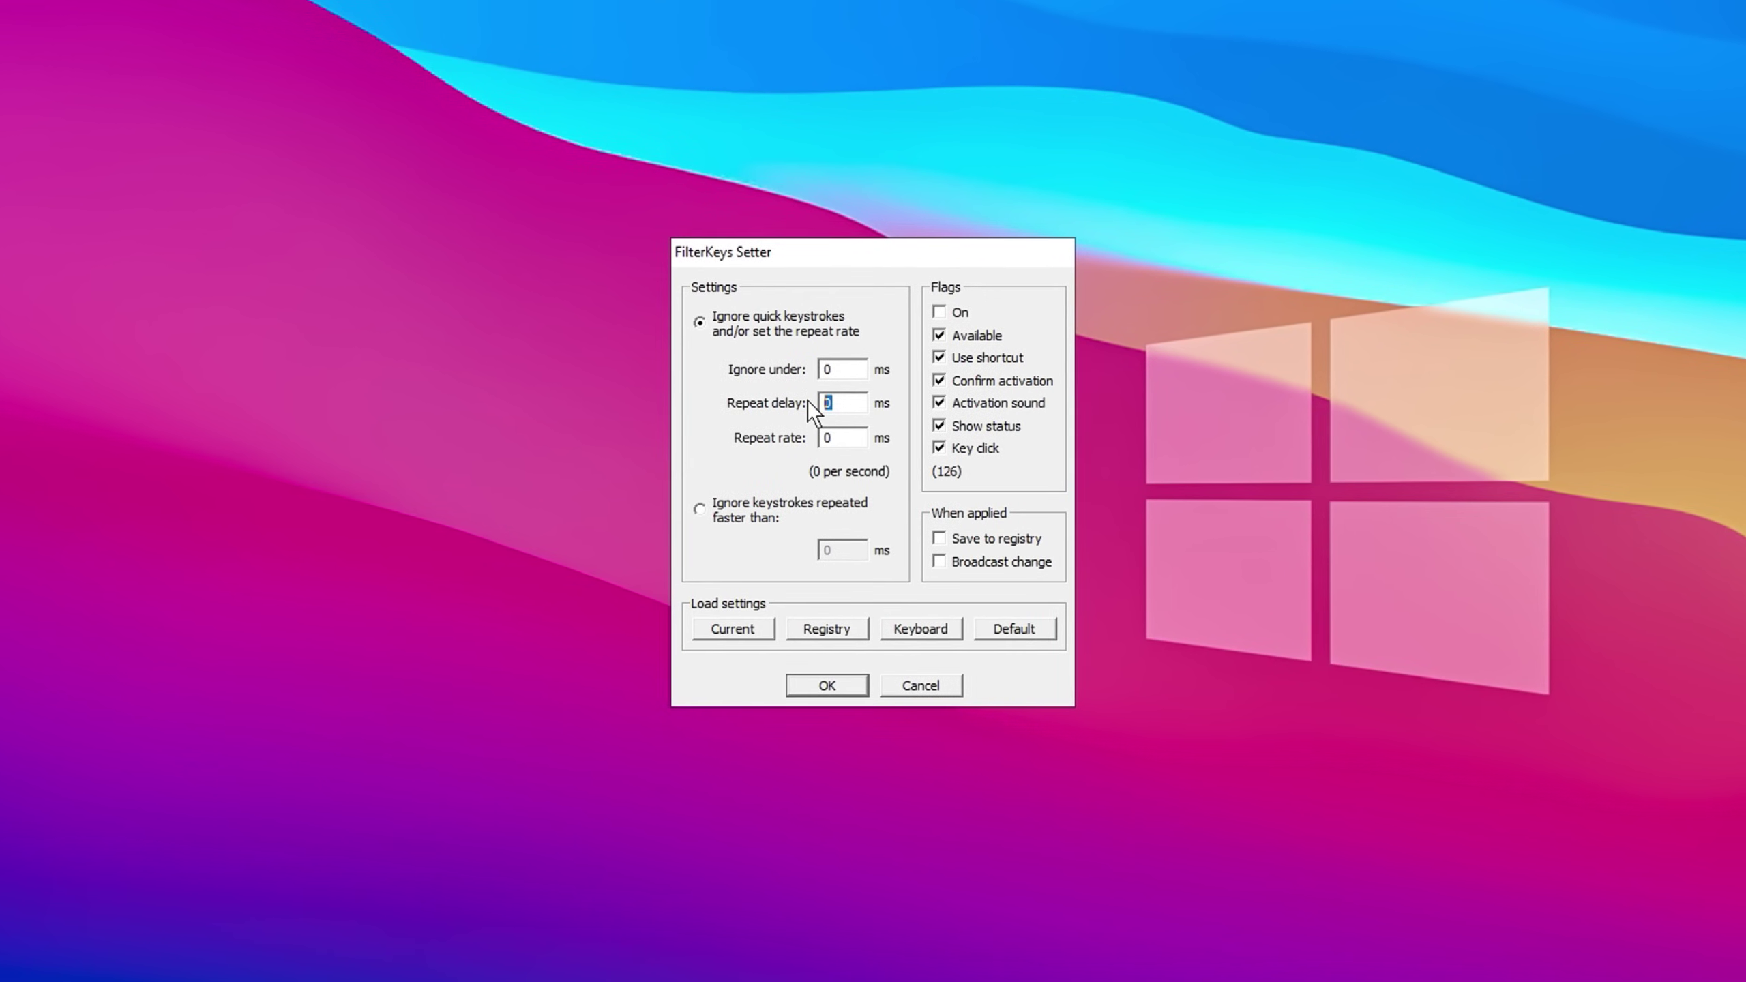
text(250)
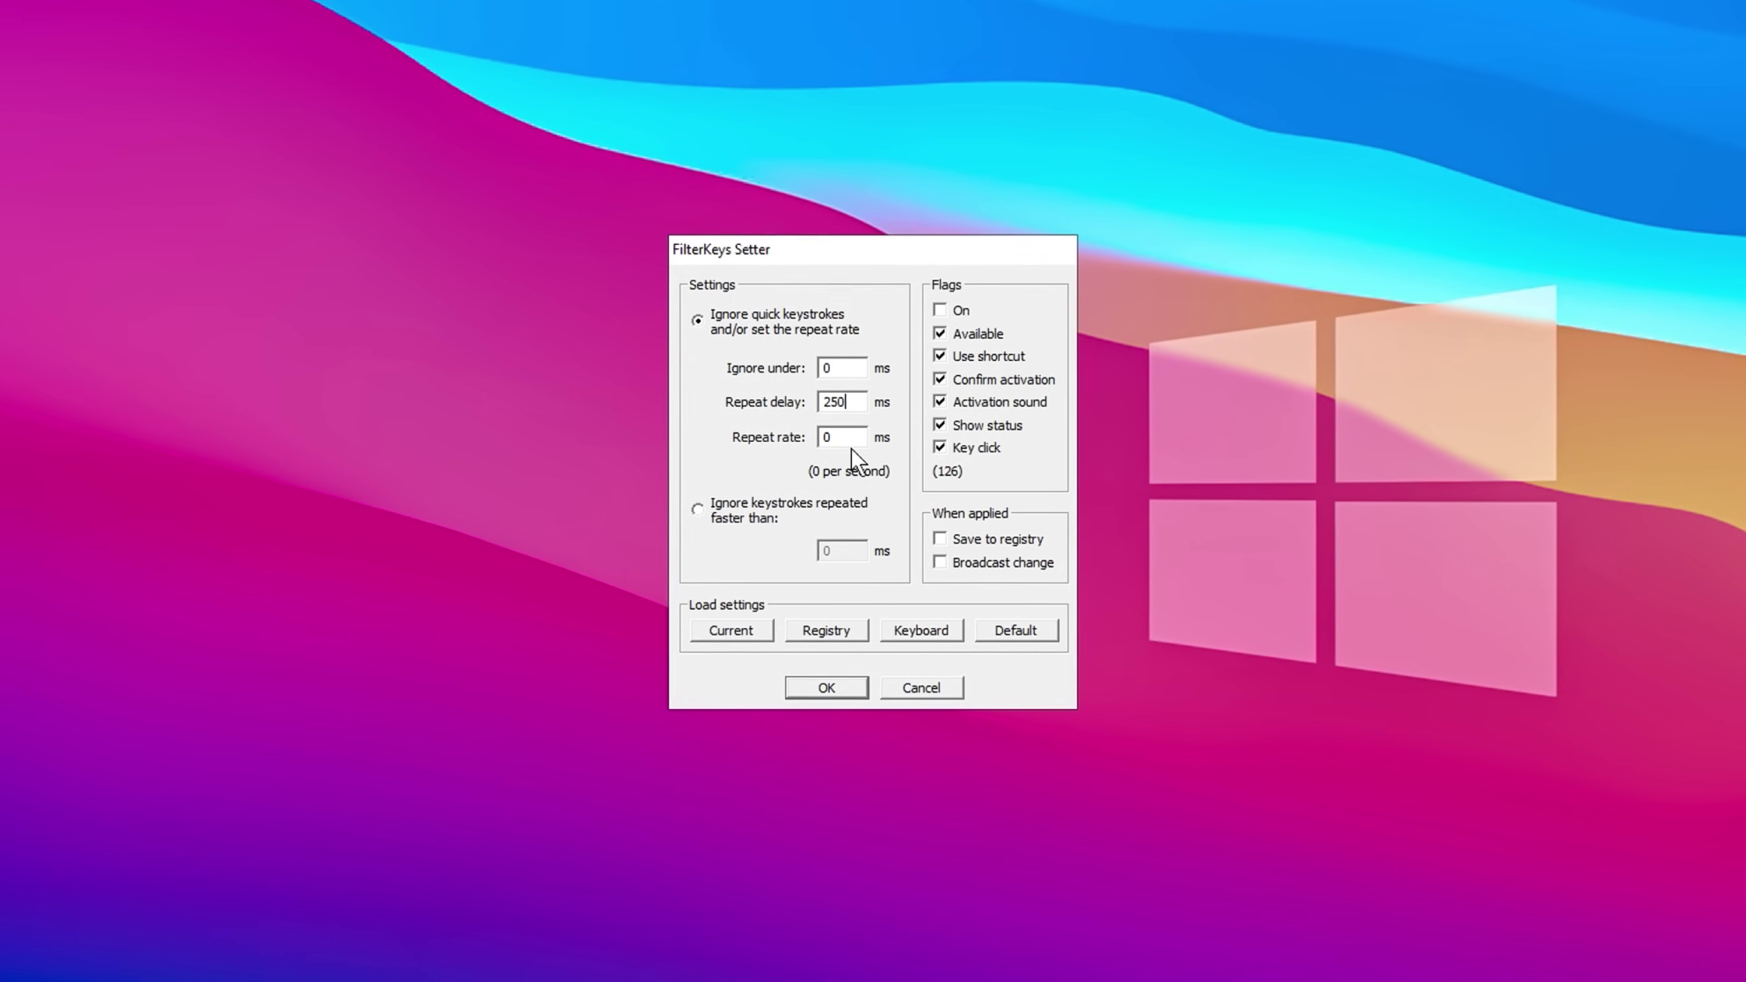
double_click(850, 439)
text(25)
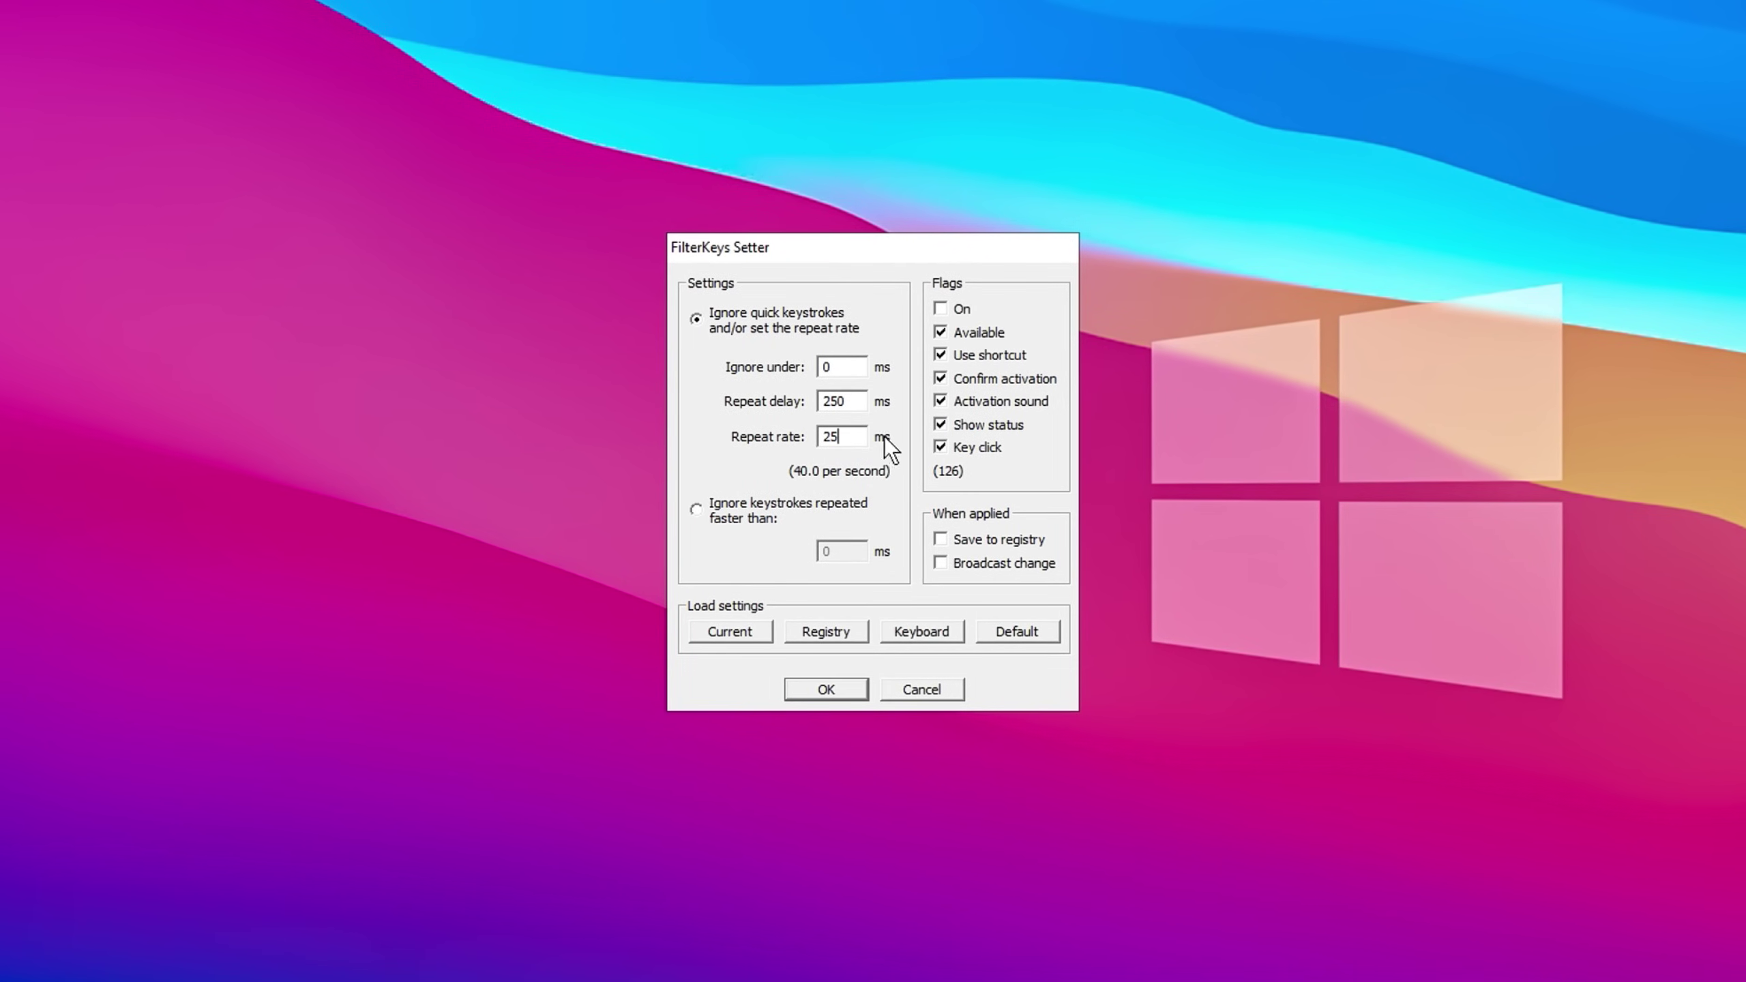
Turn on the FilterKeys On flag, disable Confirm activation, enable Save to registry and confirm the settings
click(945, 312)
click(942, 379)
click(940, 540)
click(824, 684)
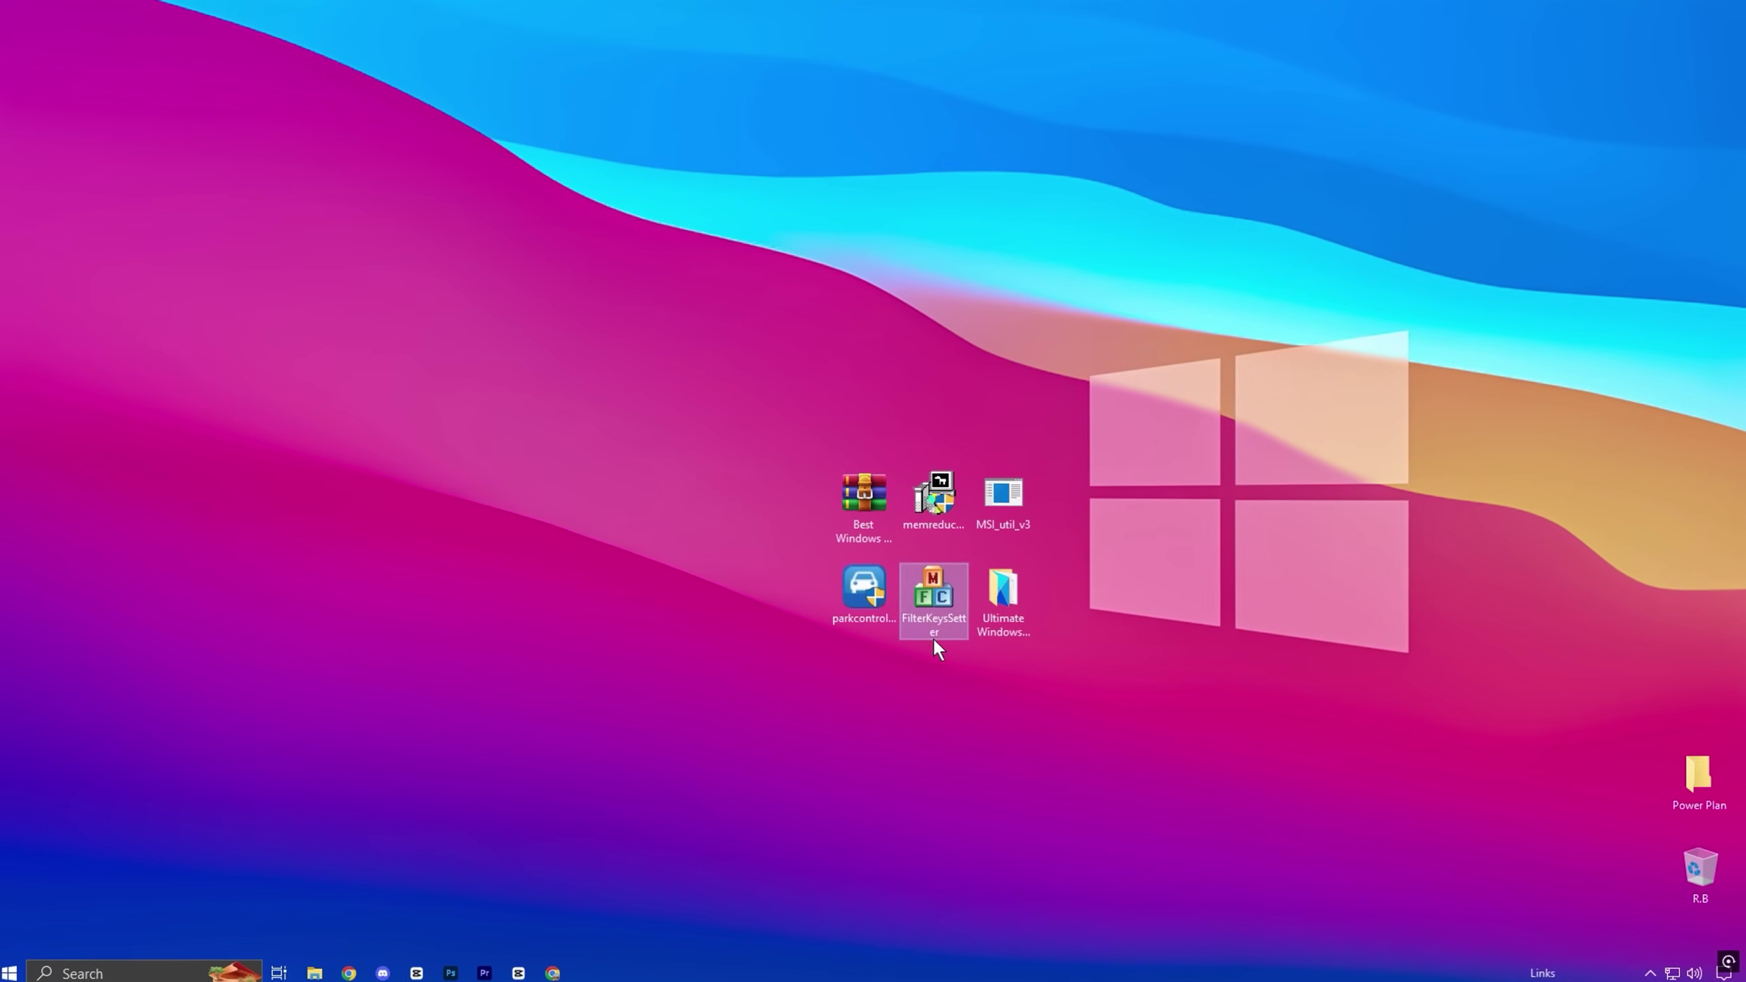
Open ParkControl from the desktop and select the Bitsum Highest Performance power profile
click(855, 616)
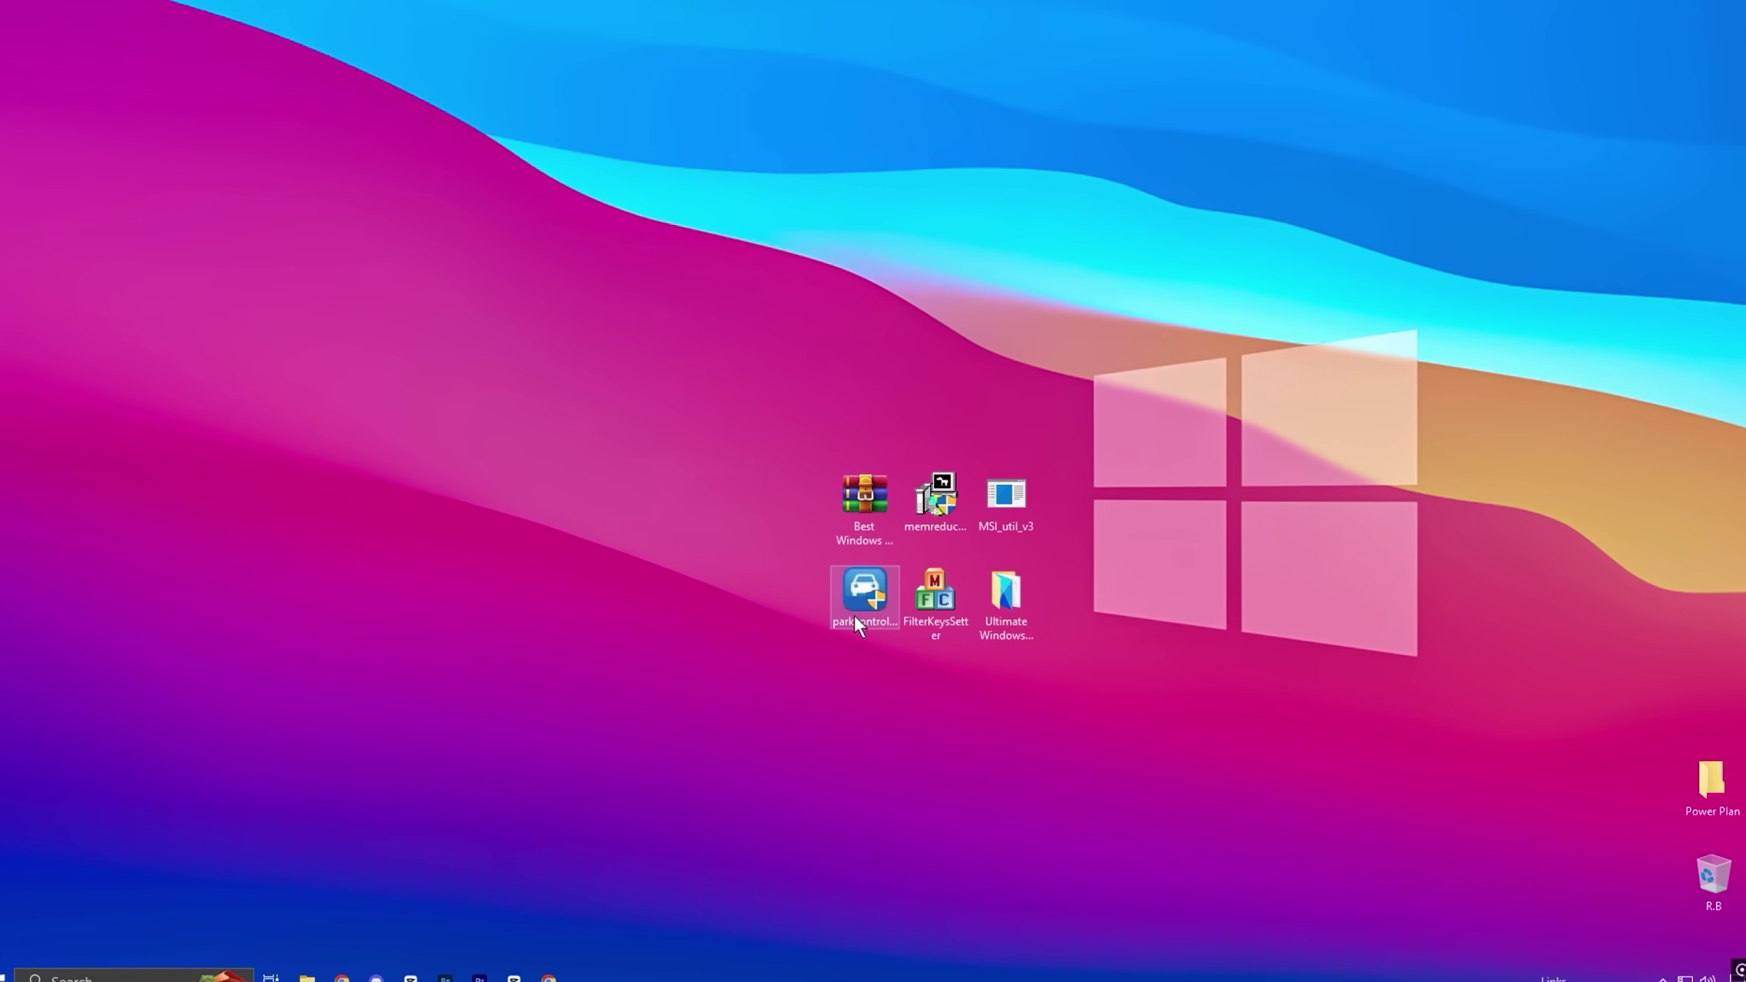
mouse_move(848, 619)
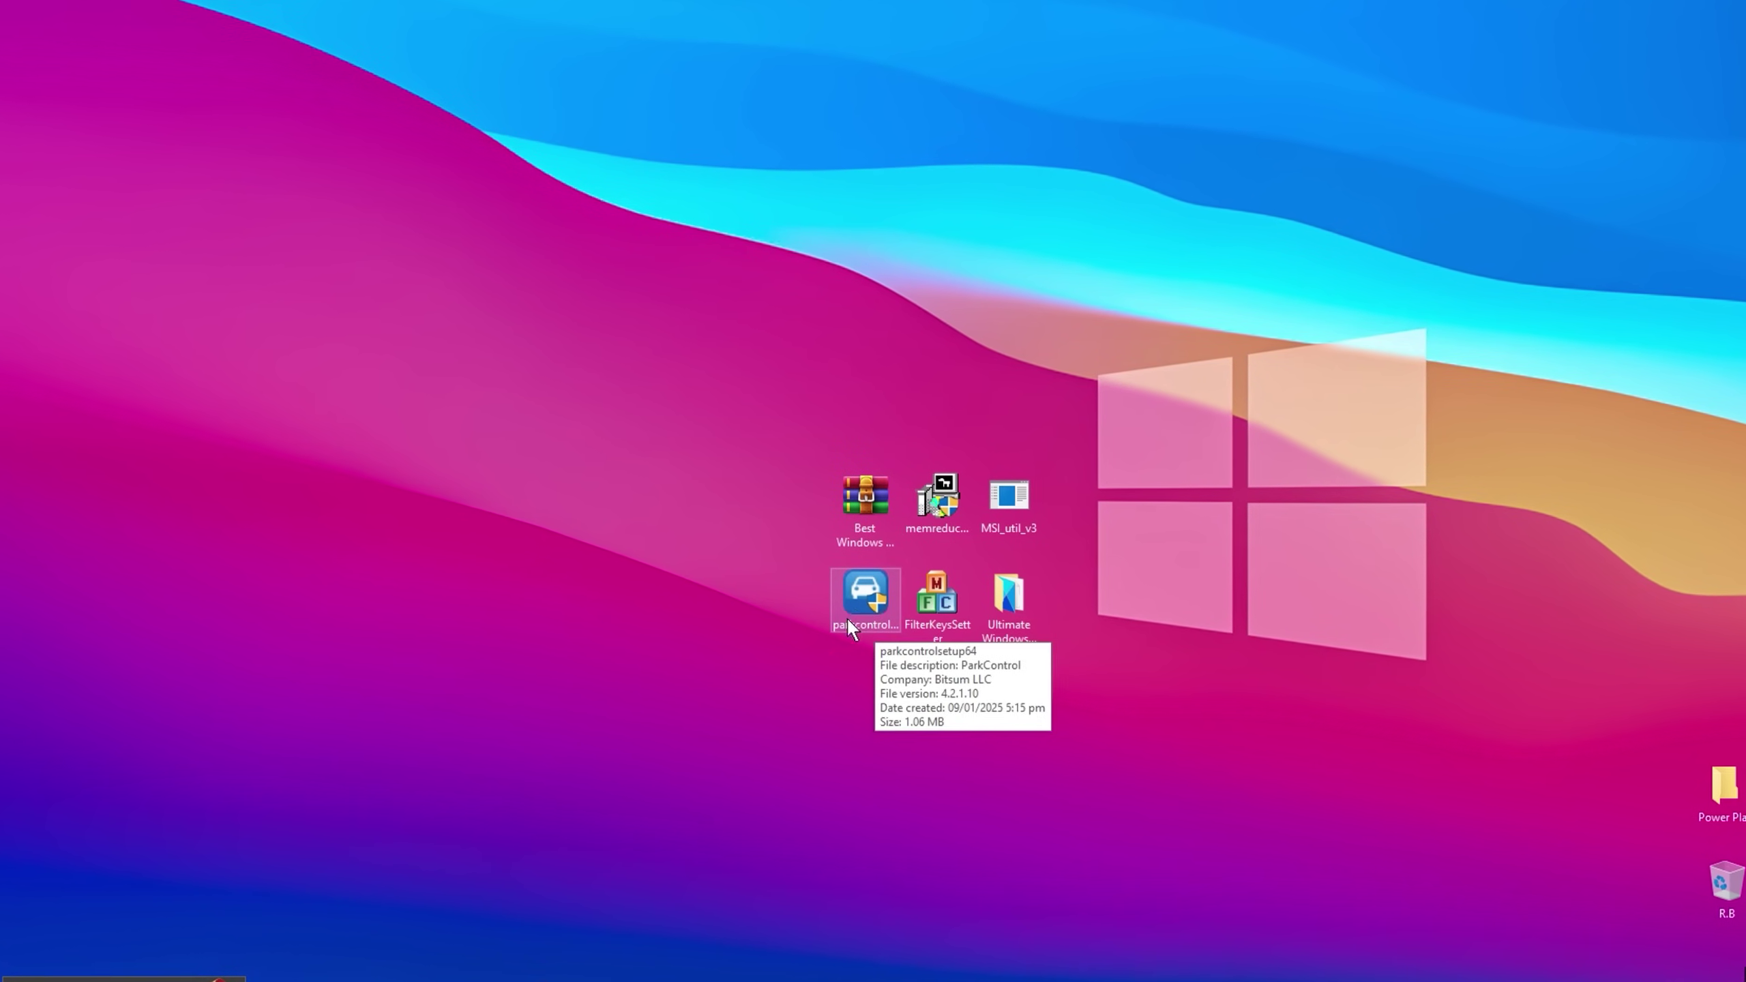
click(856, 607)
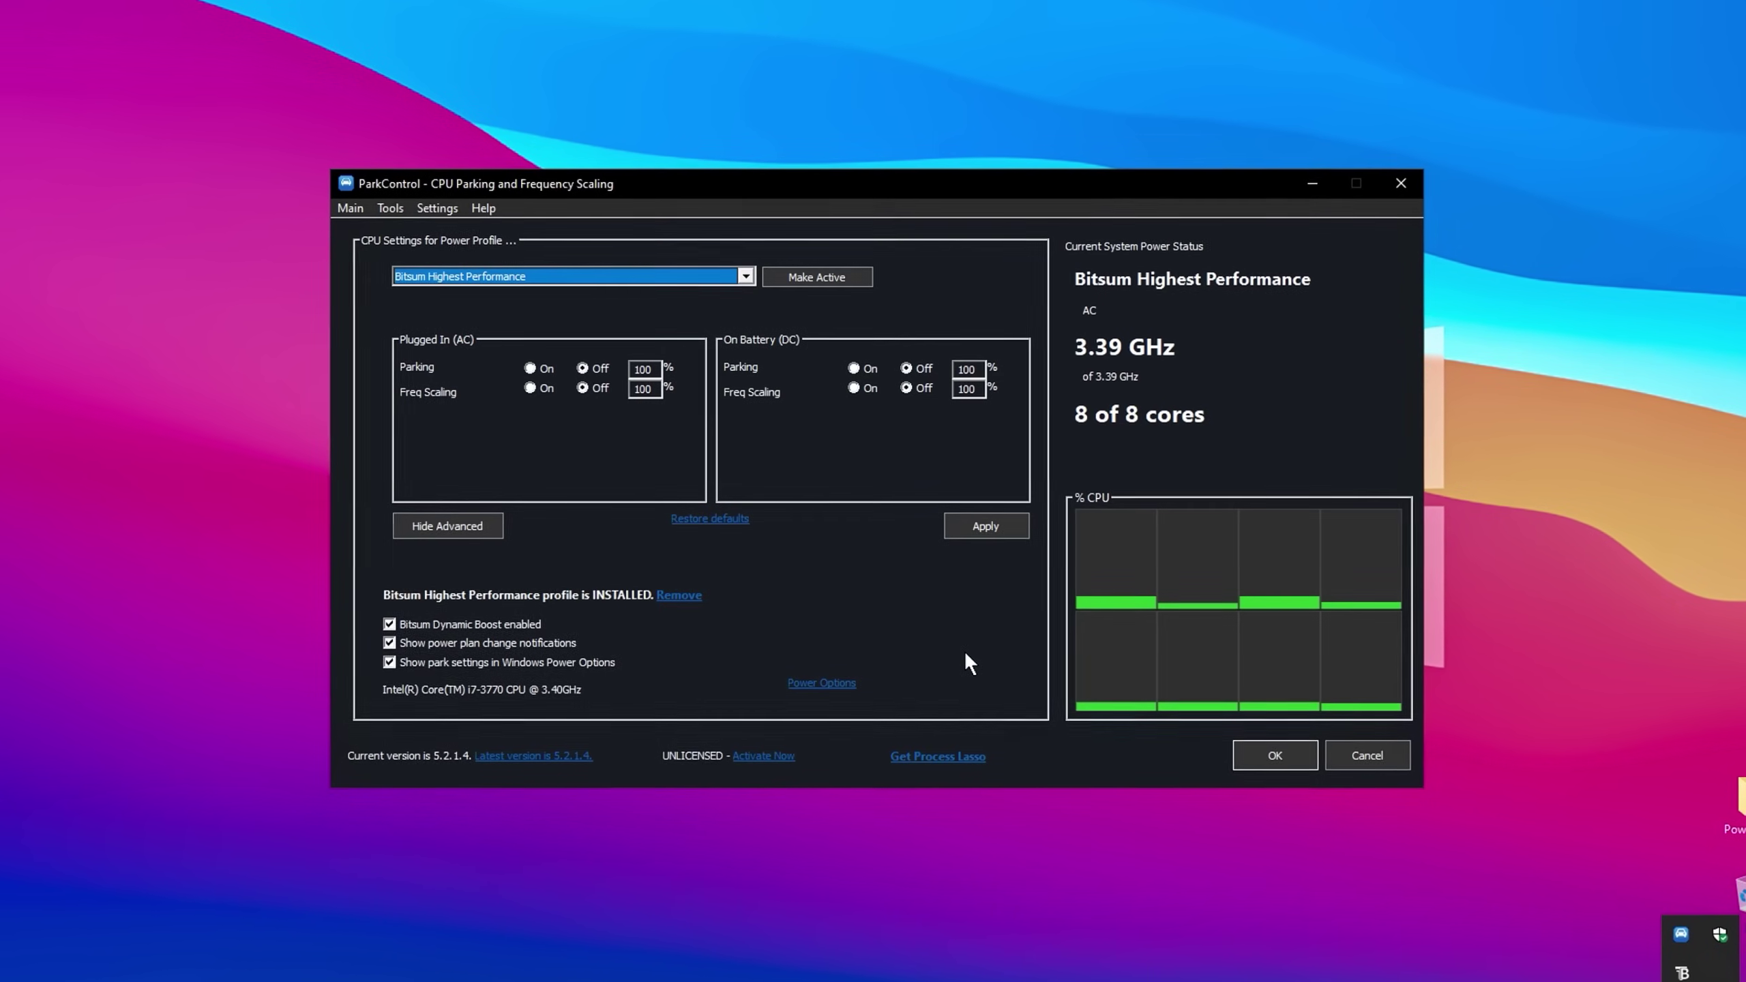
click(731, 274)
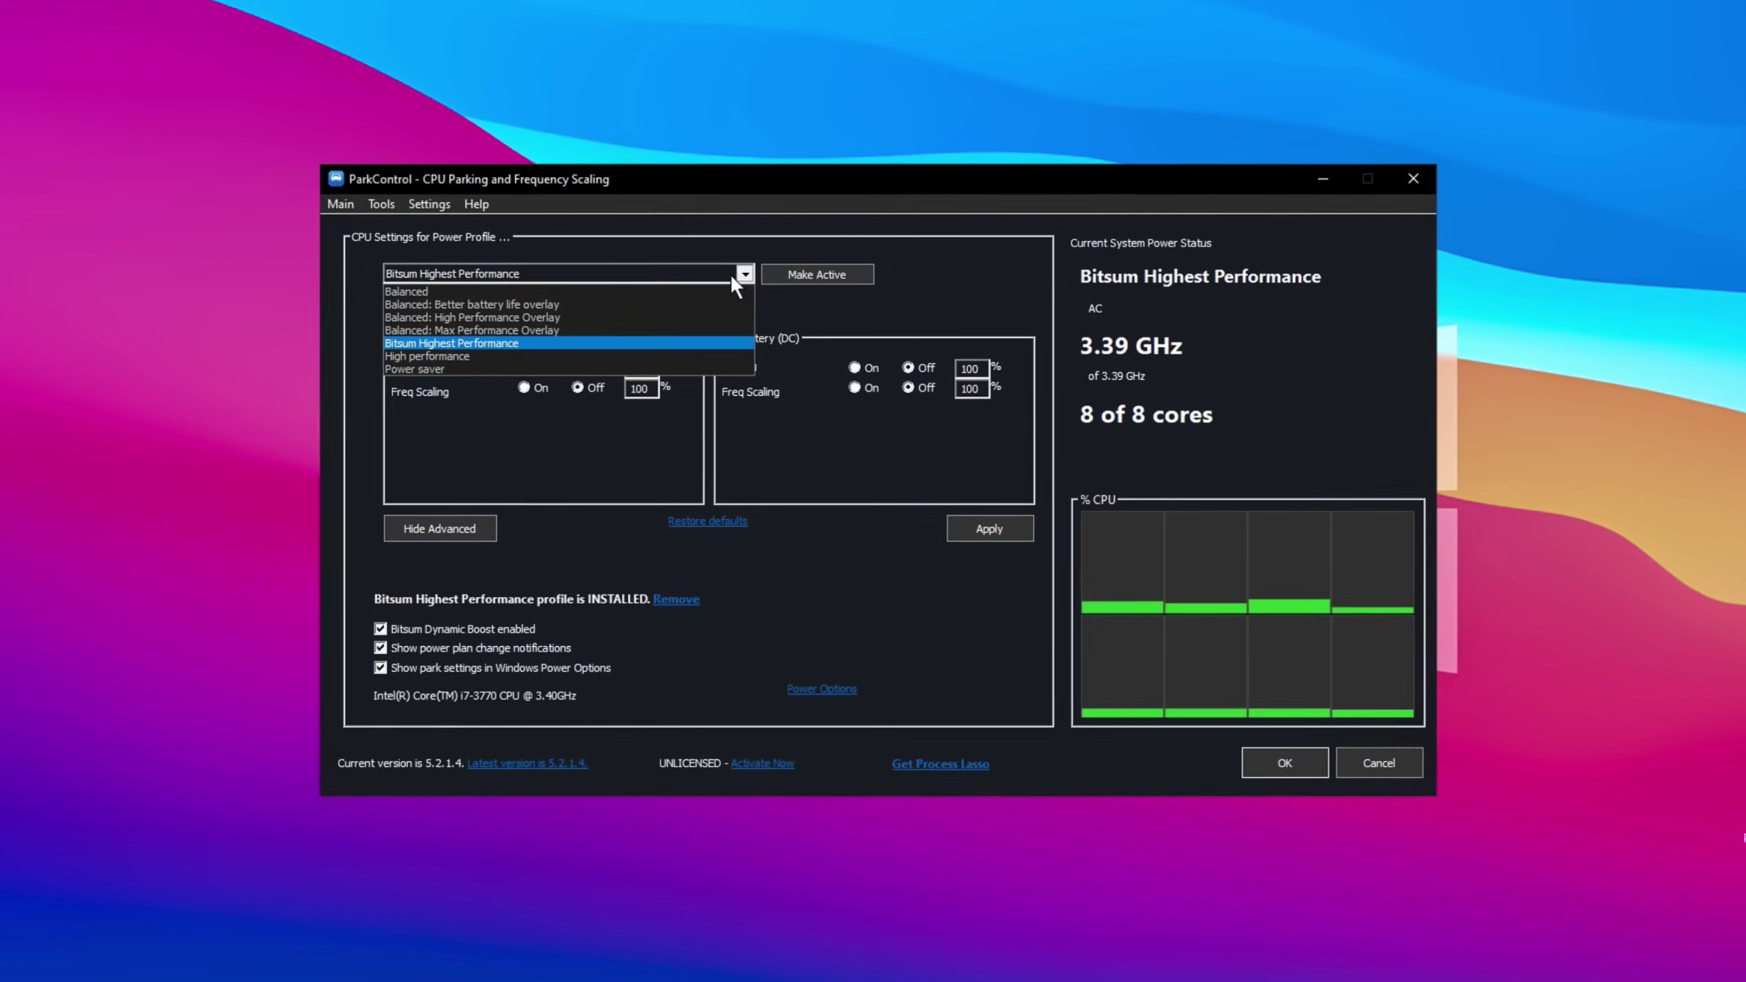
click(445, 343)
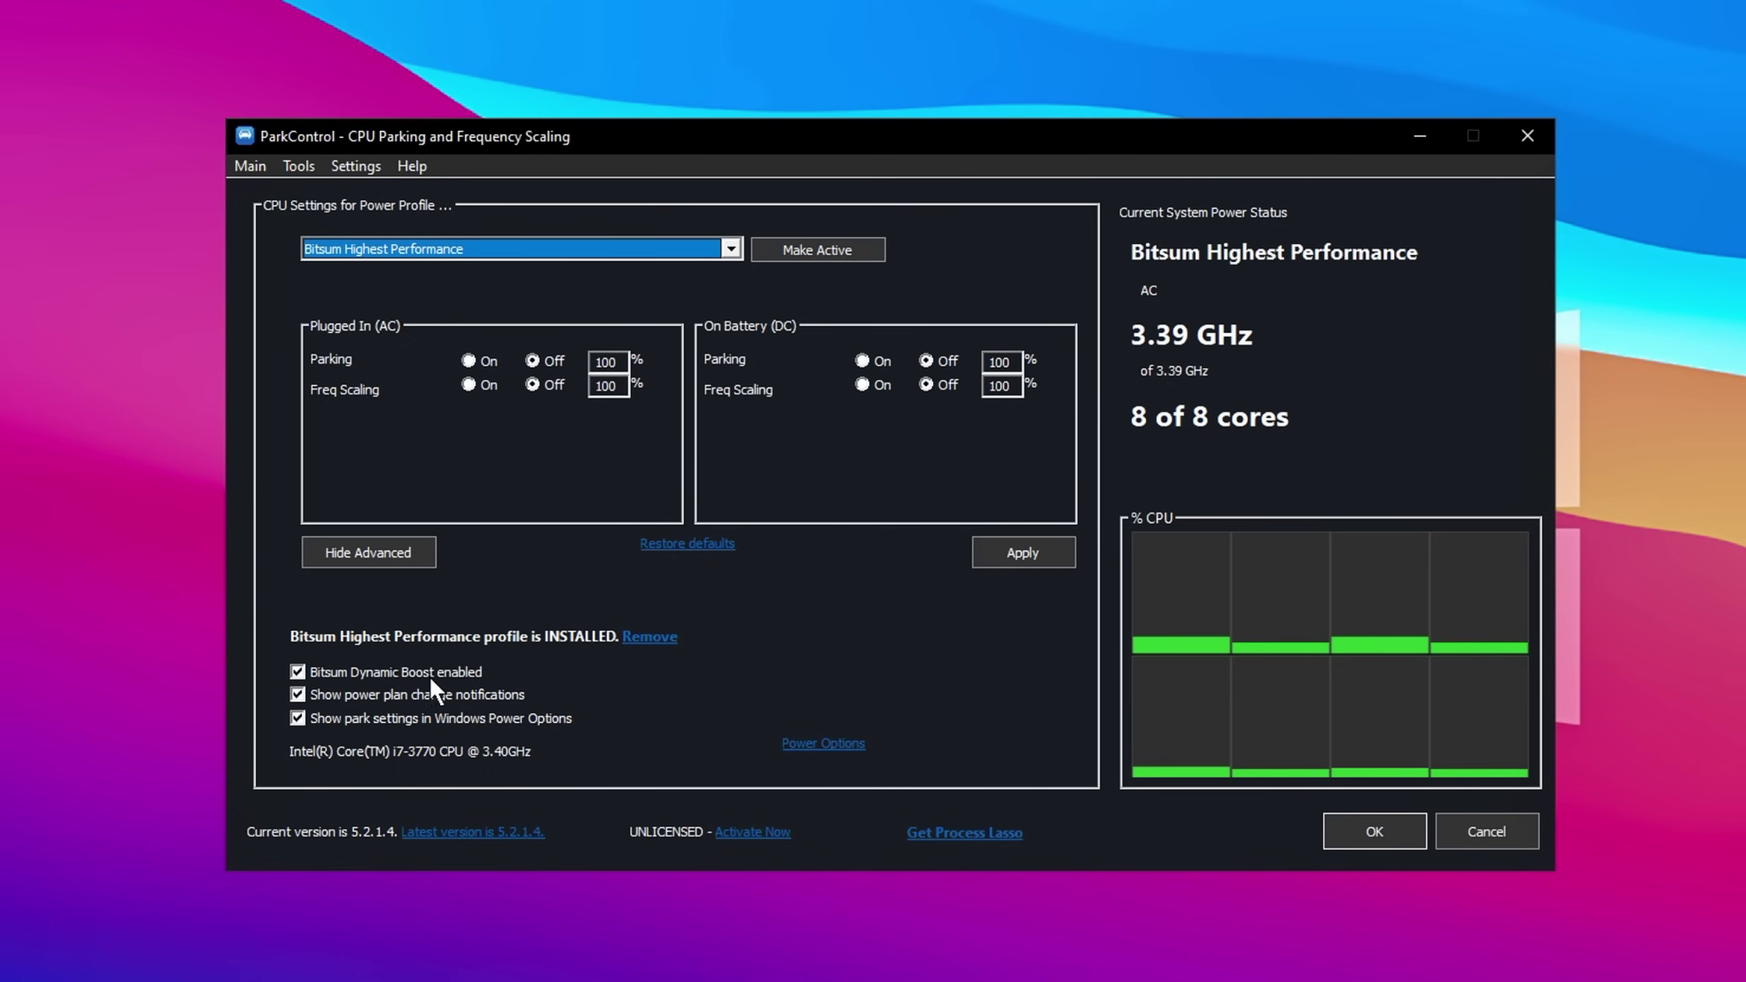
Check the selected plan in Windows Power Options, close it, and make the Bitsum Highest Performance profile active and apply it
click(825, 745)
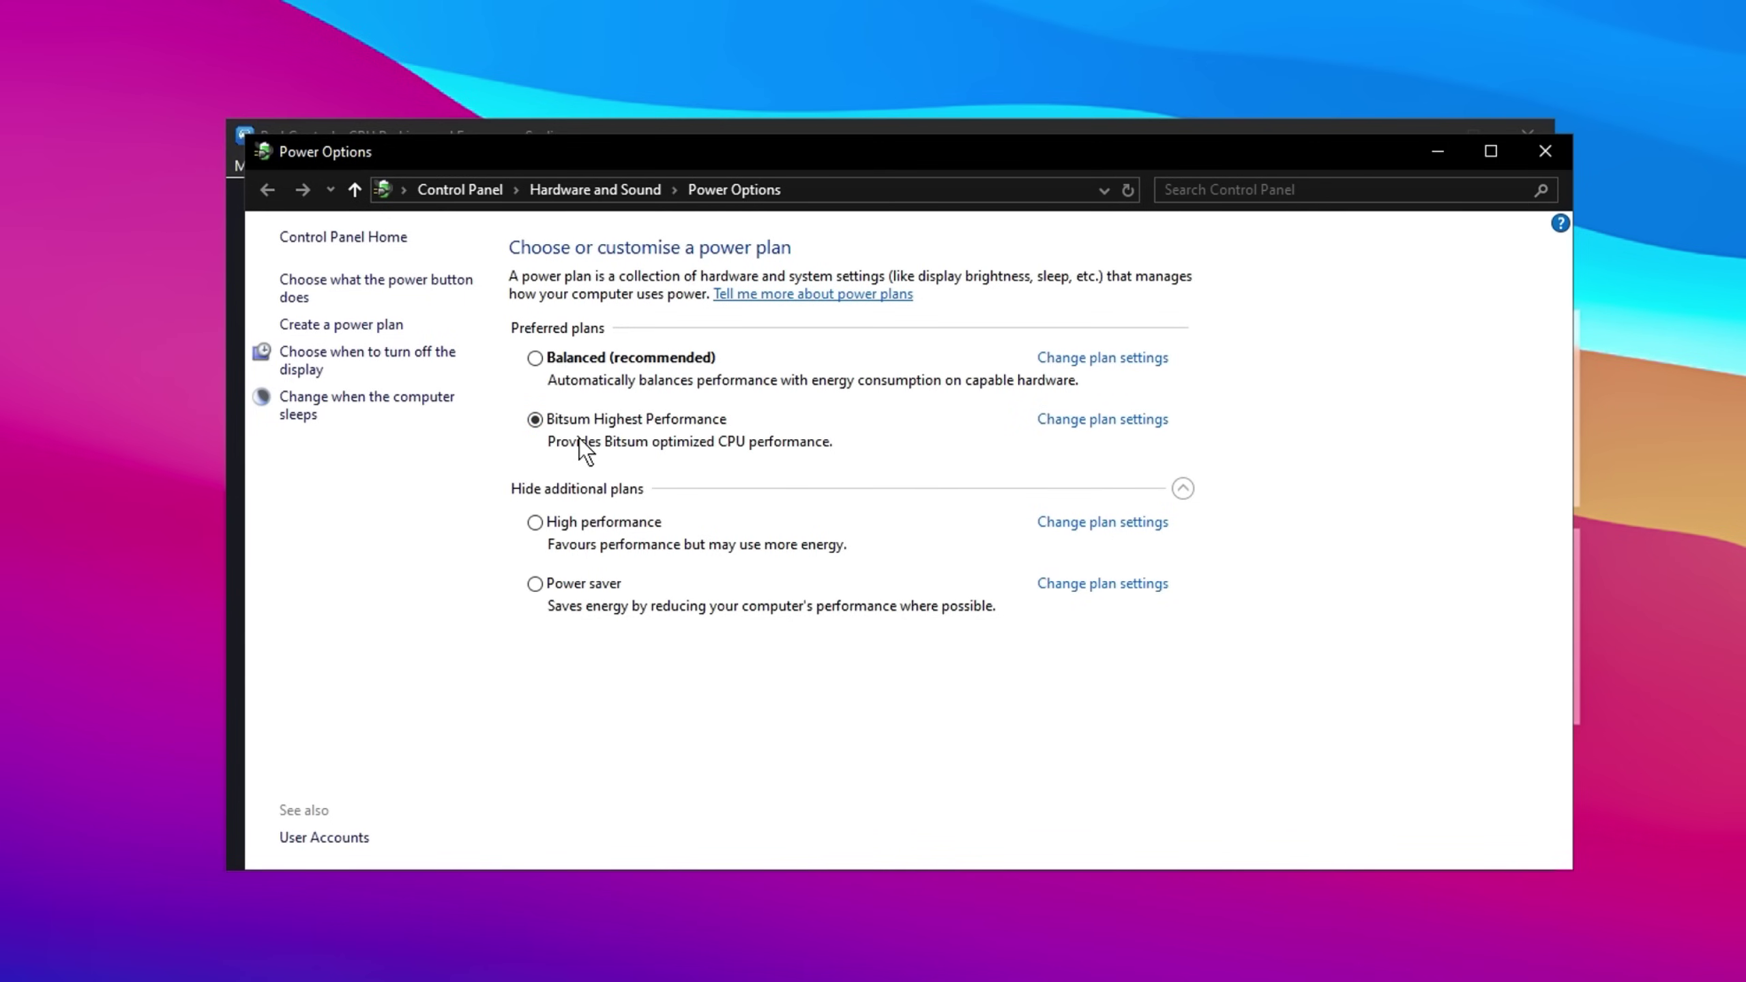
click(1543, 151)
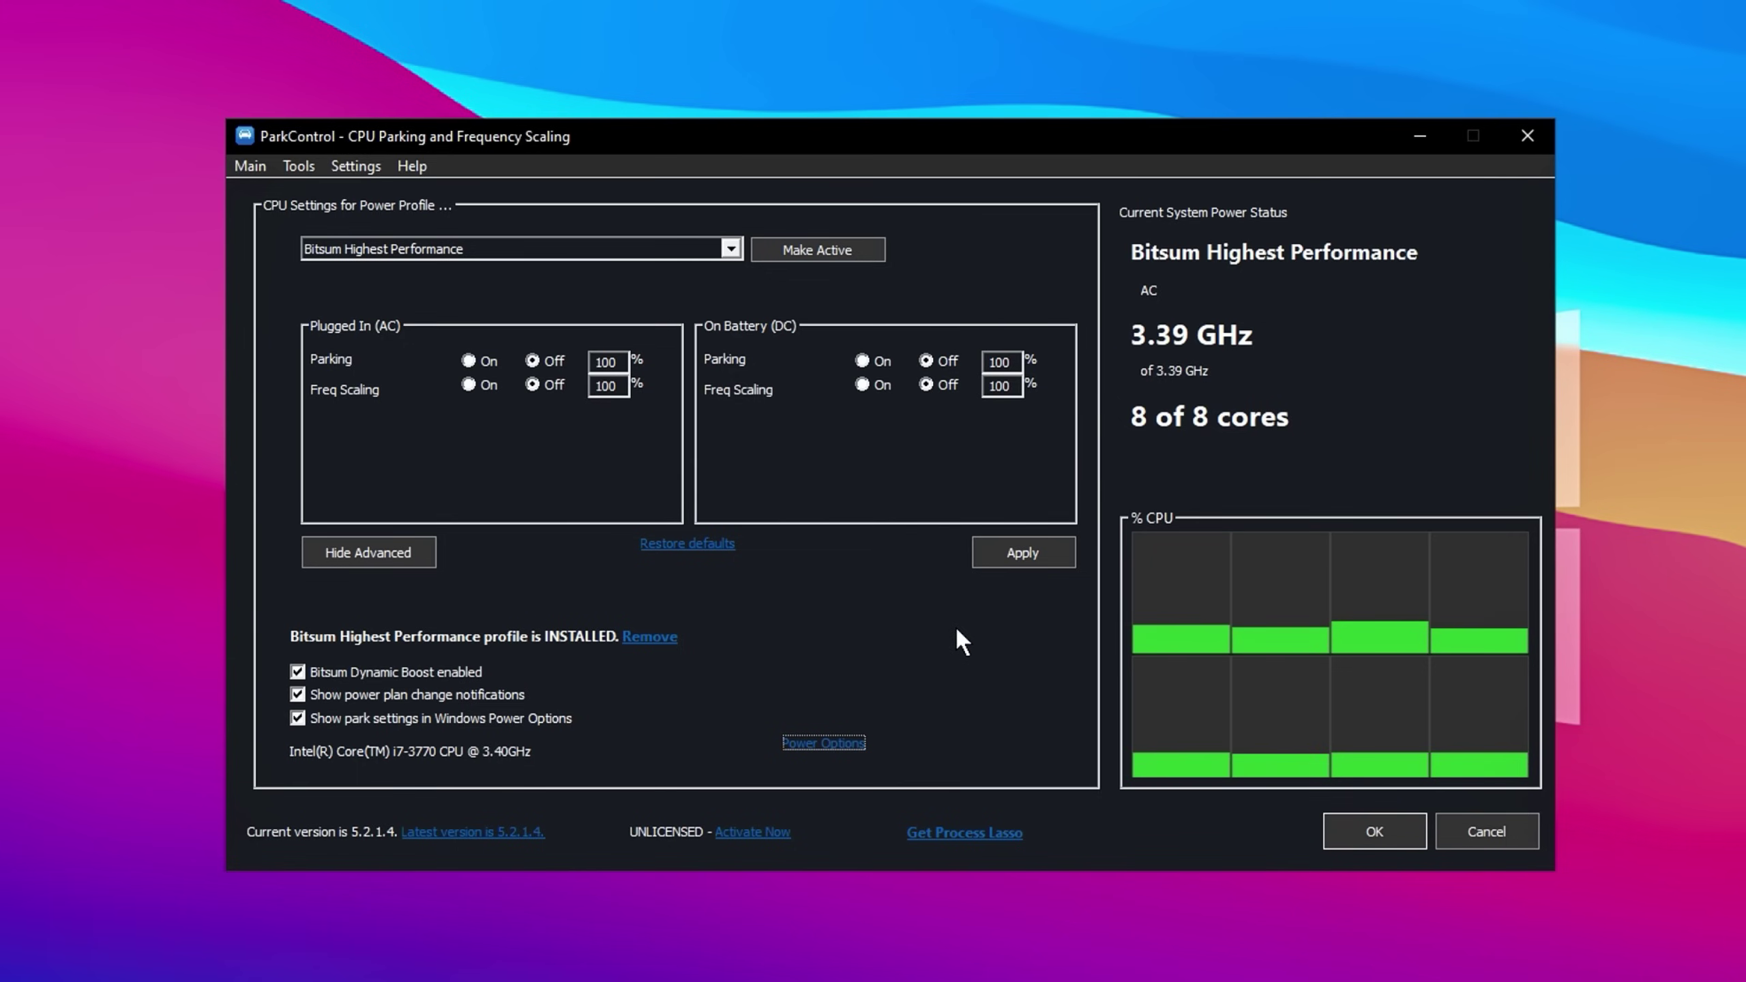
click(832, 252)
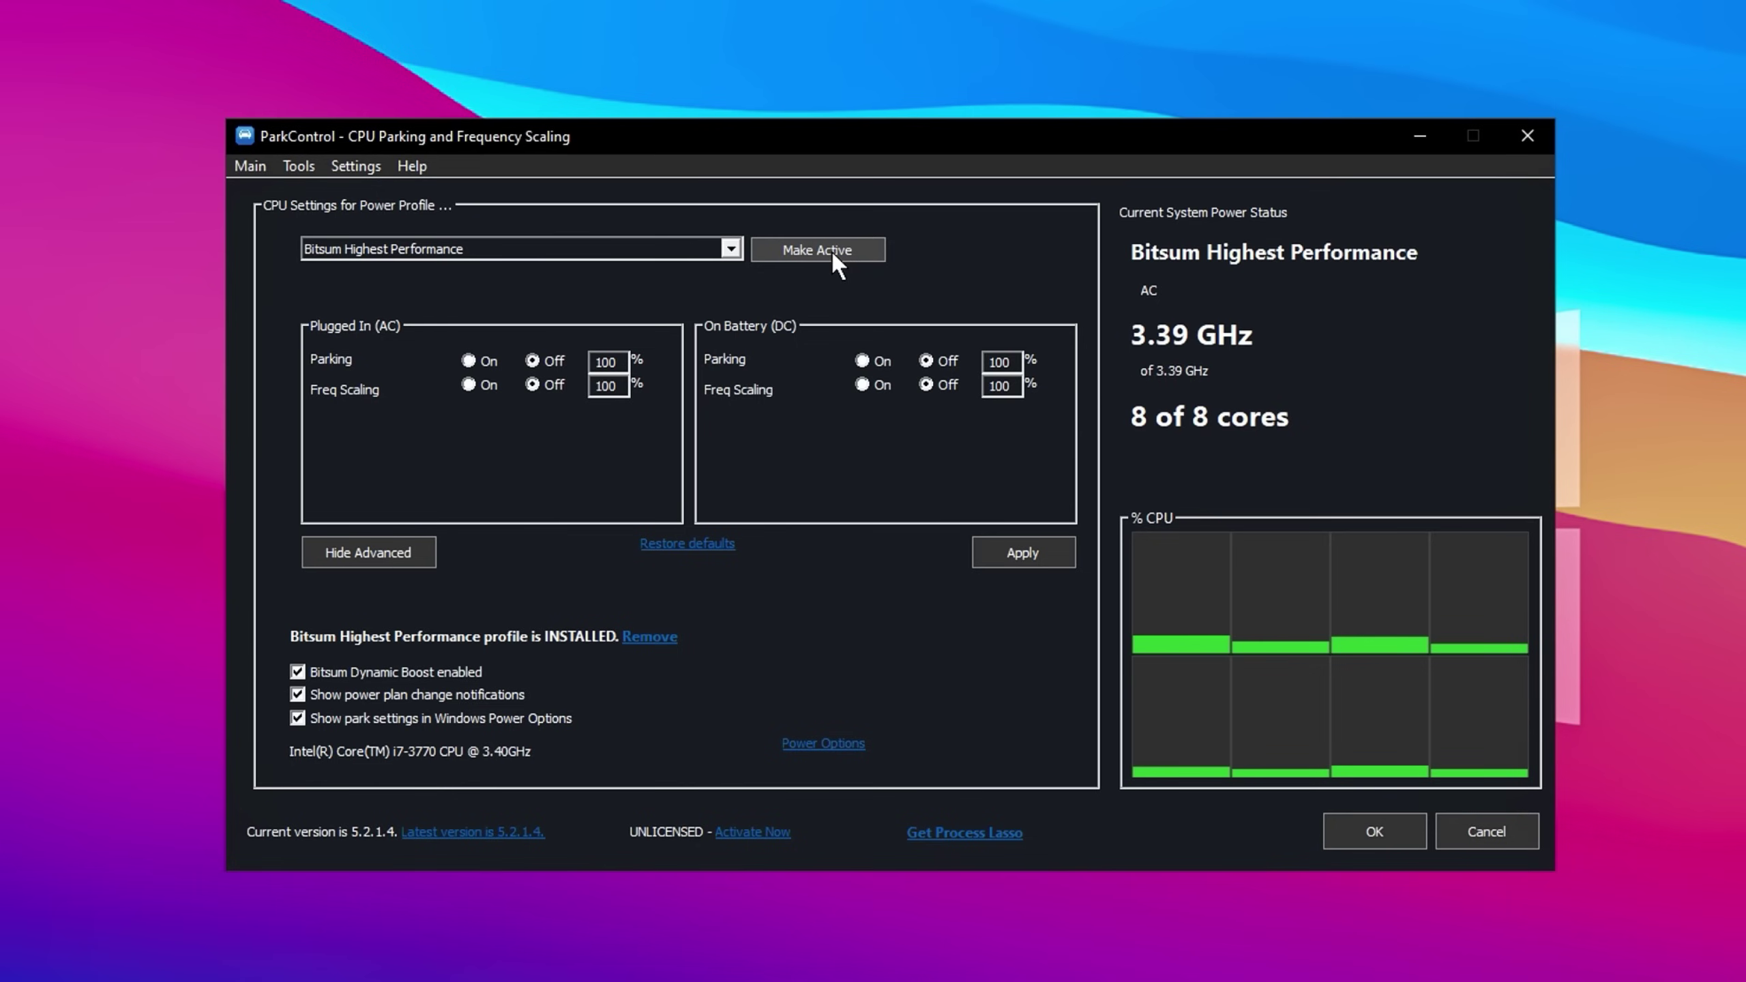
click(1005, 564)
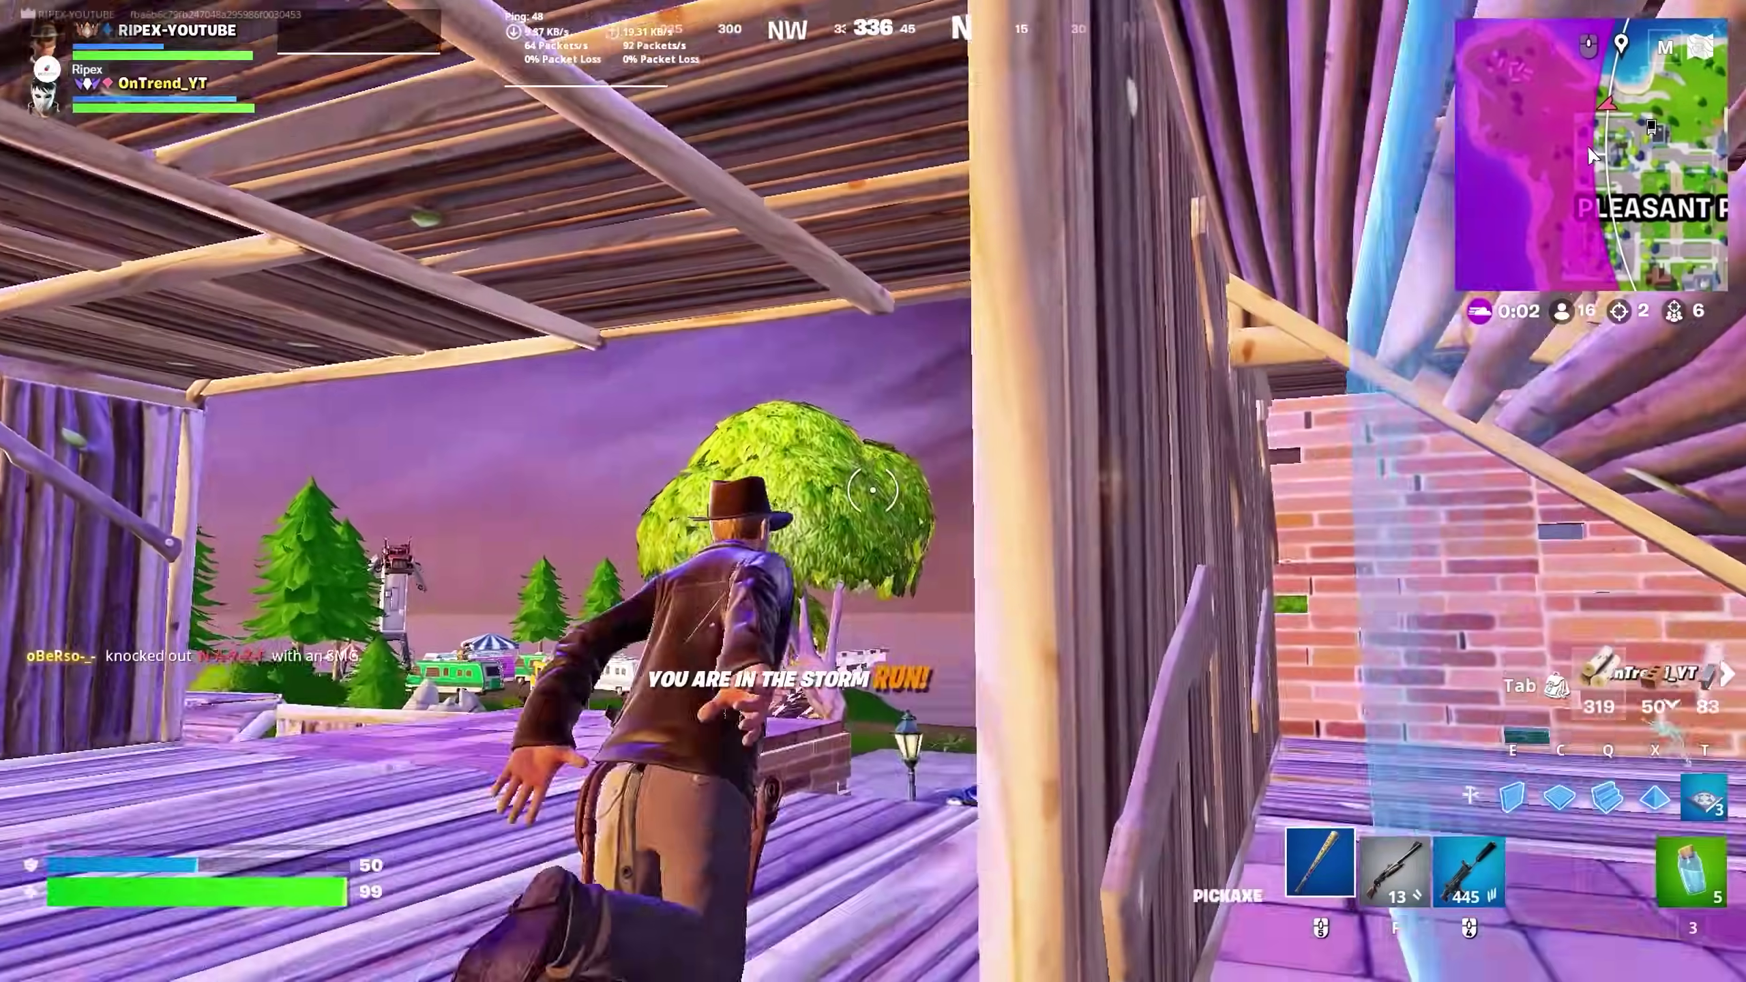
key(3)
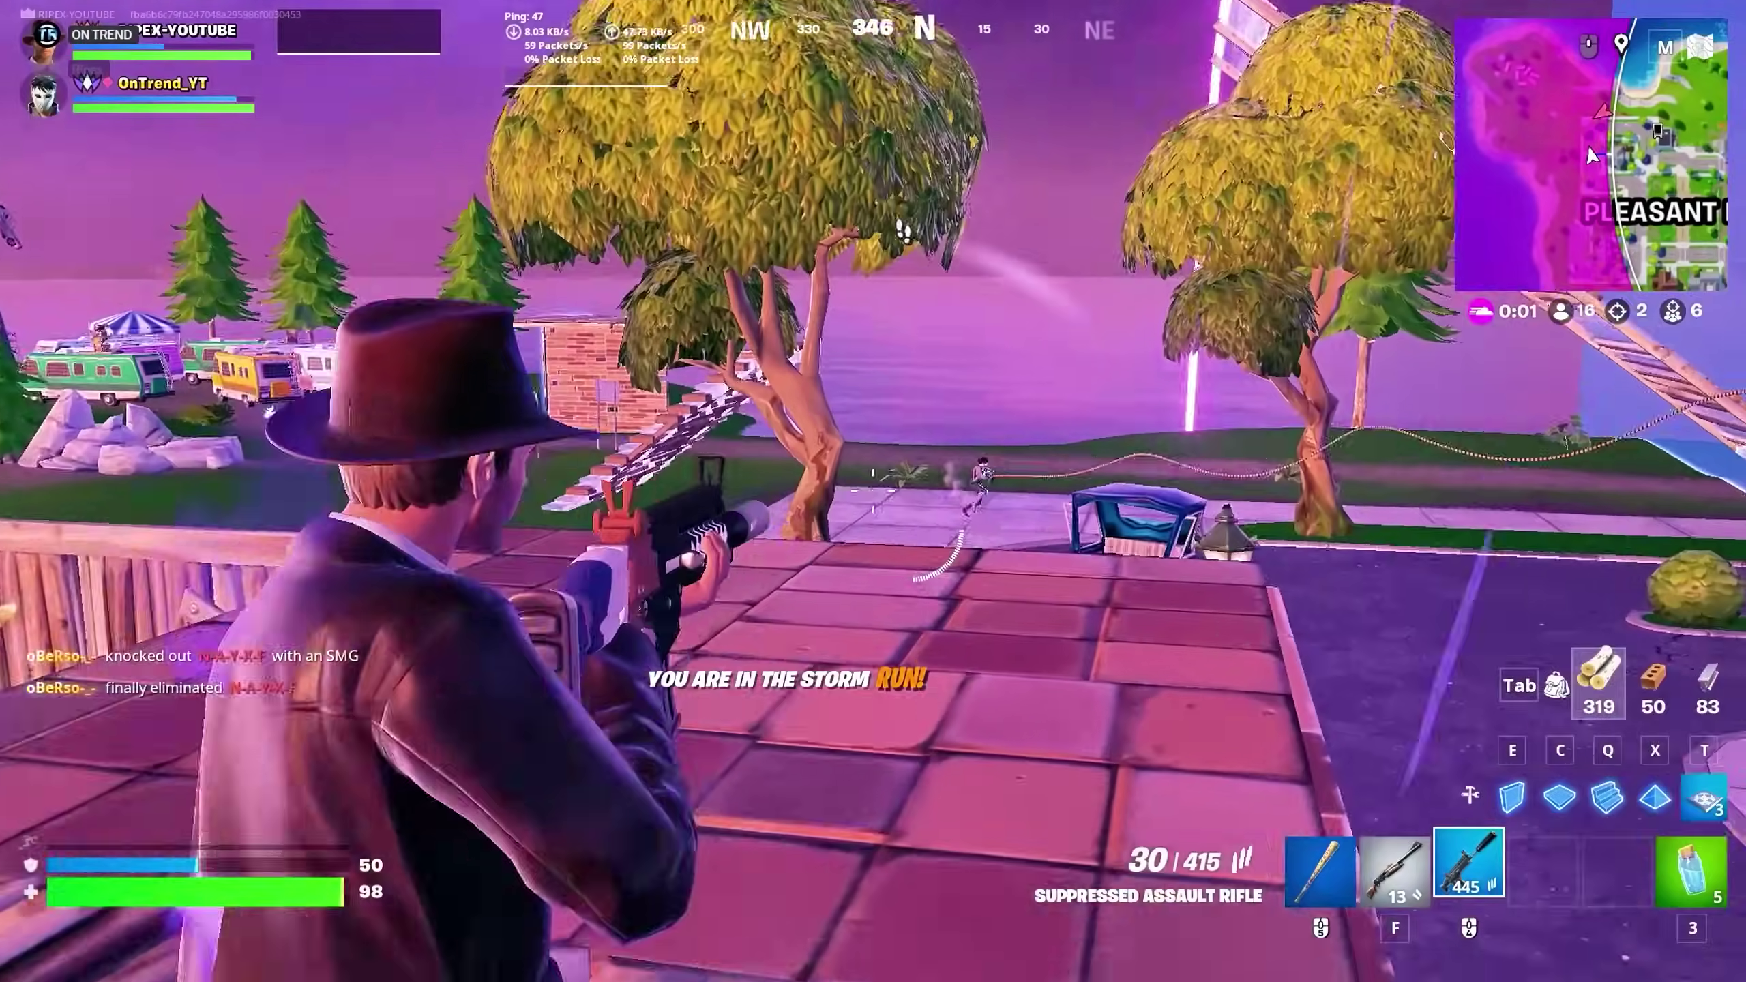
click(873, 489)
click(873, 489)
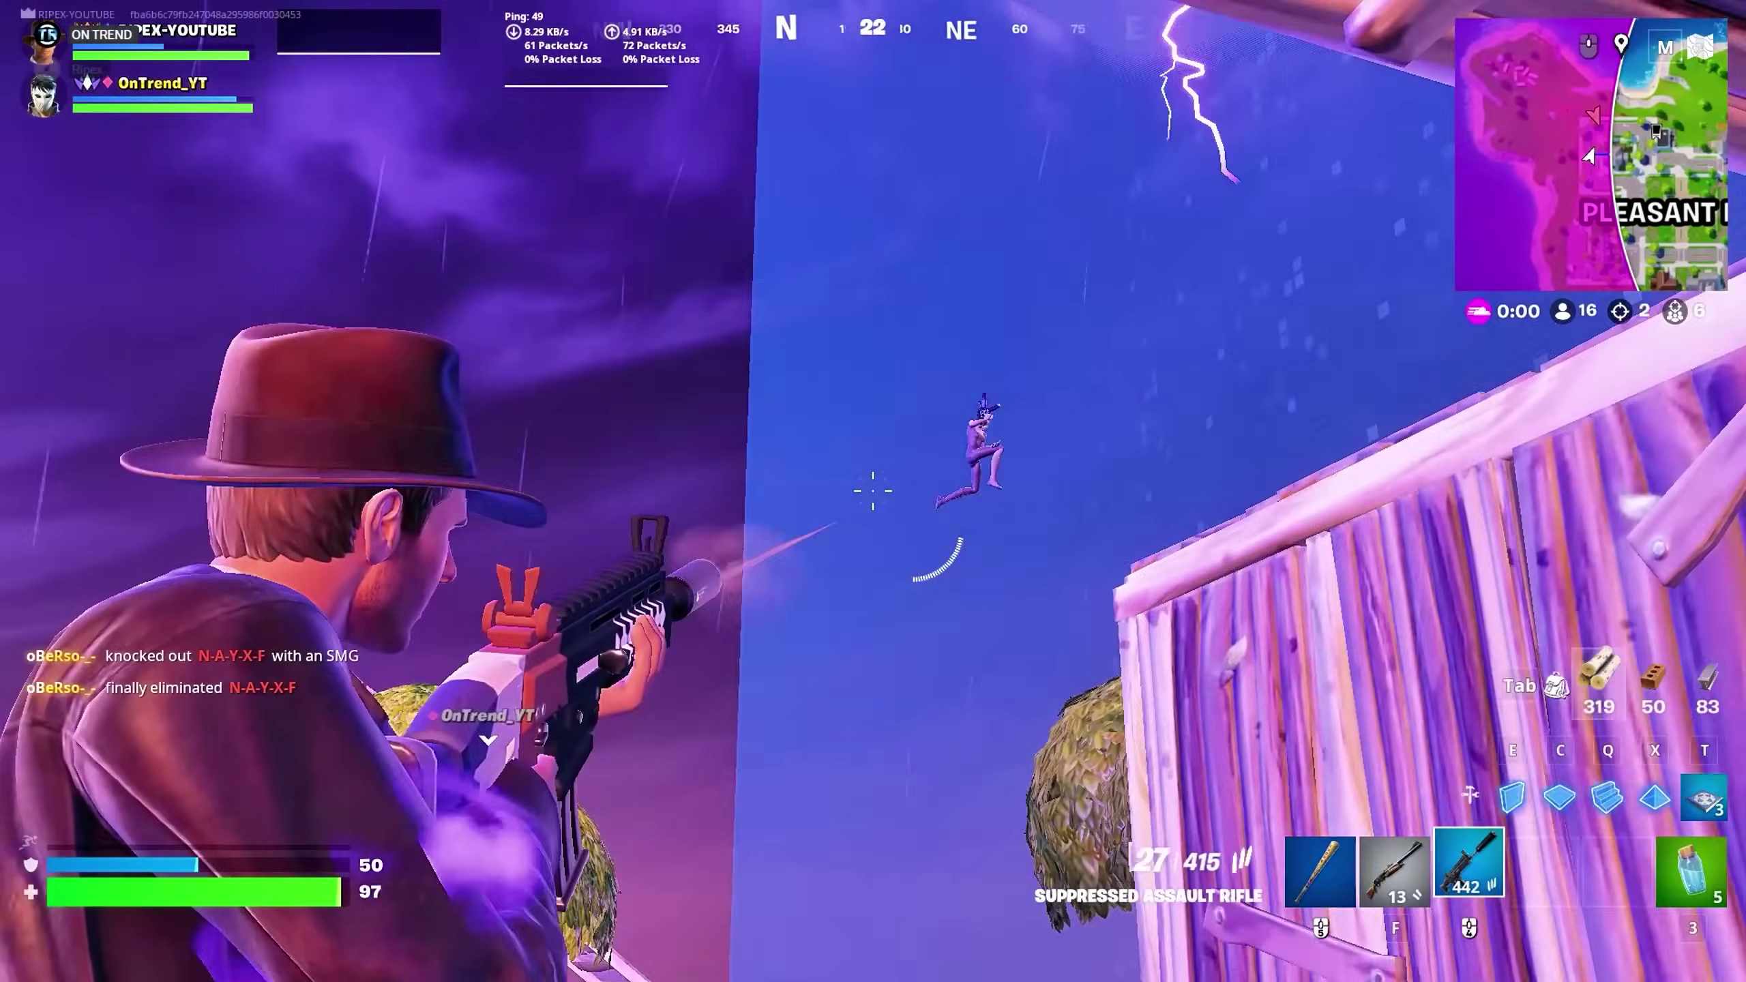
click(873, 490)
click(873, 489)
key(2)
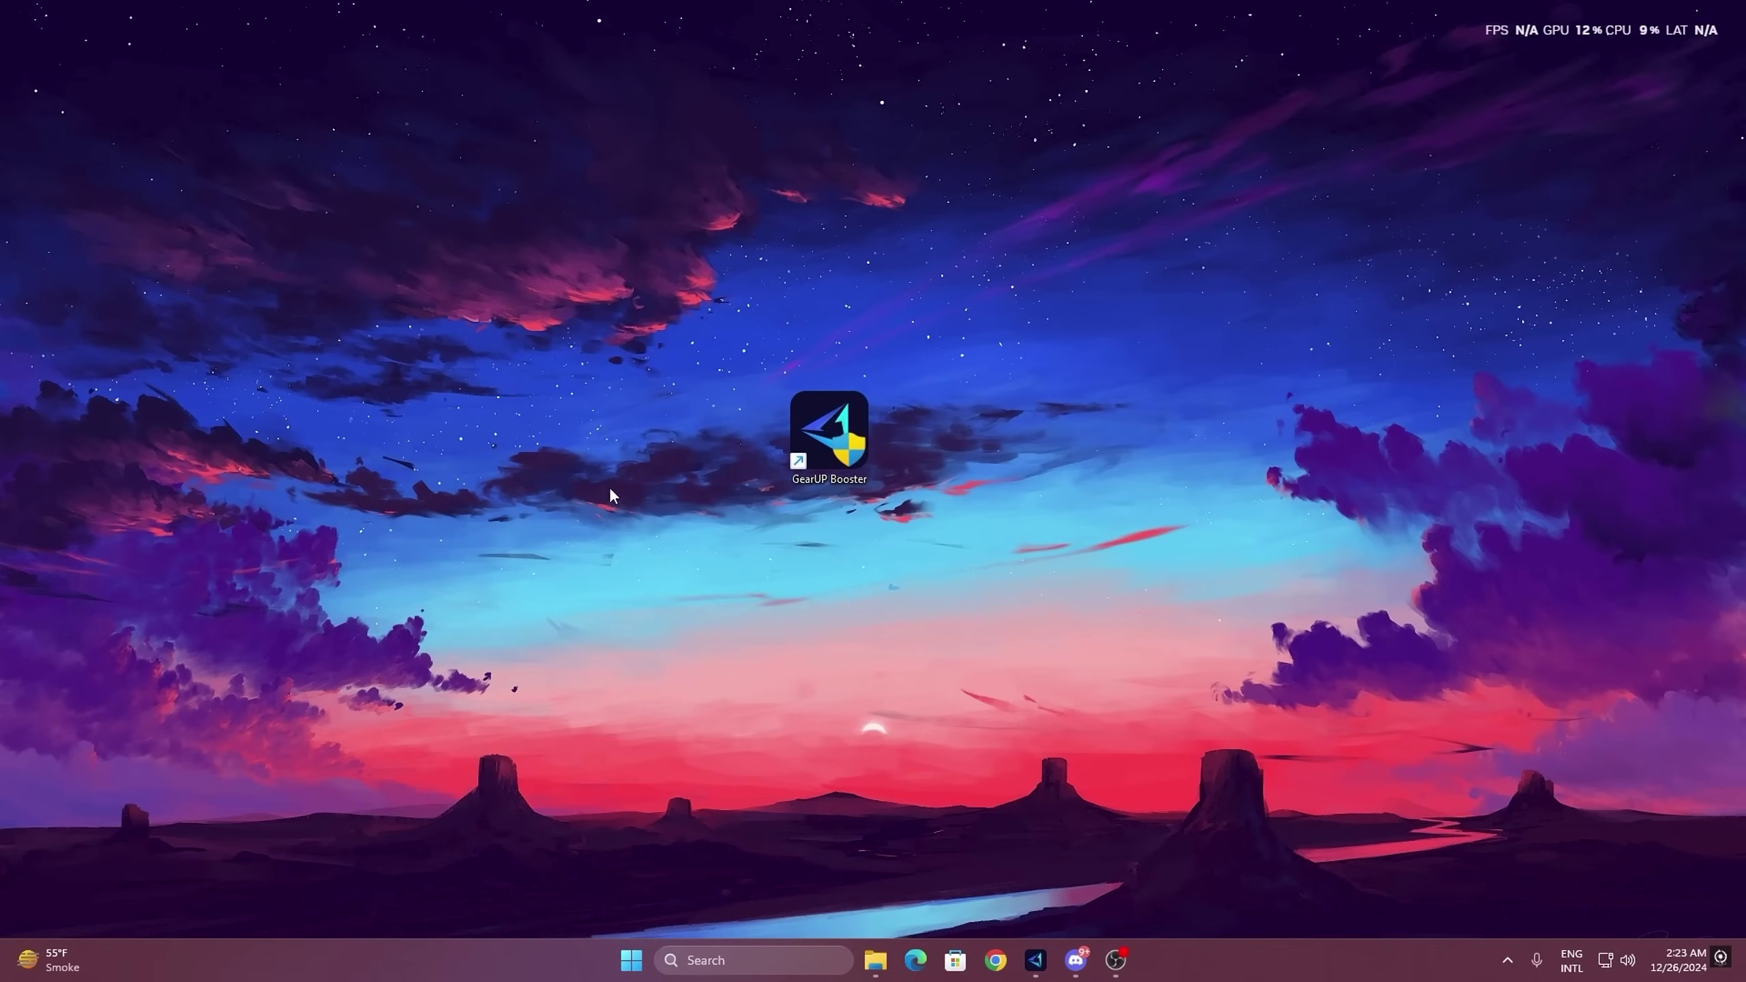
Open GearUP Booster from the desktop and look over the games and apps offered on its home page
double_click(801, 426)
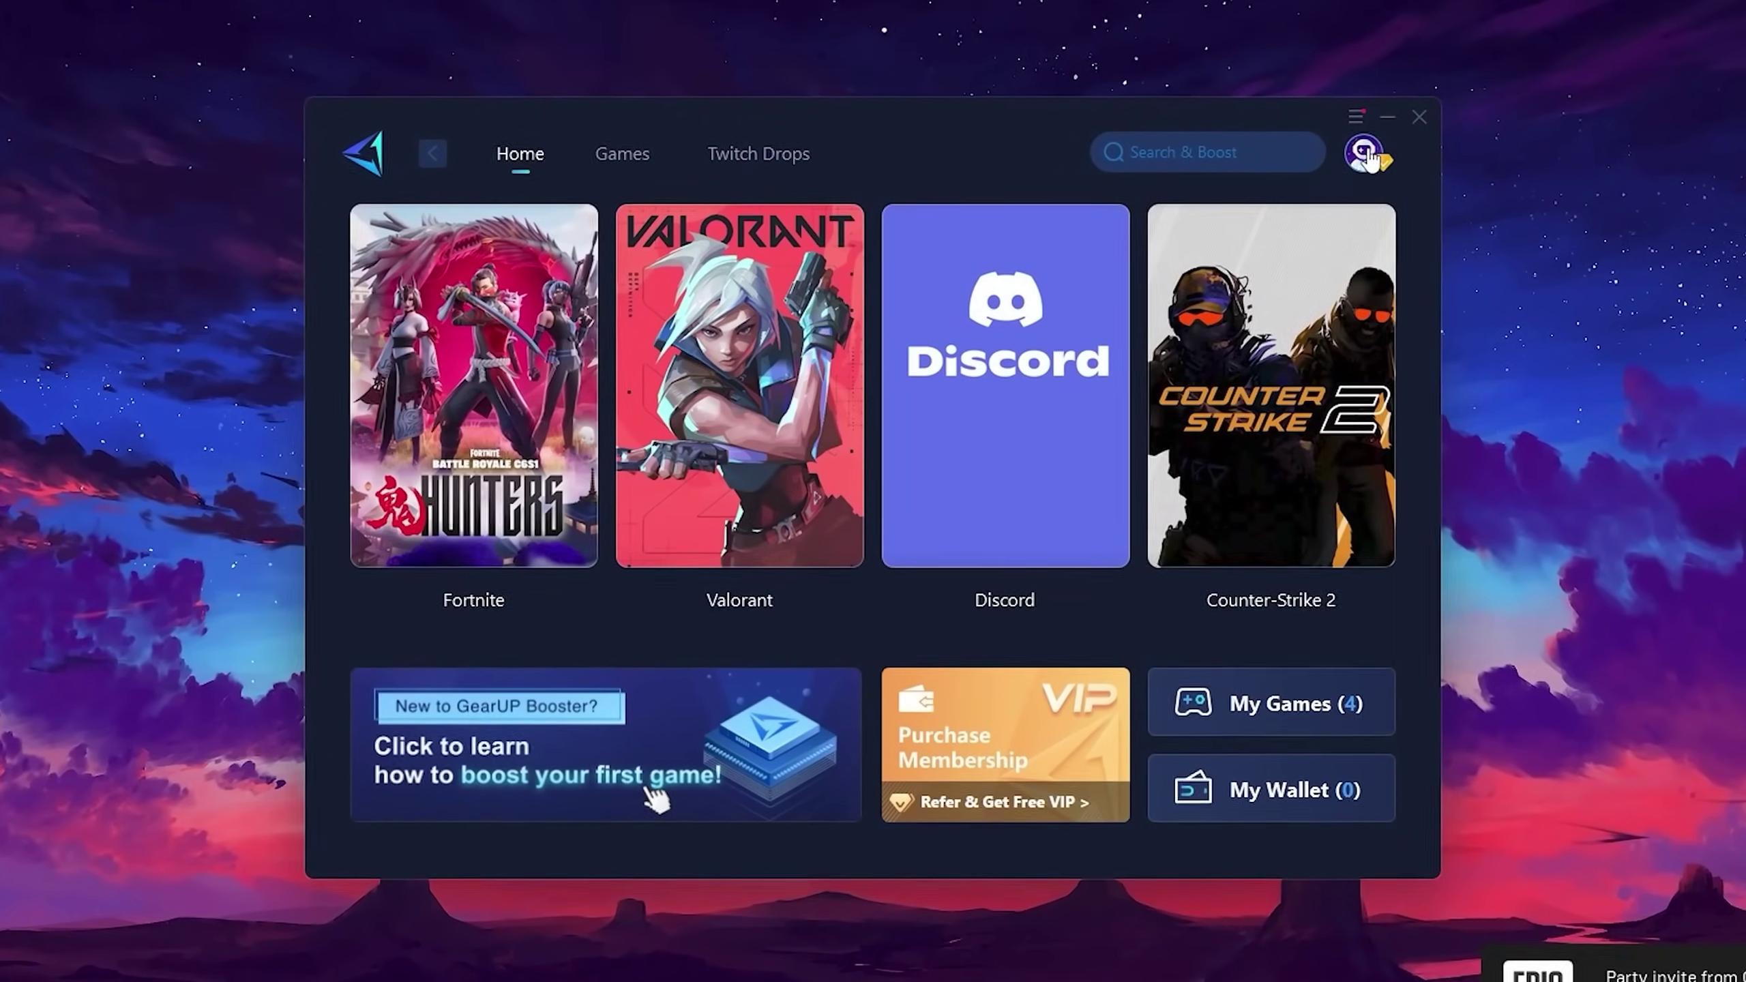
mouse_move(1070, 248)
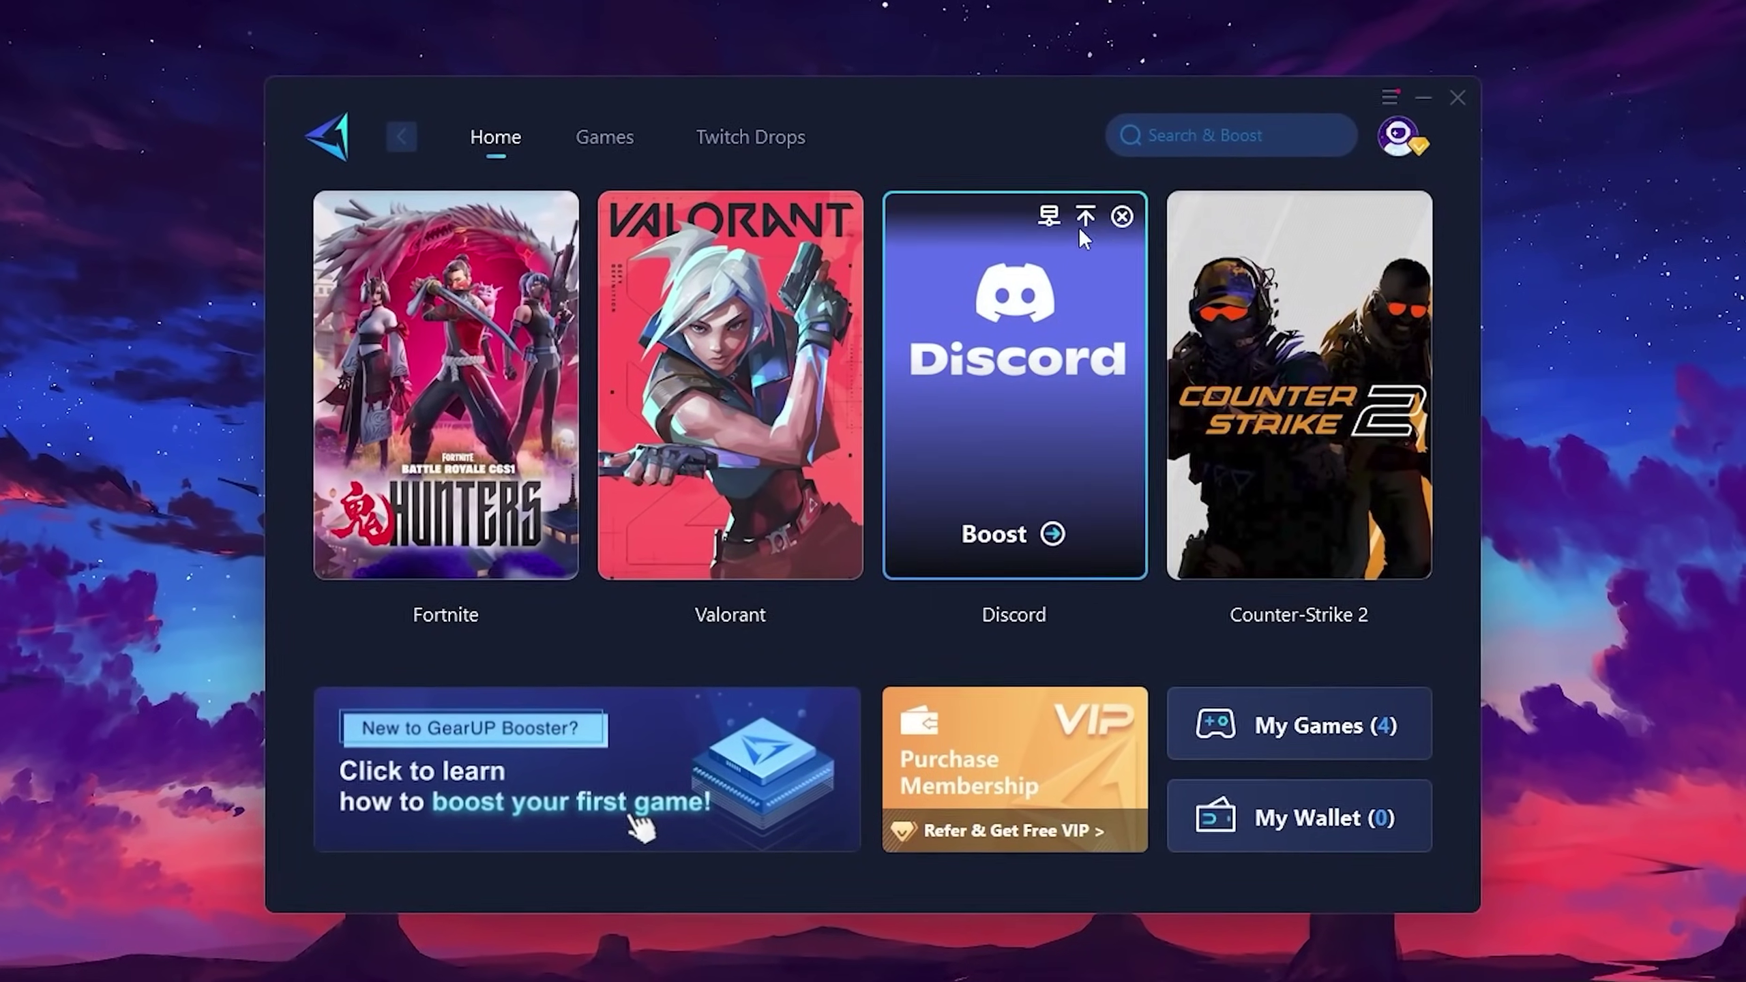
mouse_move(439, 317)
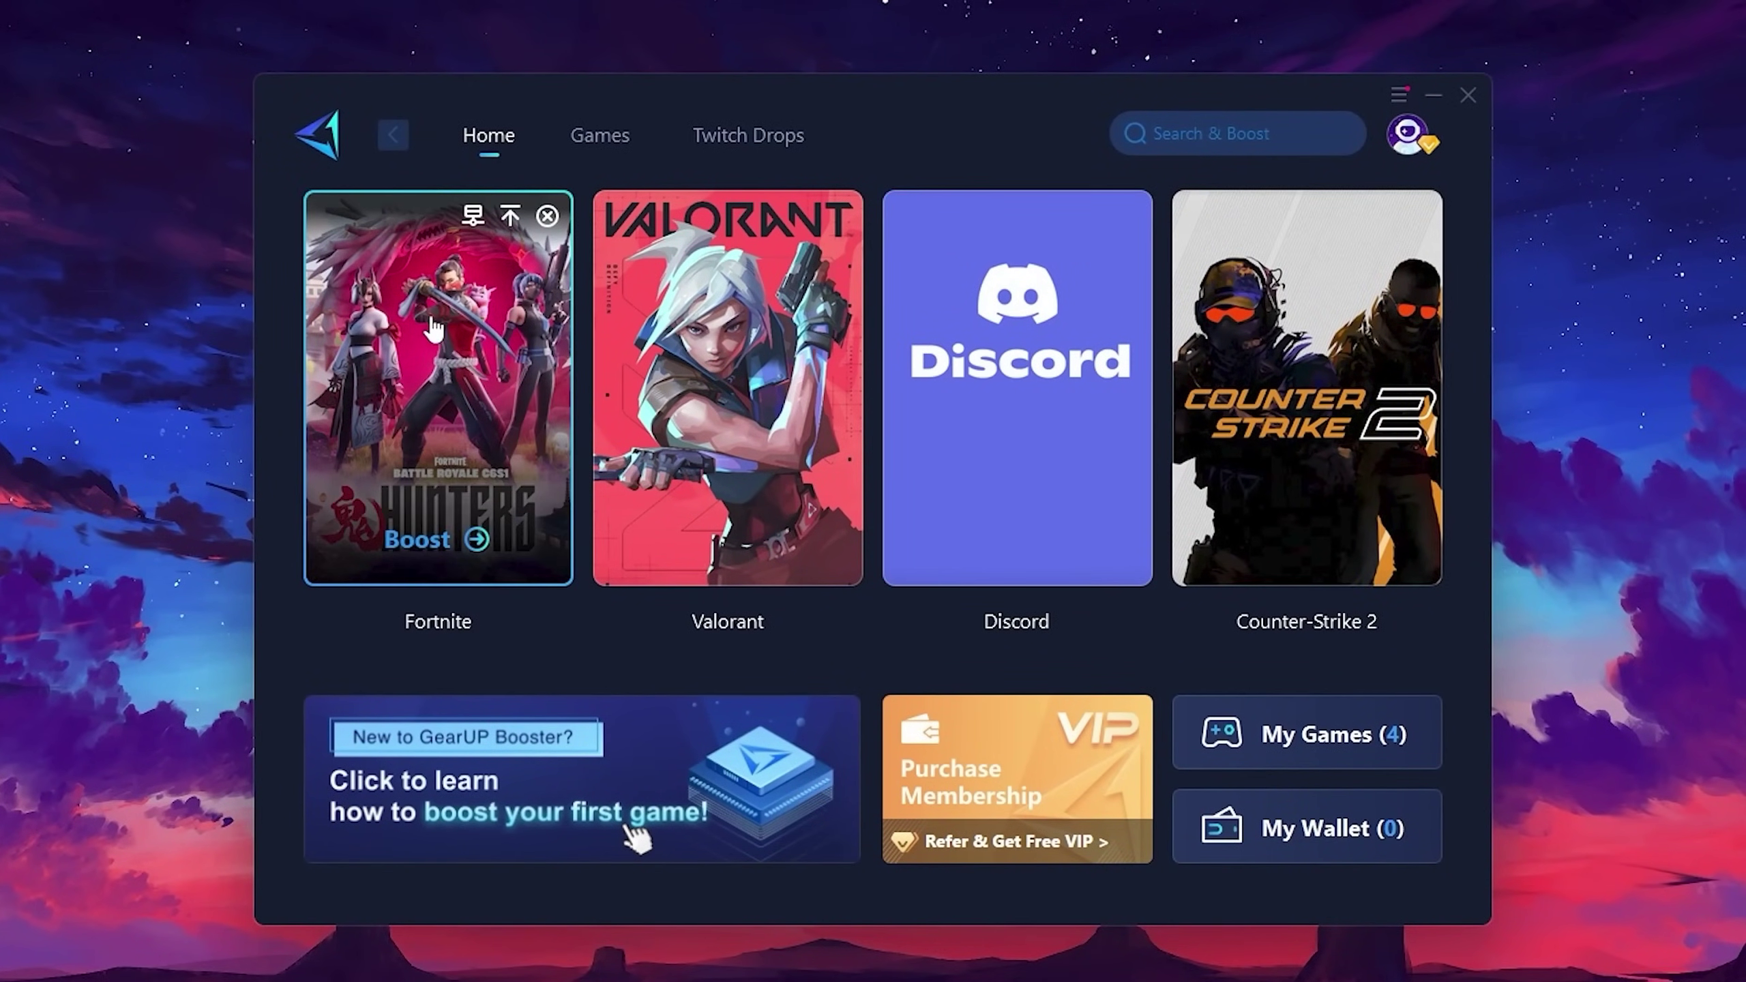
mouse_move(1328, 354)
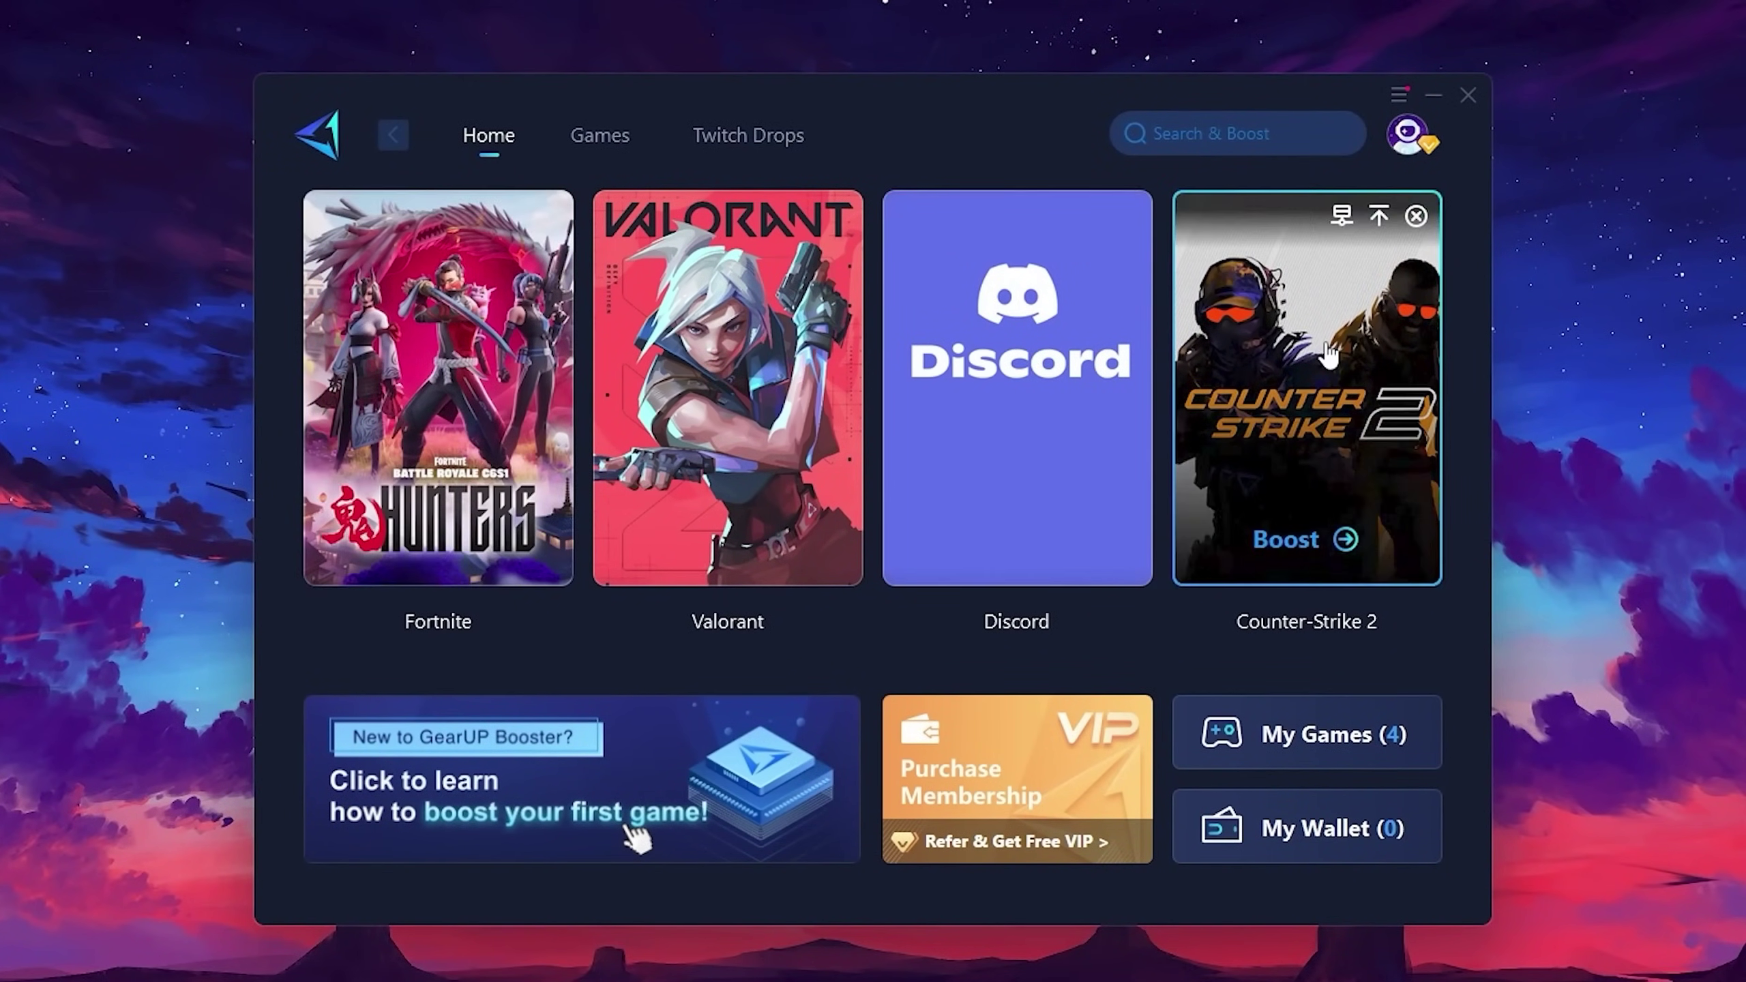
Browse the popular titles in the Games catalogue and return to the home page
click(592, 141)
mouse_move(839, 318)
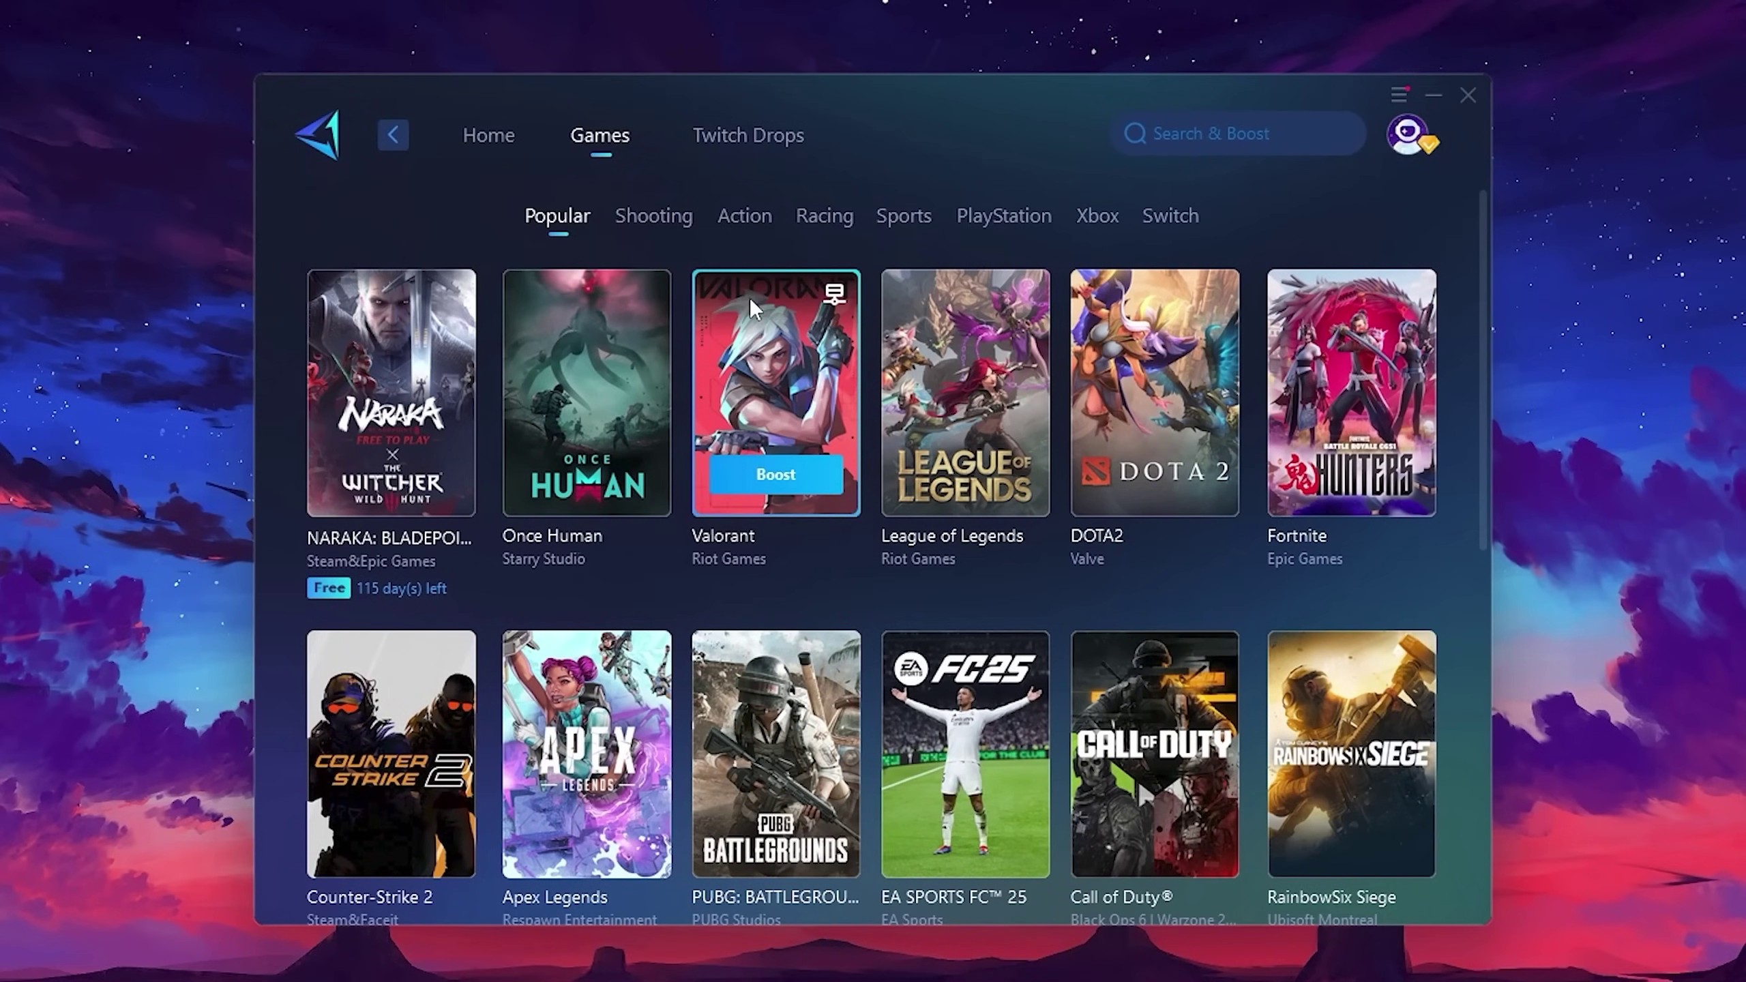
mouse_move(1203, 331)
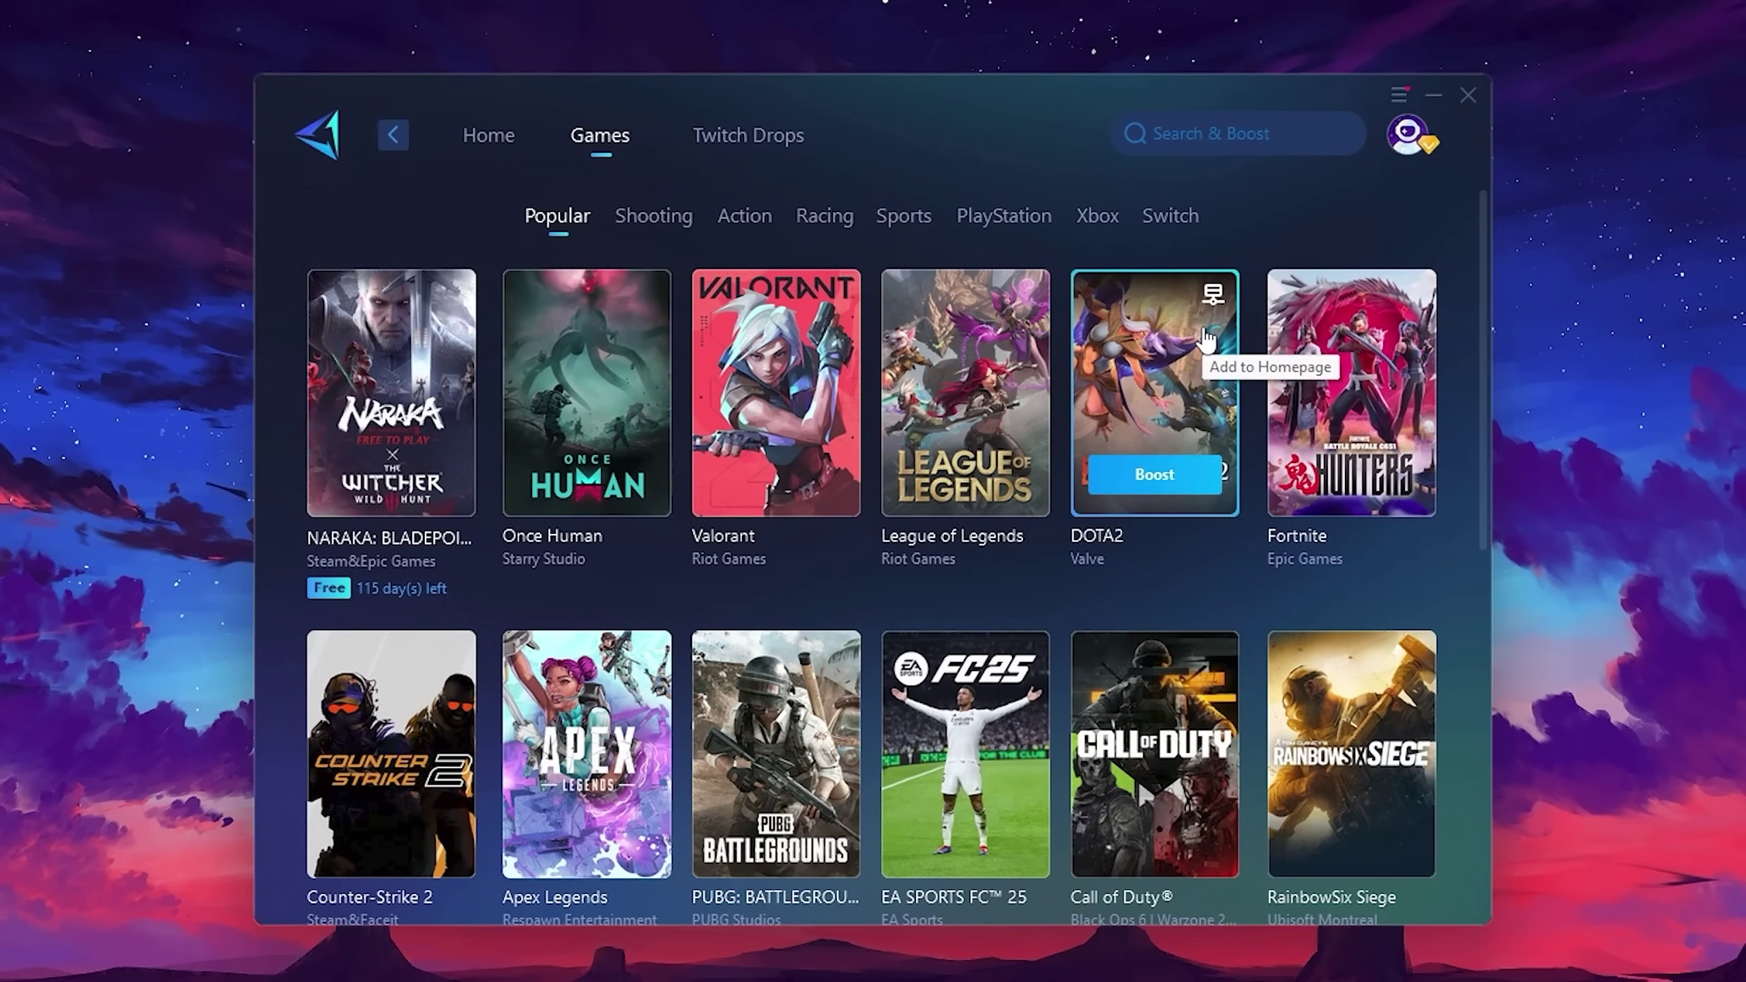
click(493, 146)
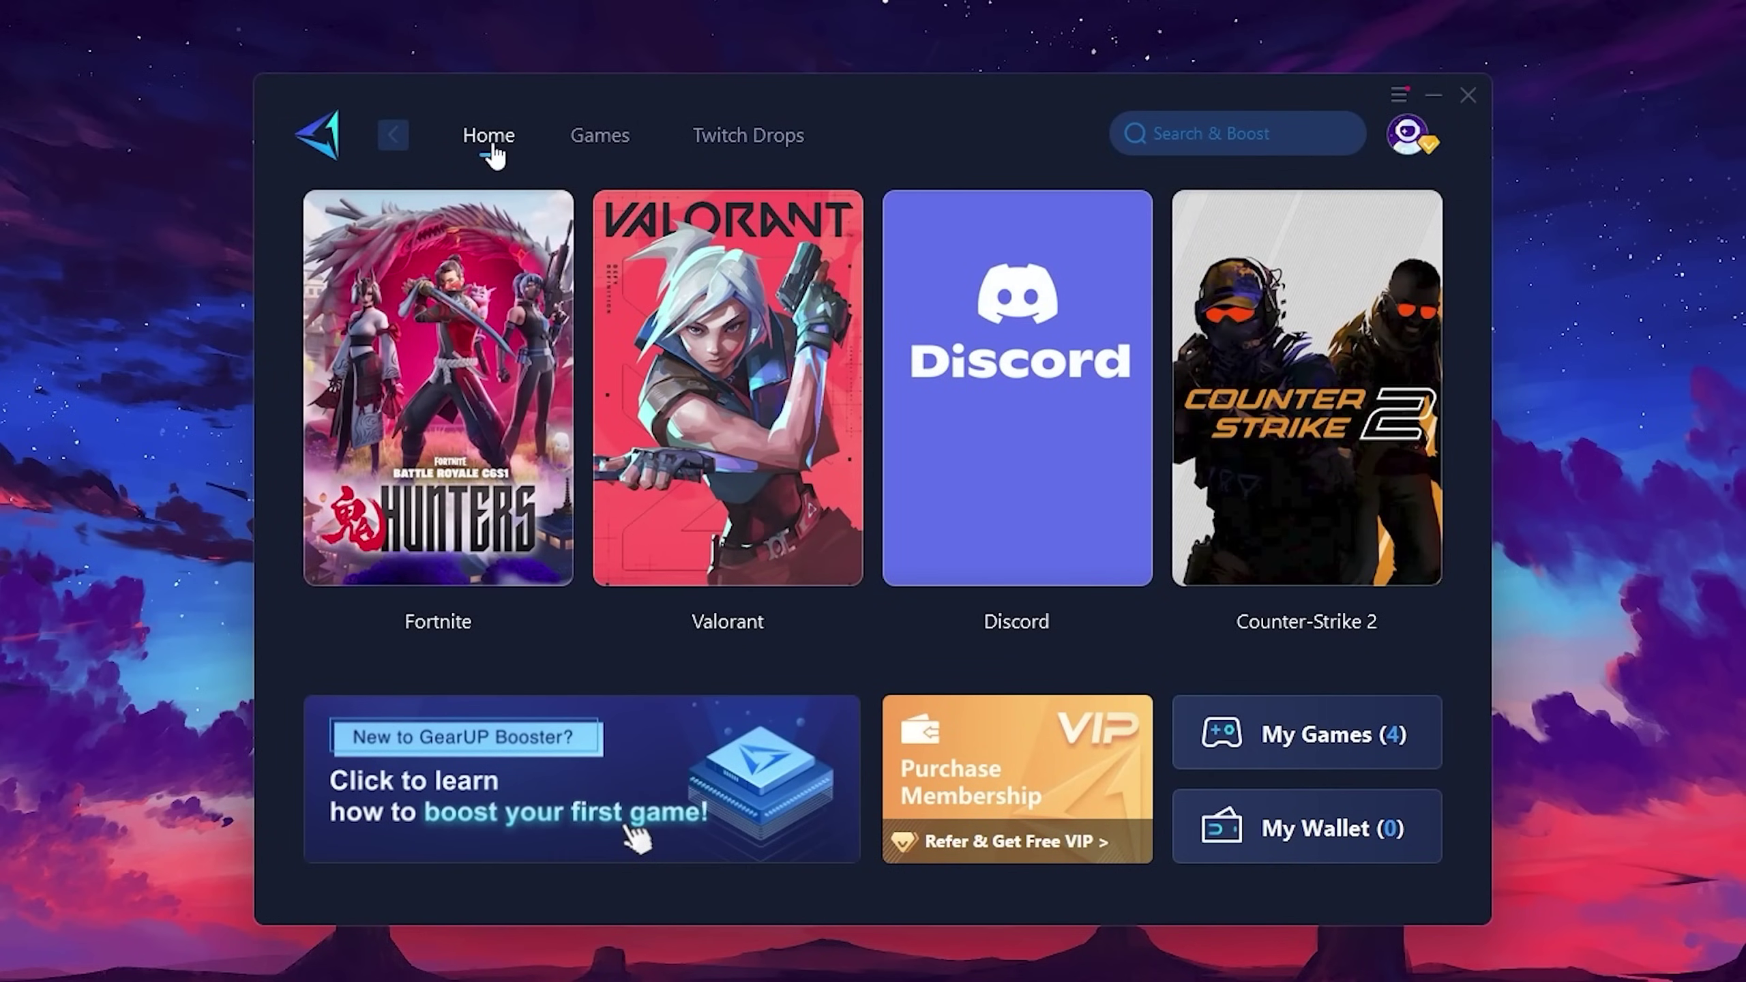
Start boosting Fortnite and review its game server regions, keeping Middle East selected
mouse_move(464, 375)
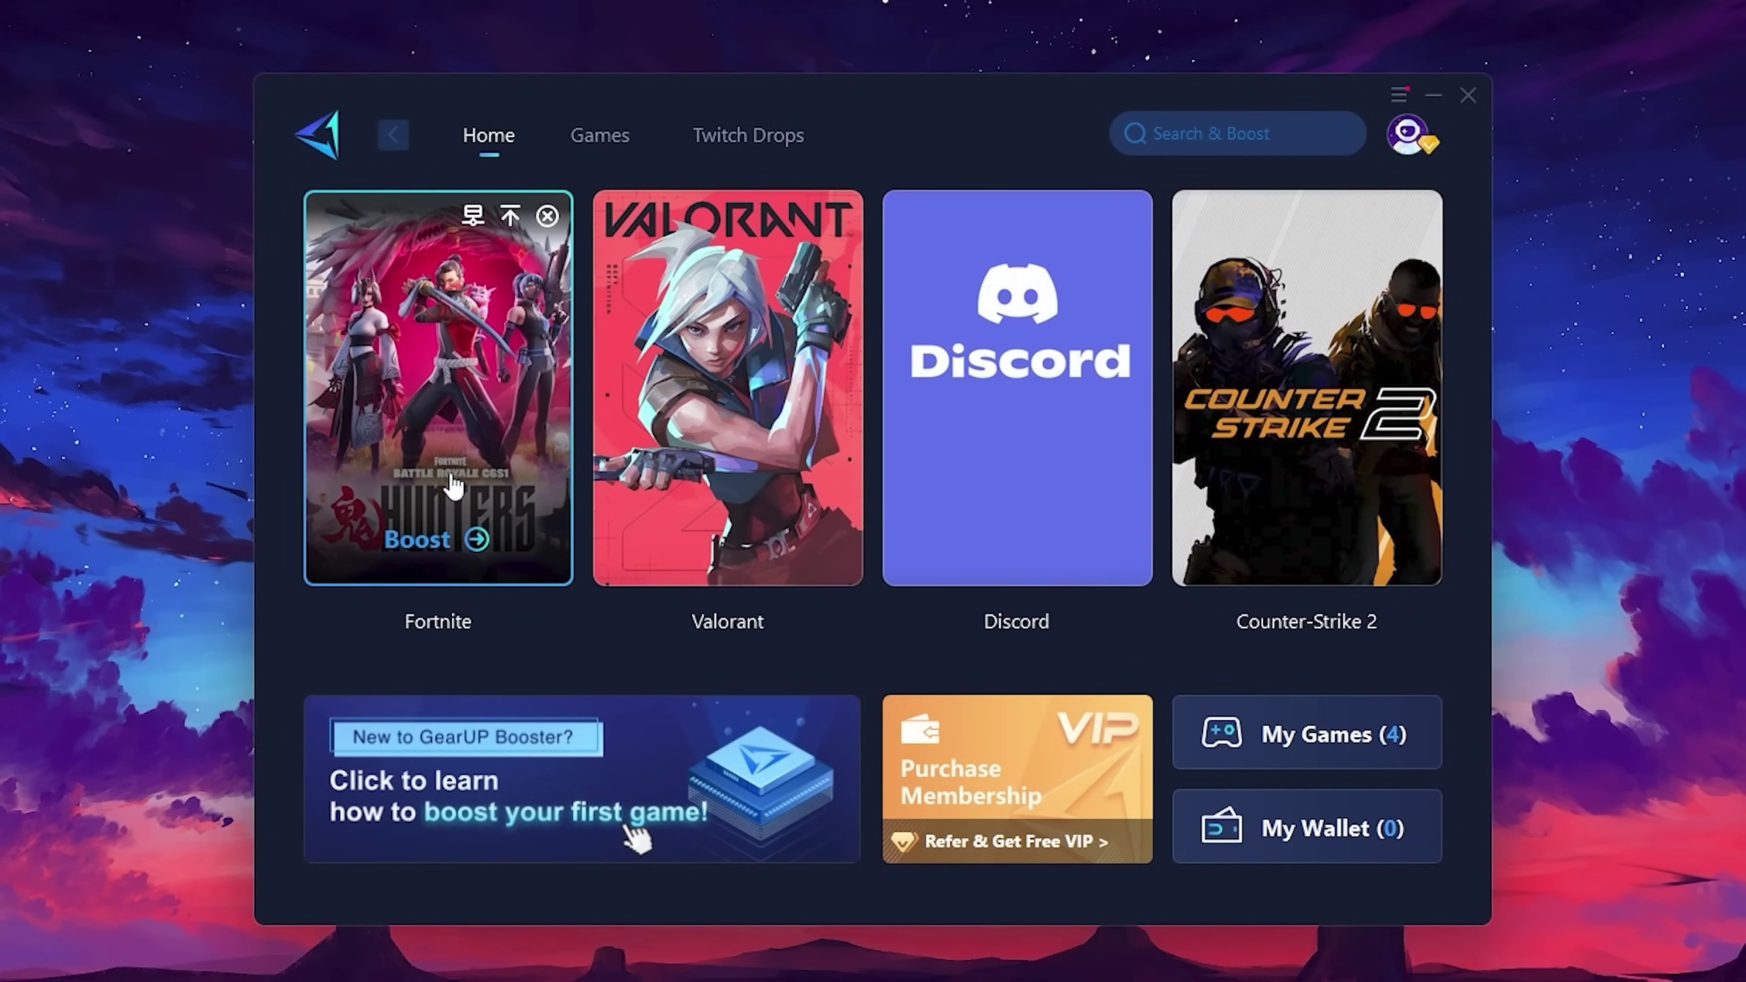
click(418, 541)
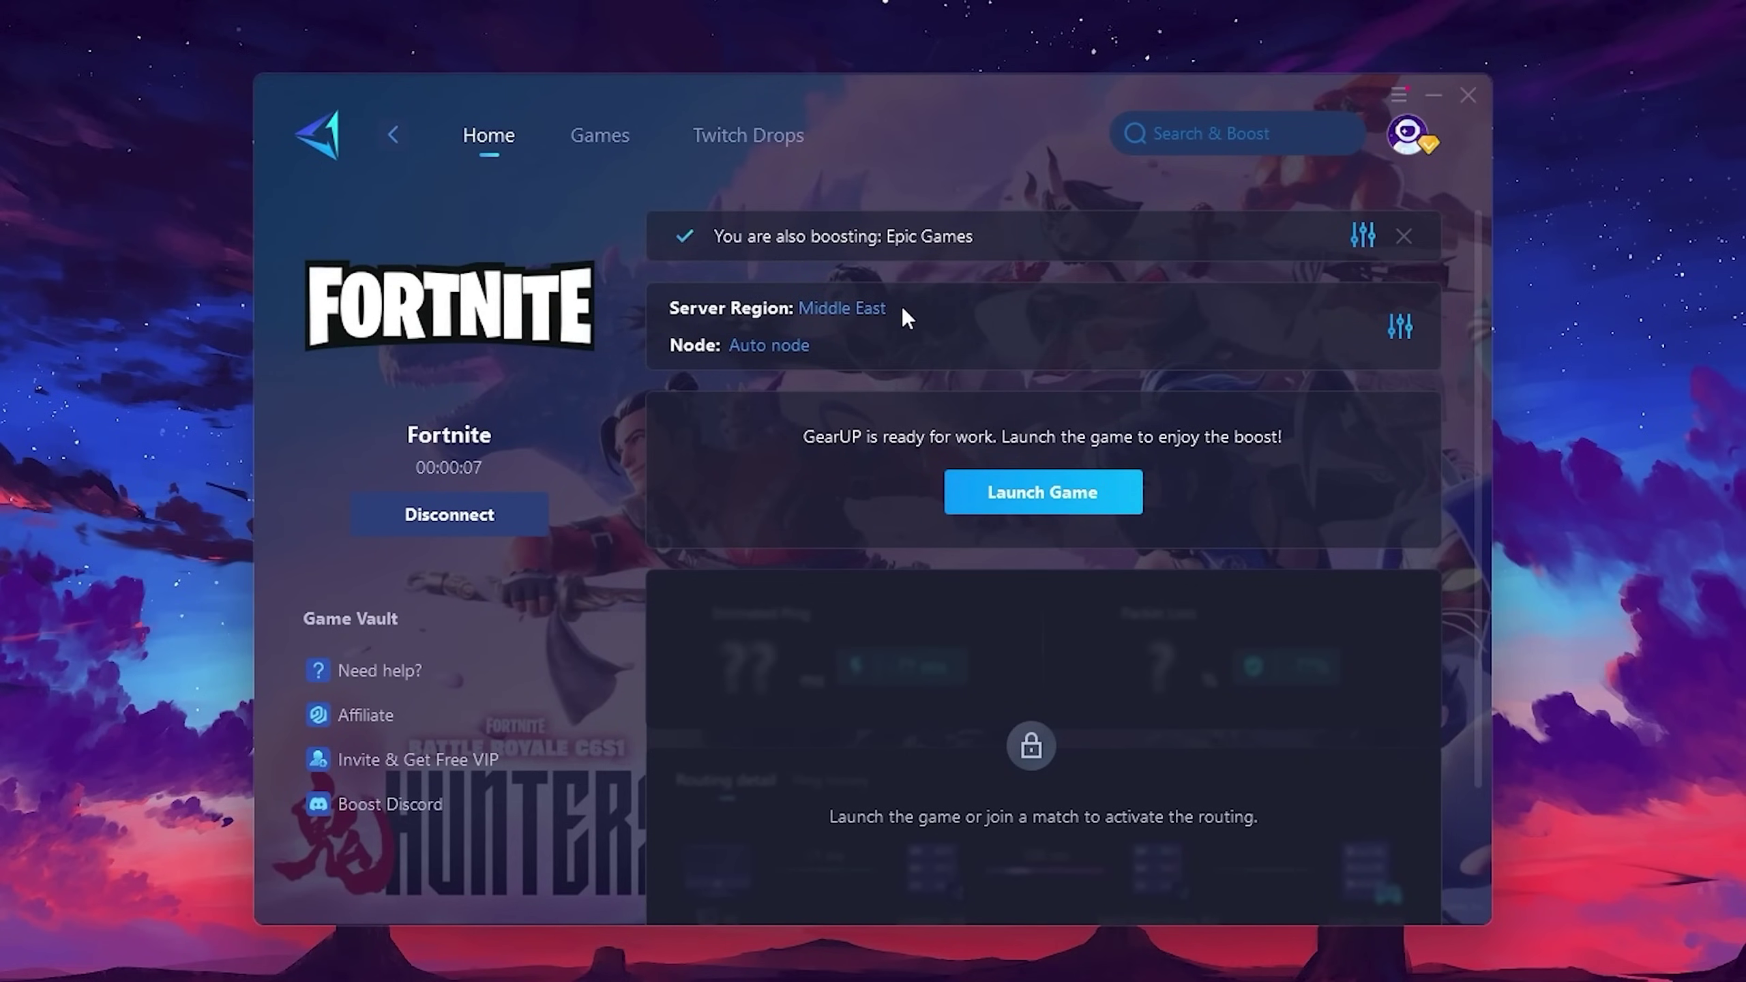
click(844, 307)
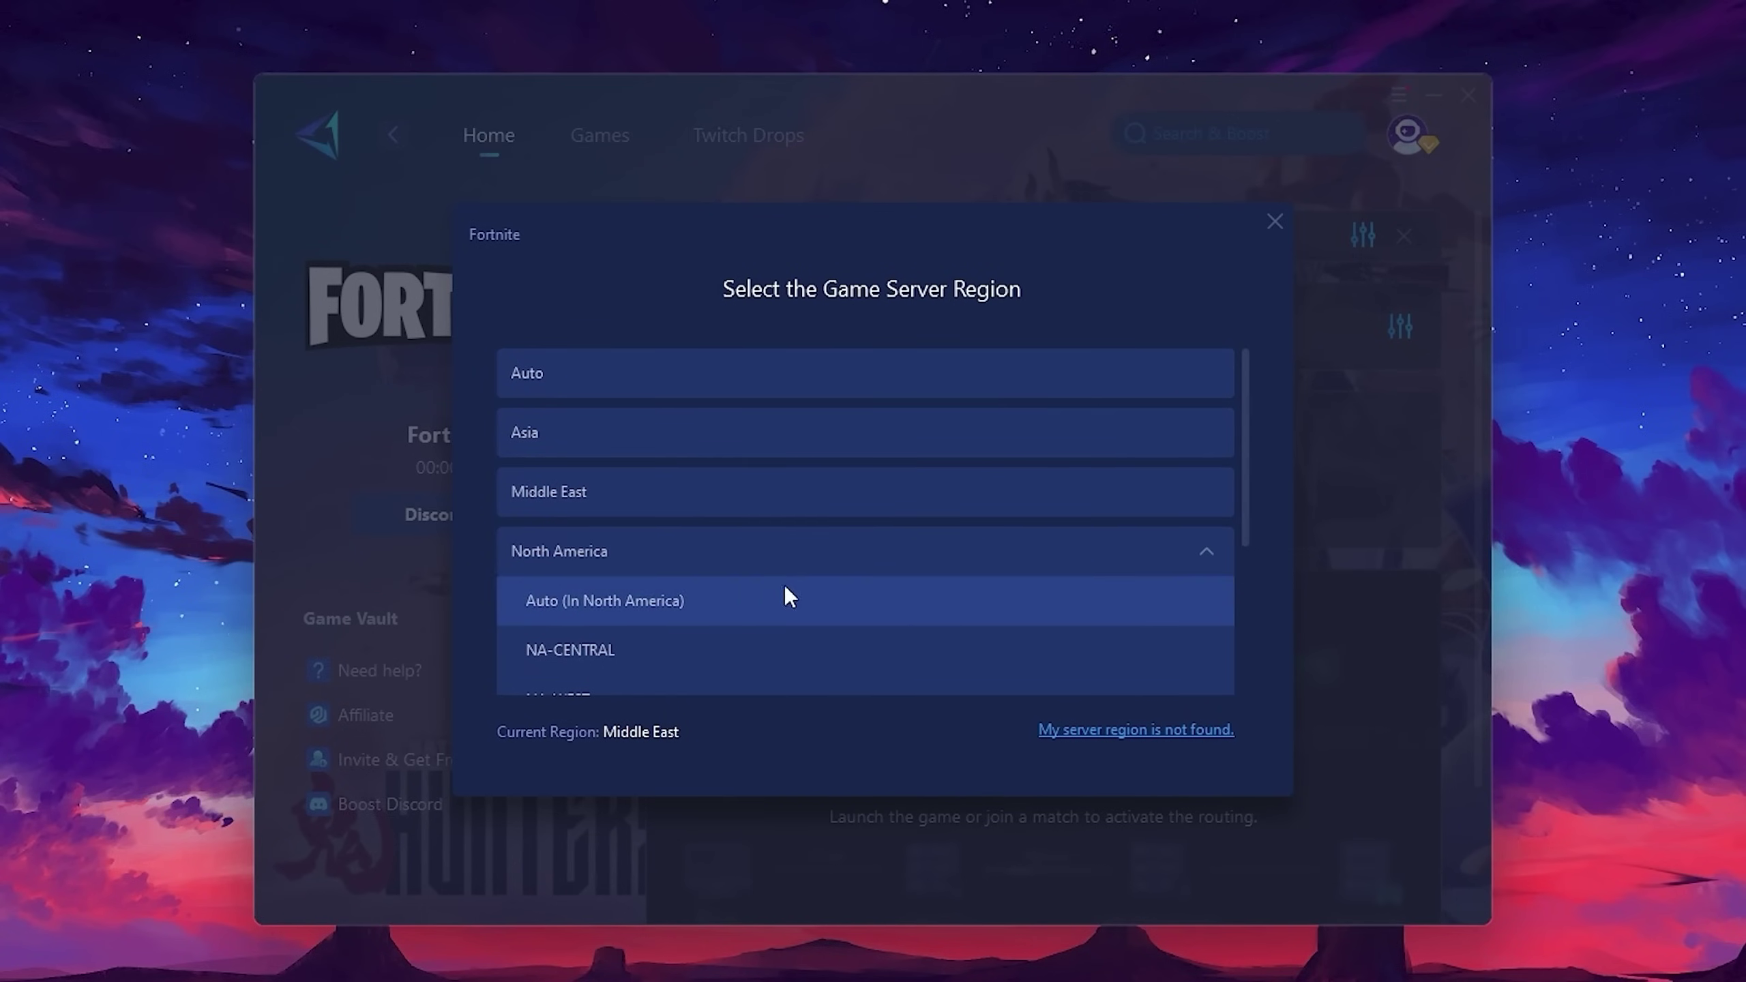
scroll(807, 534, down, 1)
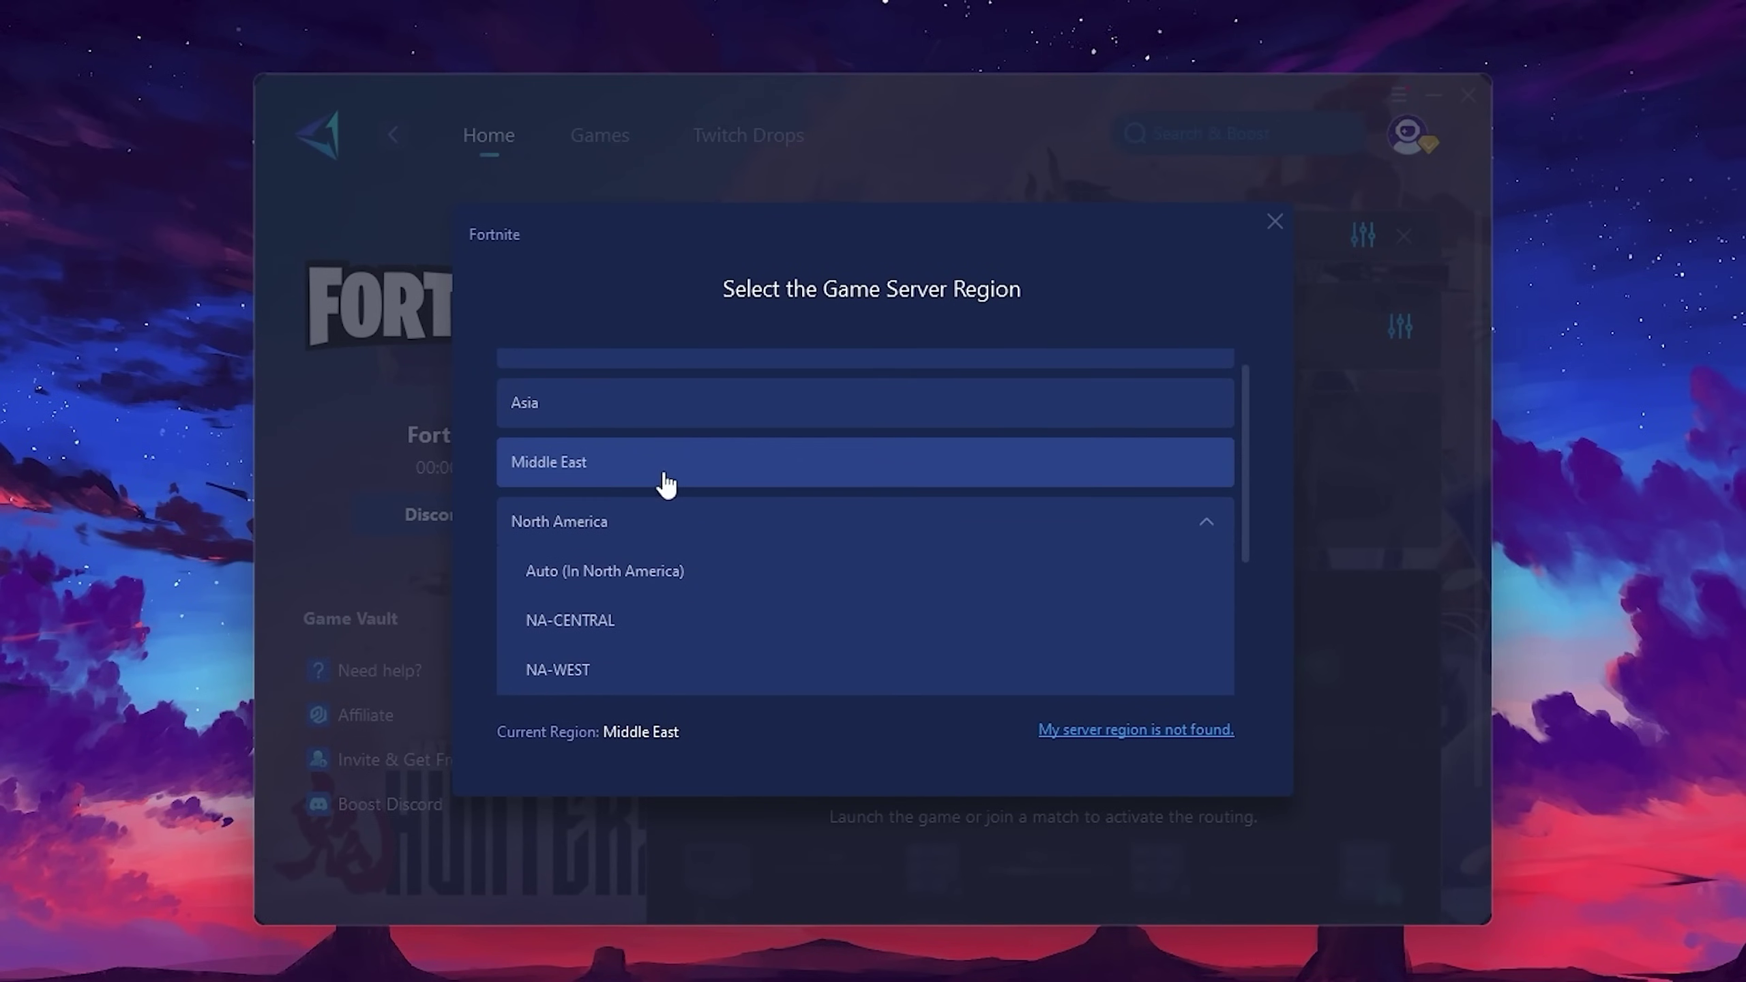
click(1274, 221)
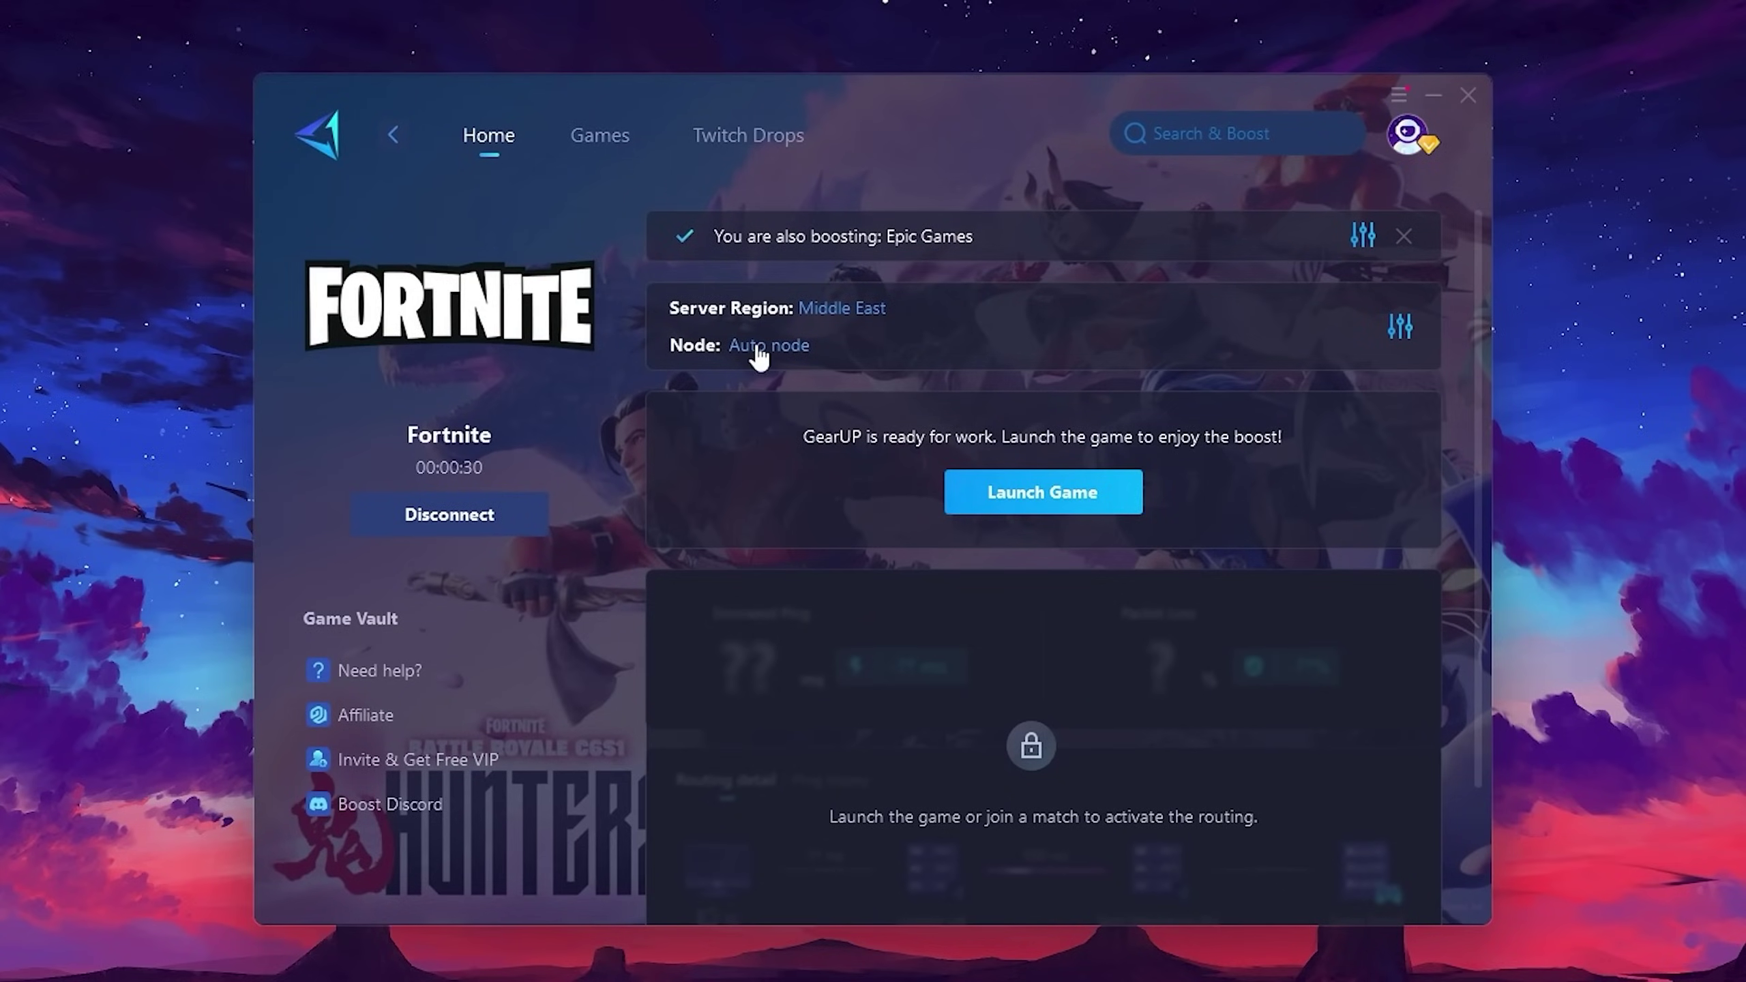
Review the Fortnite server nodes with their ping and mode, and close the list without changing the Auto node
click(758, 354)
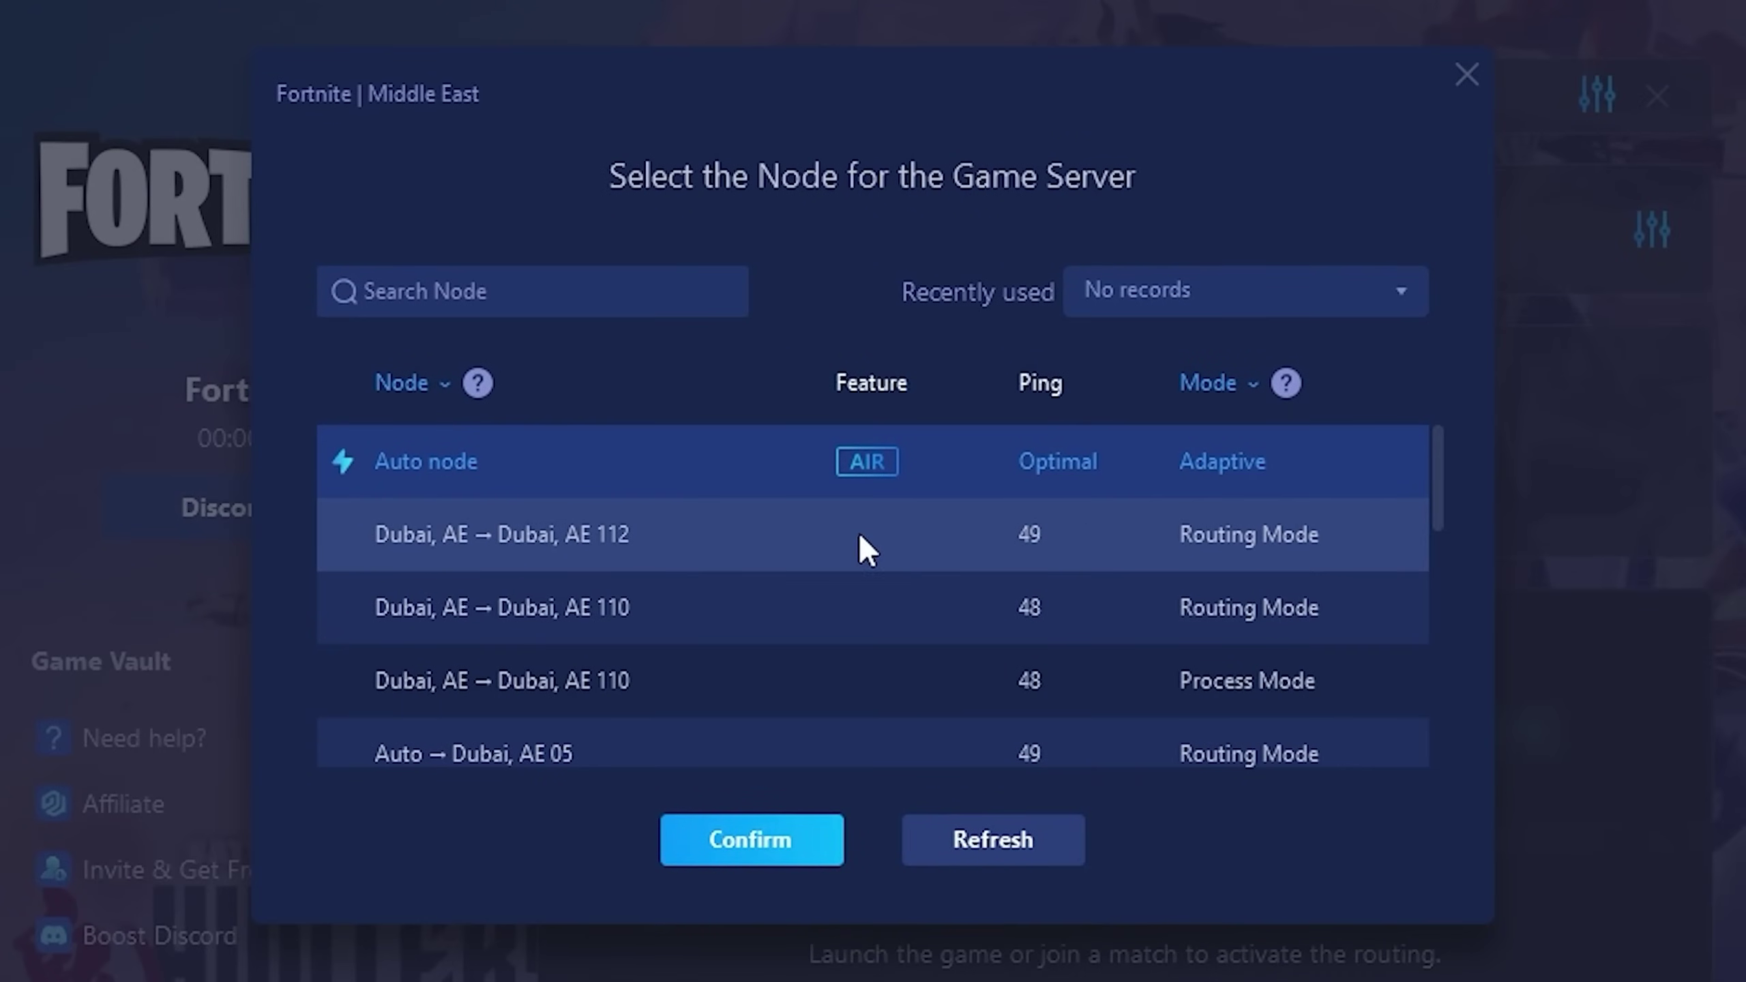
scroll(866, 551, down, 2)
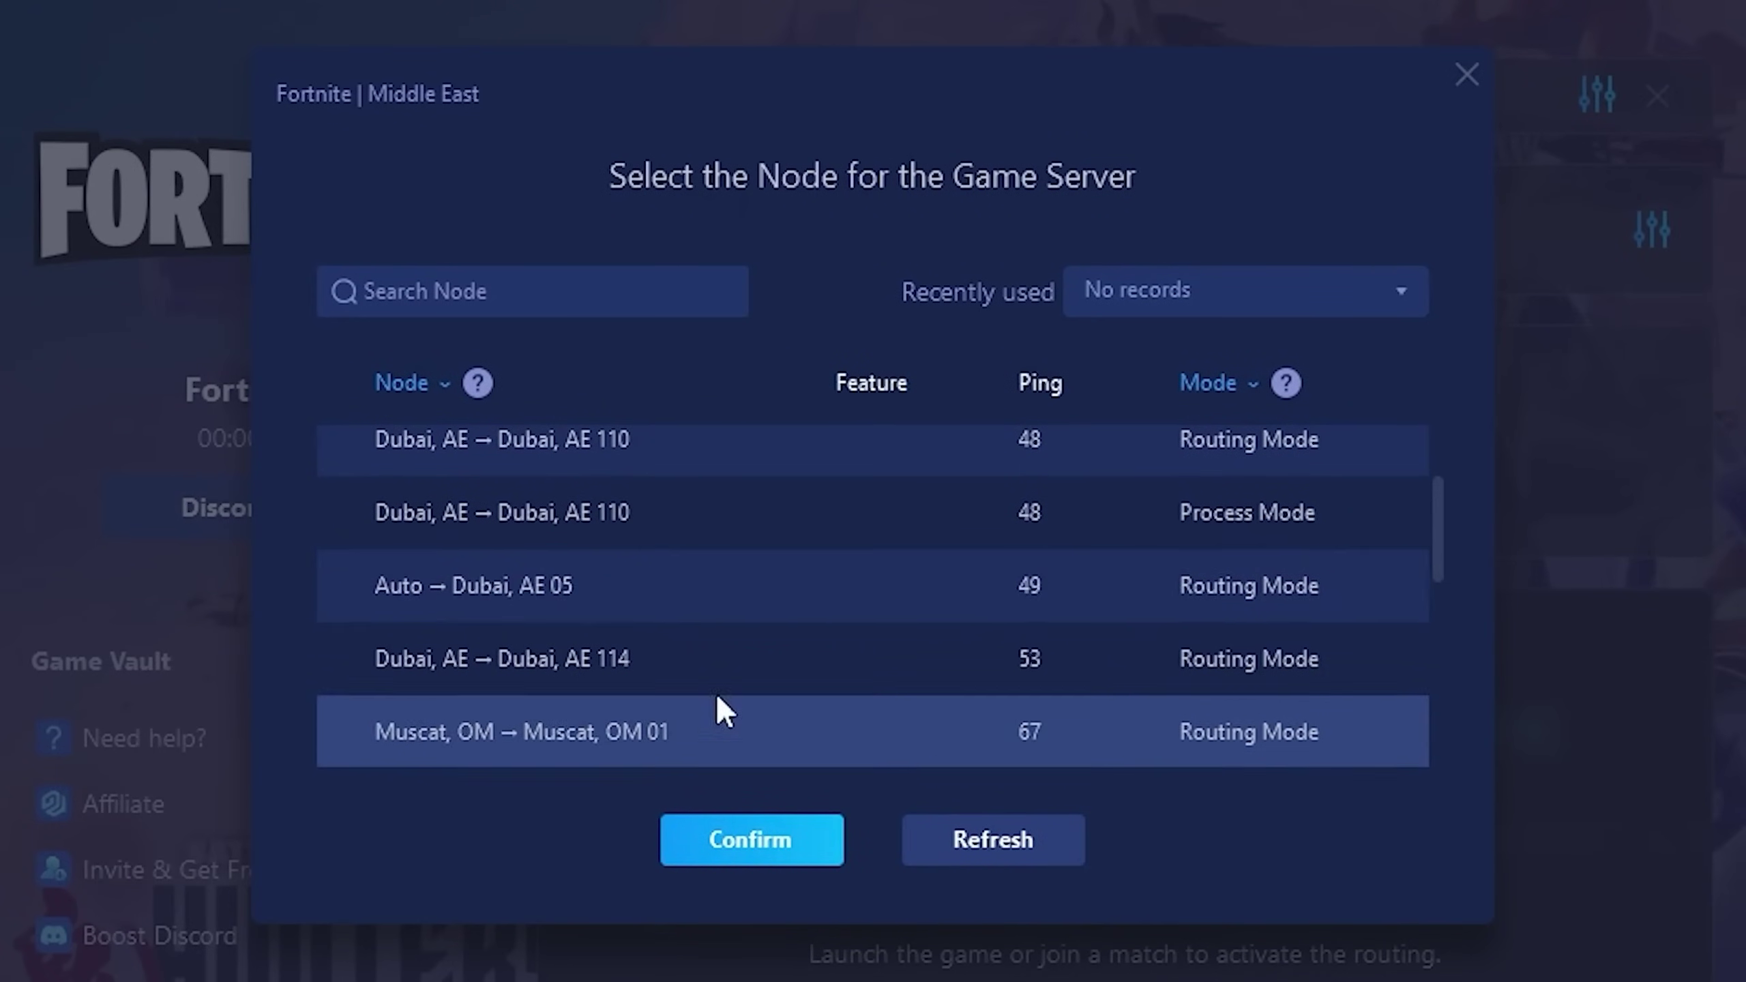
scroll(1157, 623, up, 2)
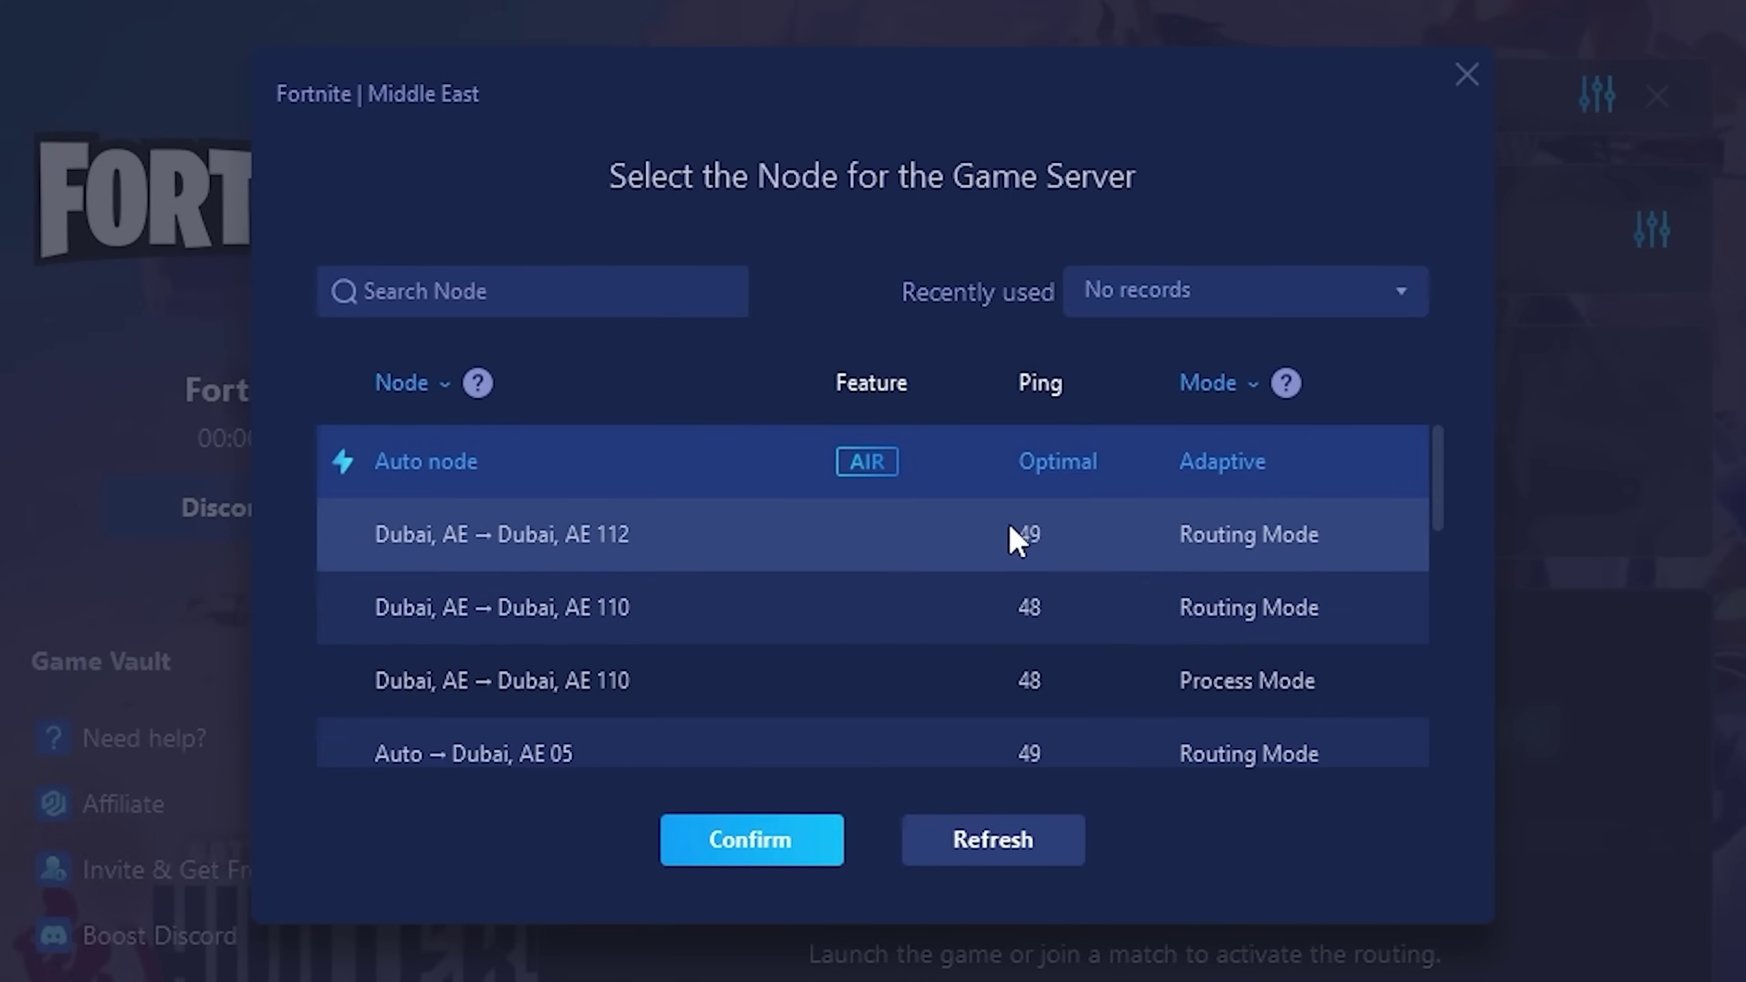
click(1467, 73)
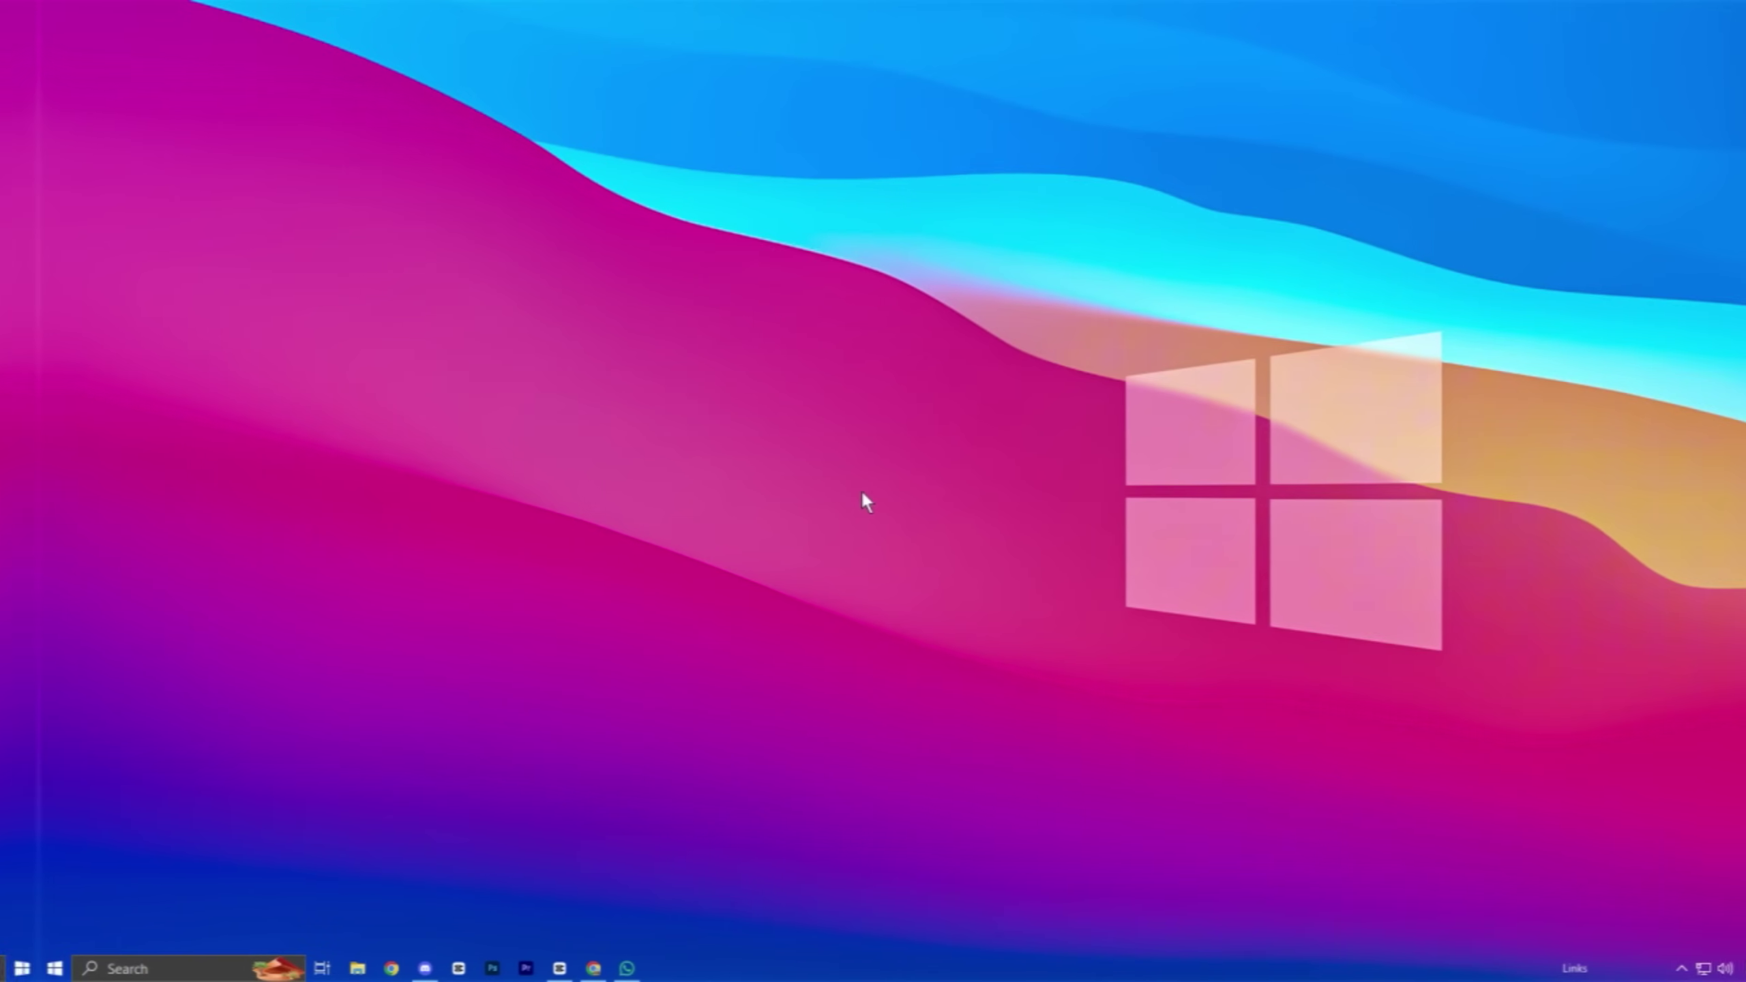
Open Device Manager and display the advanced properties of the Intel(R) 82579LM Gigabit Network Connection adapter
key(super+x)
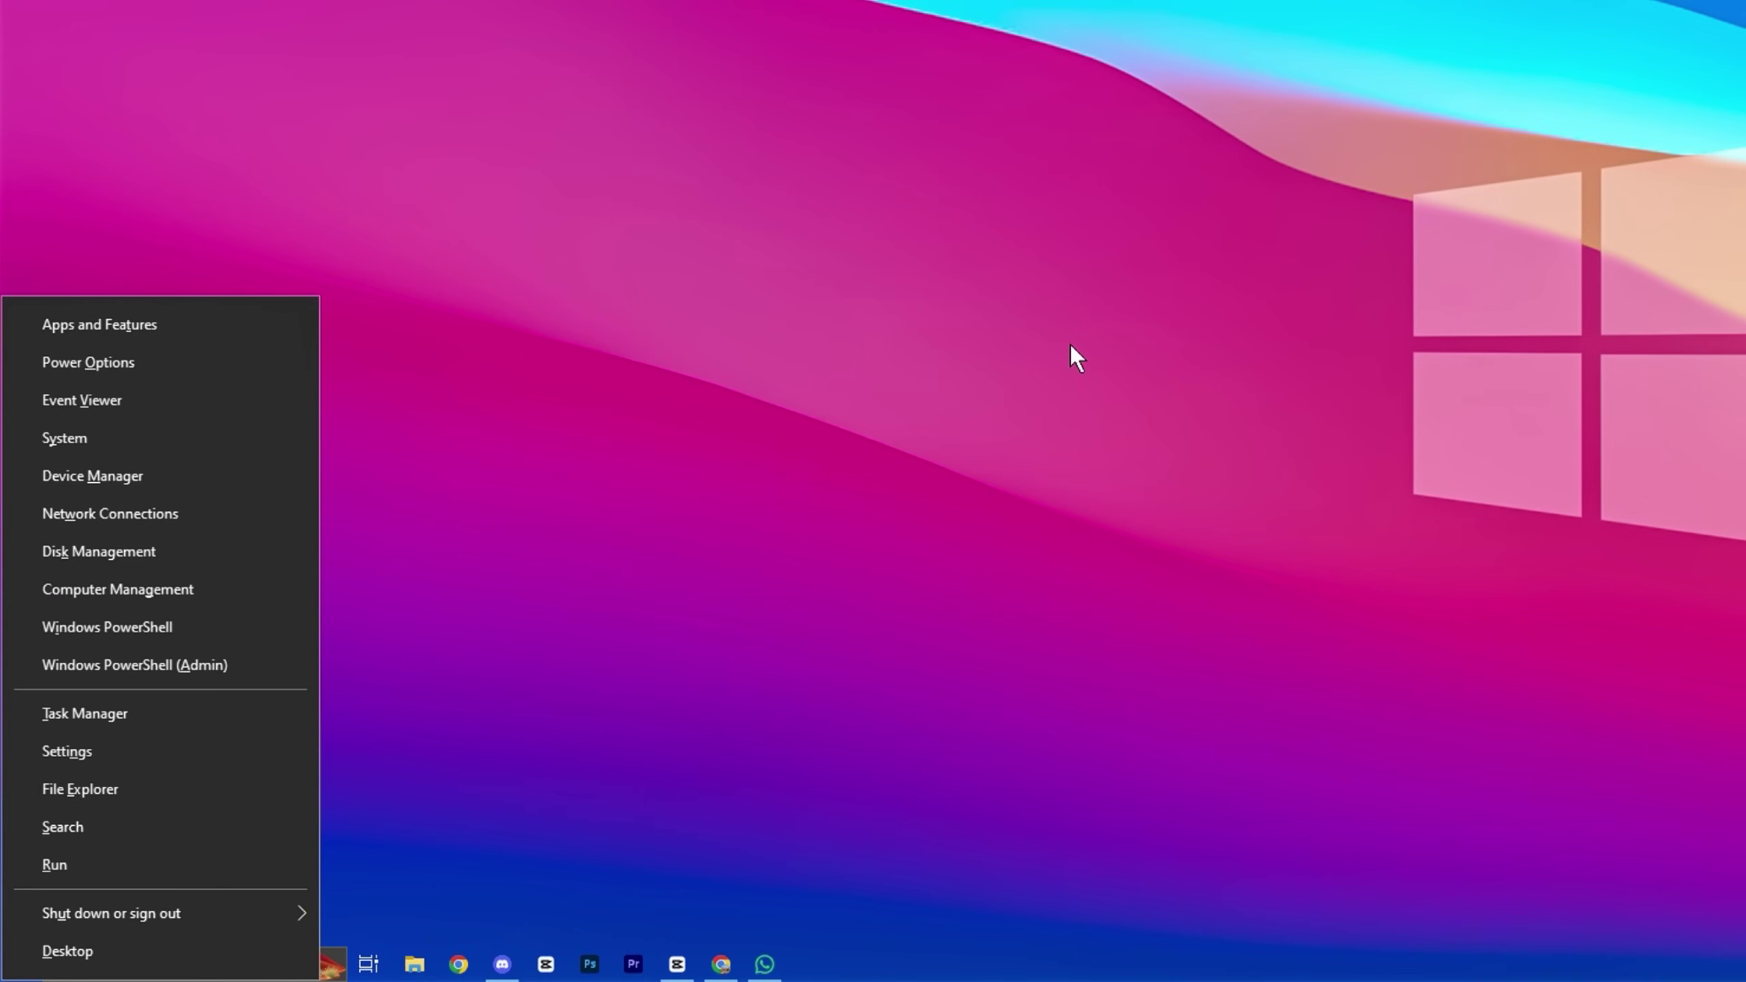
click(117, 470)
double_click(533, 414)
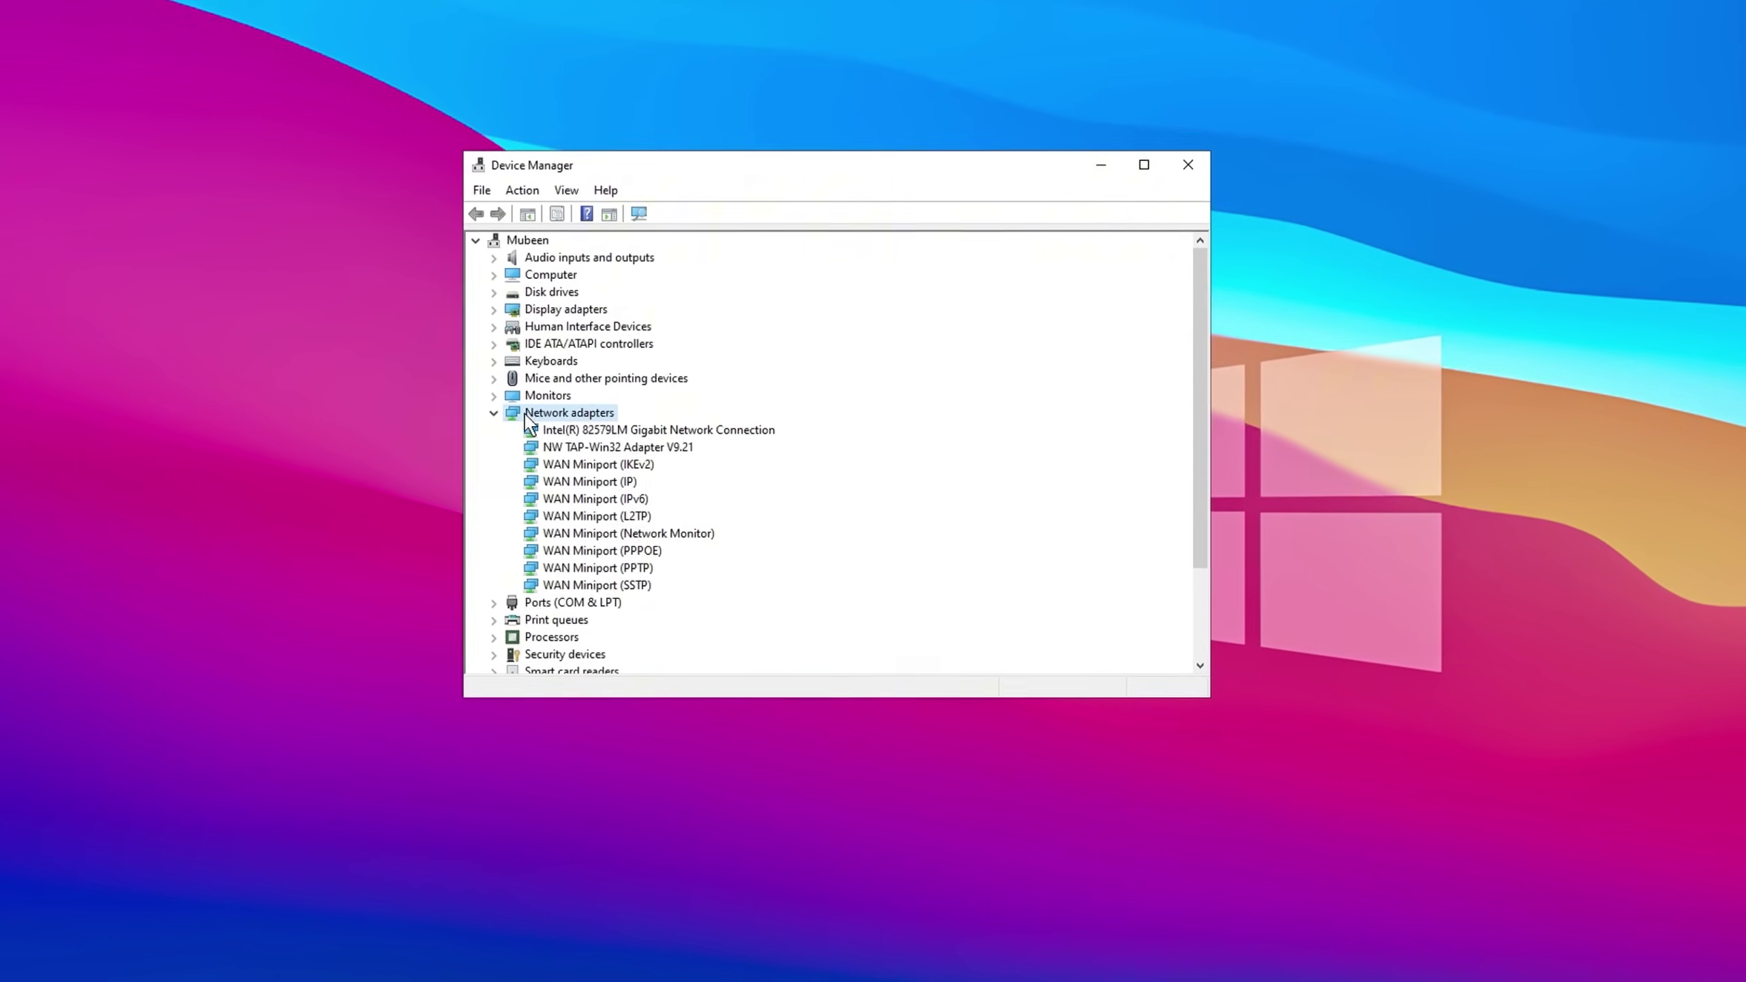
click(633, 430)
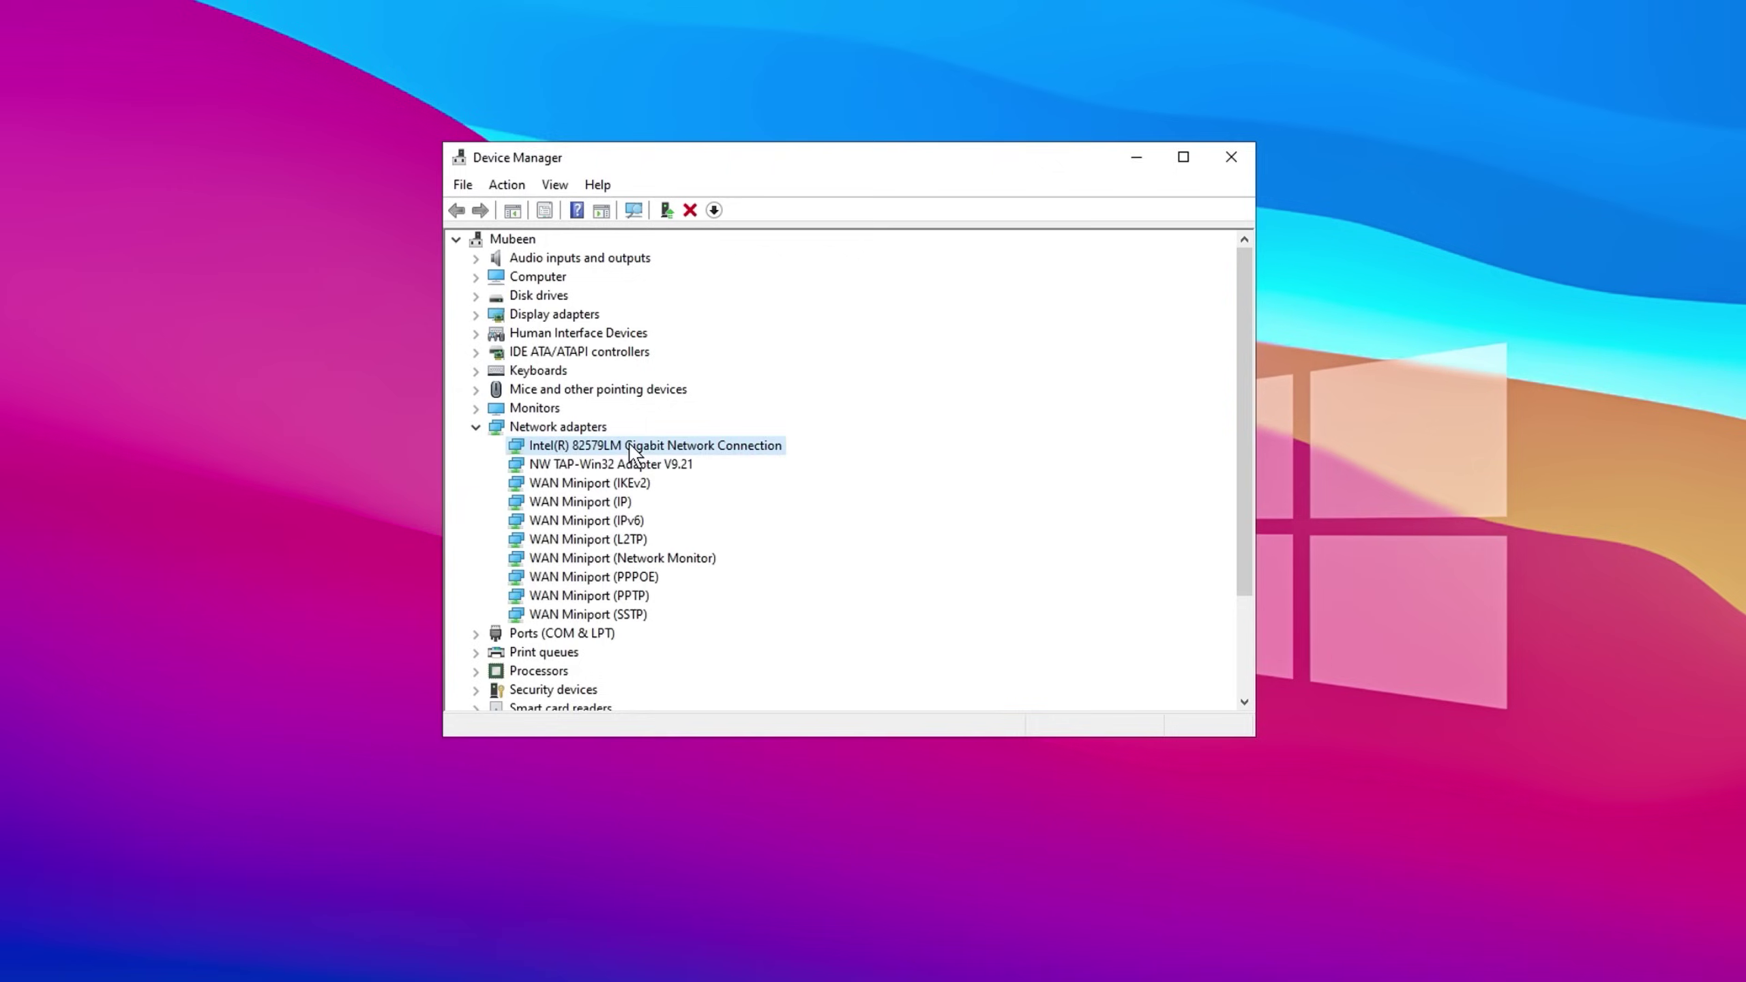
right_click(633, 448)
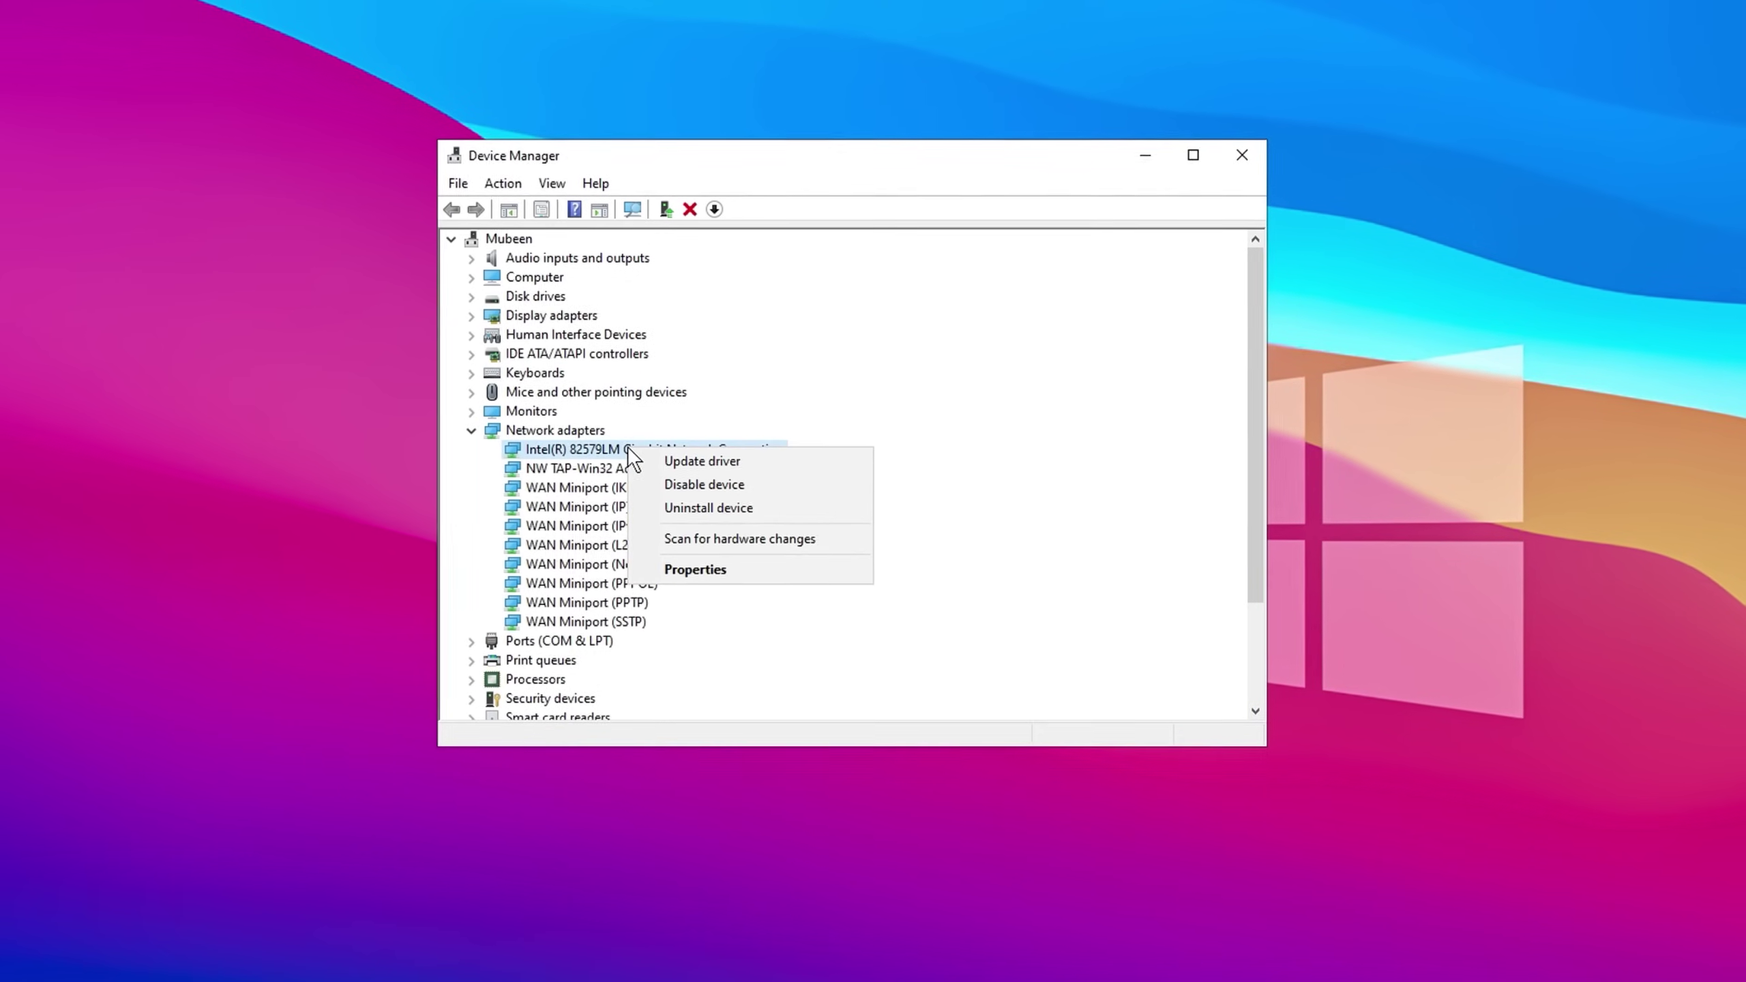
click(694, 561)
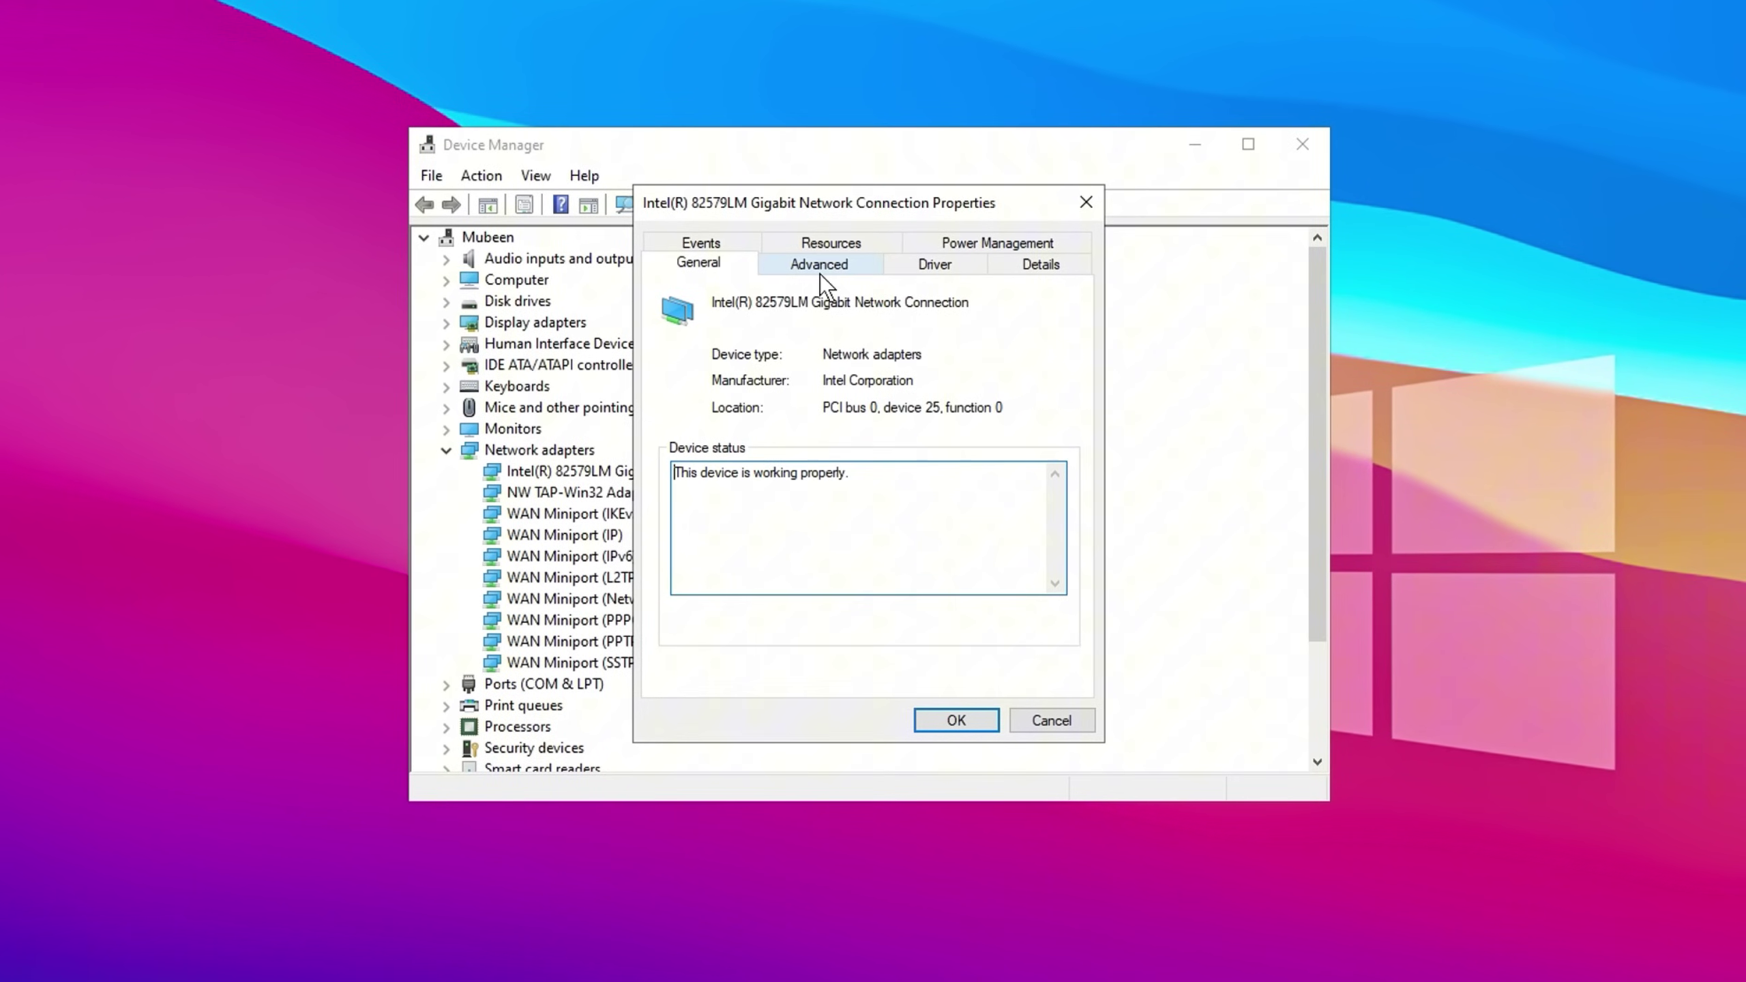
click(819, 268)
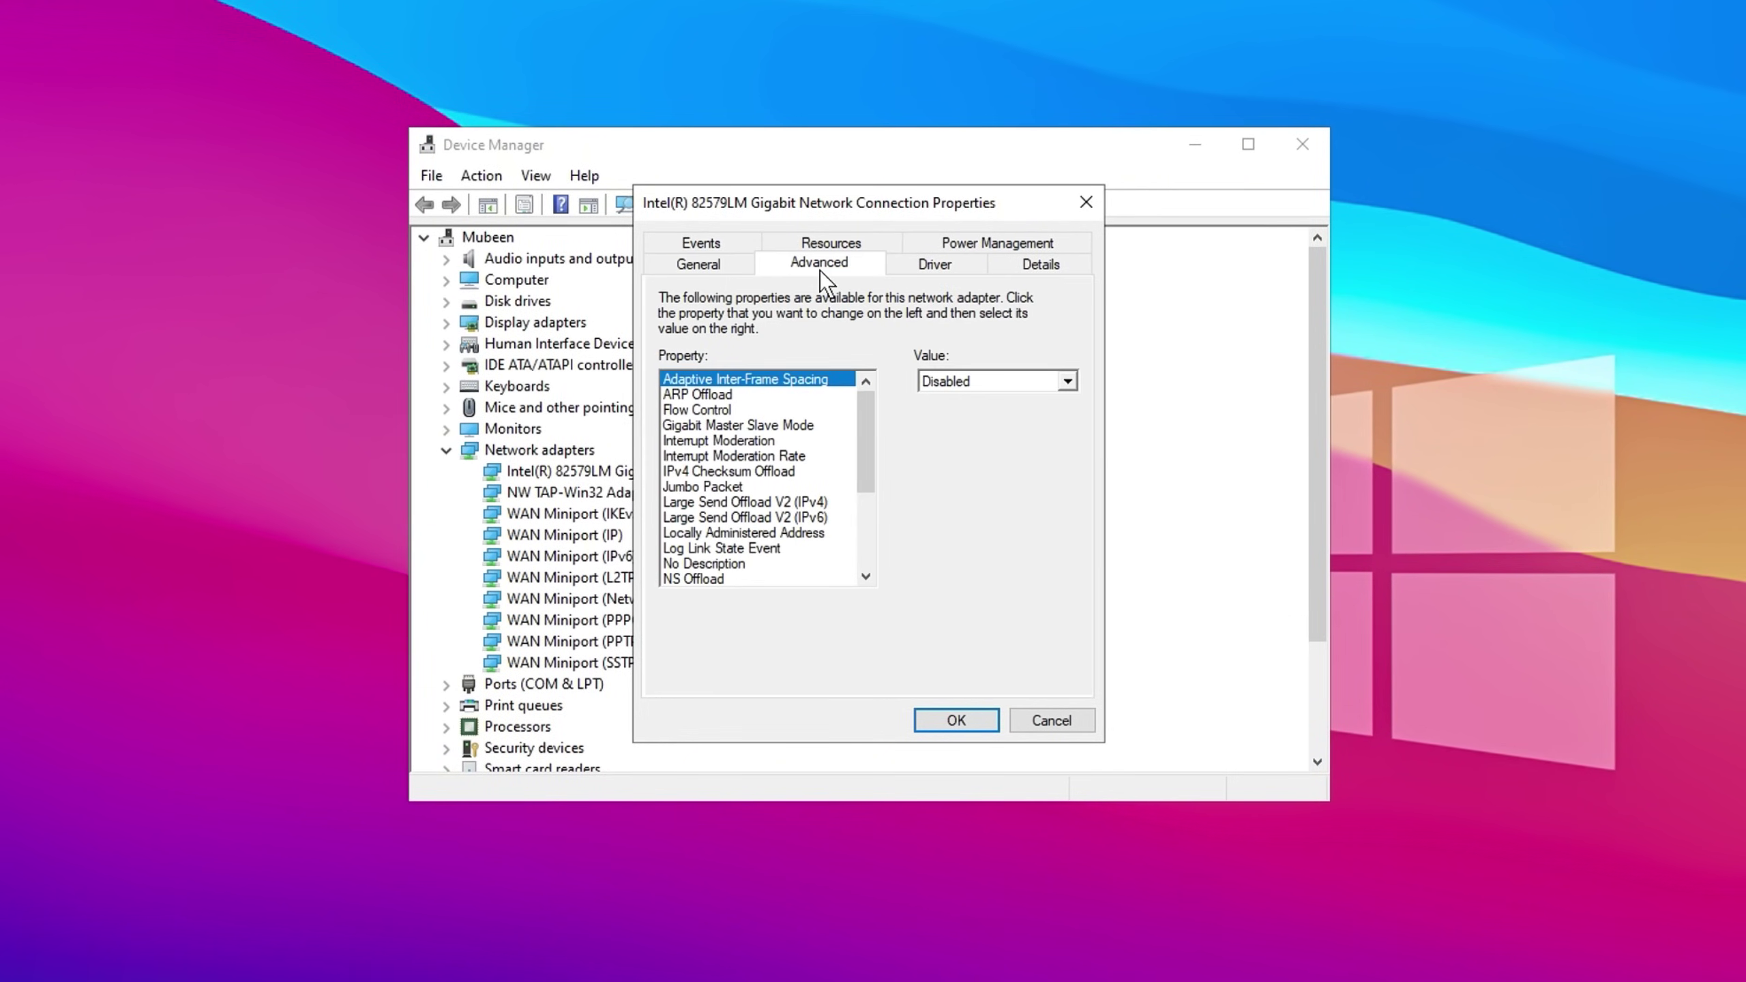
Check the network adapter's TCP Checksum Offload (IPv4) and Large Send Offload V2 (IPv4) properties
scroll(745, 543, down, 3)
click(745, 547)
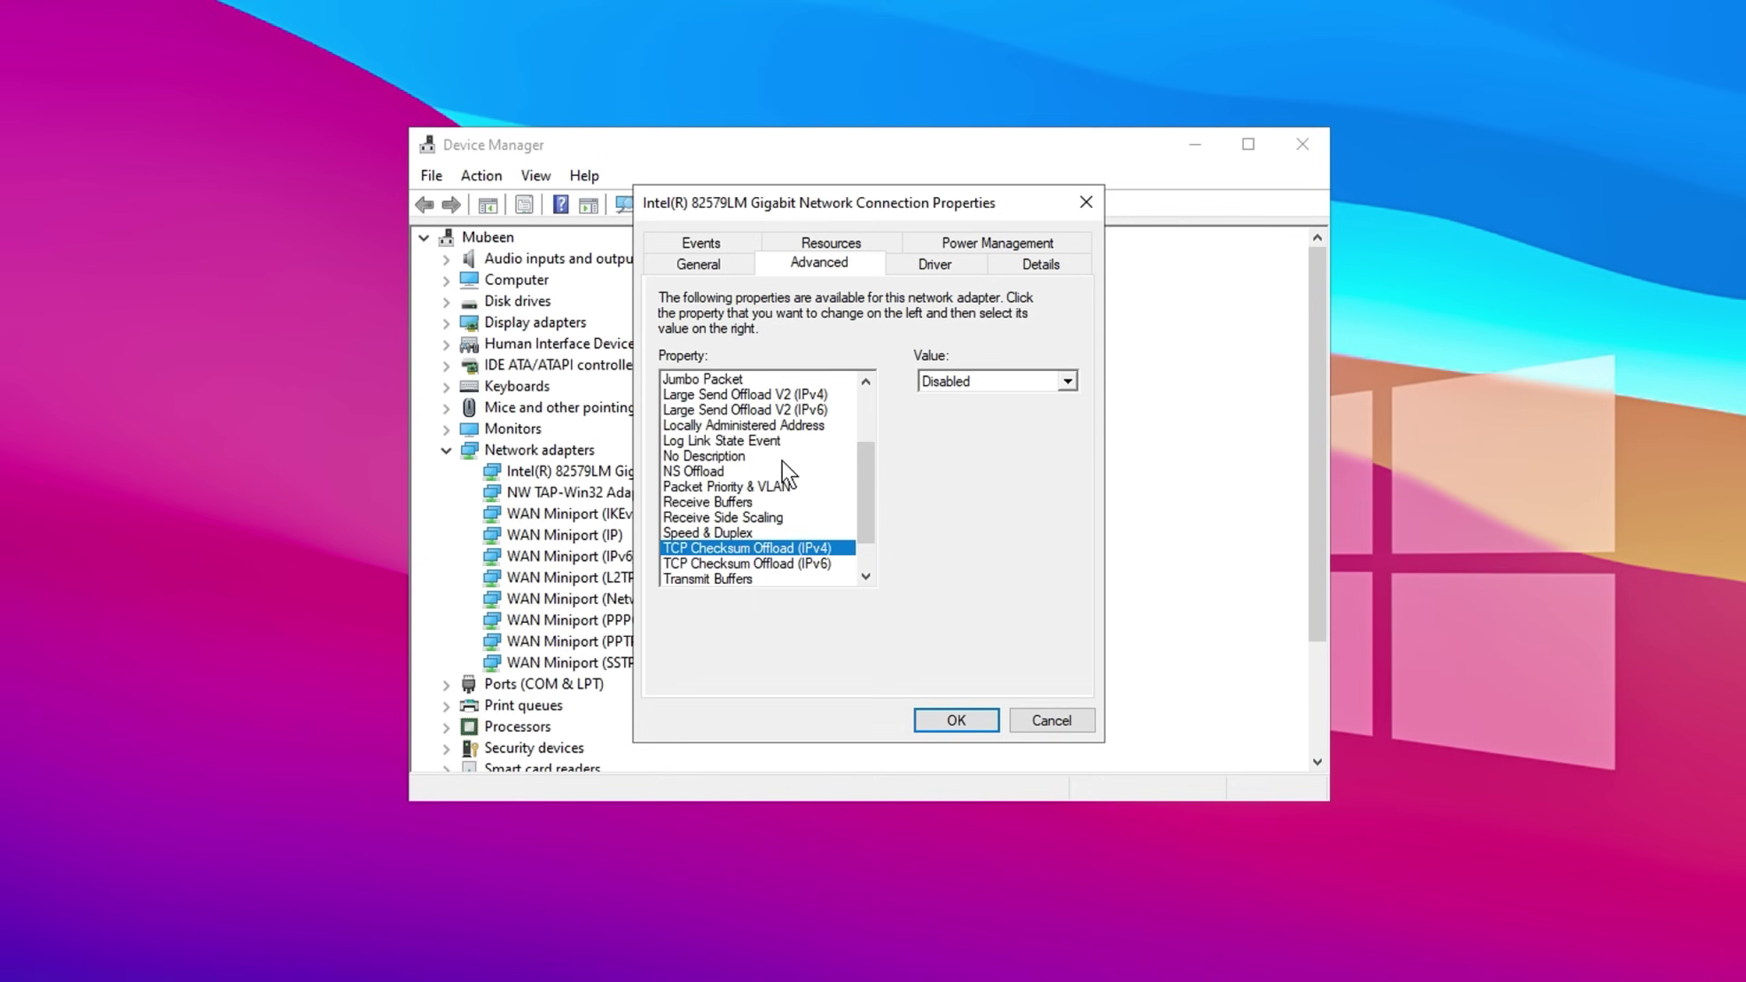
click(752, 395)
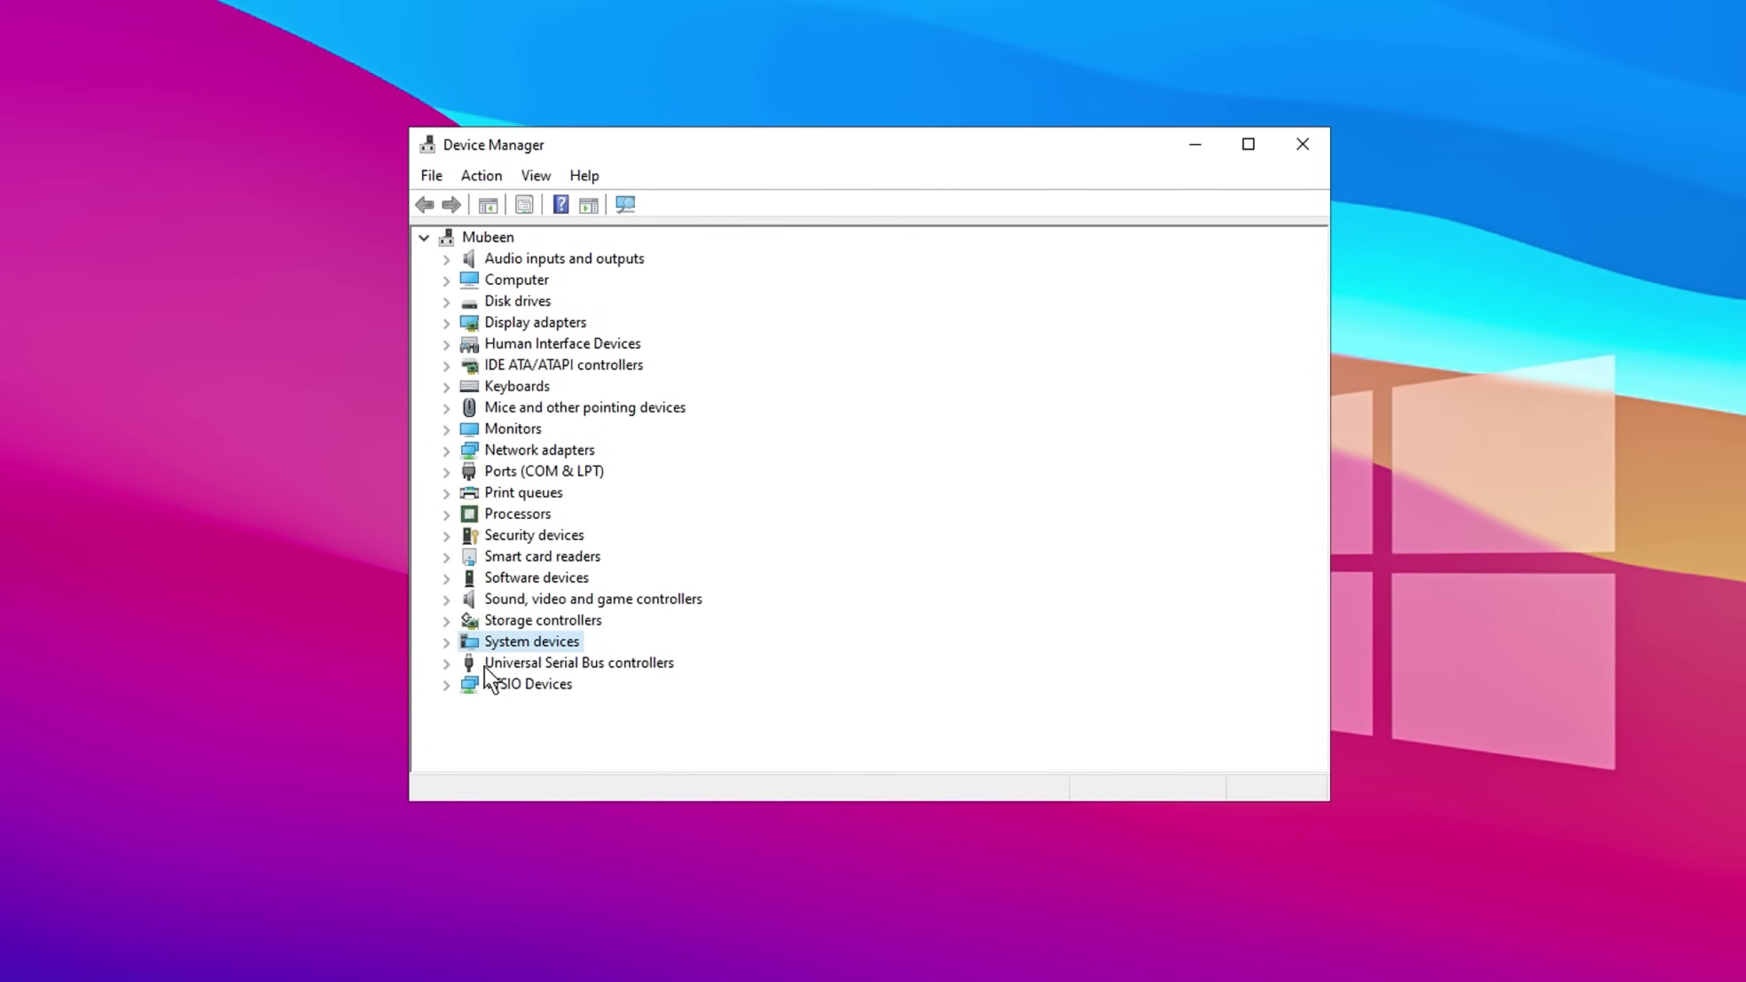
Expand System devices in Device Manager and select High Precision Event Timer
click(447, 641)
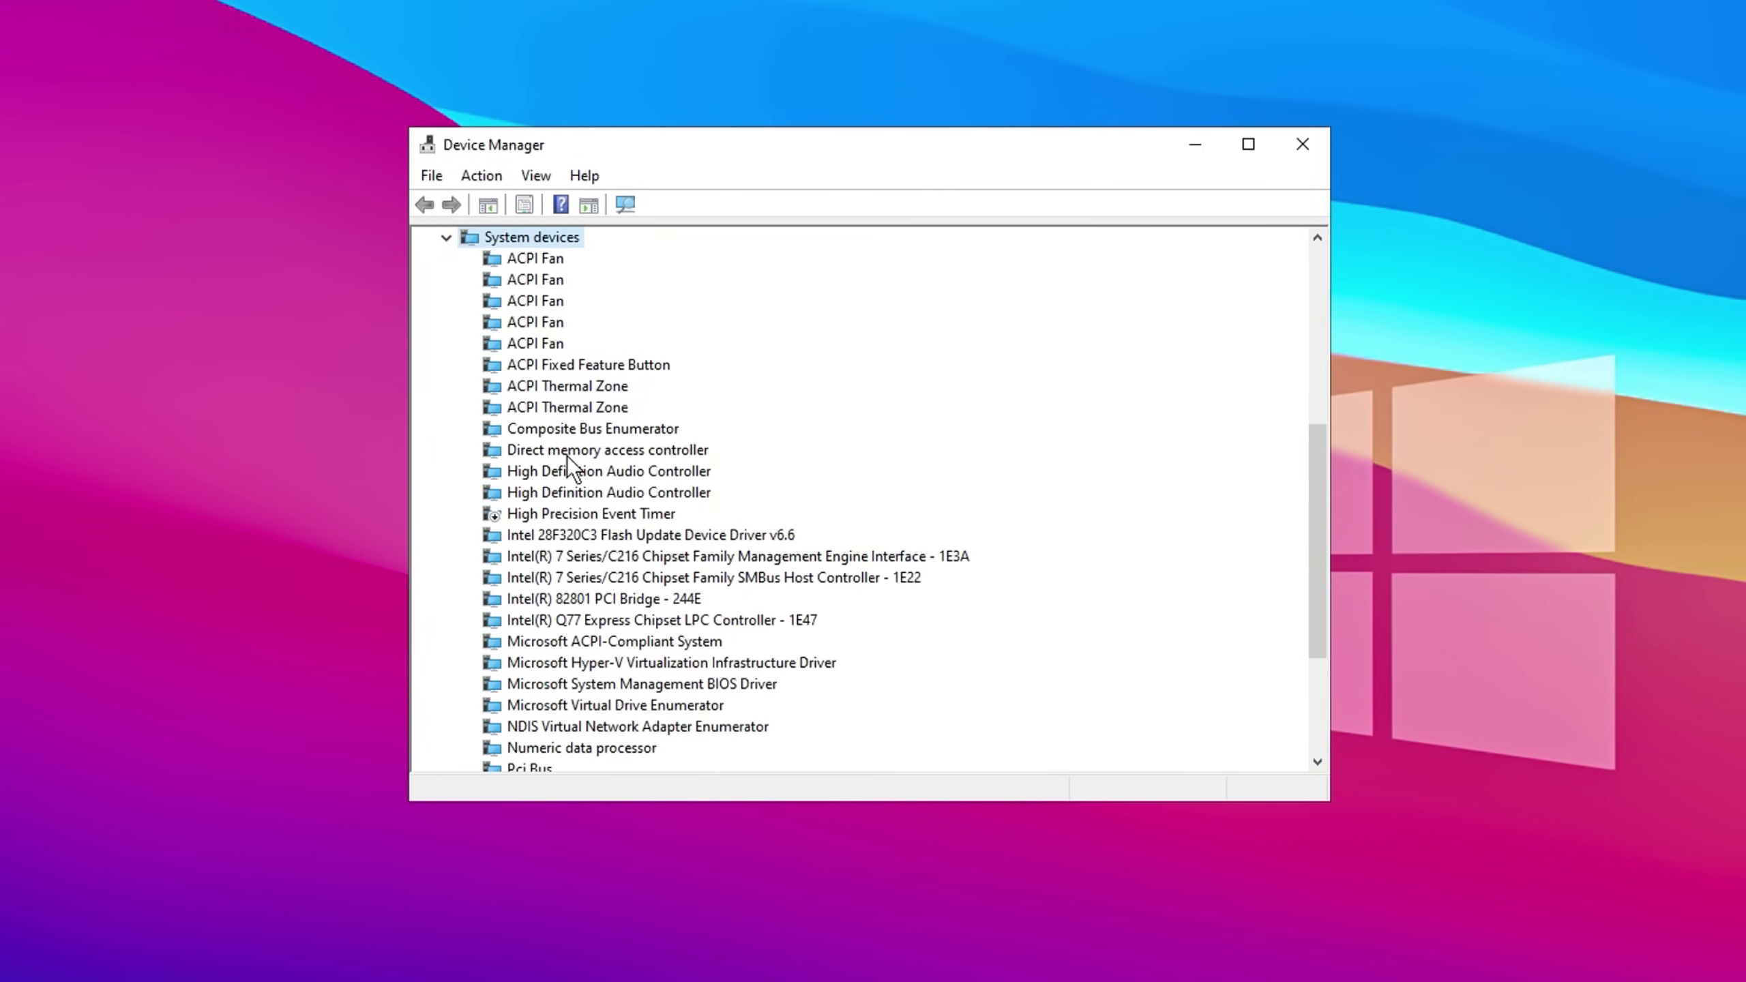
click(568, 515)
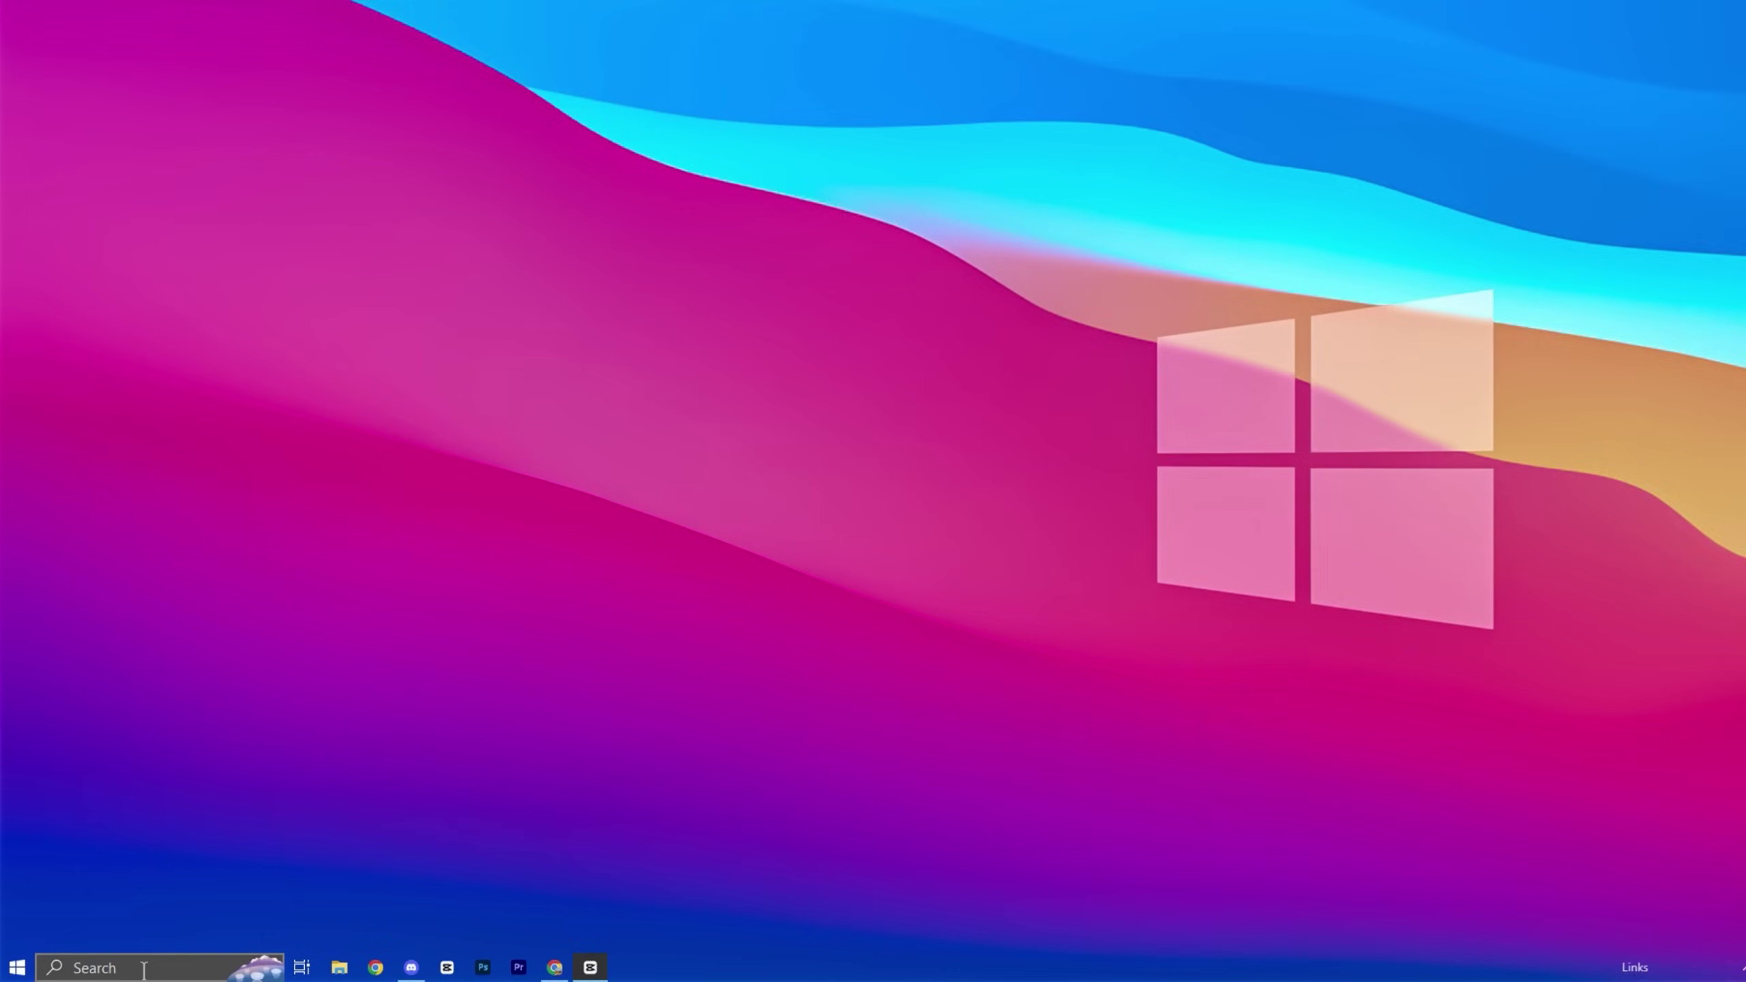
Search Windows for "adjust" and open Adjust the appearance and performance of Windows
click(114, 970)
text(a)
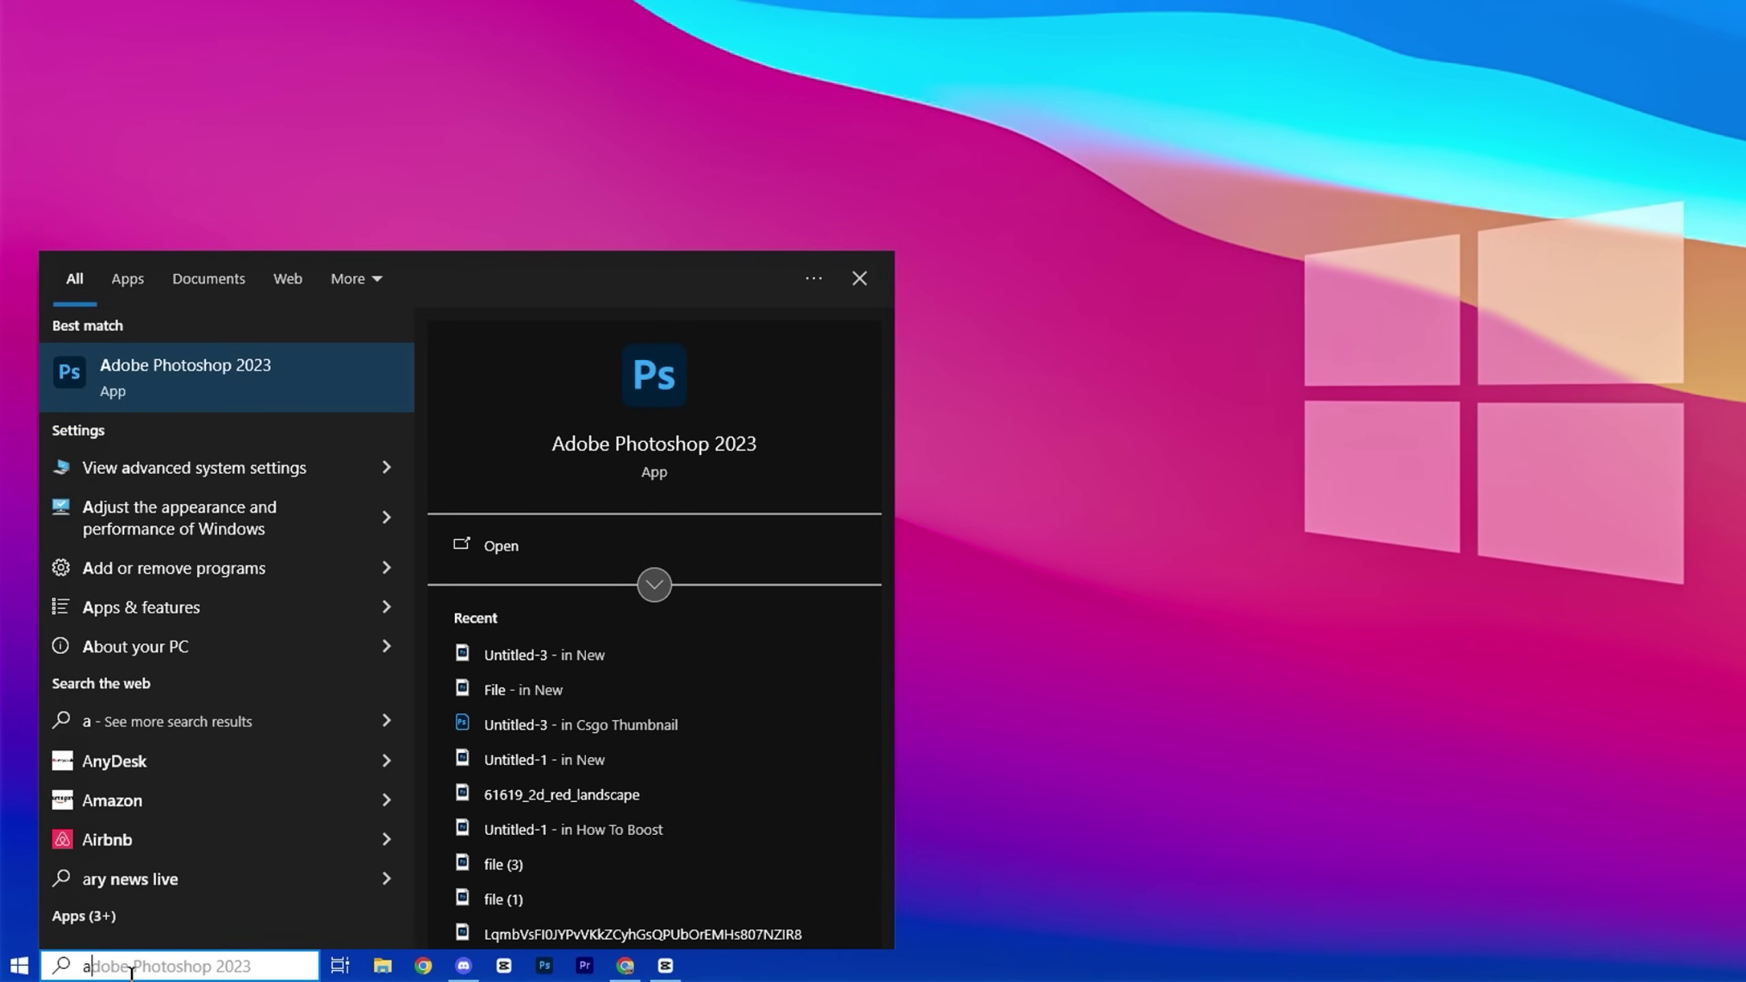
text(djust)
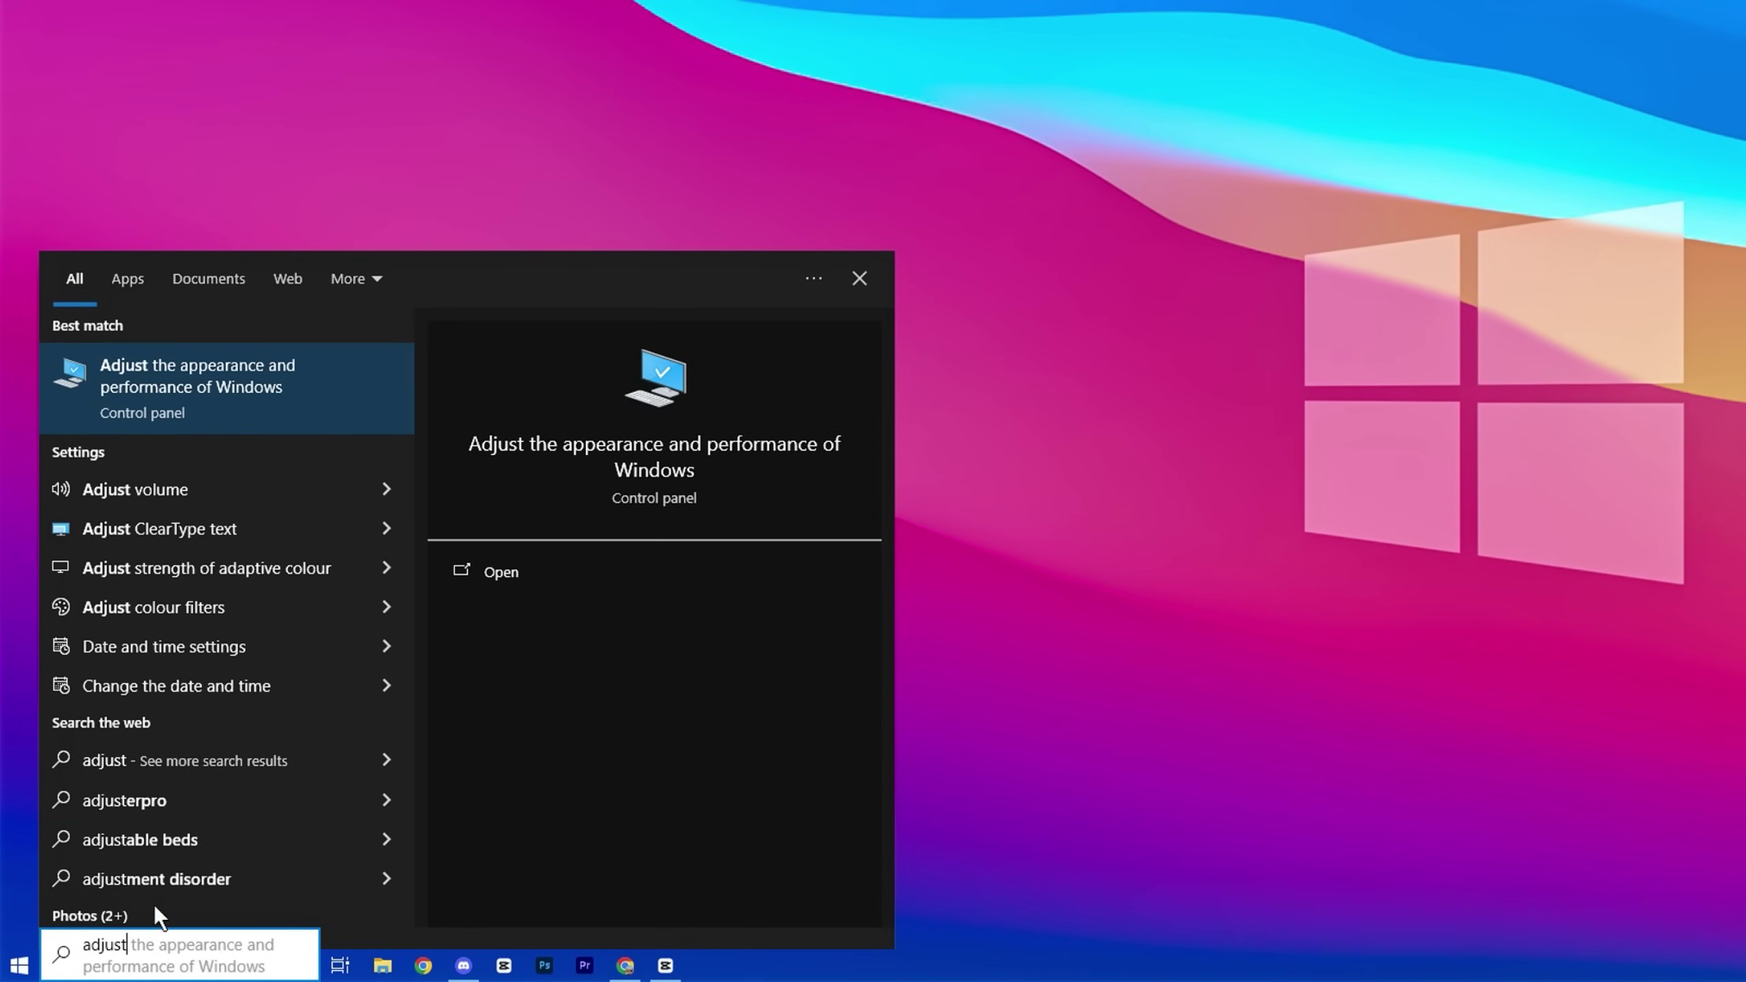
click(267, 395)
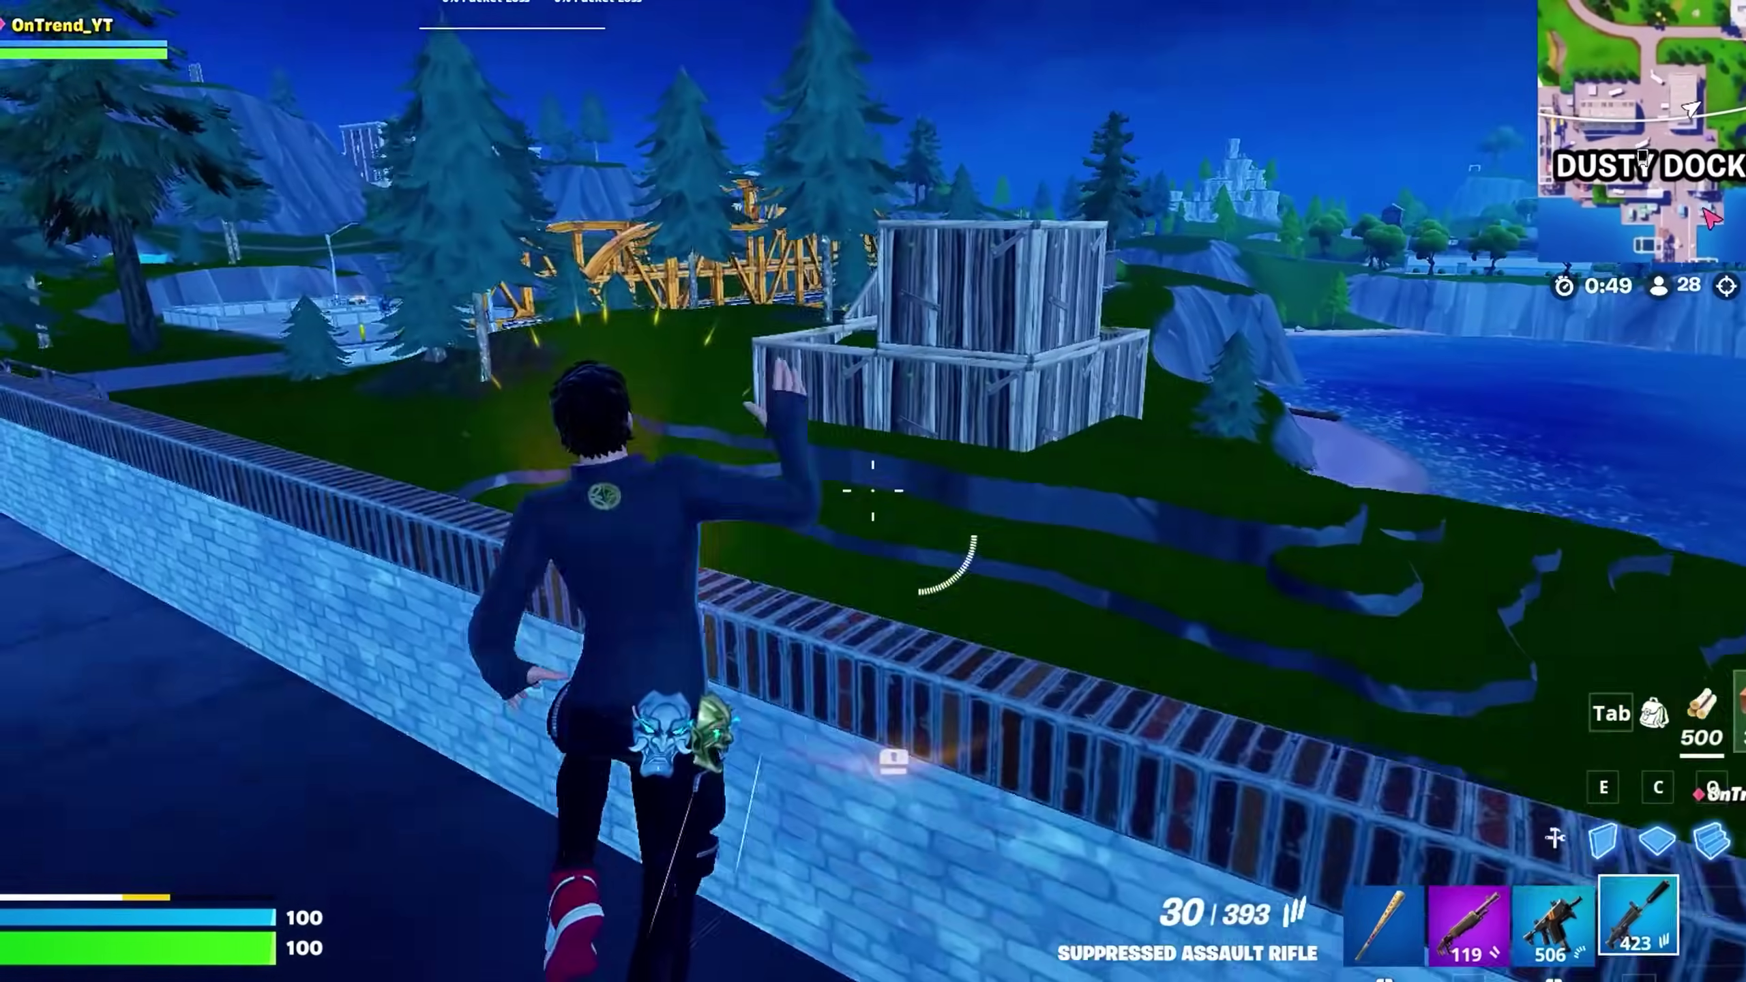
key(q)
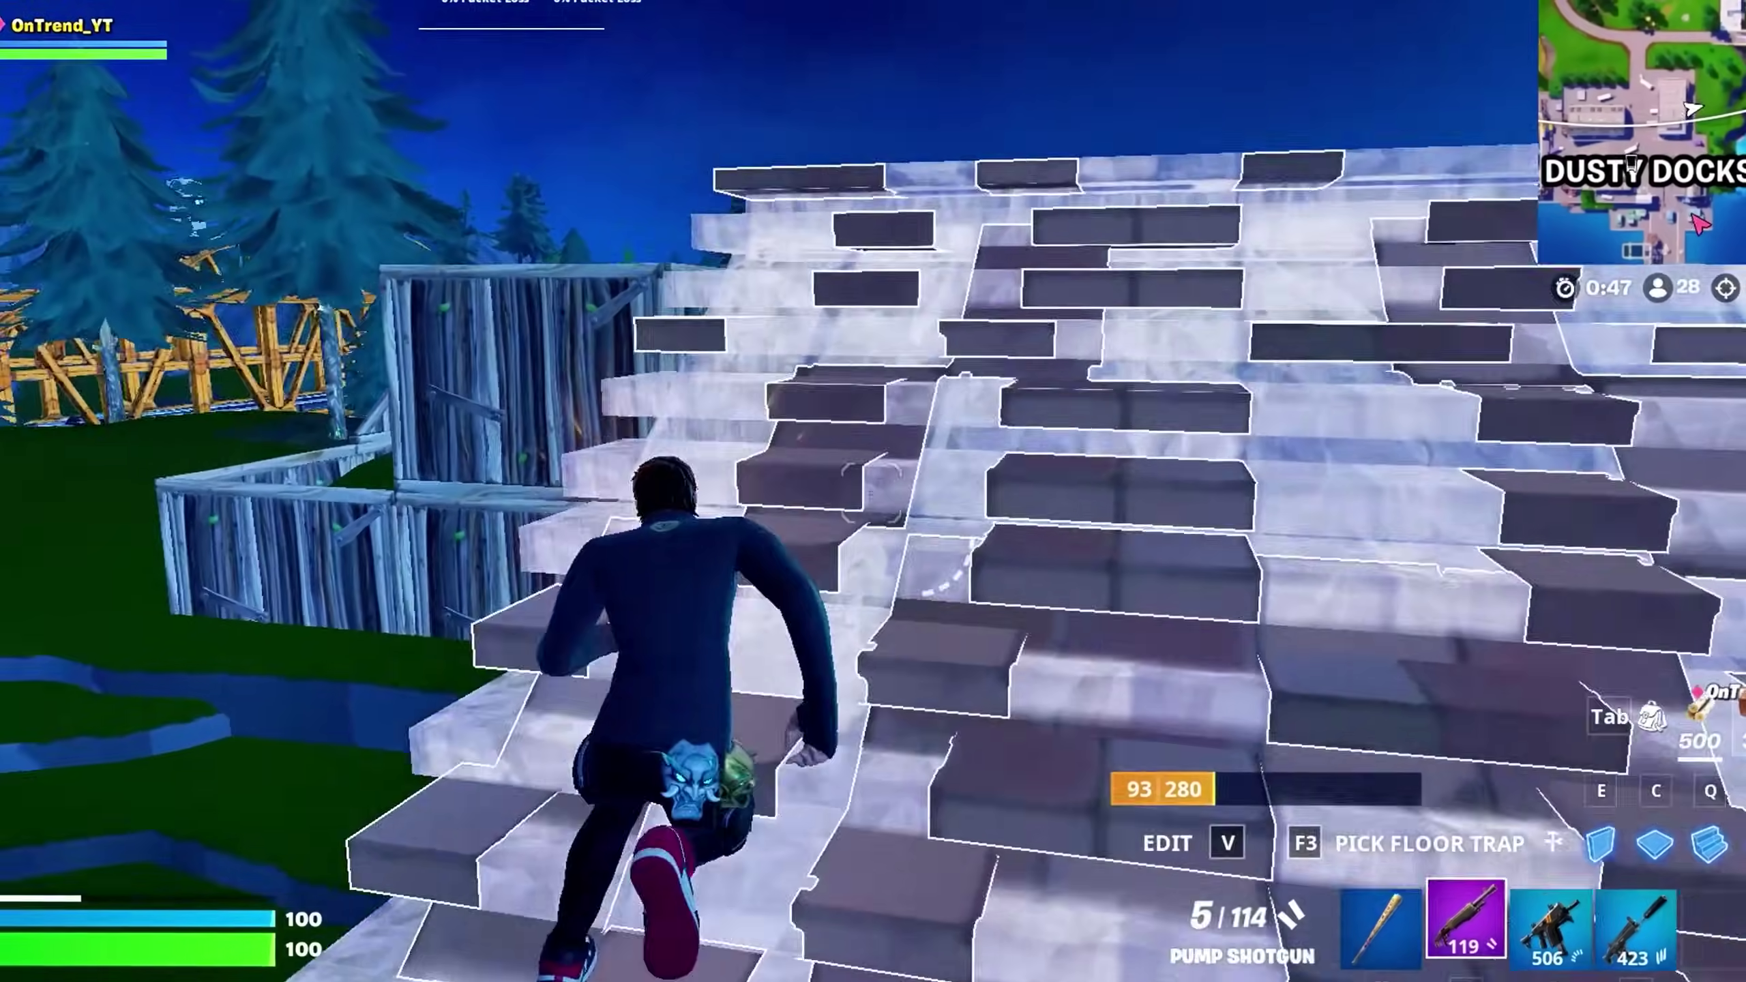
click(873, 490)
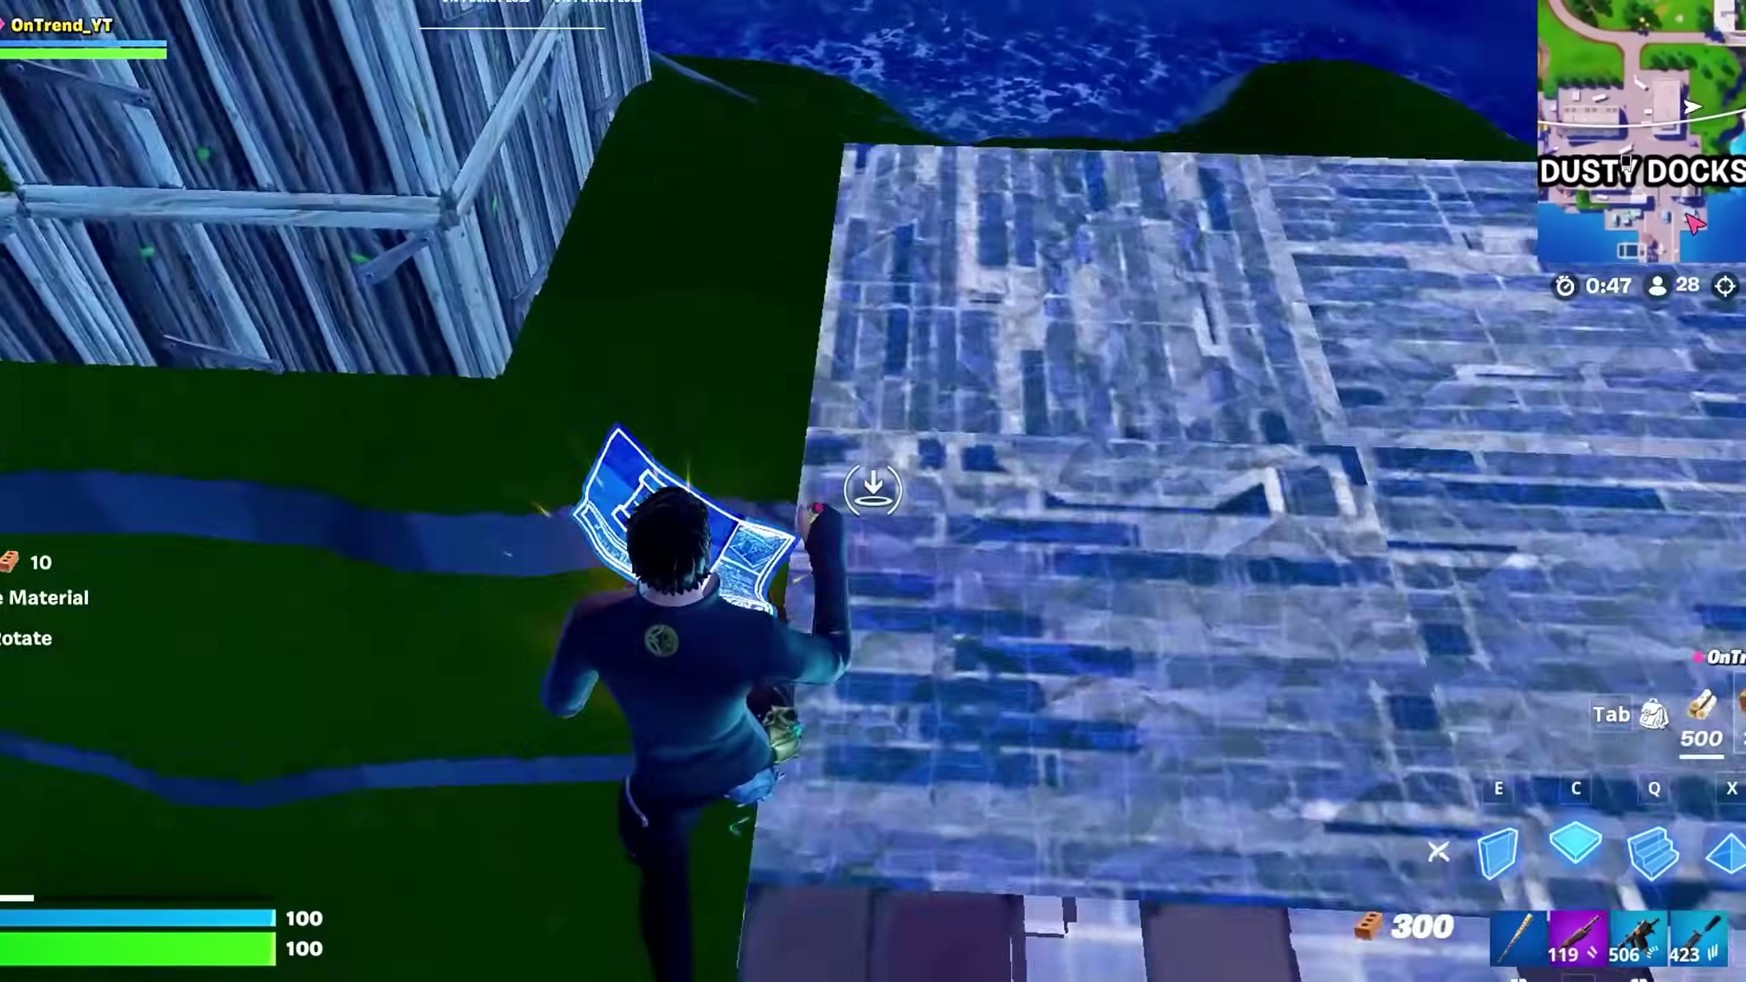
click(873, 489)
right_click(873, 490)
key(1)
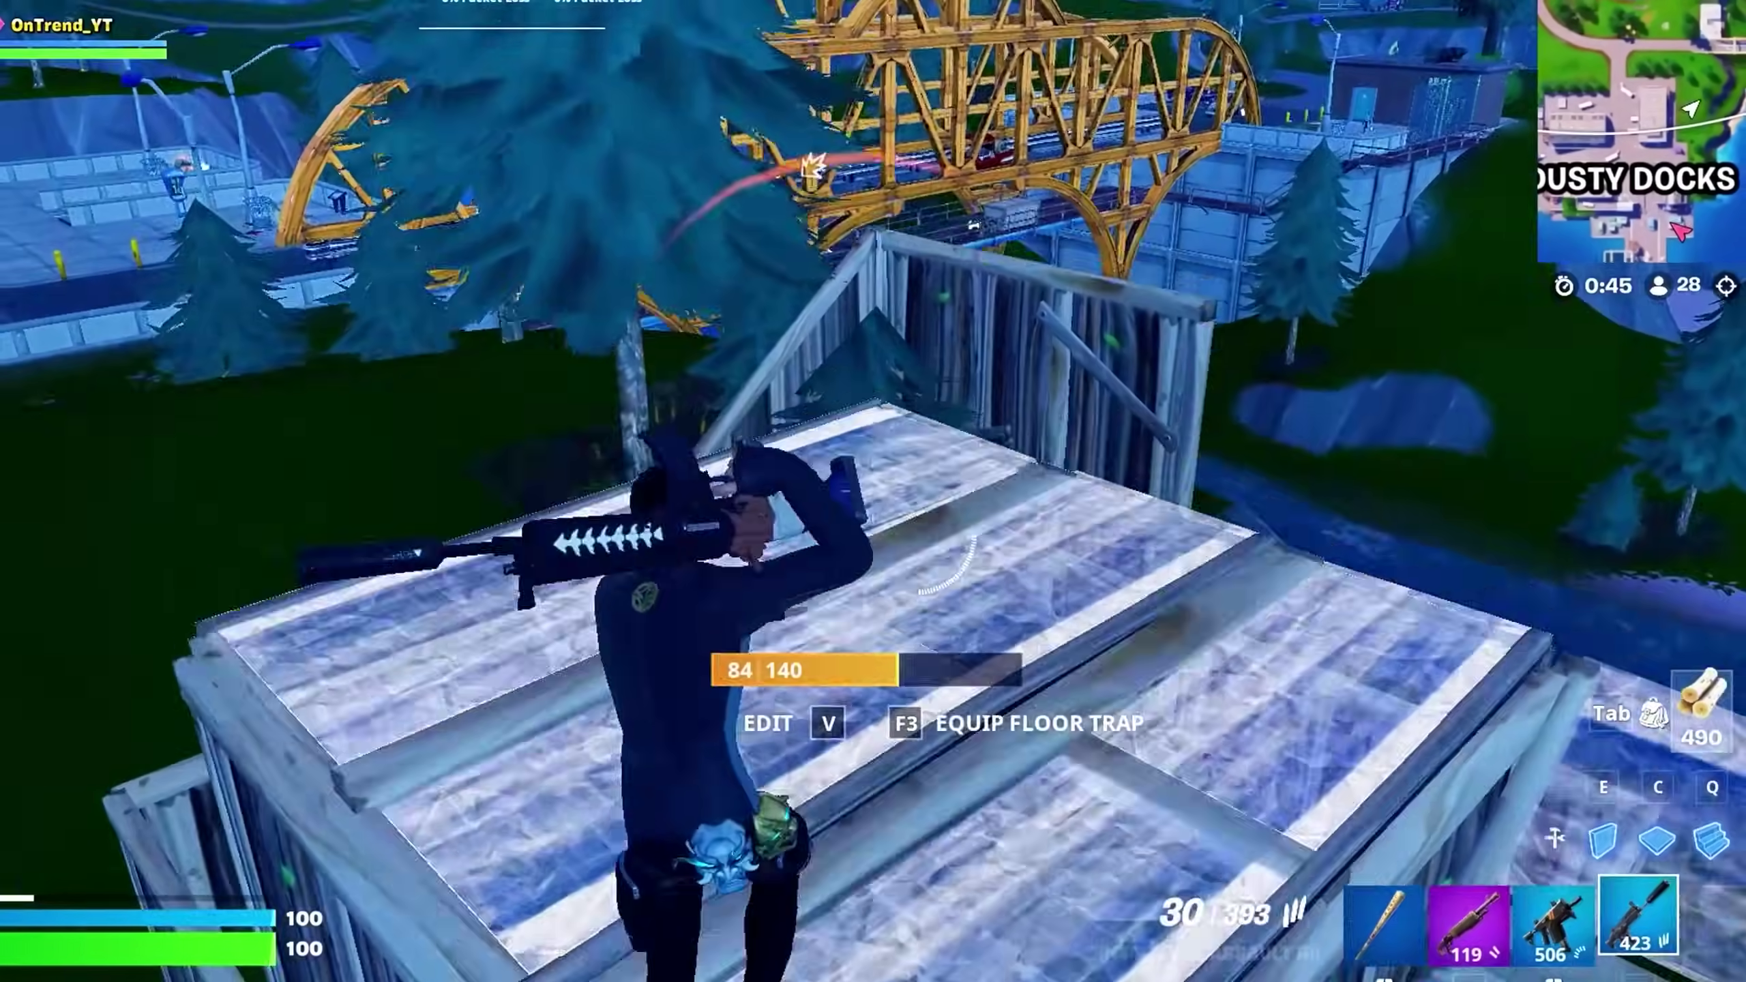
key(q)
key(1)
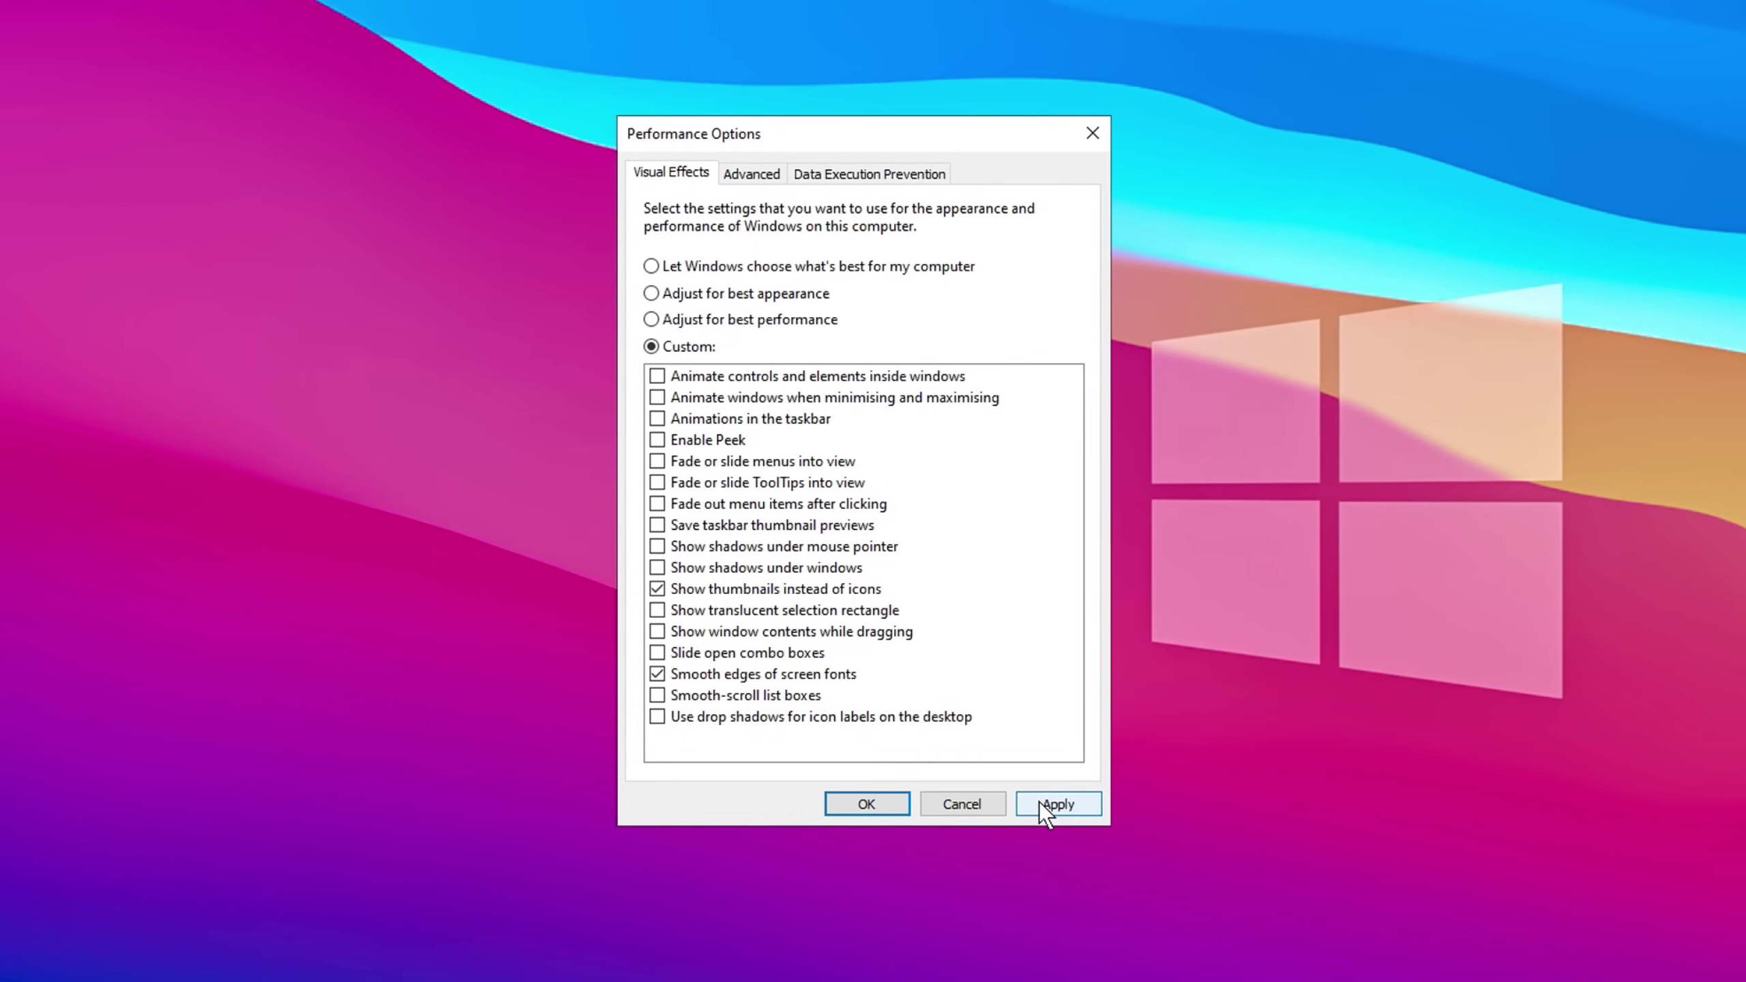
Show the advanced settings of Performance Options
click(747, 177)
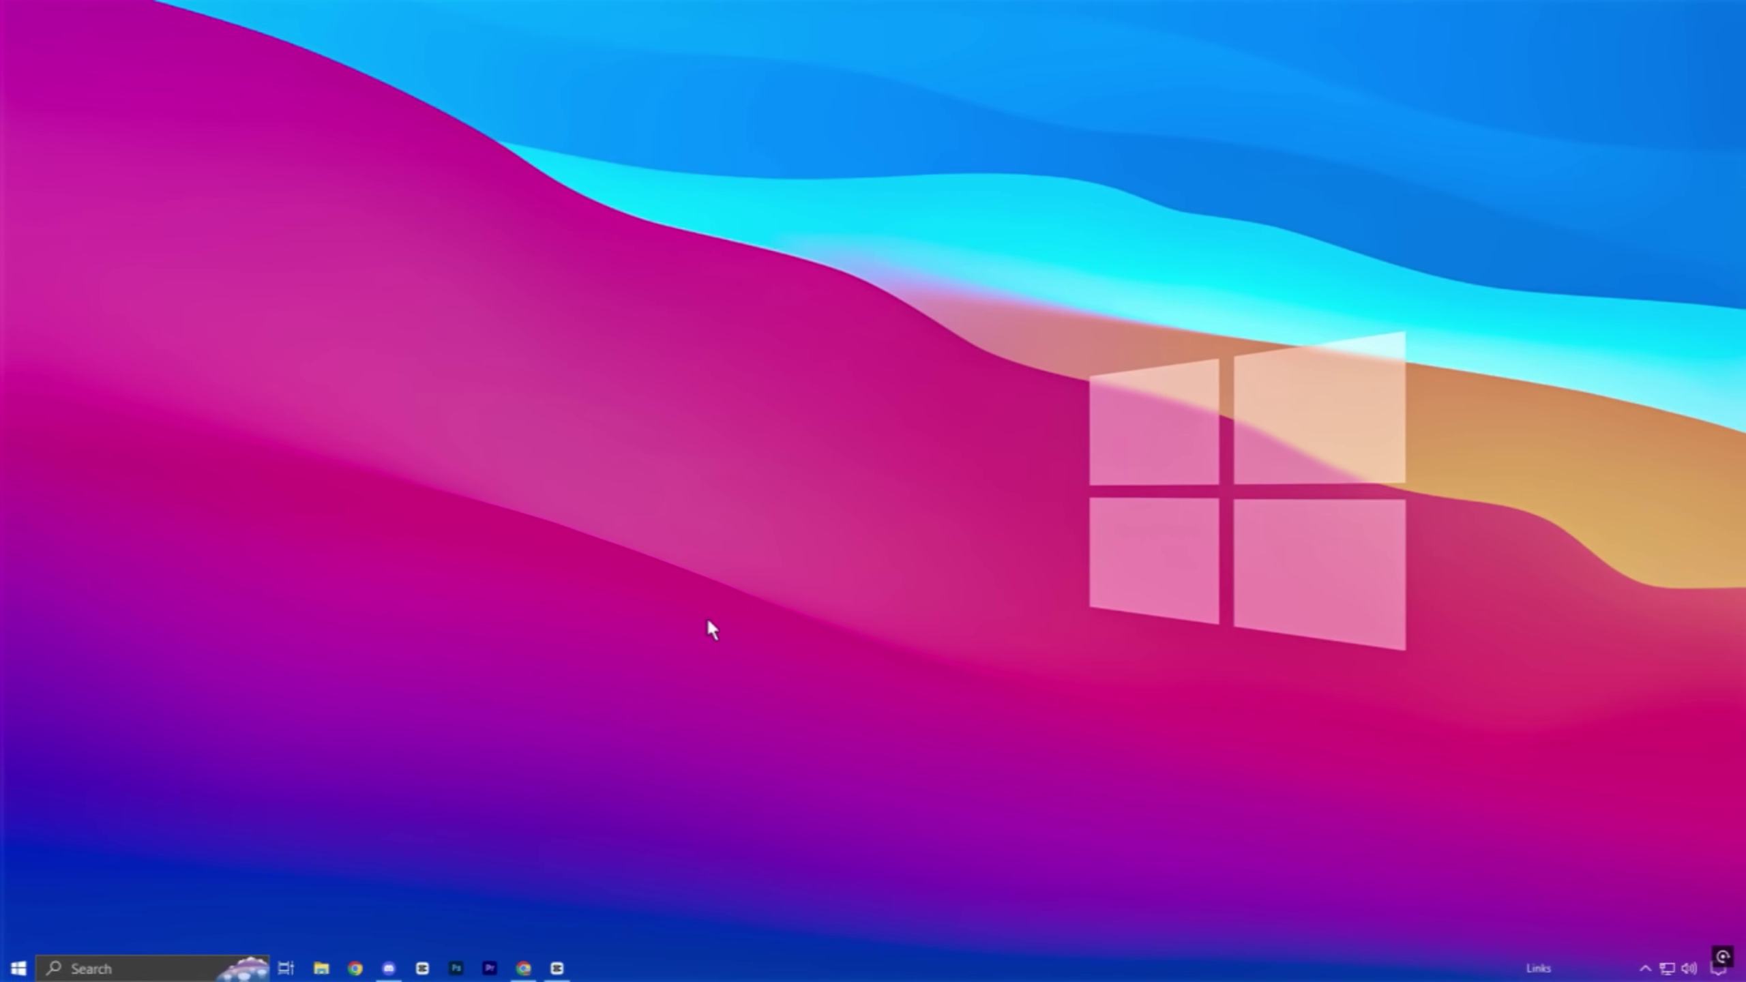
Search Windows for "core" and open the Core isolation settings
click(170, 969)
text(core)
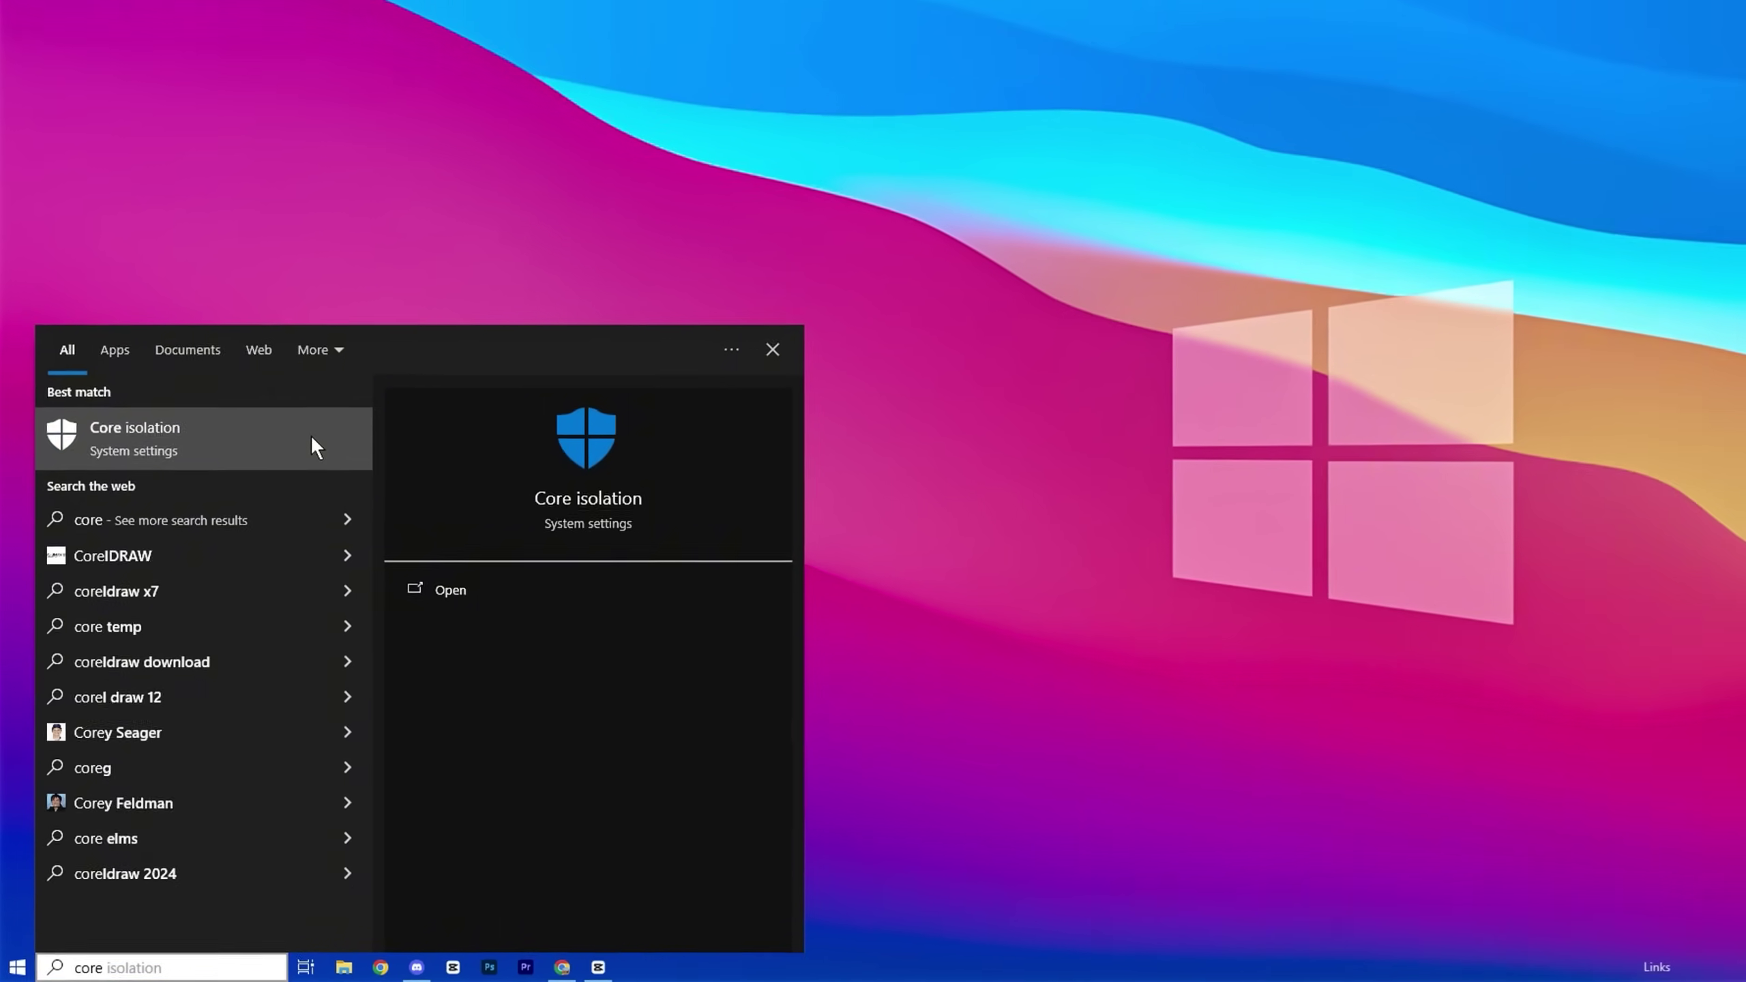
click(344, 377)
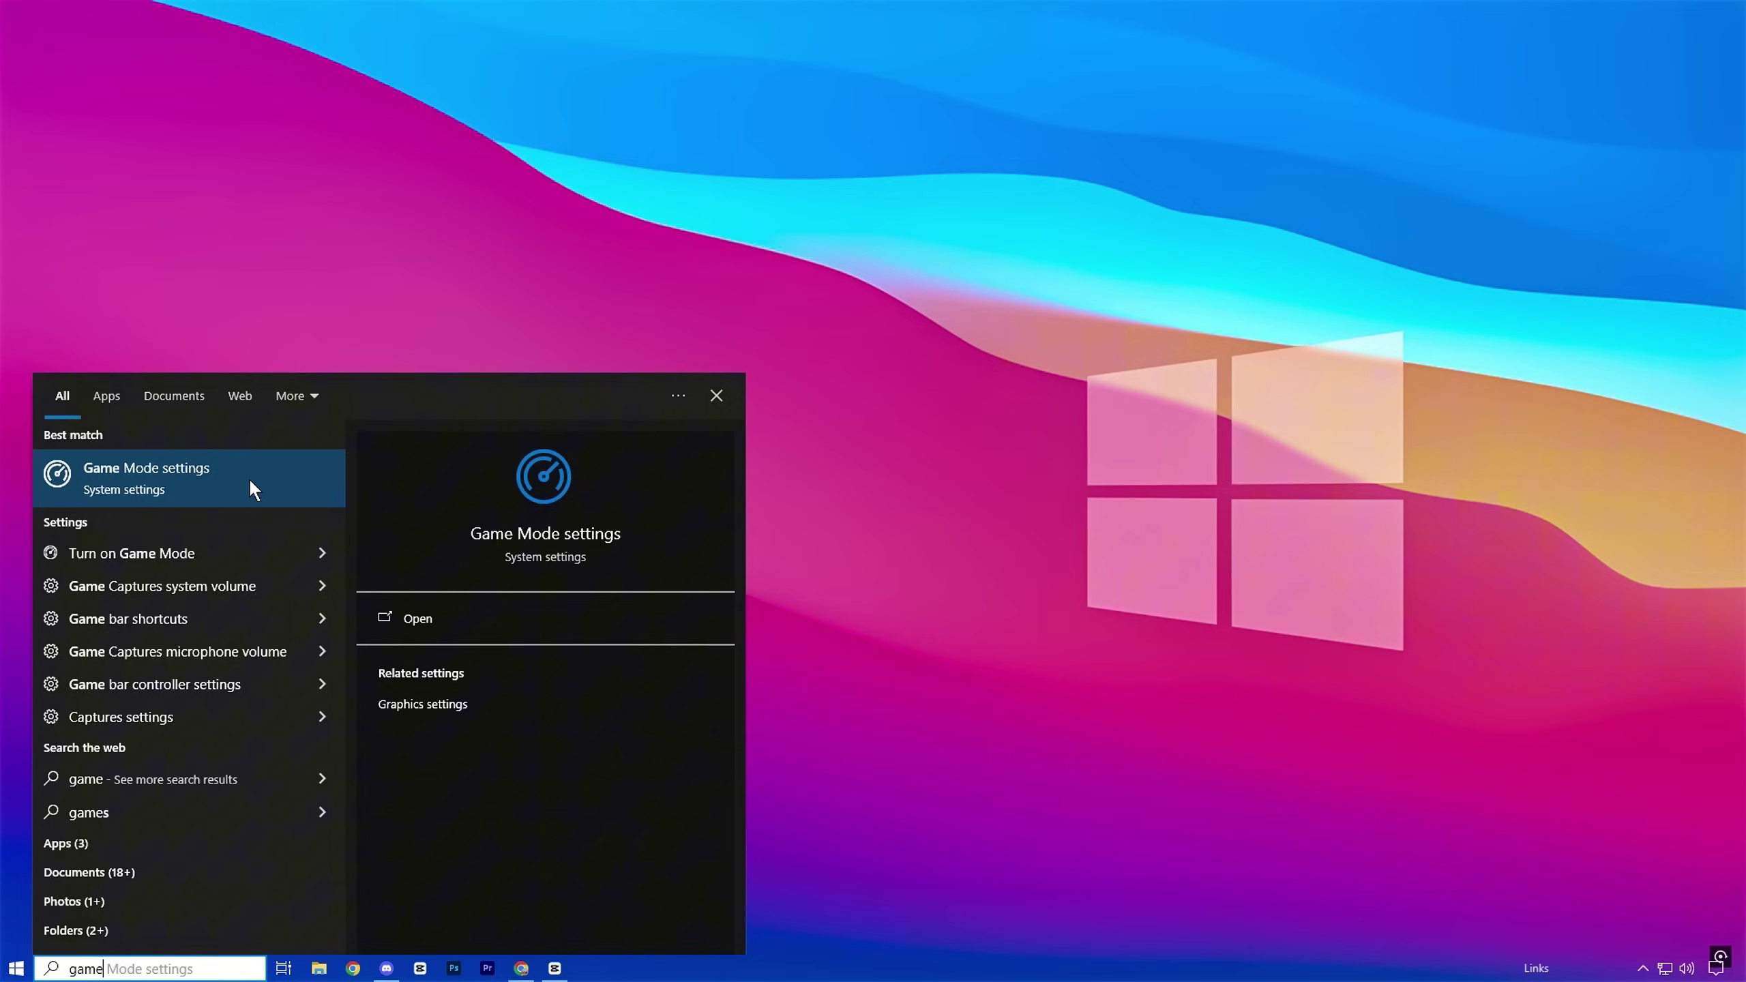
From Game Mode's related Graphics settings, add FortniteClient-Win64-Shipping from D:\Fortnite\Fortnite\FortniteGame\Binaries\Win64 and save its graphics preference as High performance
click(248, 478)
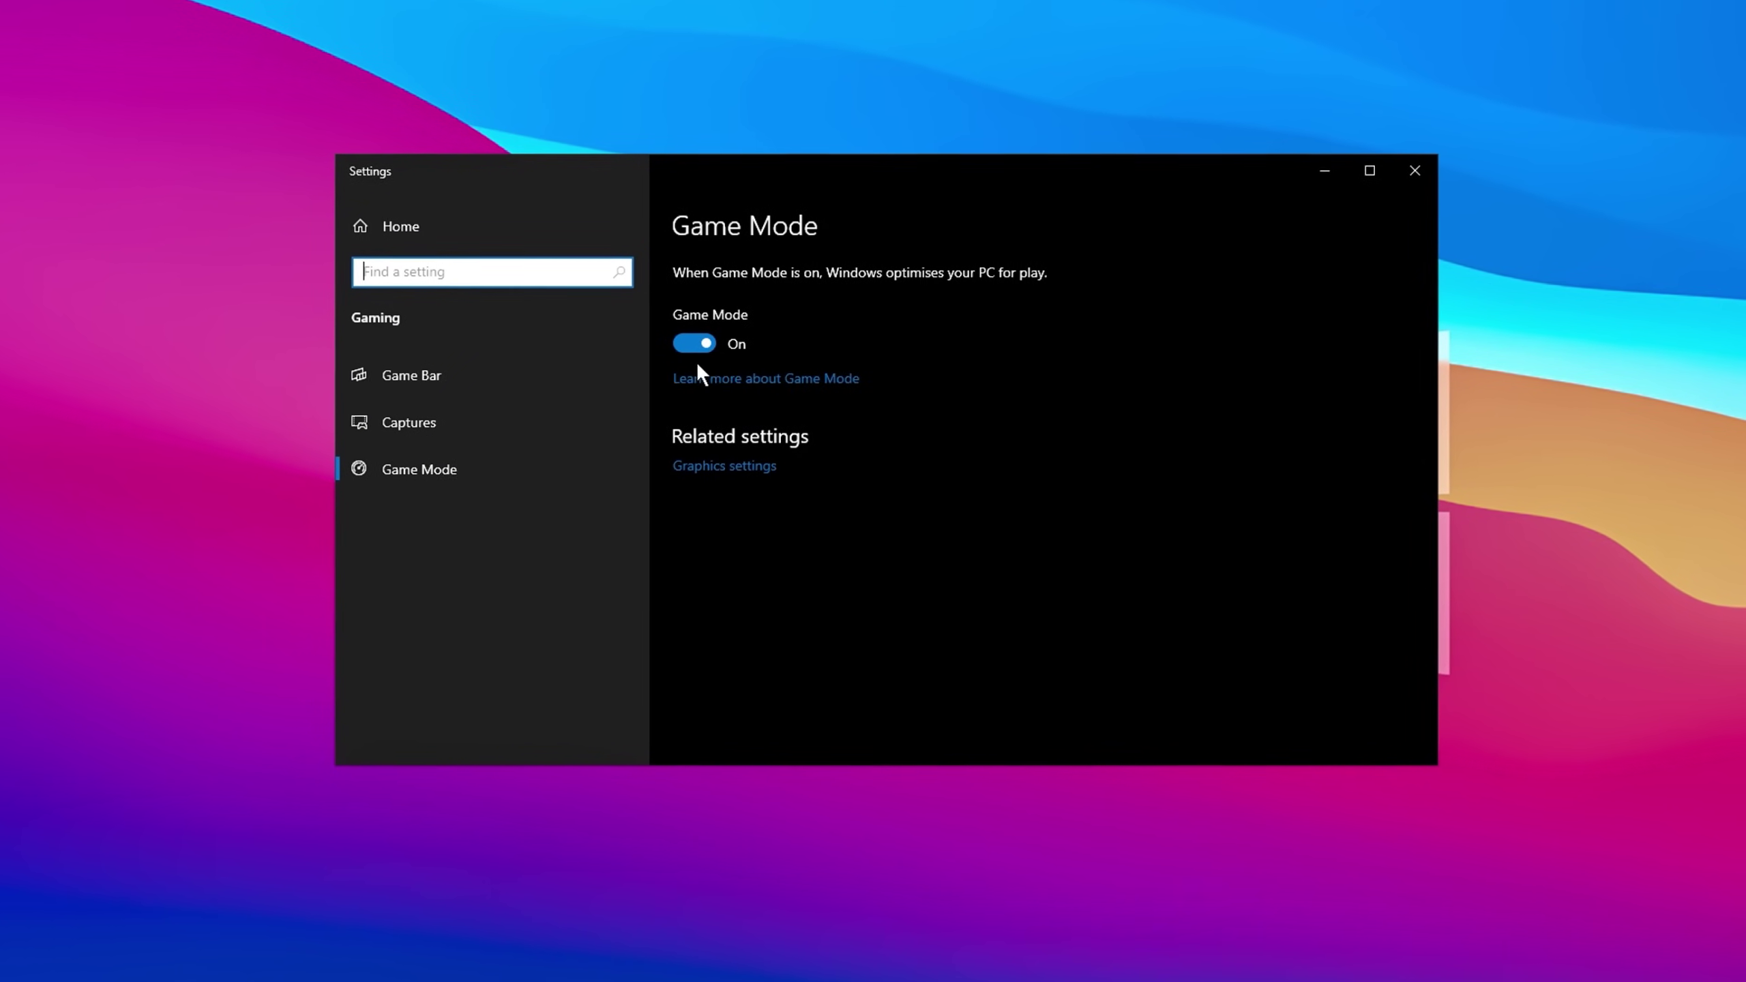
click(703, 474)
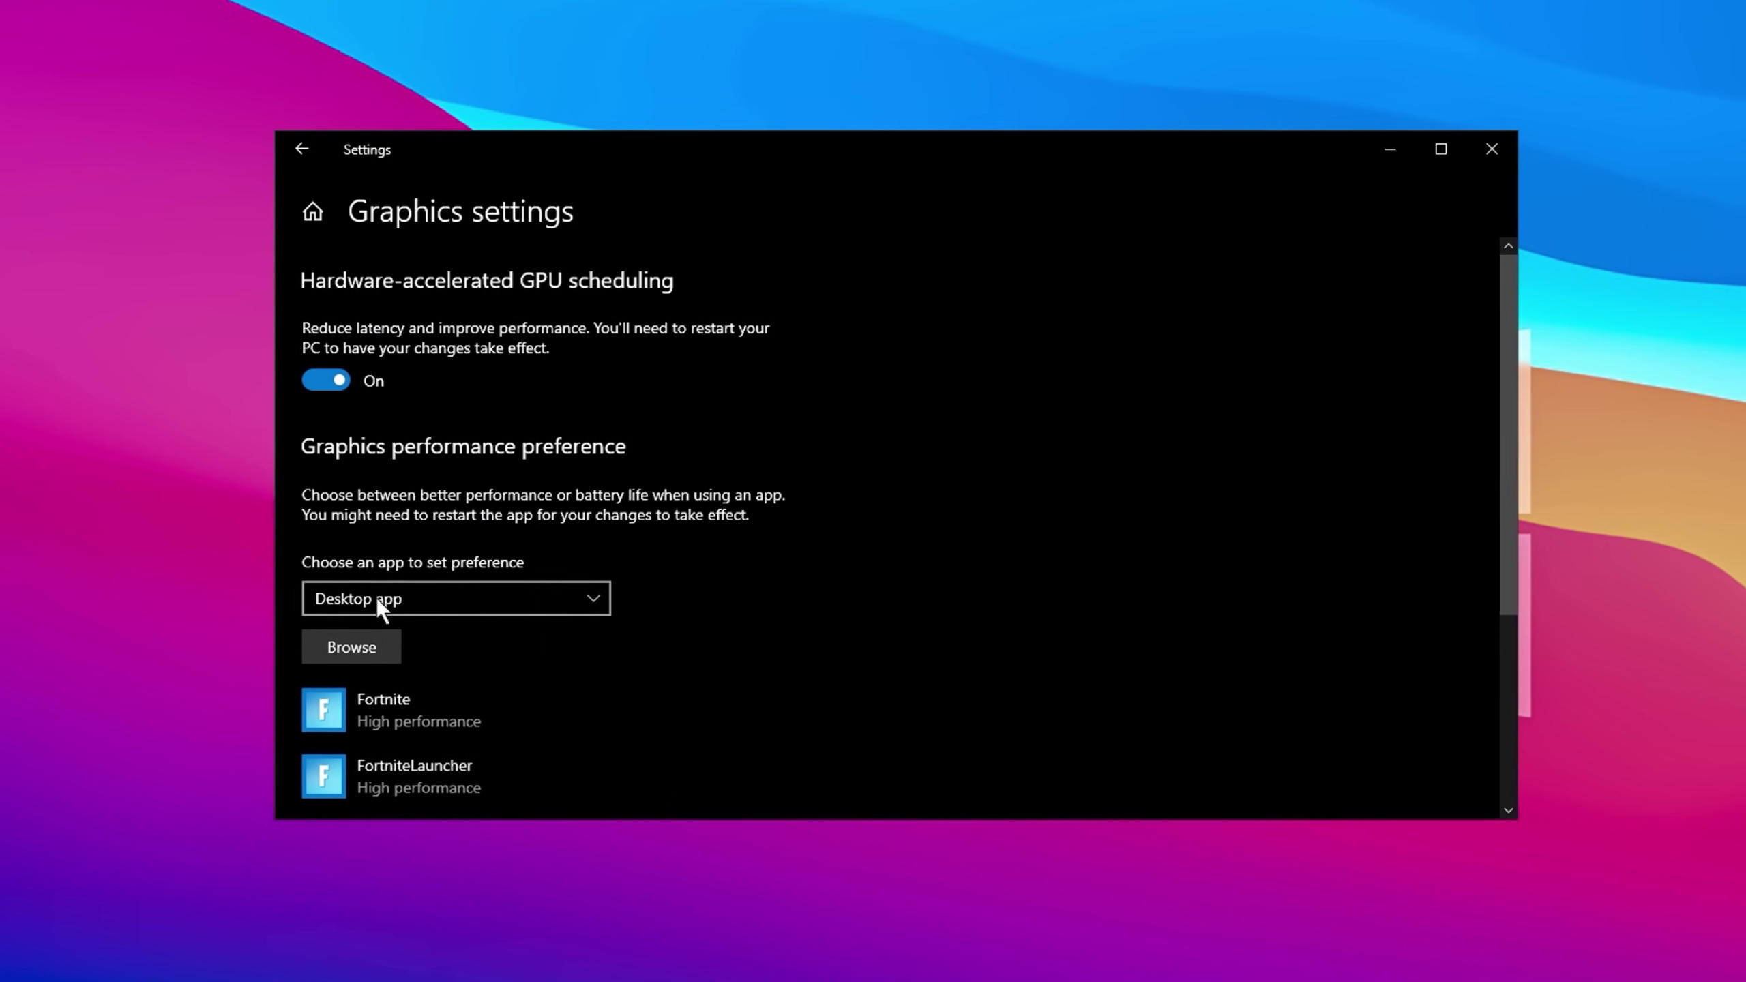
click(337, 653)
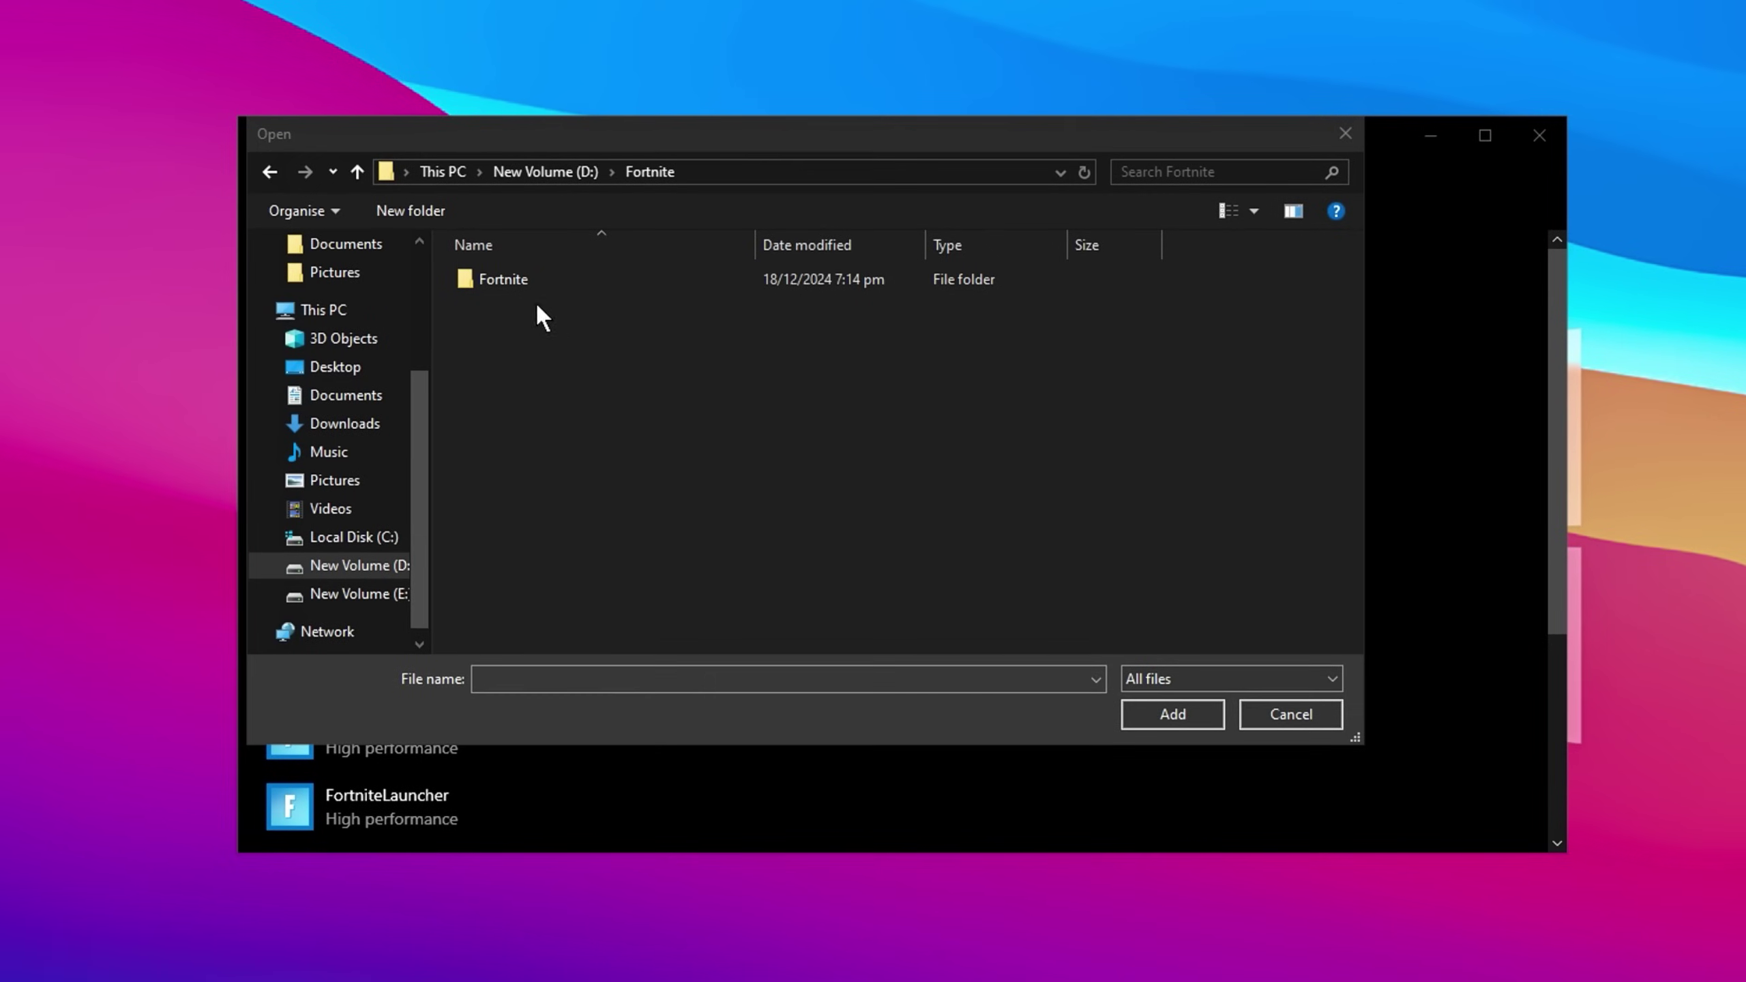
click(524, 284)
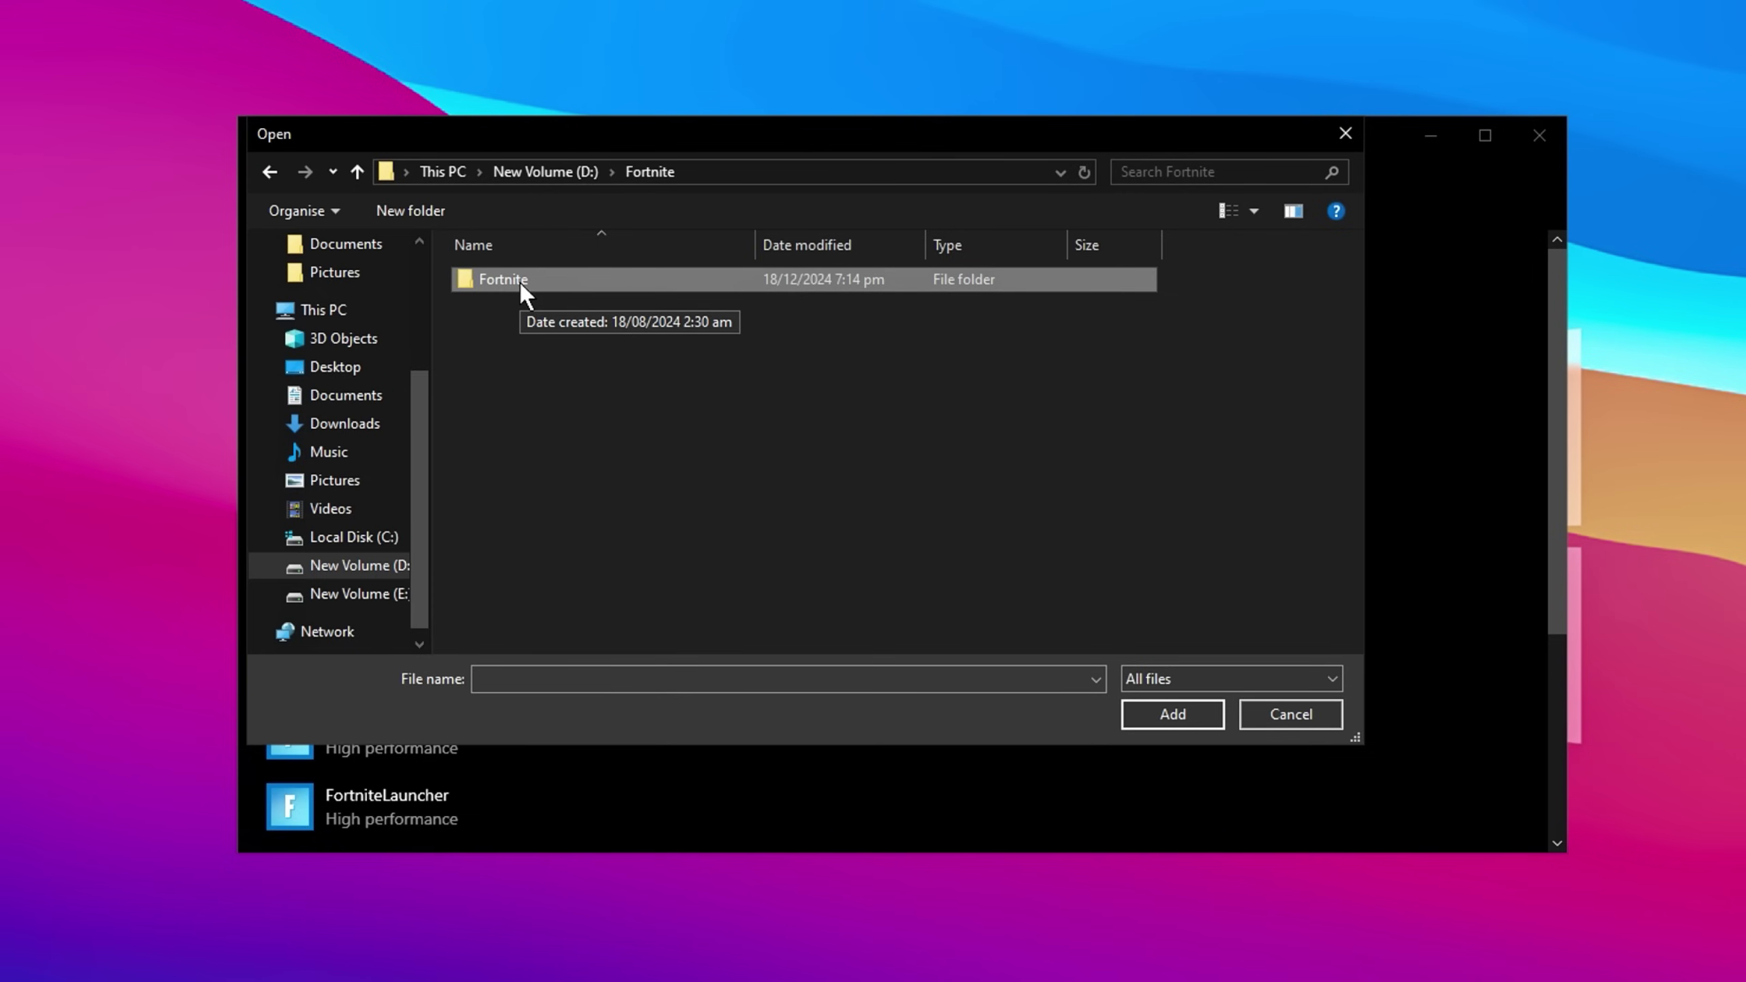
double_click(518, 281)
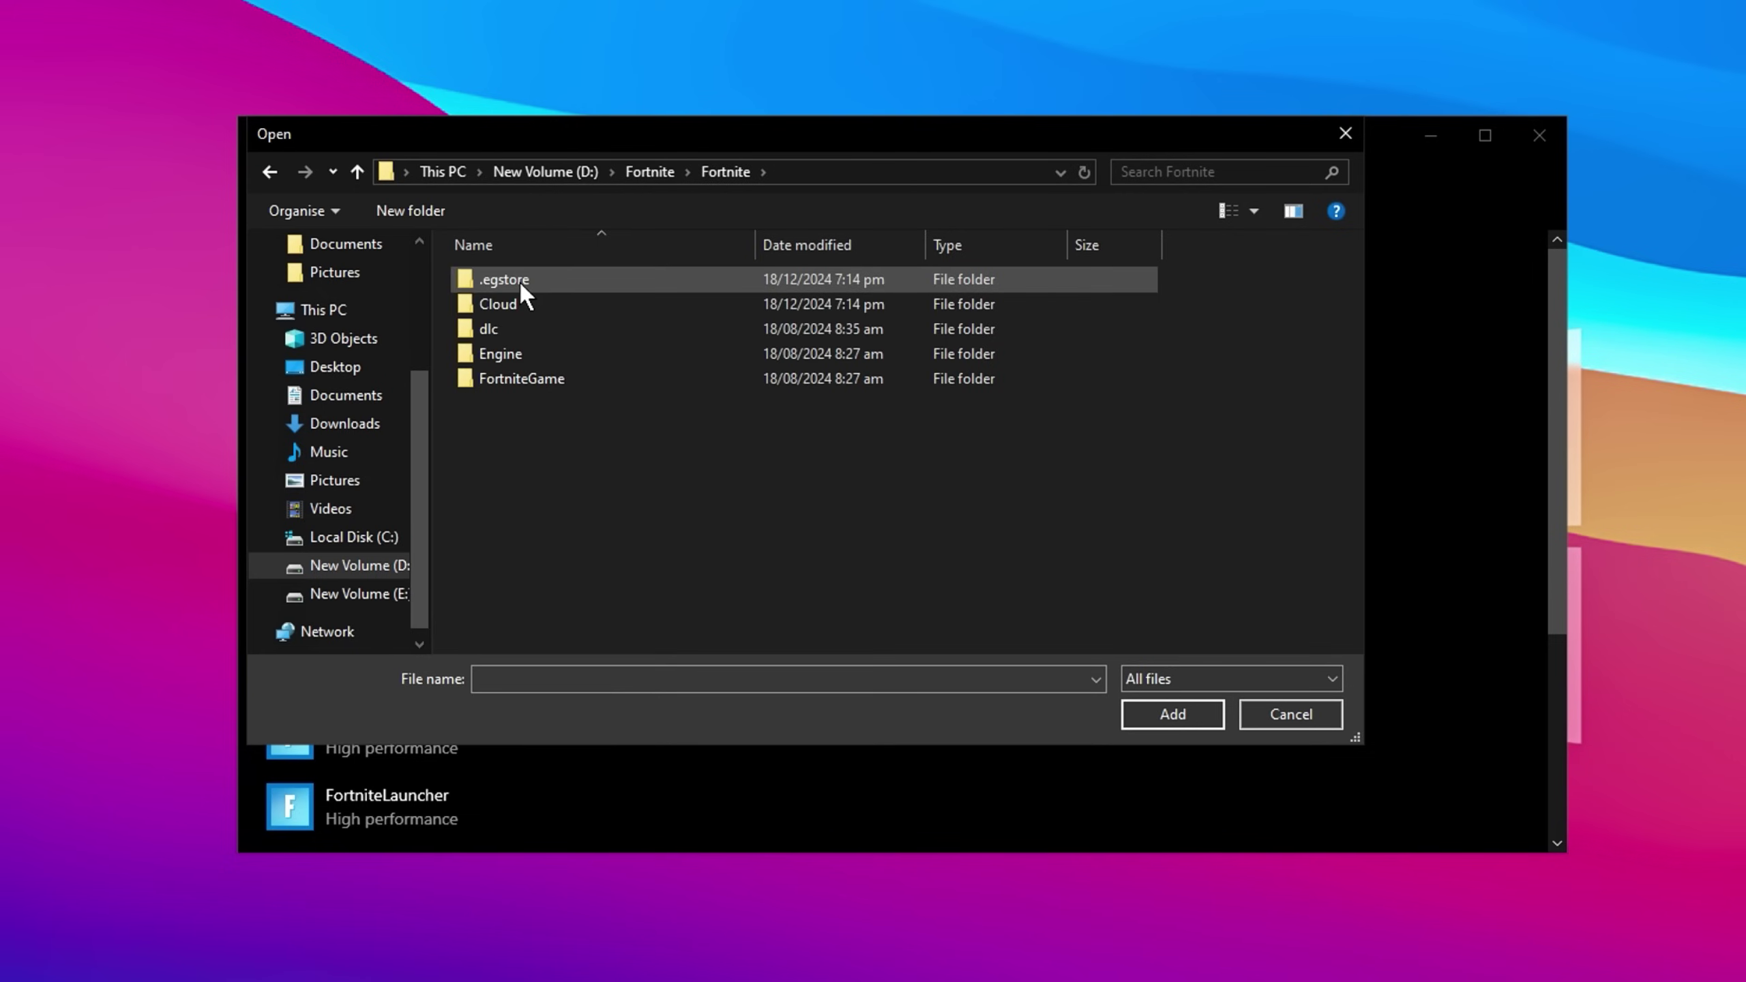
double_click(521, 380)
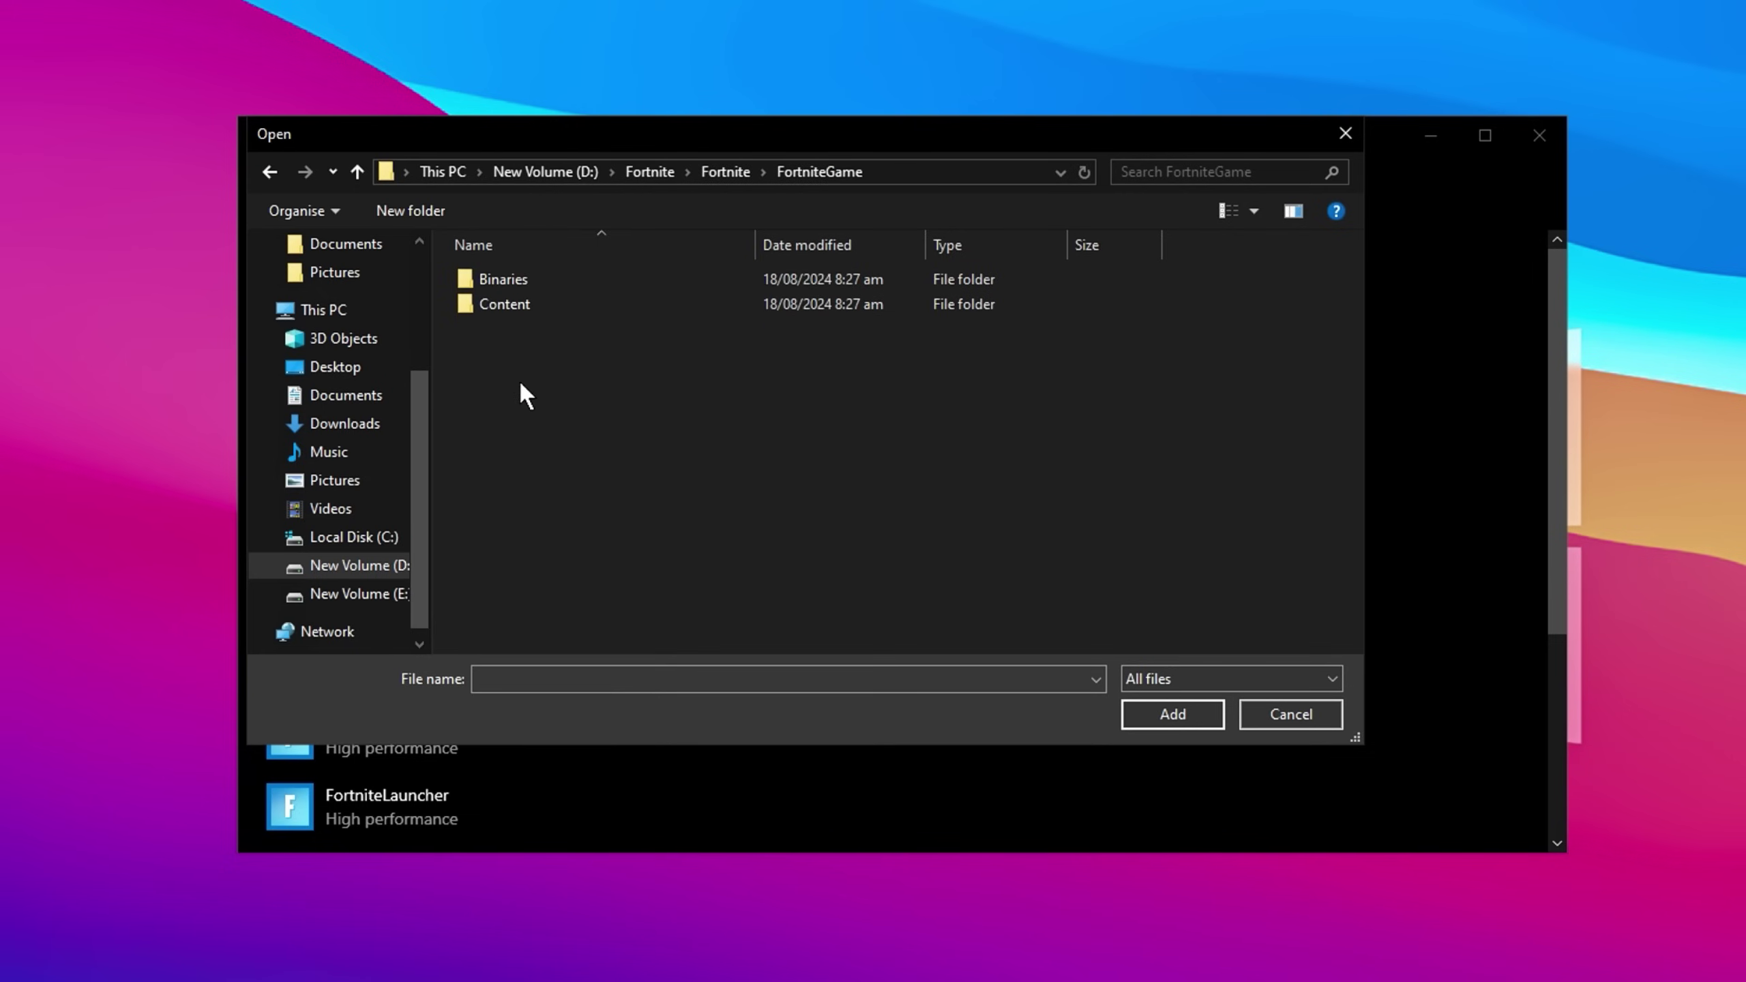
double_click(541, 276)
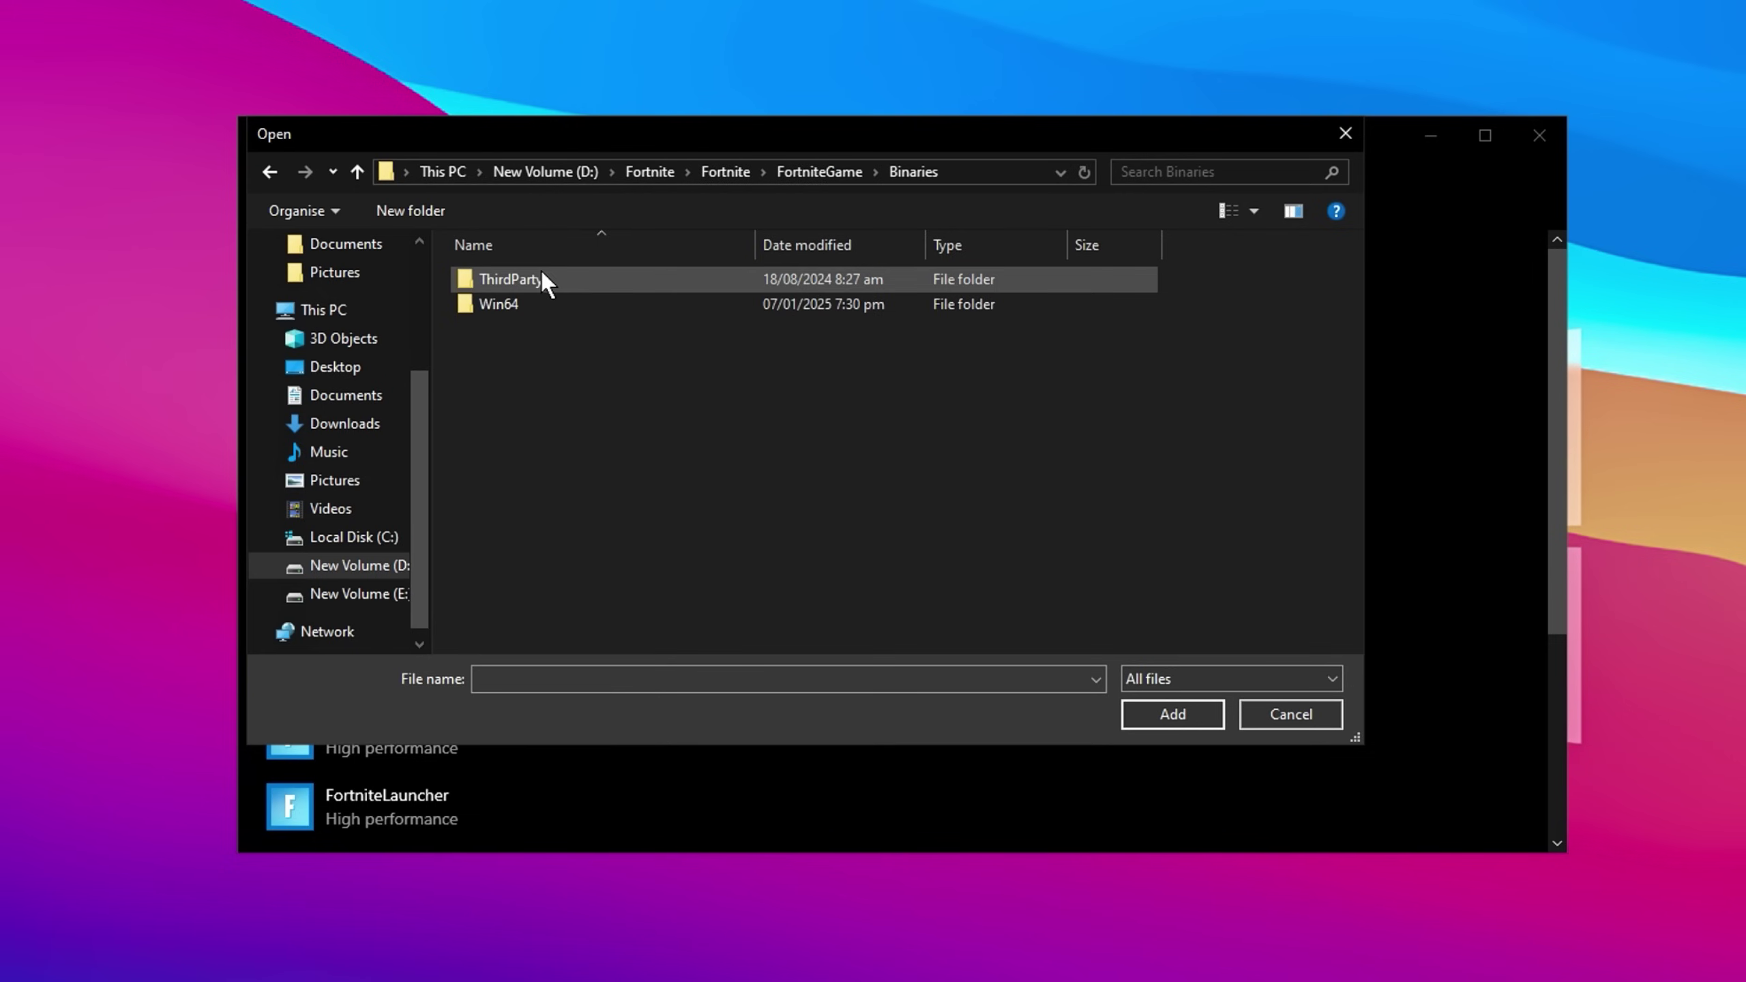
double_click(509, 308)
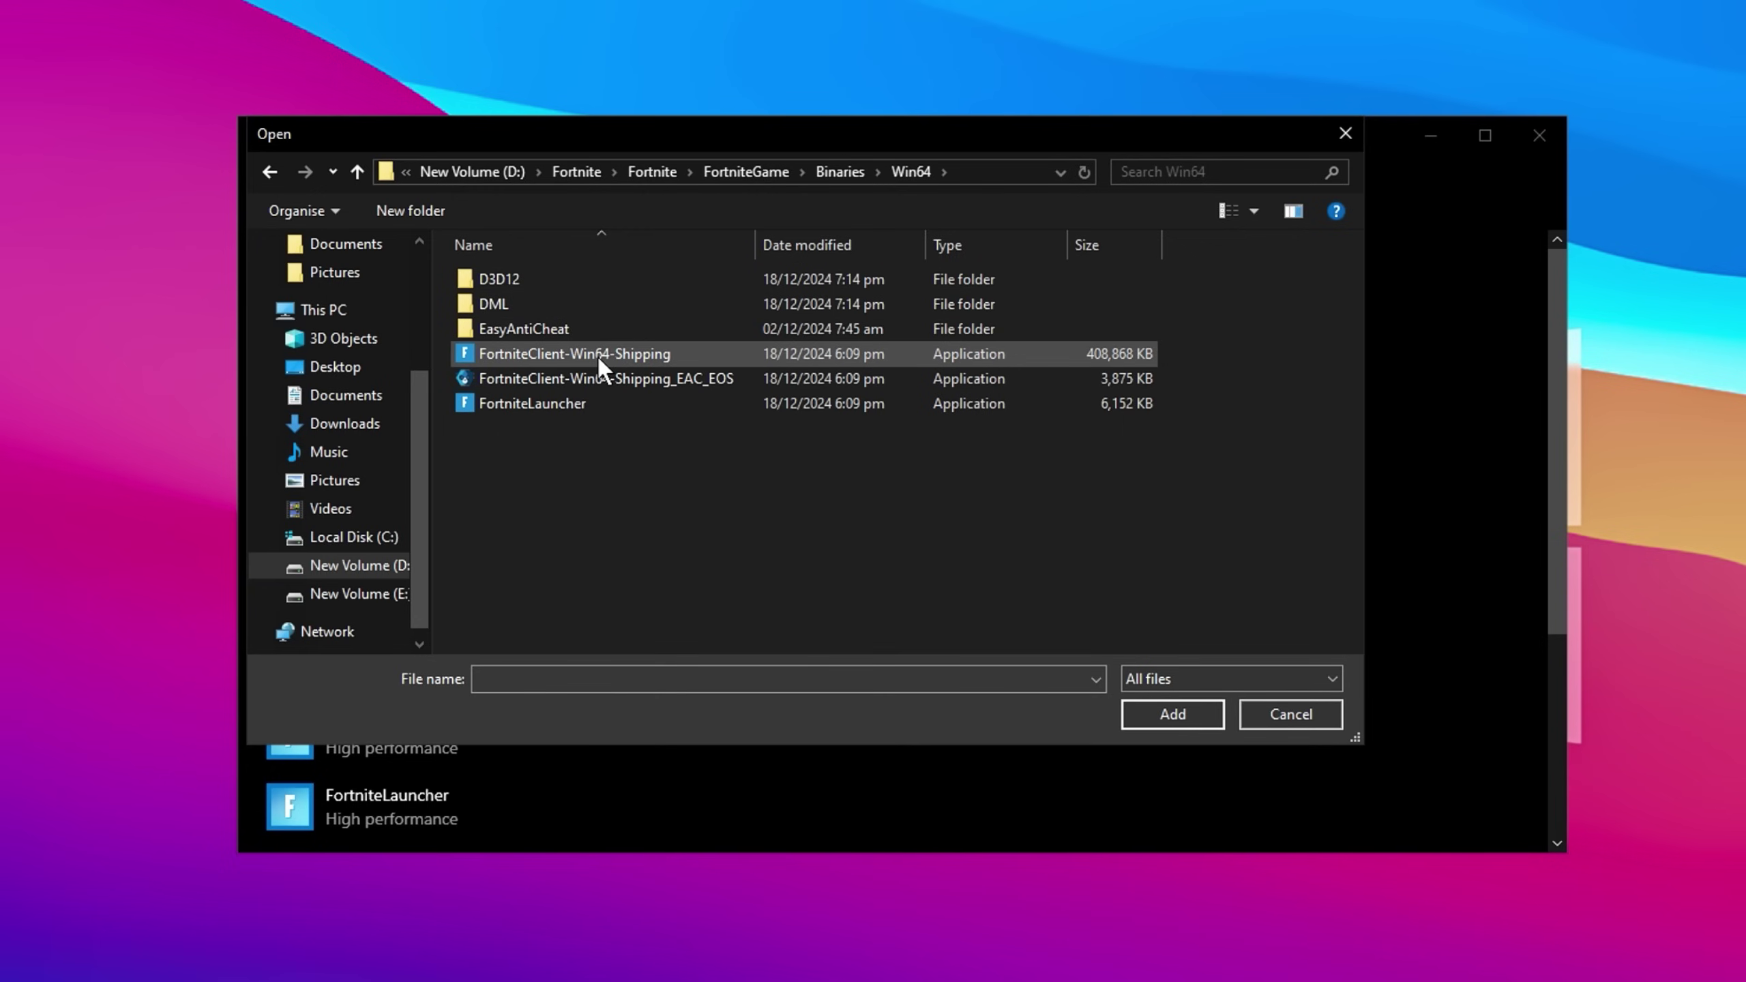
click(689, 352)
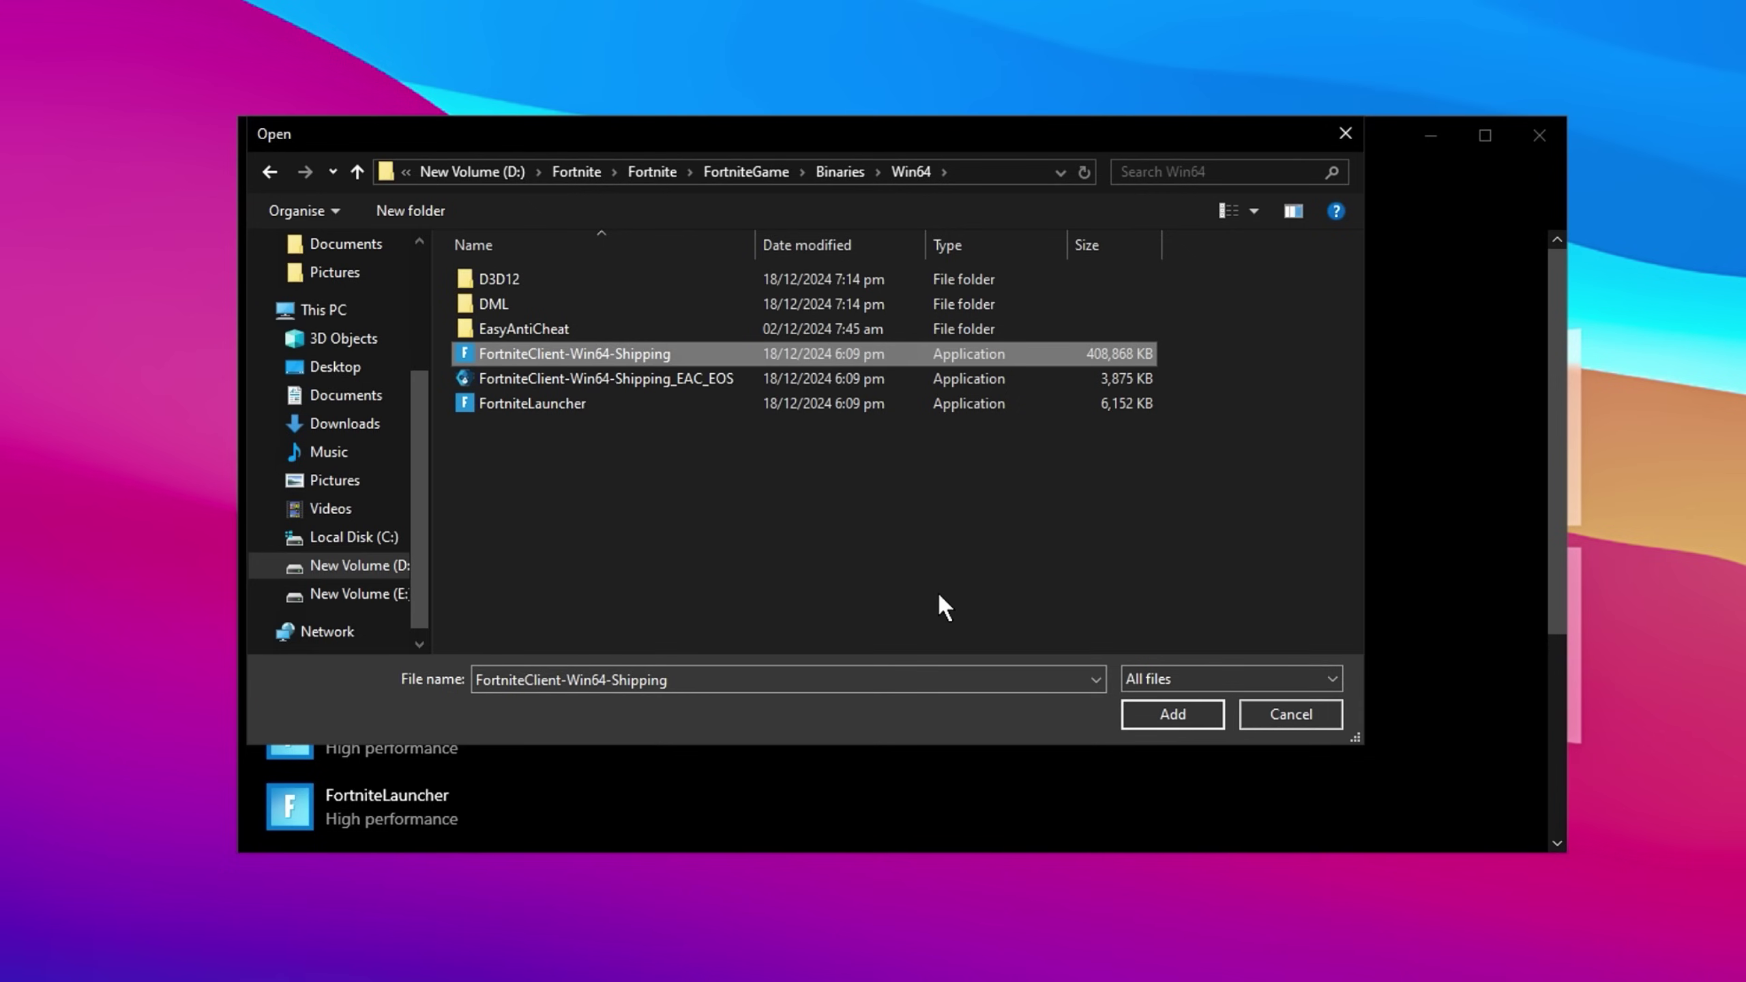
click(1165, 716)
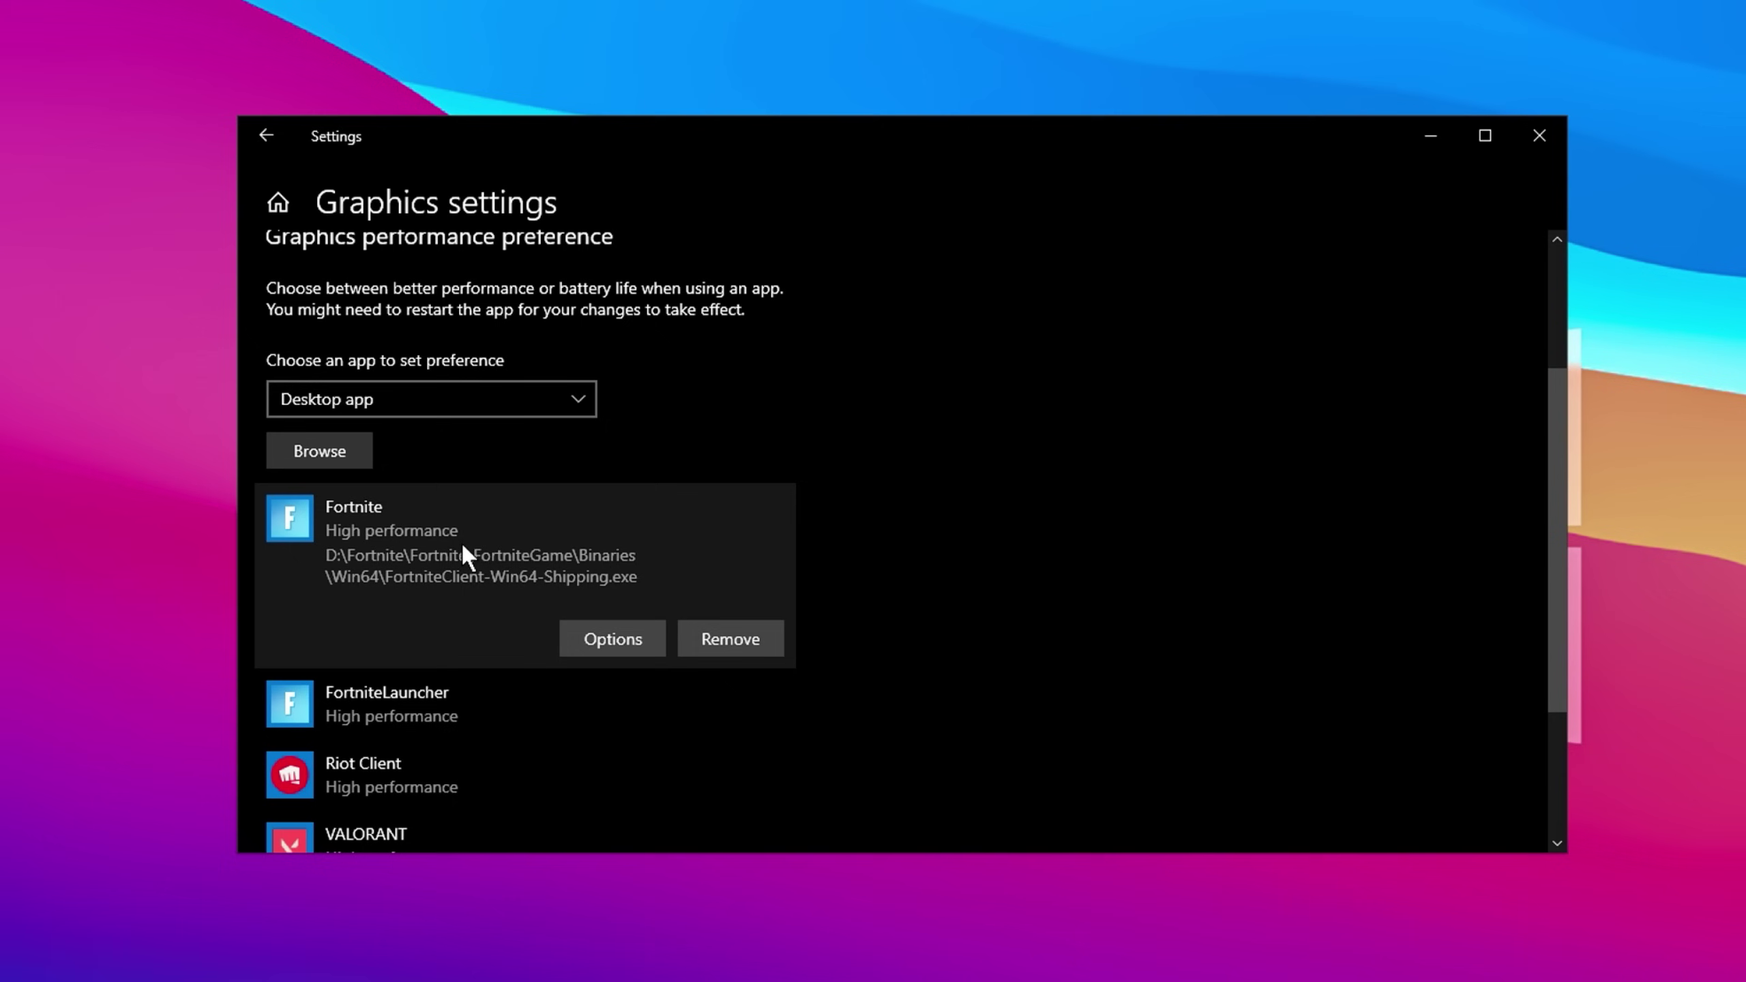
click(611, 650)
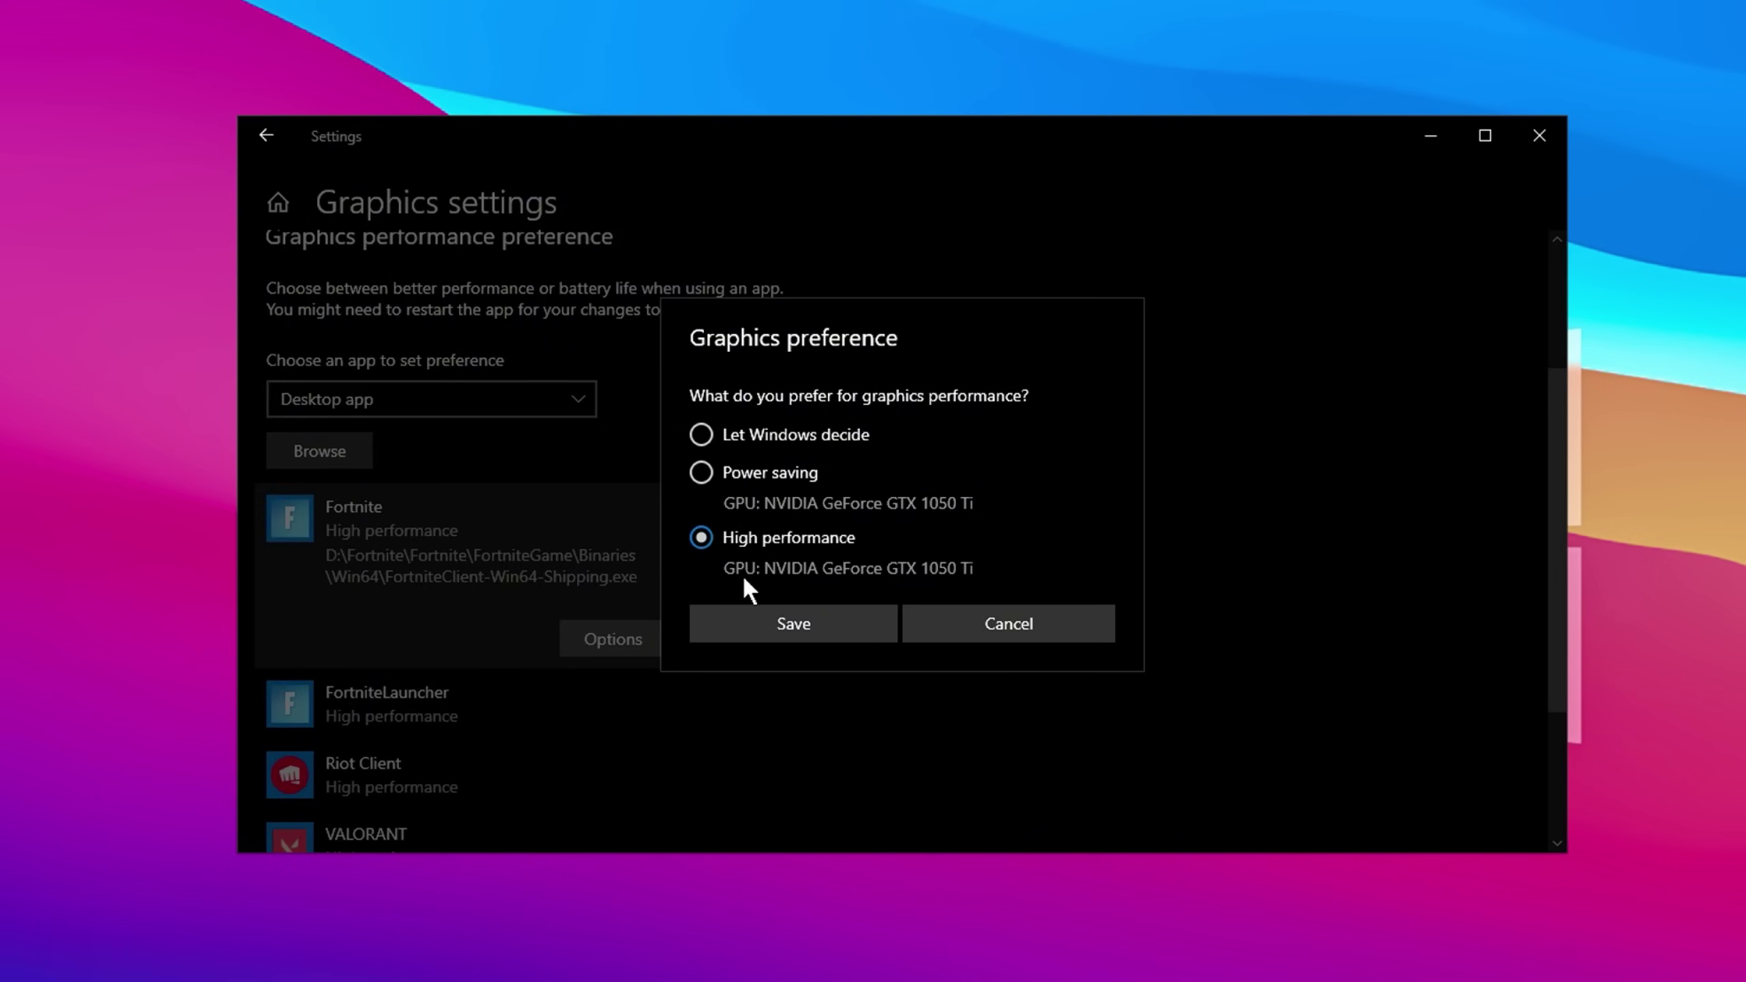
click(739, 626)
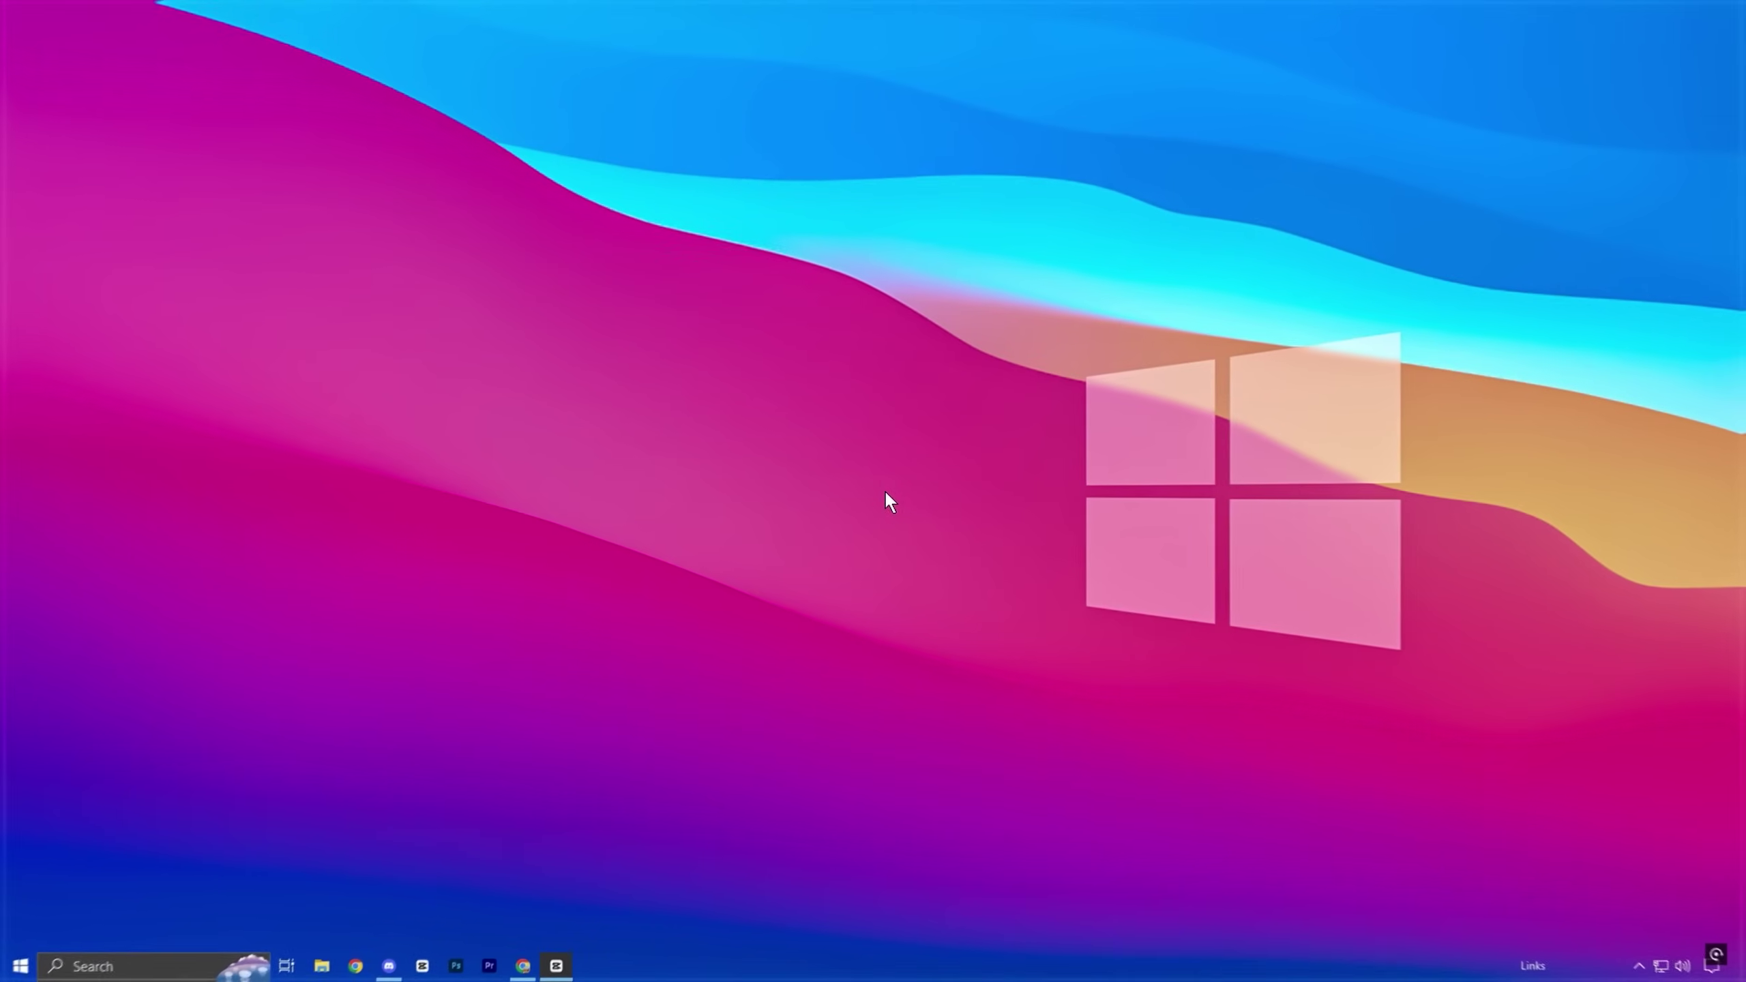
Open Task Manager and disable Riot Client in the list of startup apps
right_click(1126, 967)
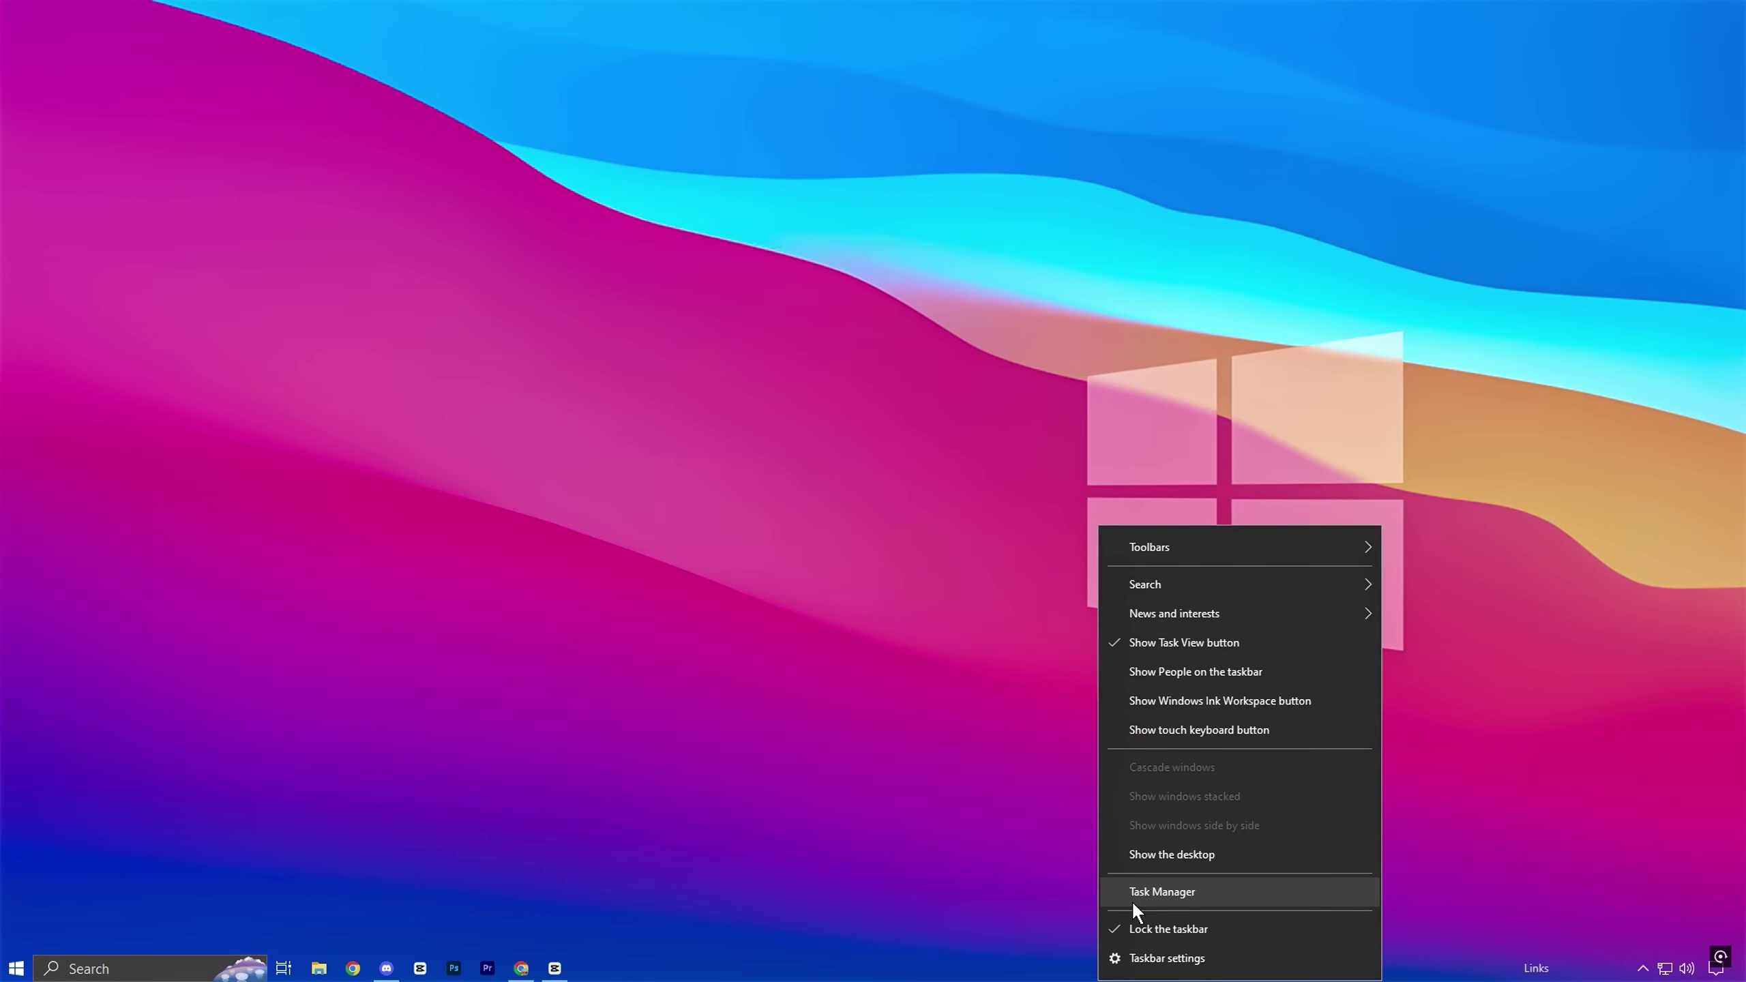
click(1161, 892)
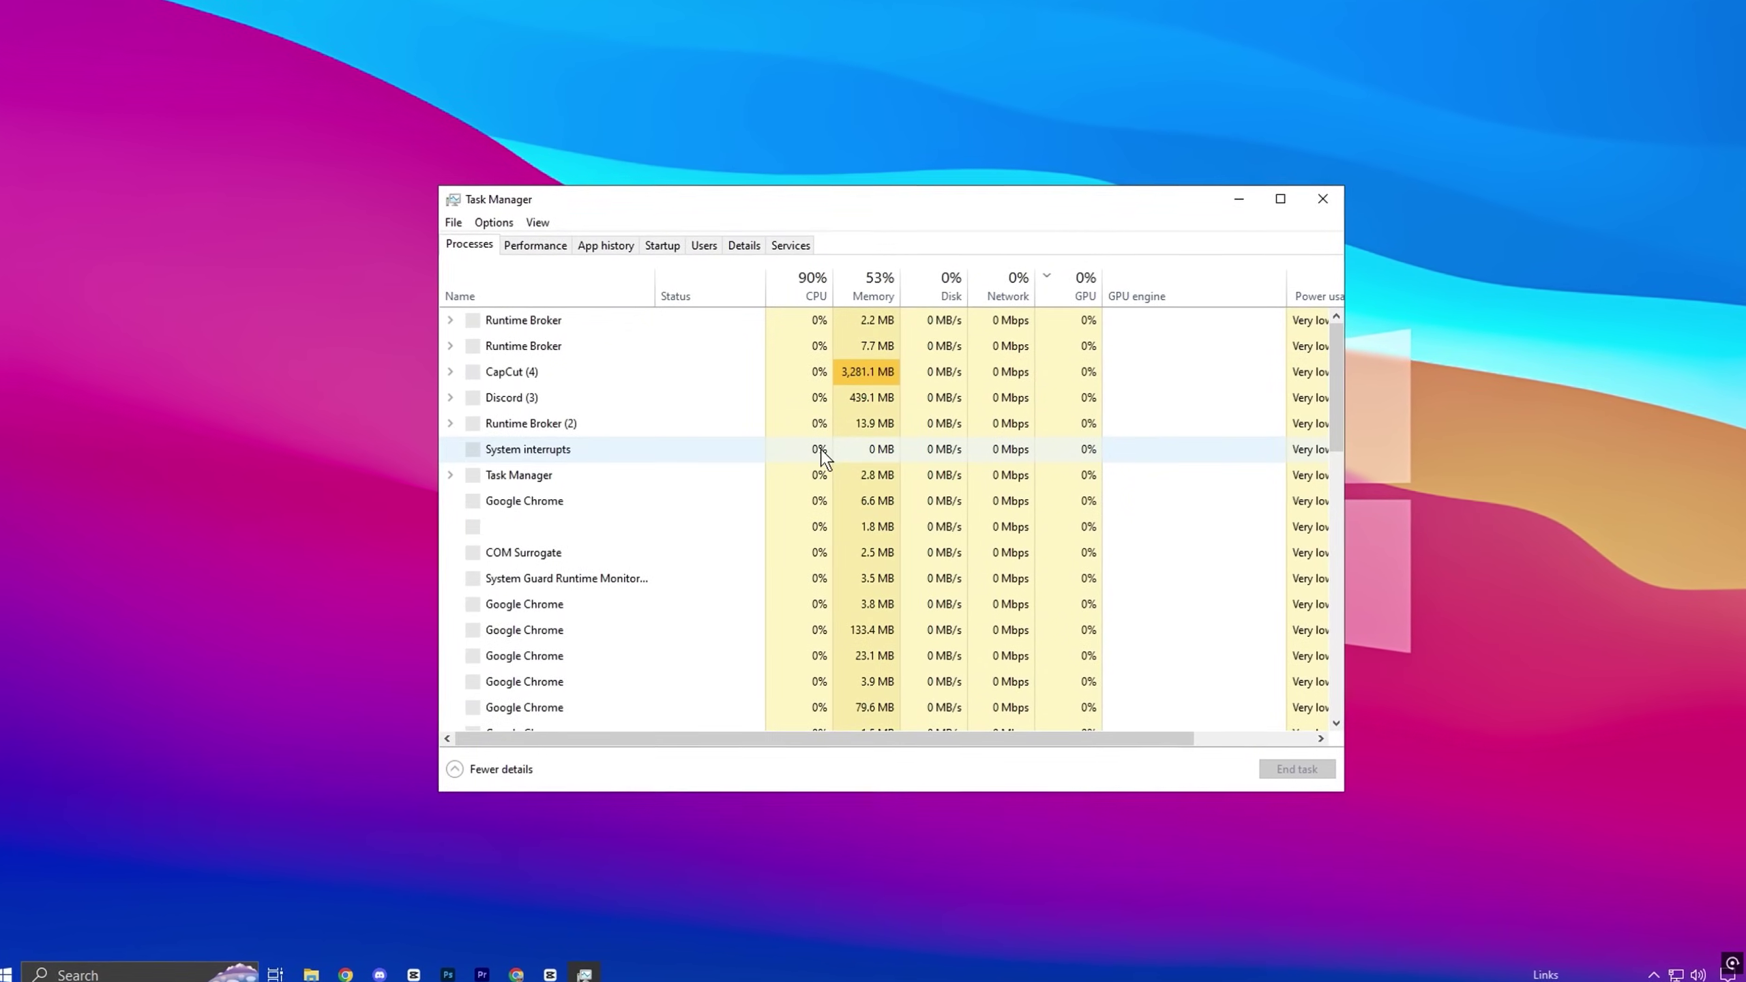
click(657, 244)
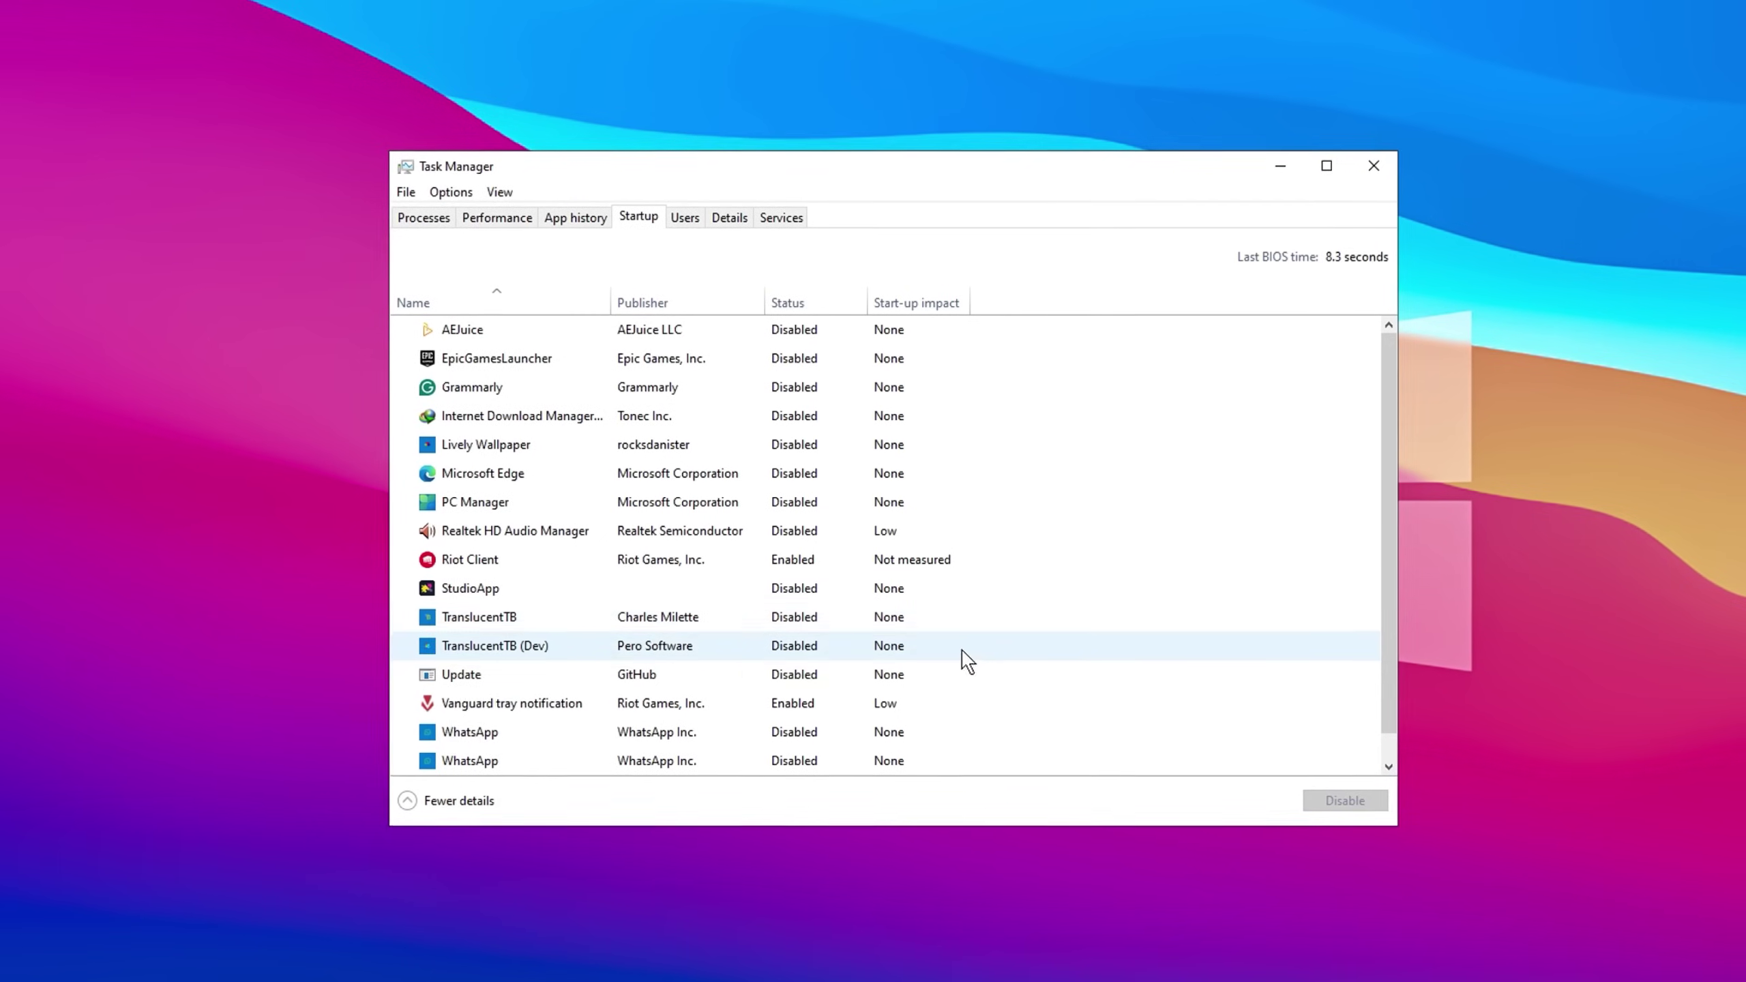
scroll(965, 636, down, 1)
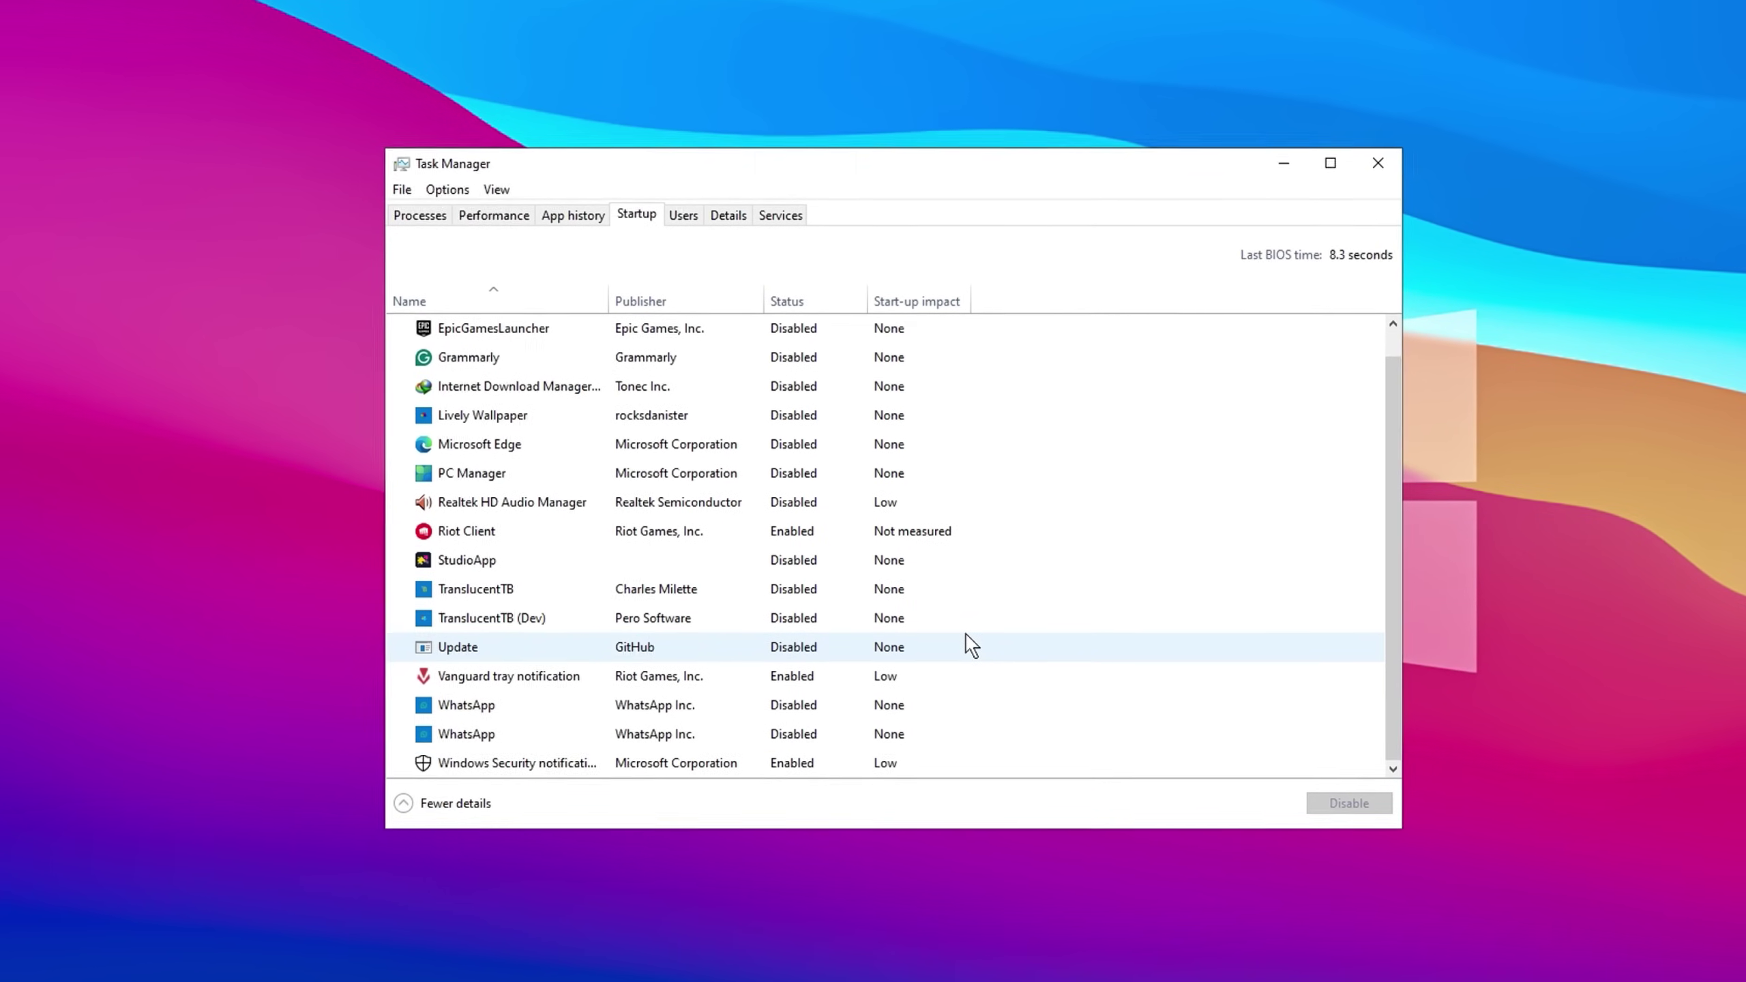
click(560, 540)
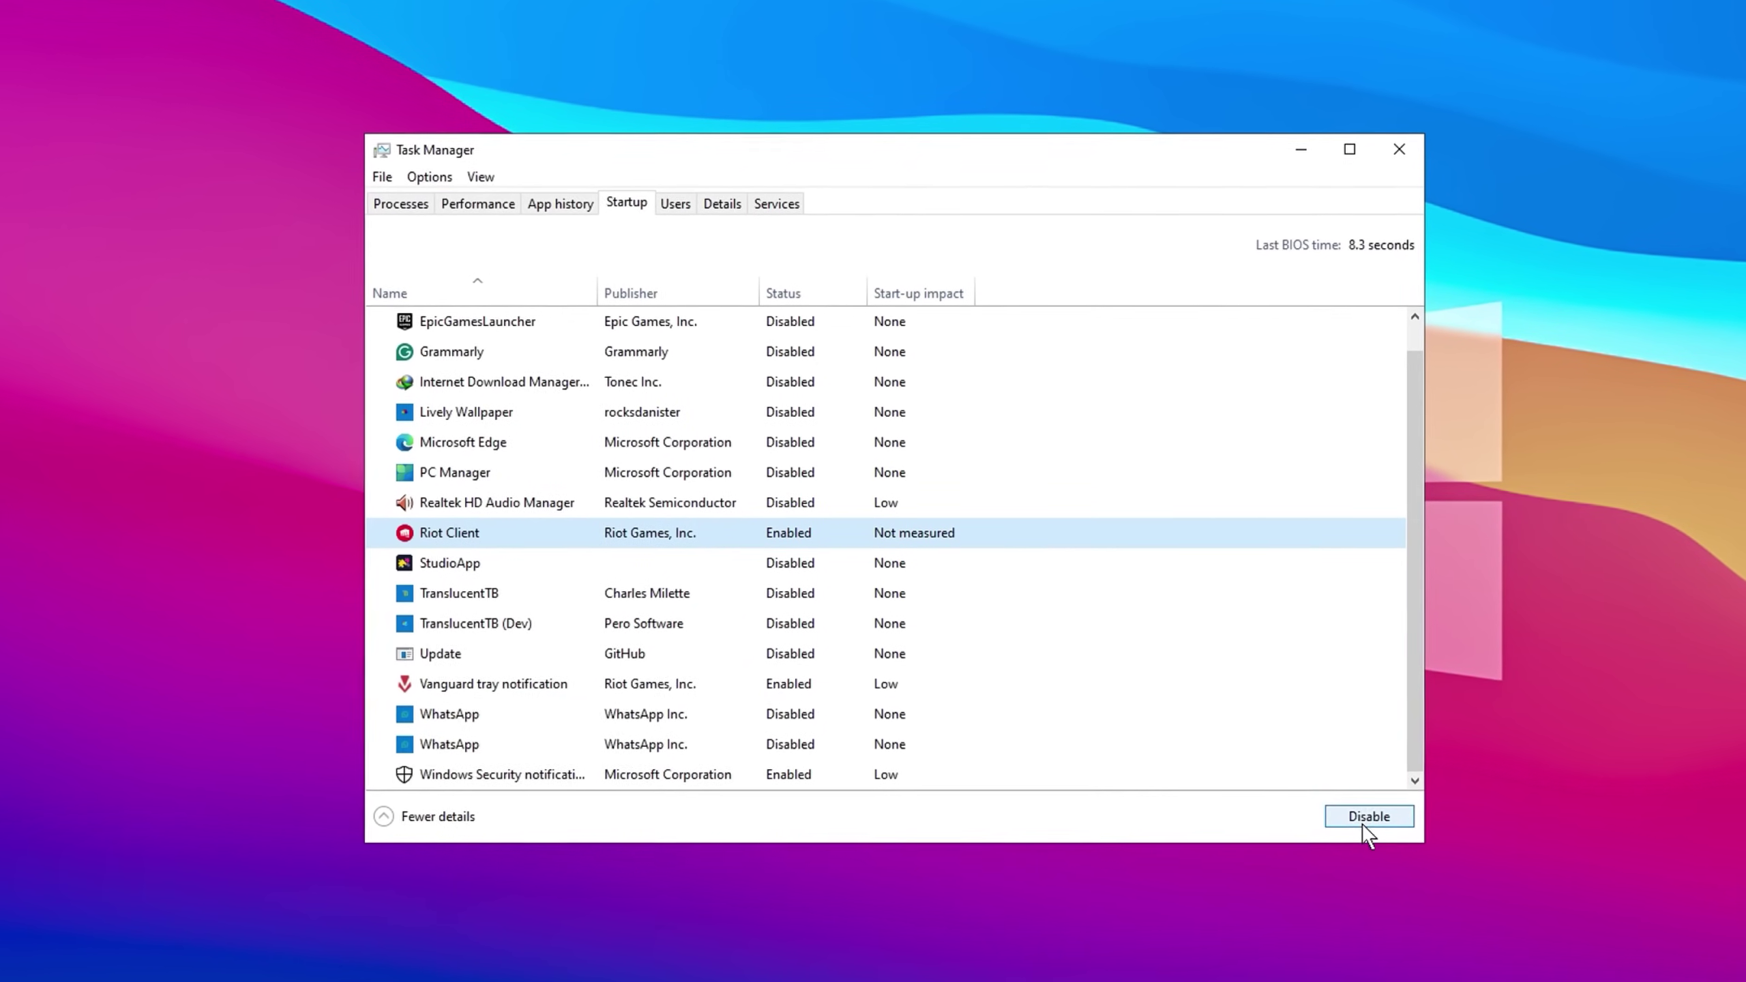
click(1365, 820)
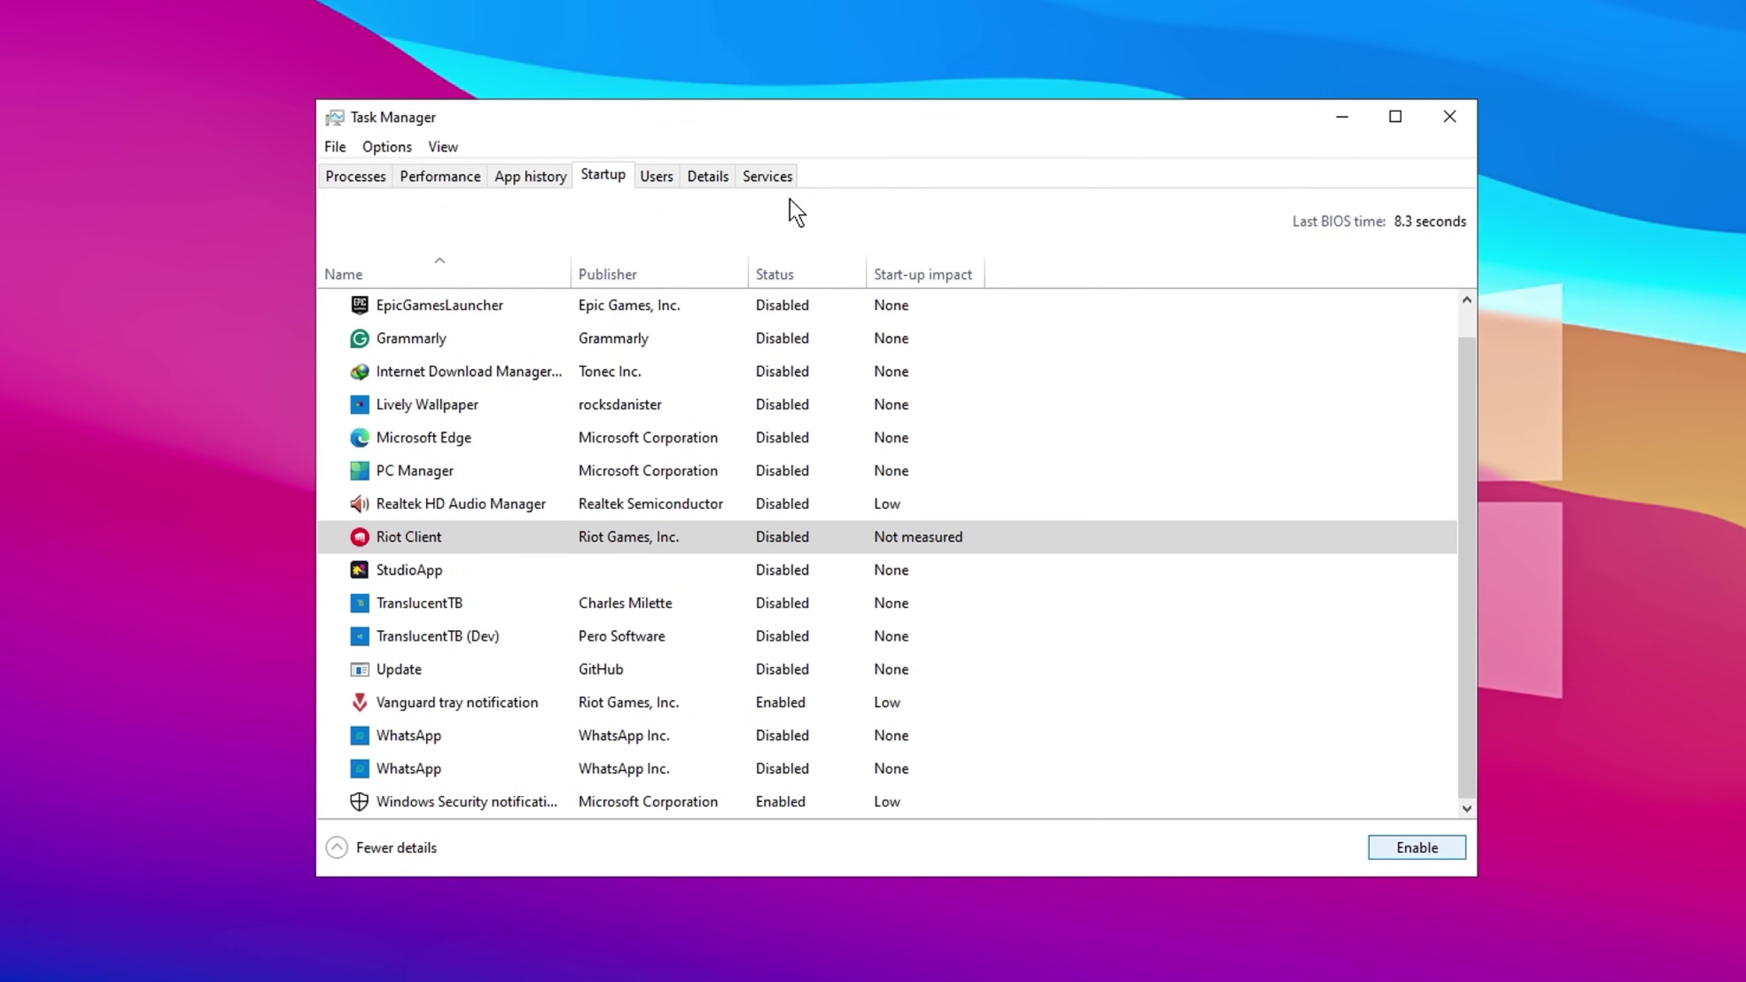
Show the services list in Task Manager and select the XblGameSave and XboxNetApiSvc services at its end
click(767, 176)
drag(1466, 247, 1453, 768)
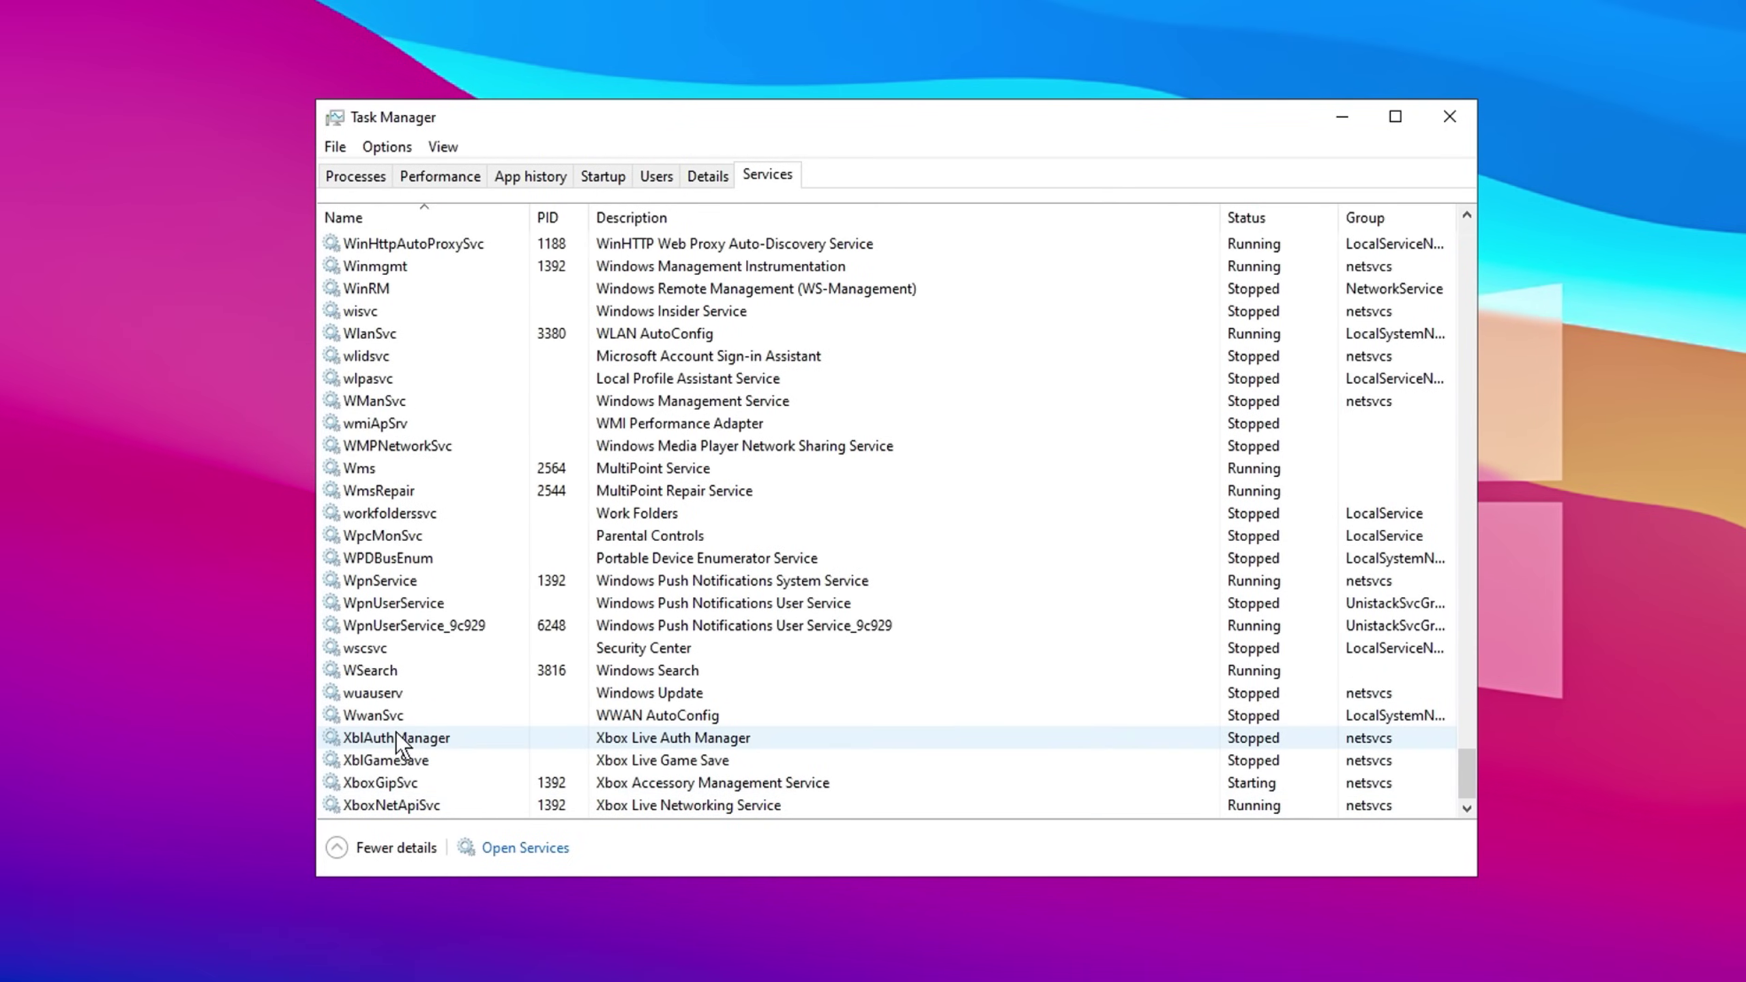
click(414, 763)
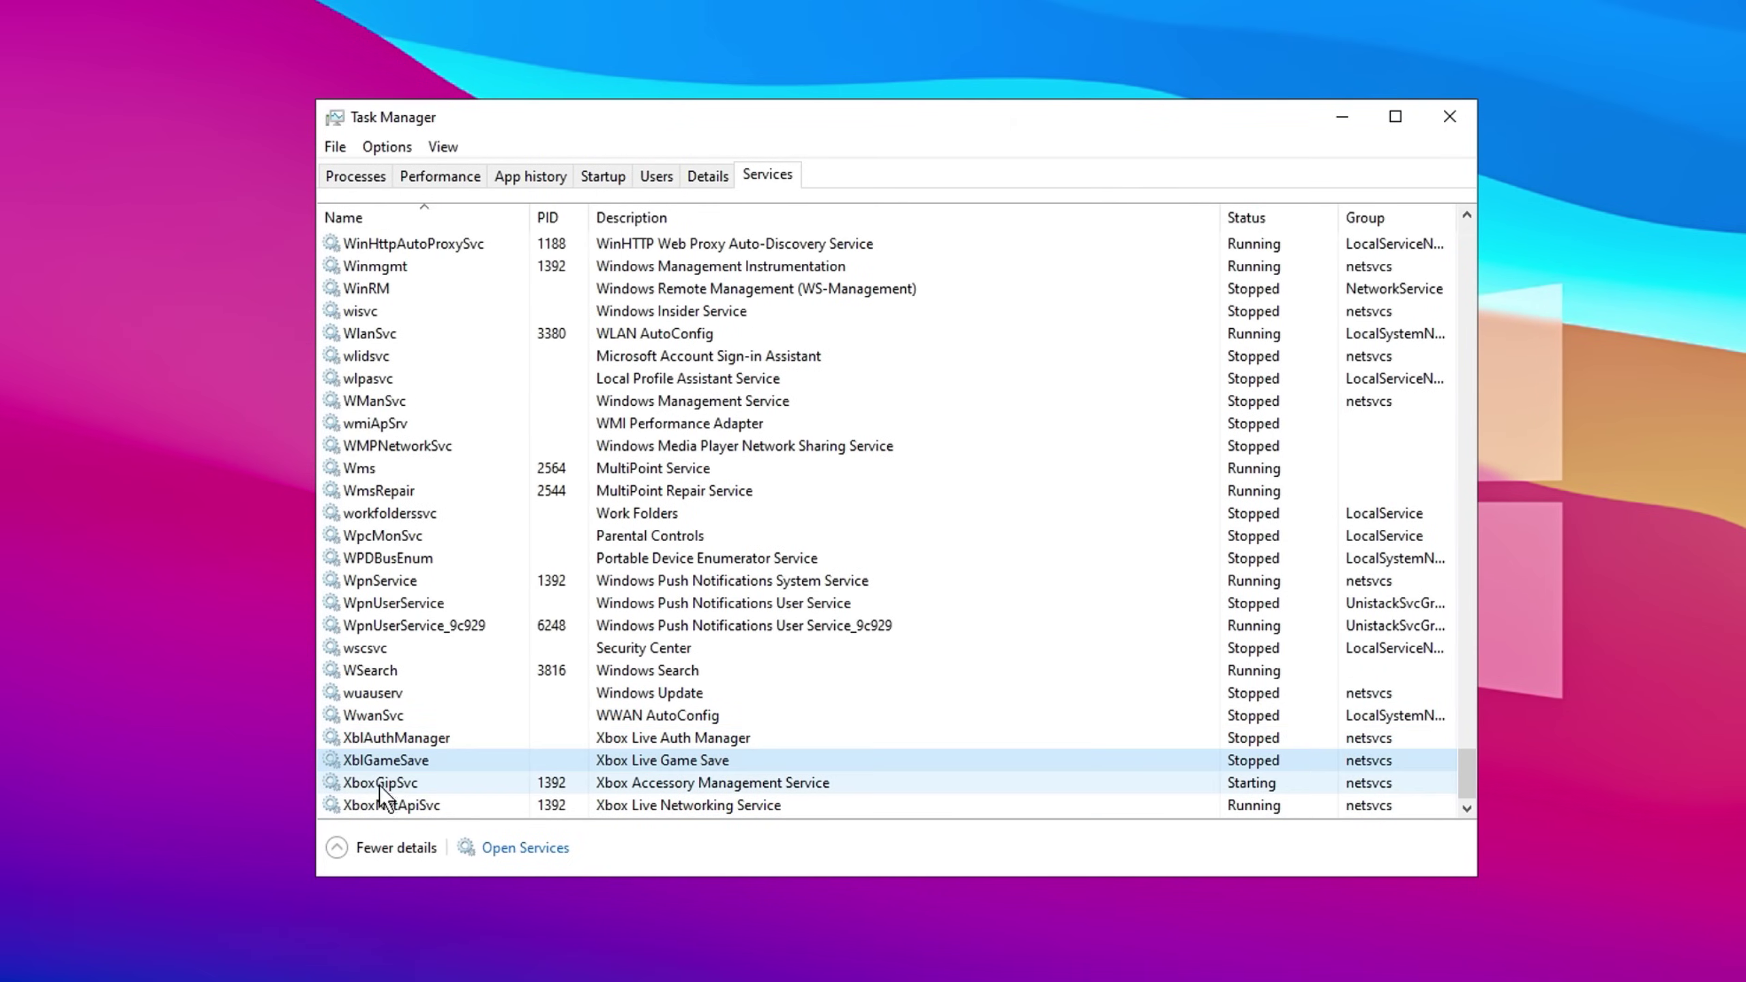
click(416, 808)
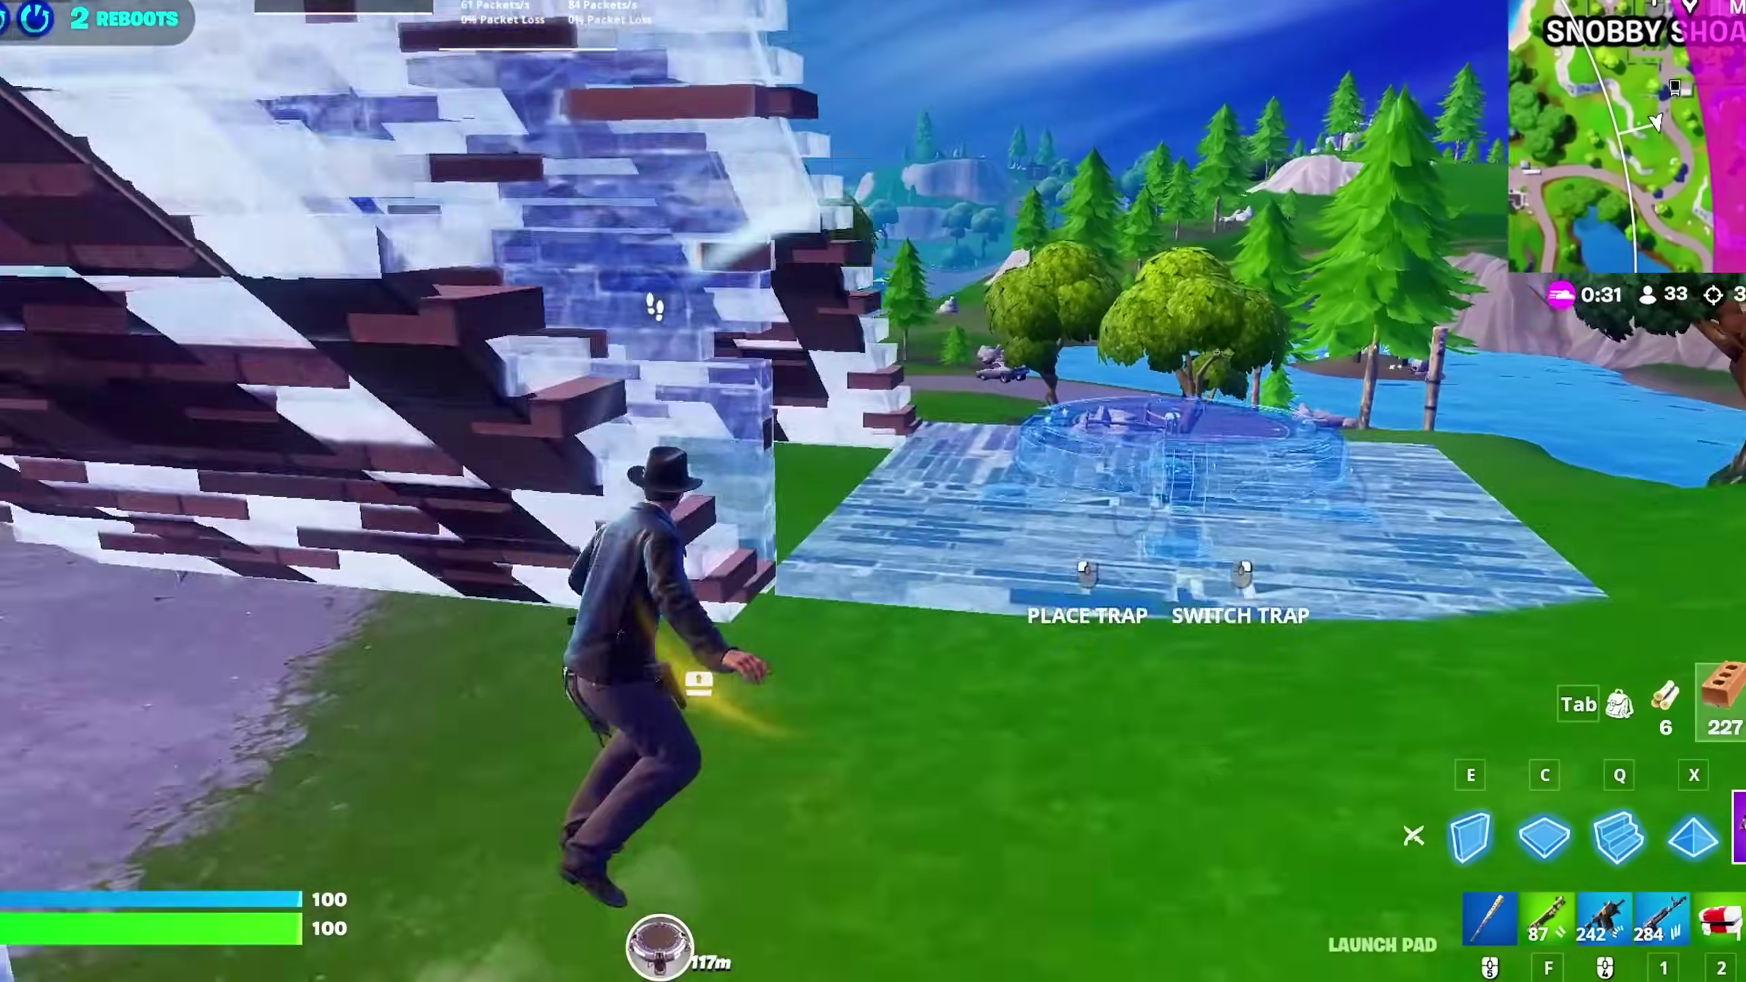
key(f)
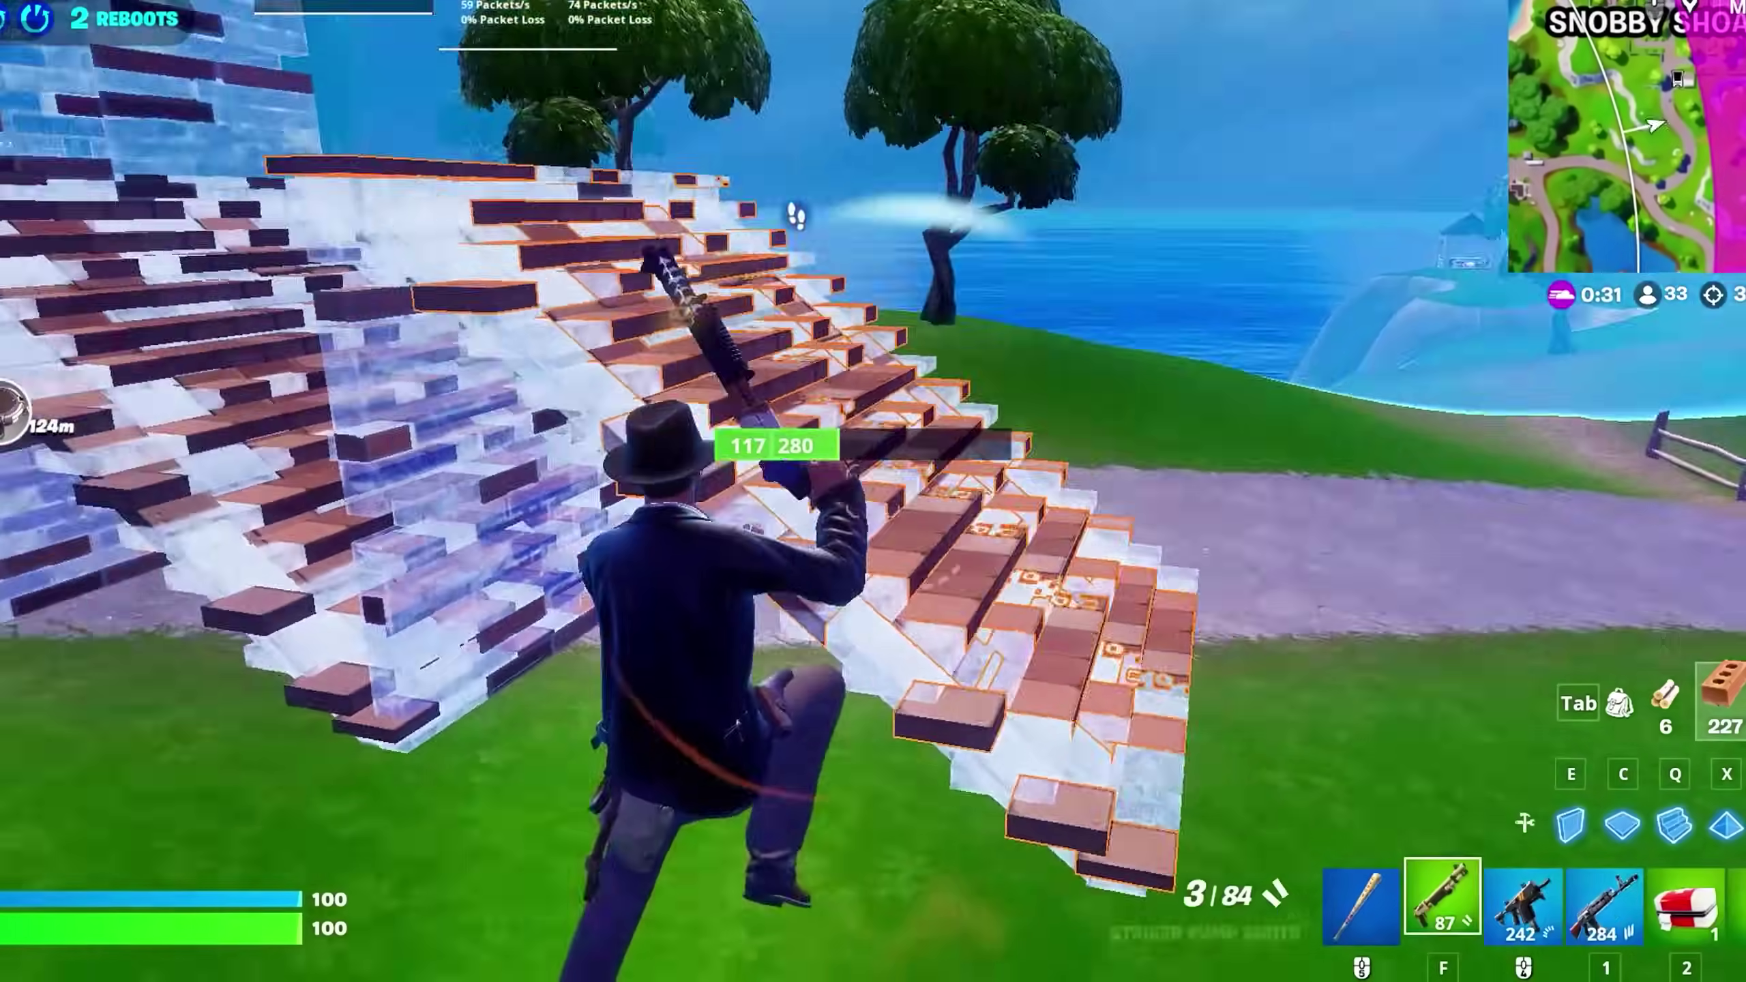
key(w)
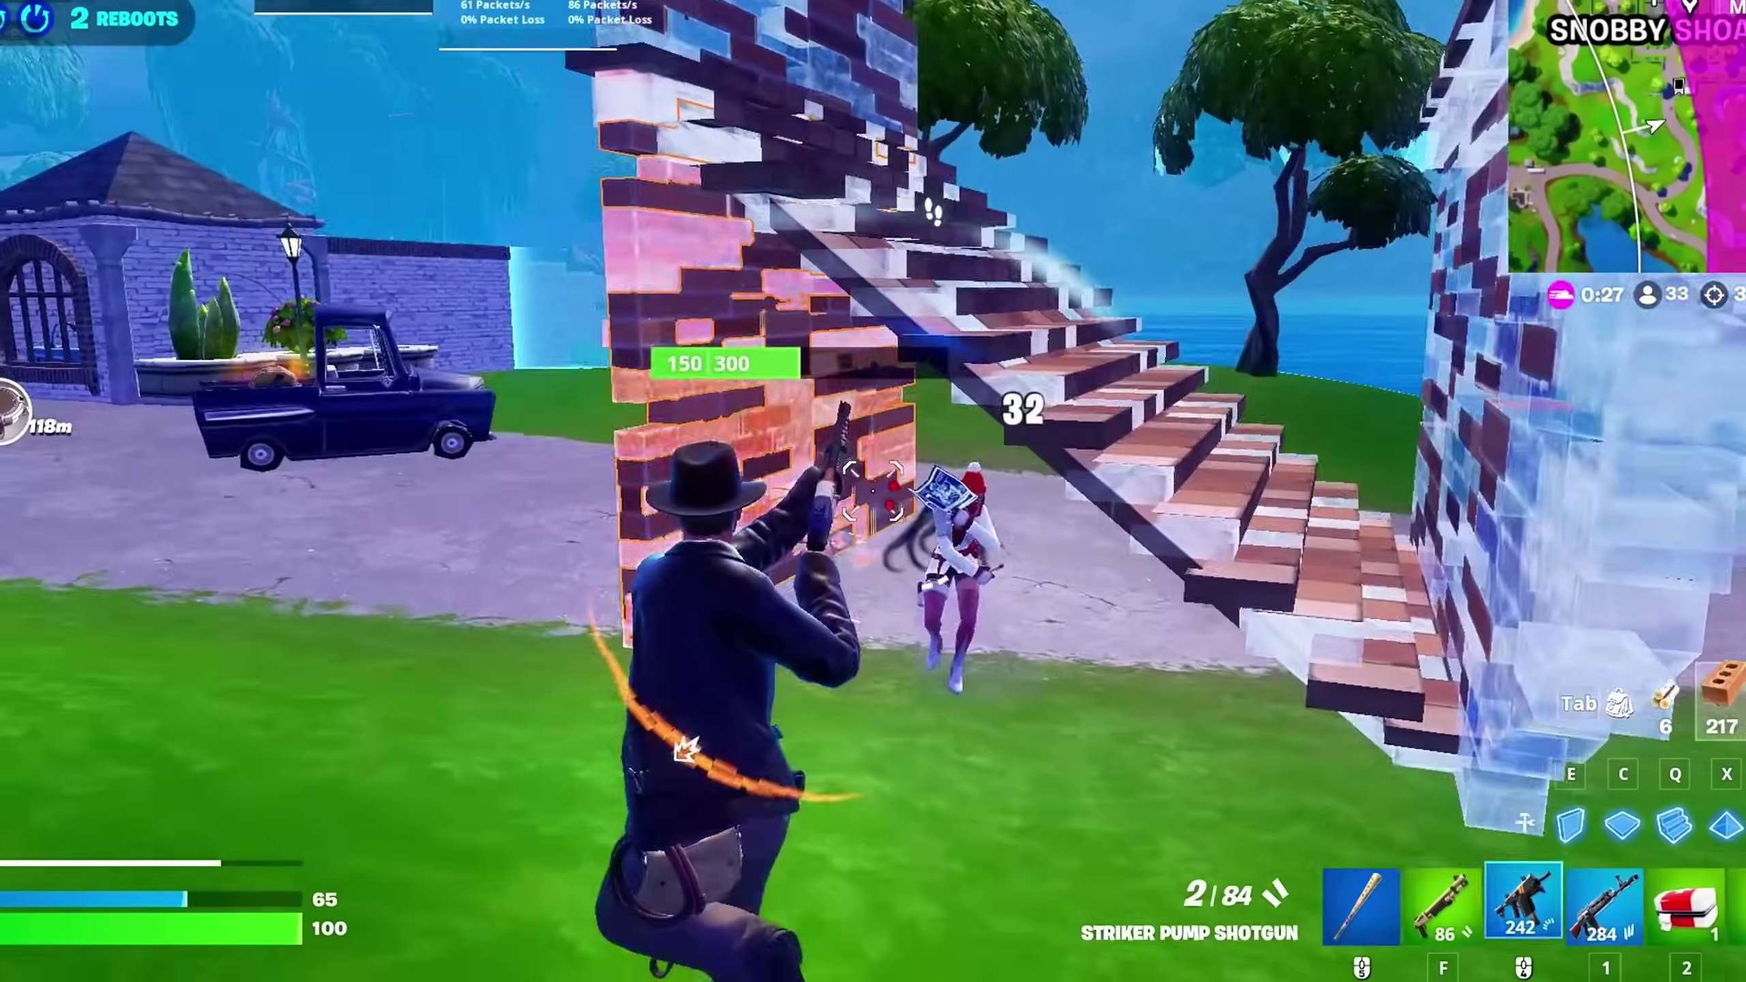
click(873, 490)
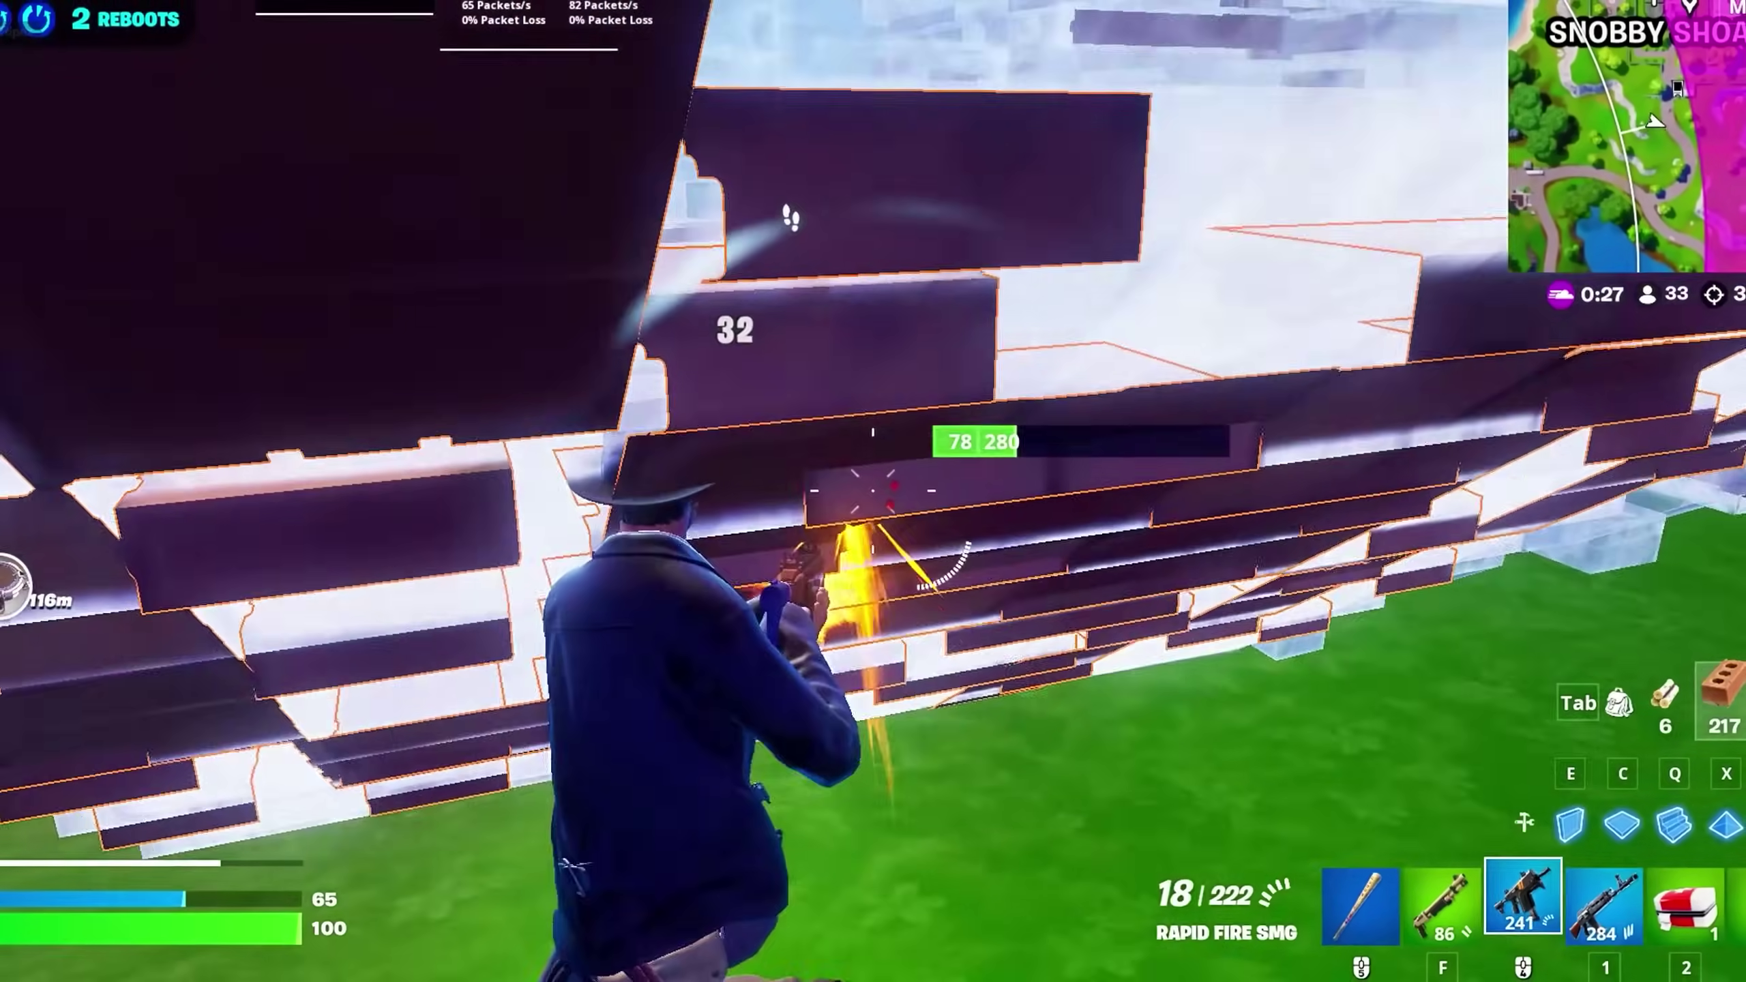
click(873, 490)
key(f)
key(c)
click(873, 490)
key(f)
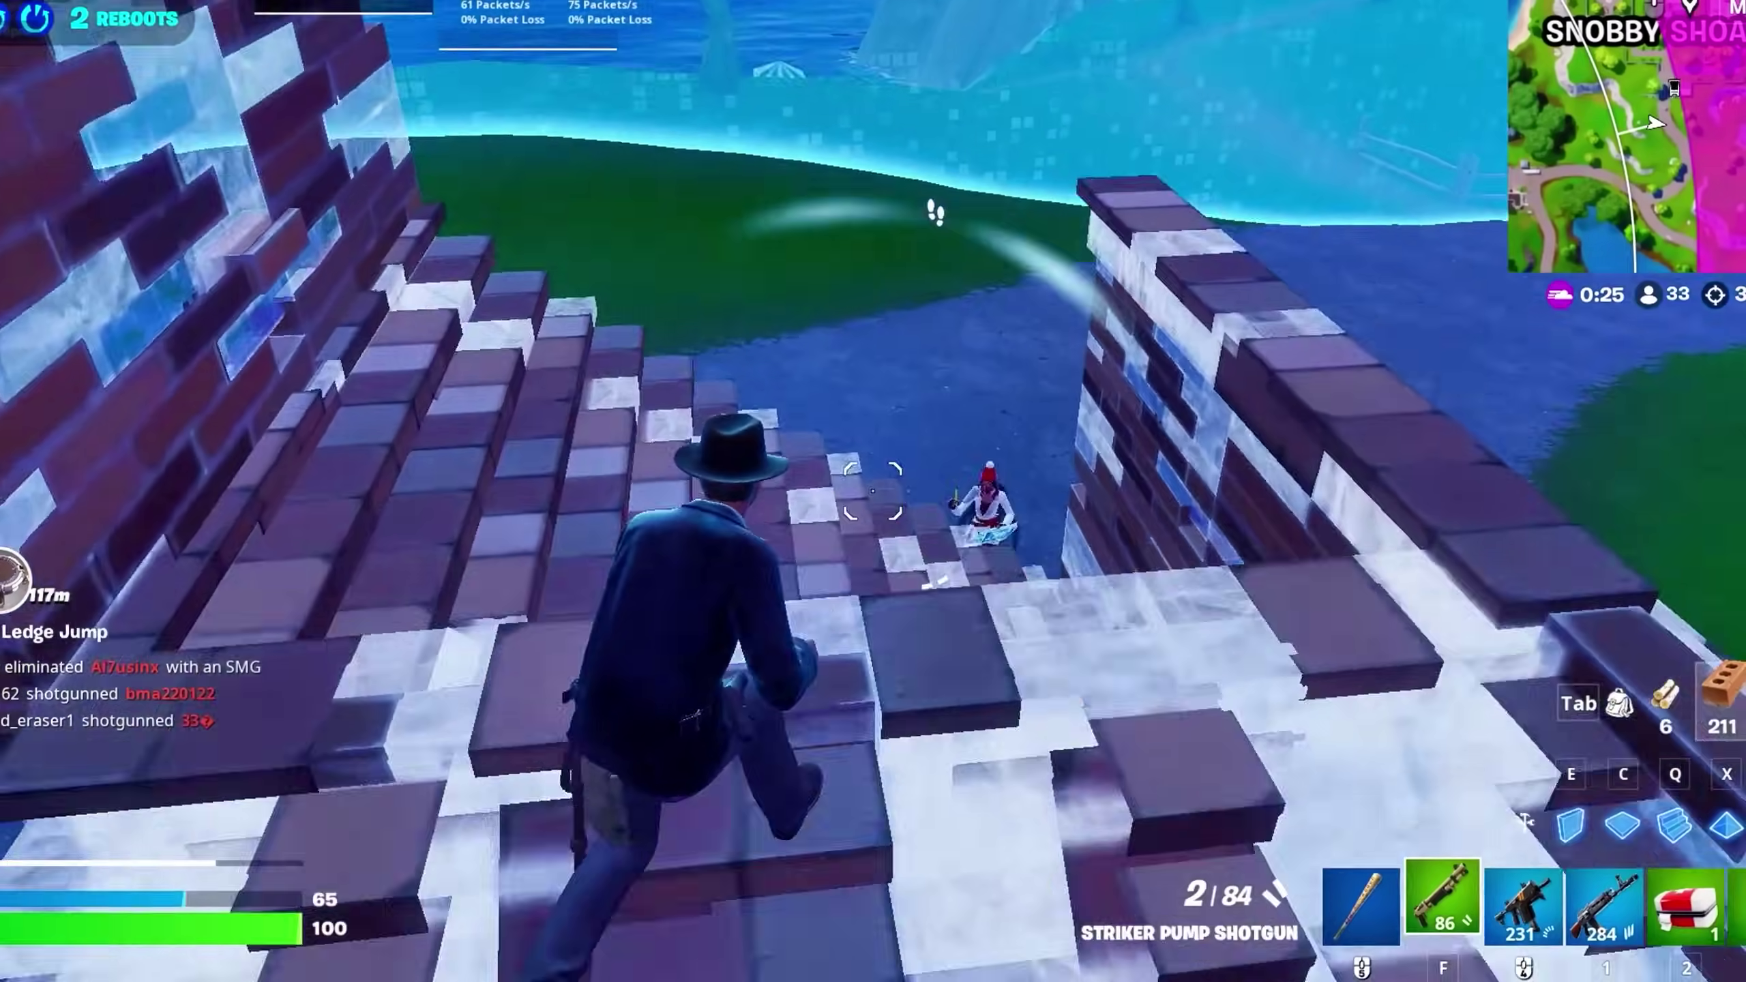
key(c)
click(873, 489)
key(f)
key(c)
click(873, 489)
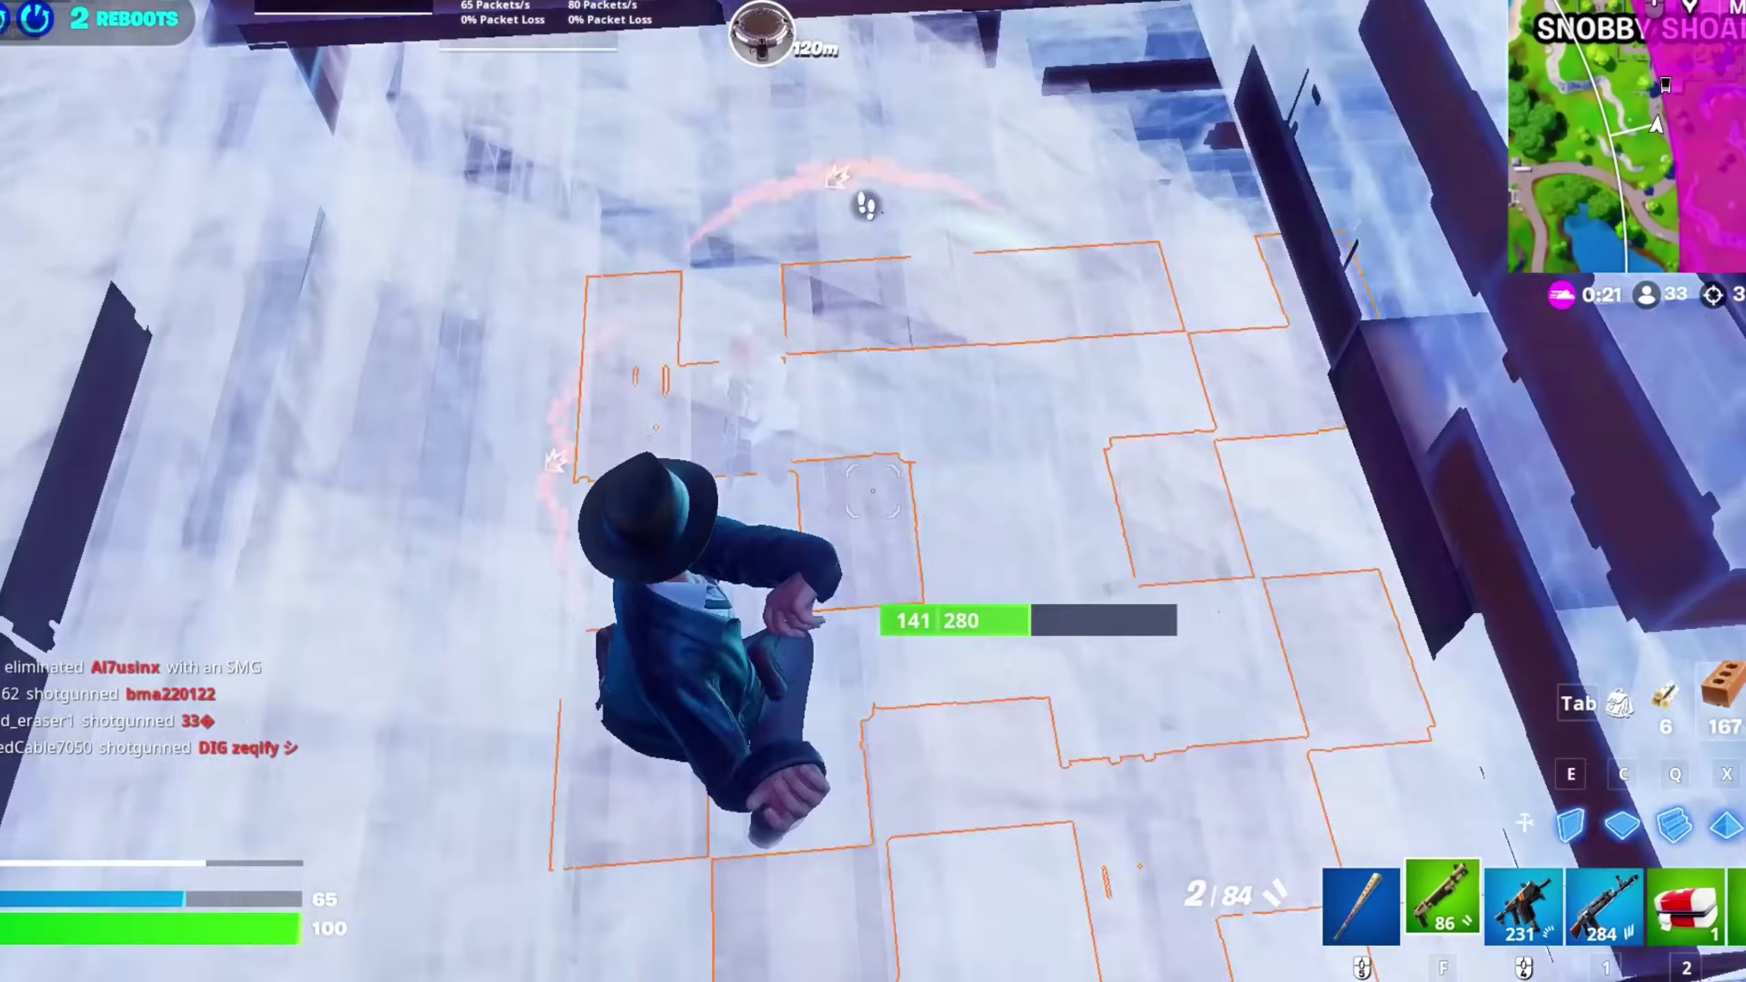
key(f)
click(873, 489)
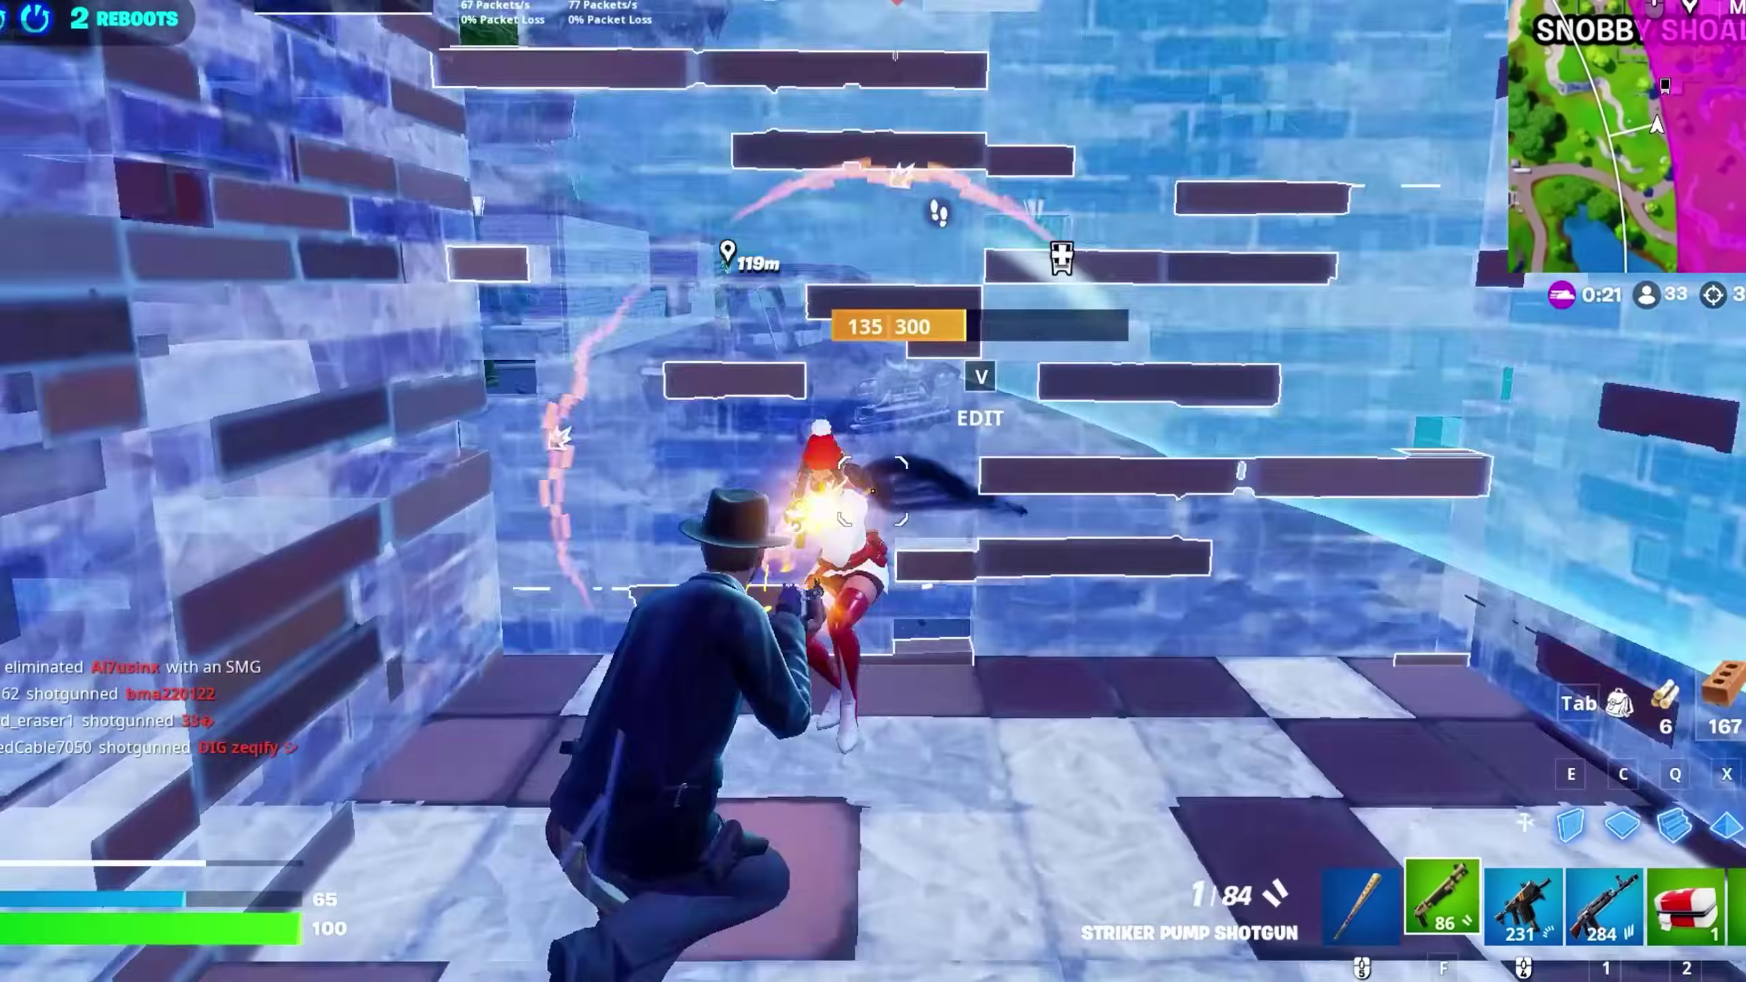
click(873, 490)
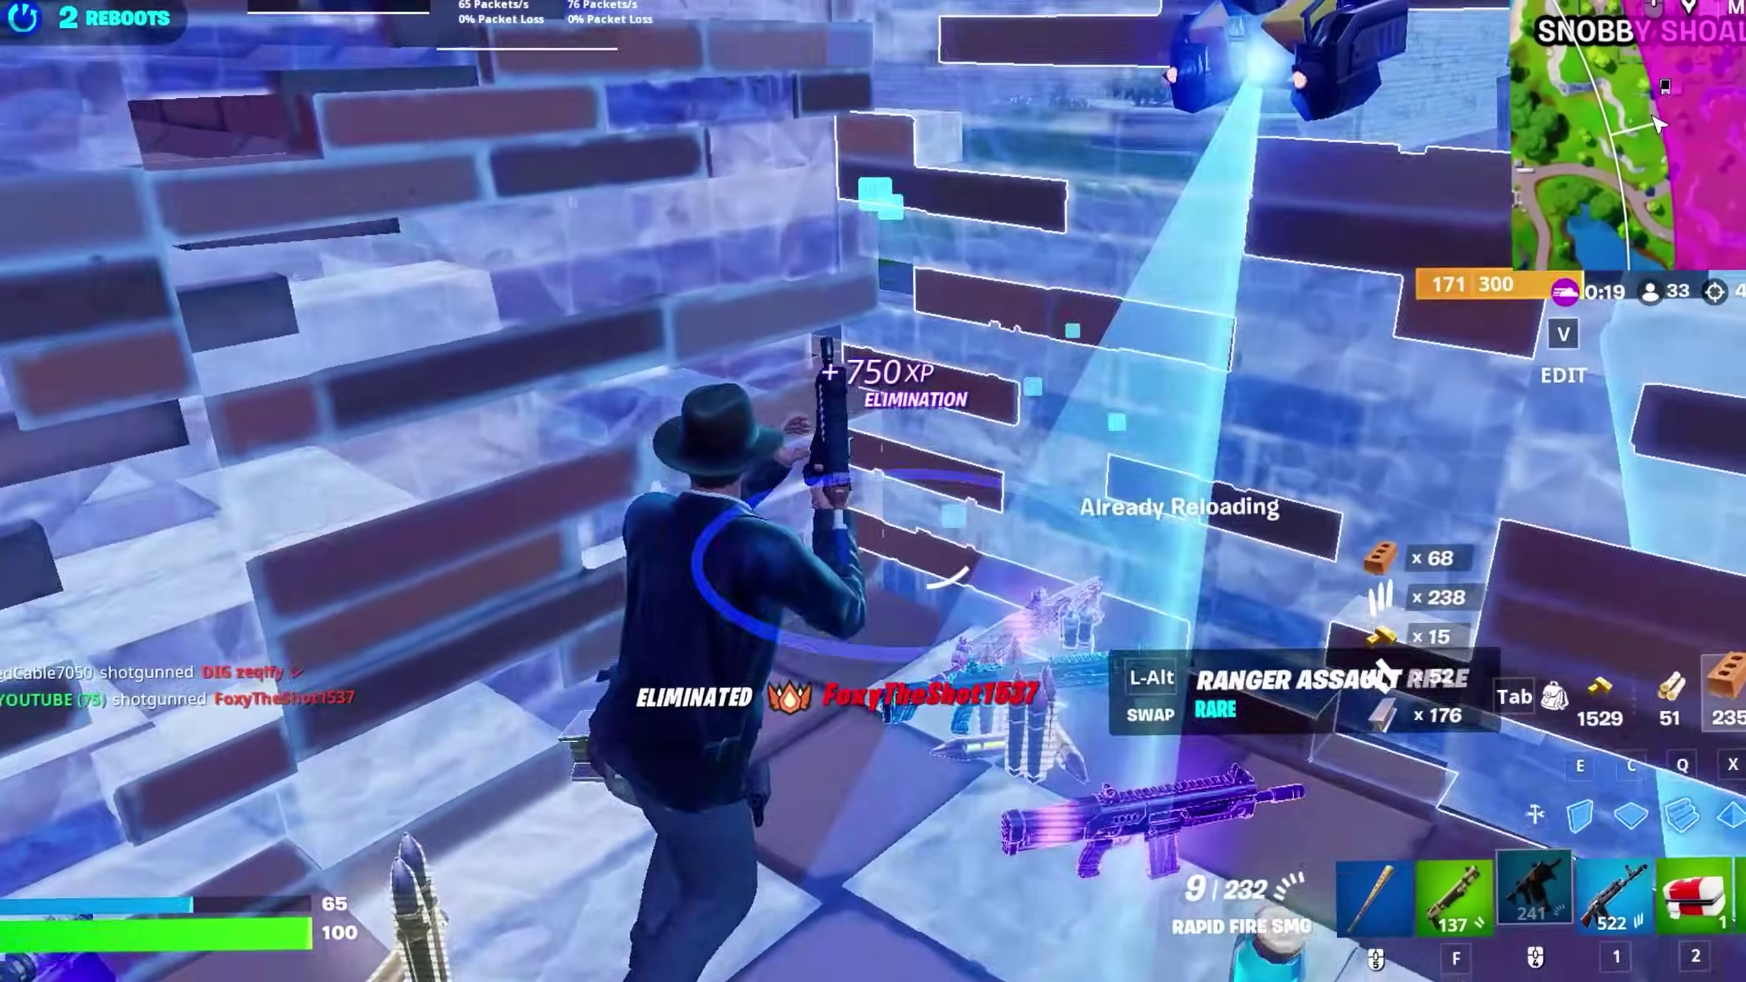
key(1)
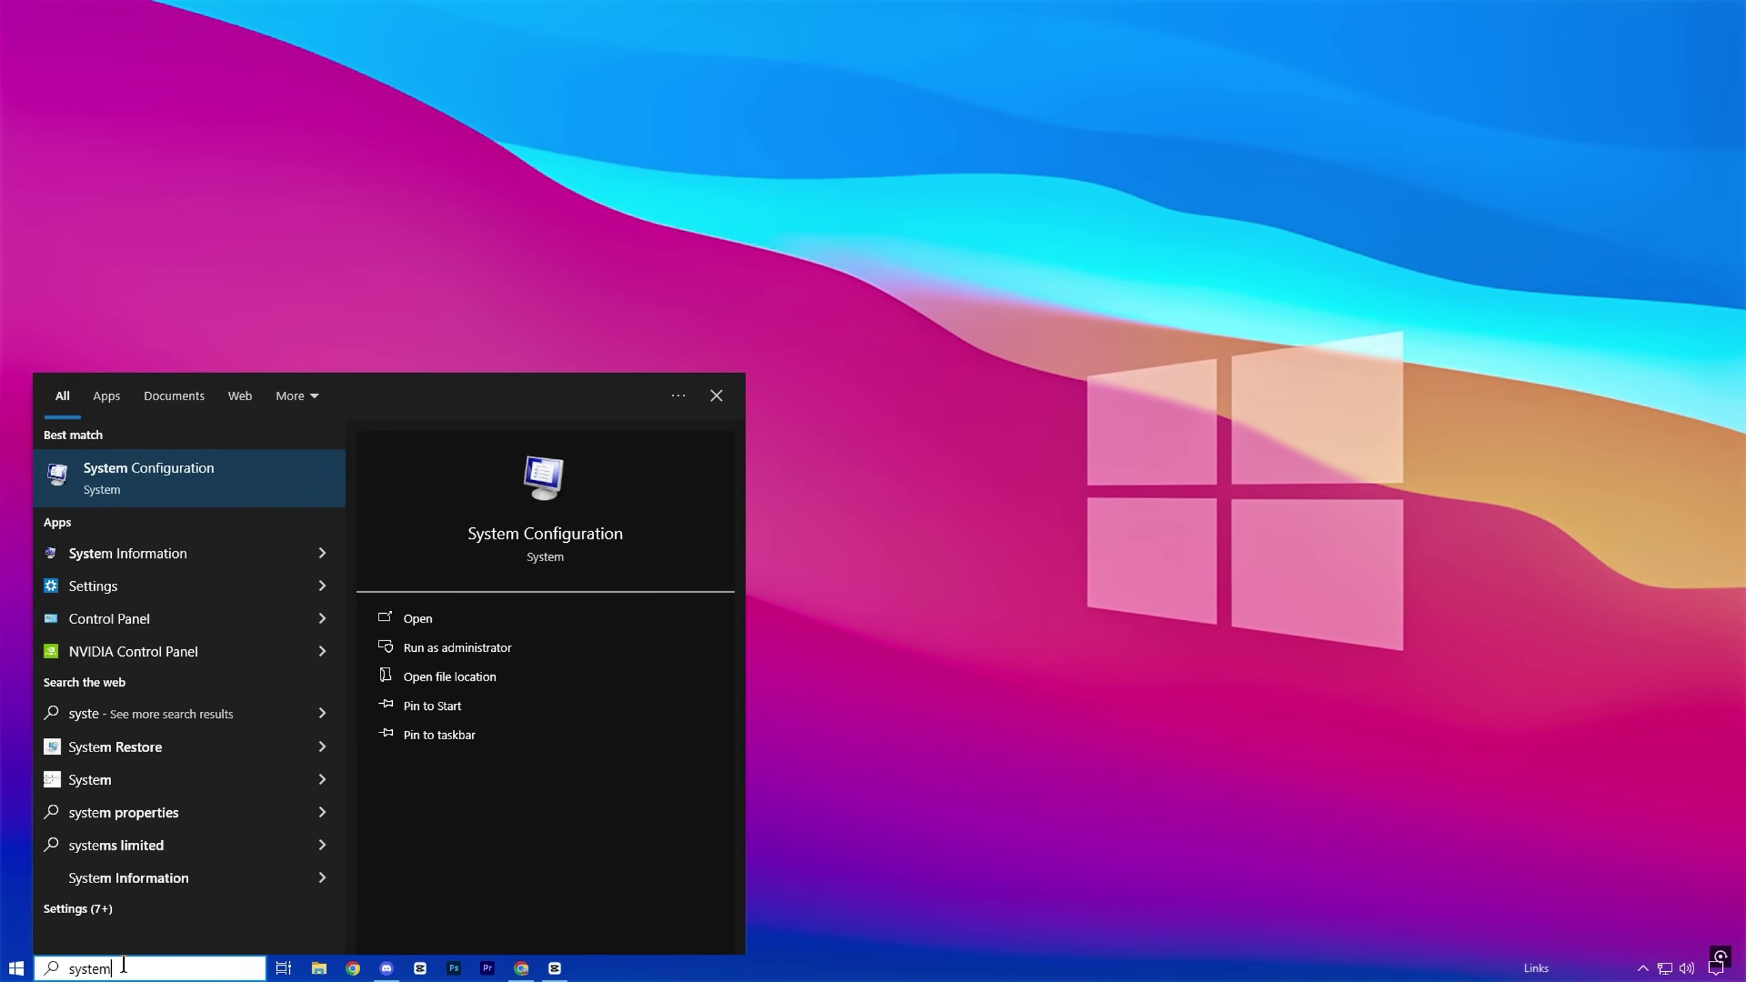
Open System Configuration and set the number of processors to 8 in the advanced boot options
click(212, 490)
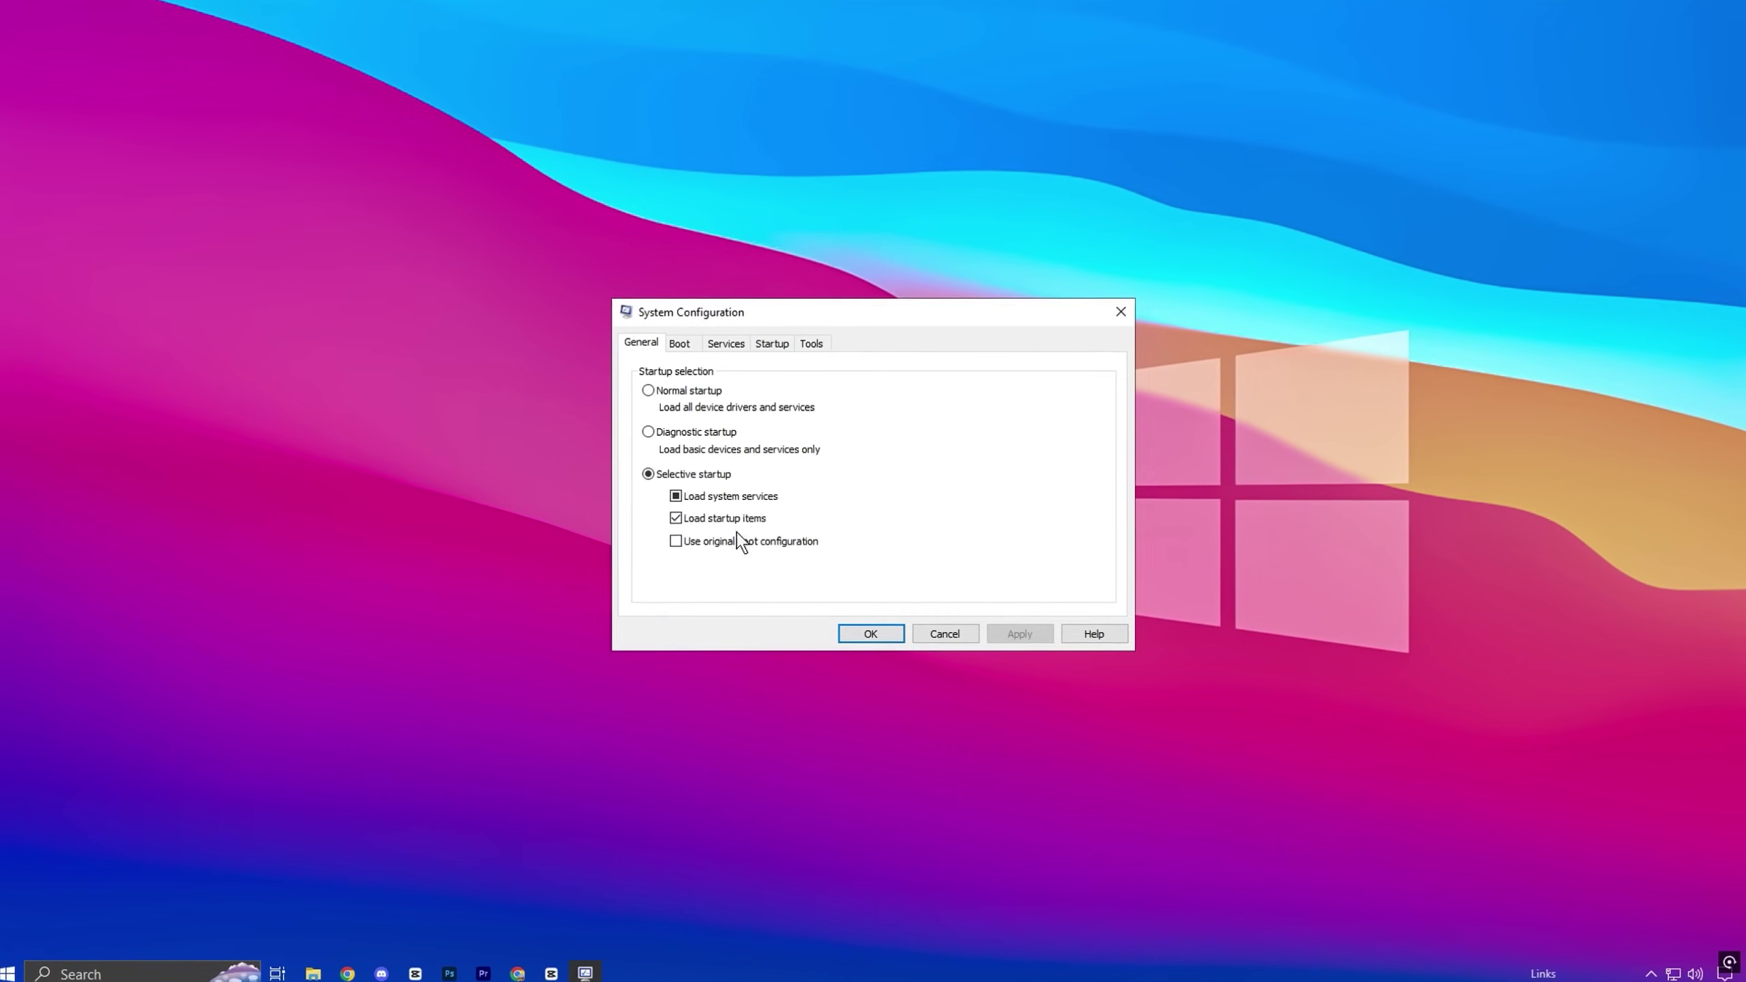
click(675, 342)
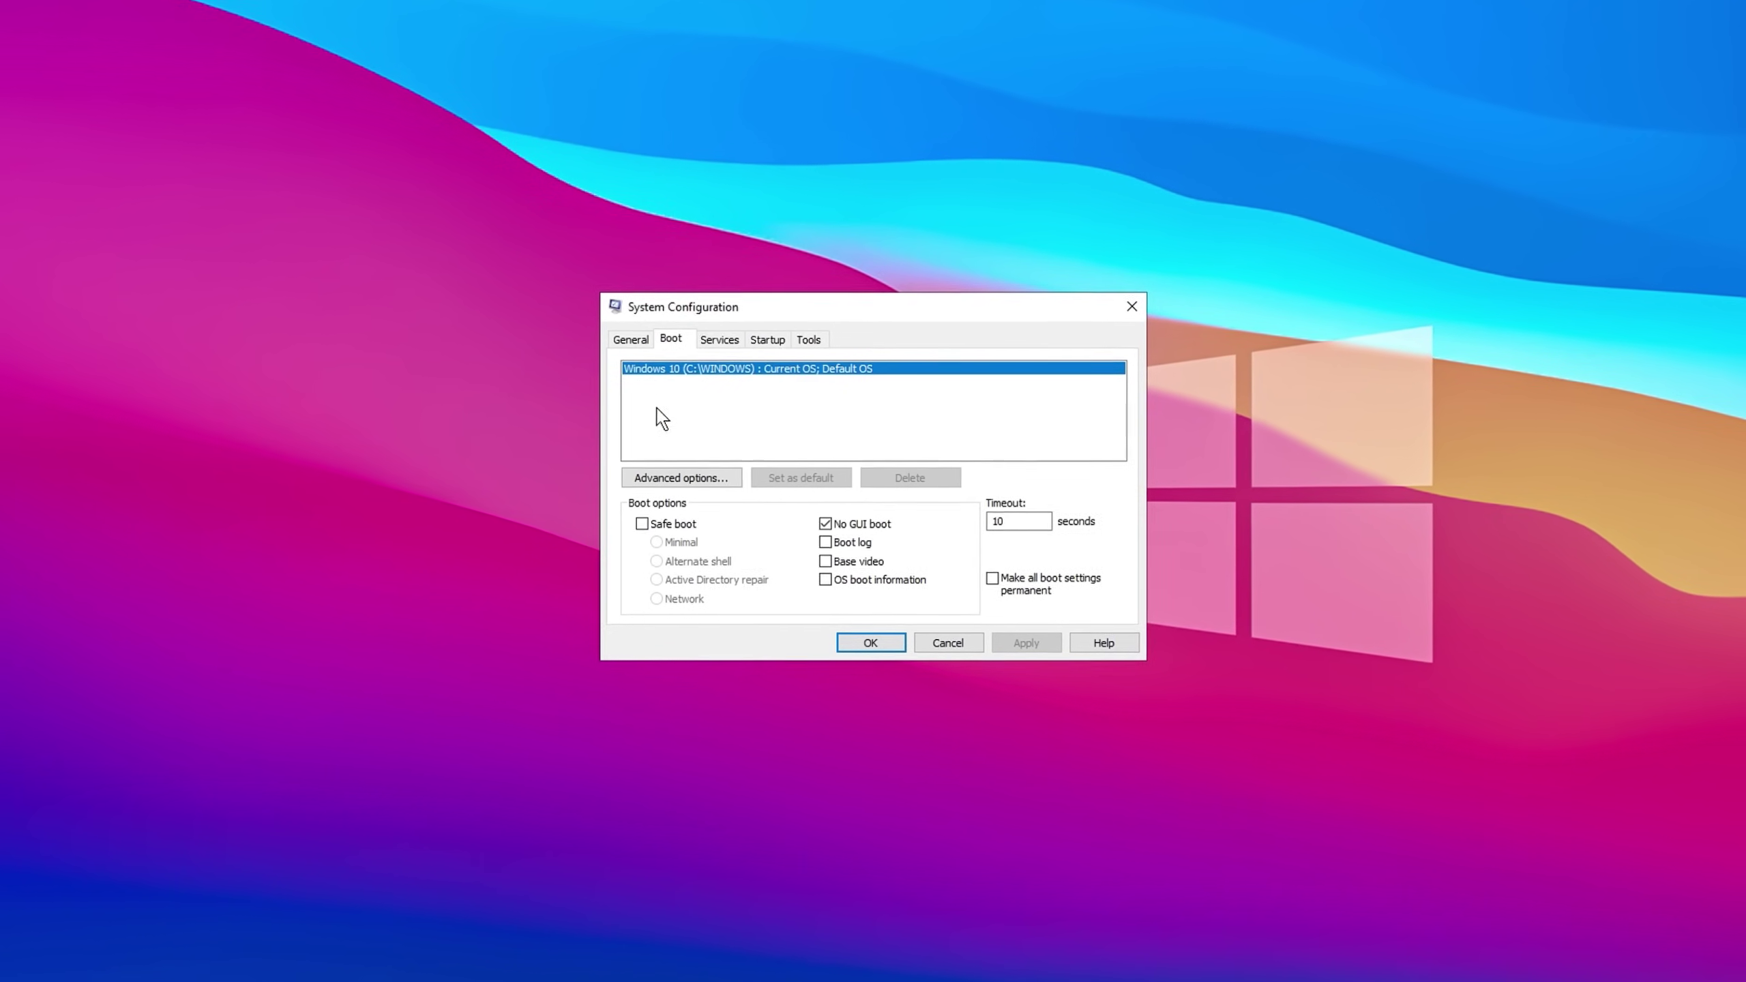
click(649, 483)
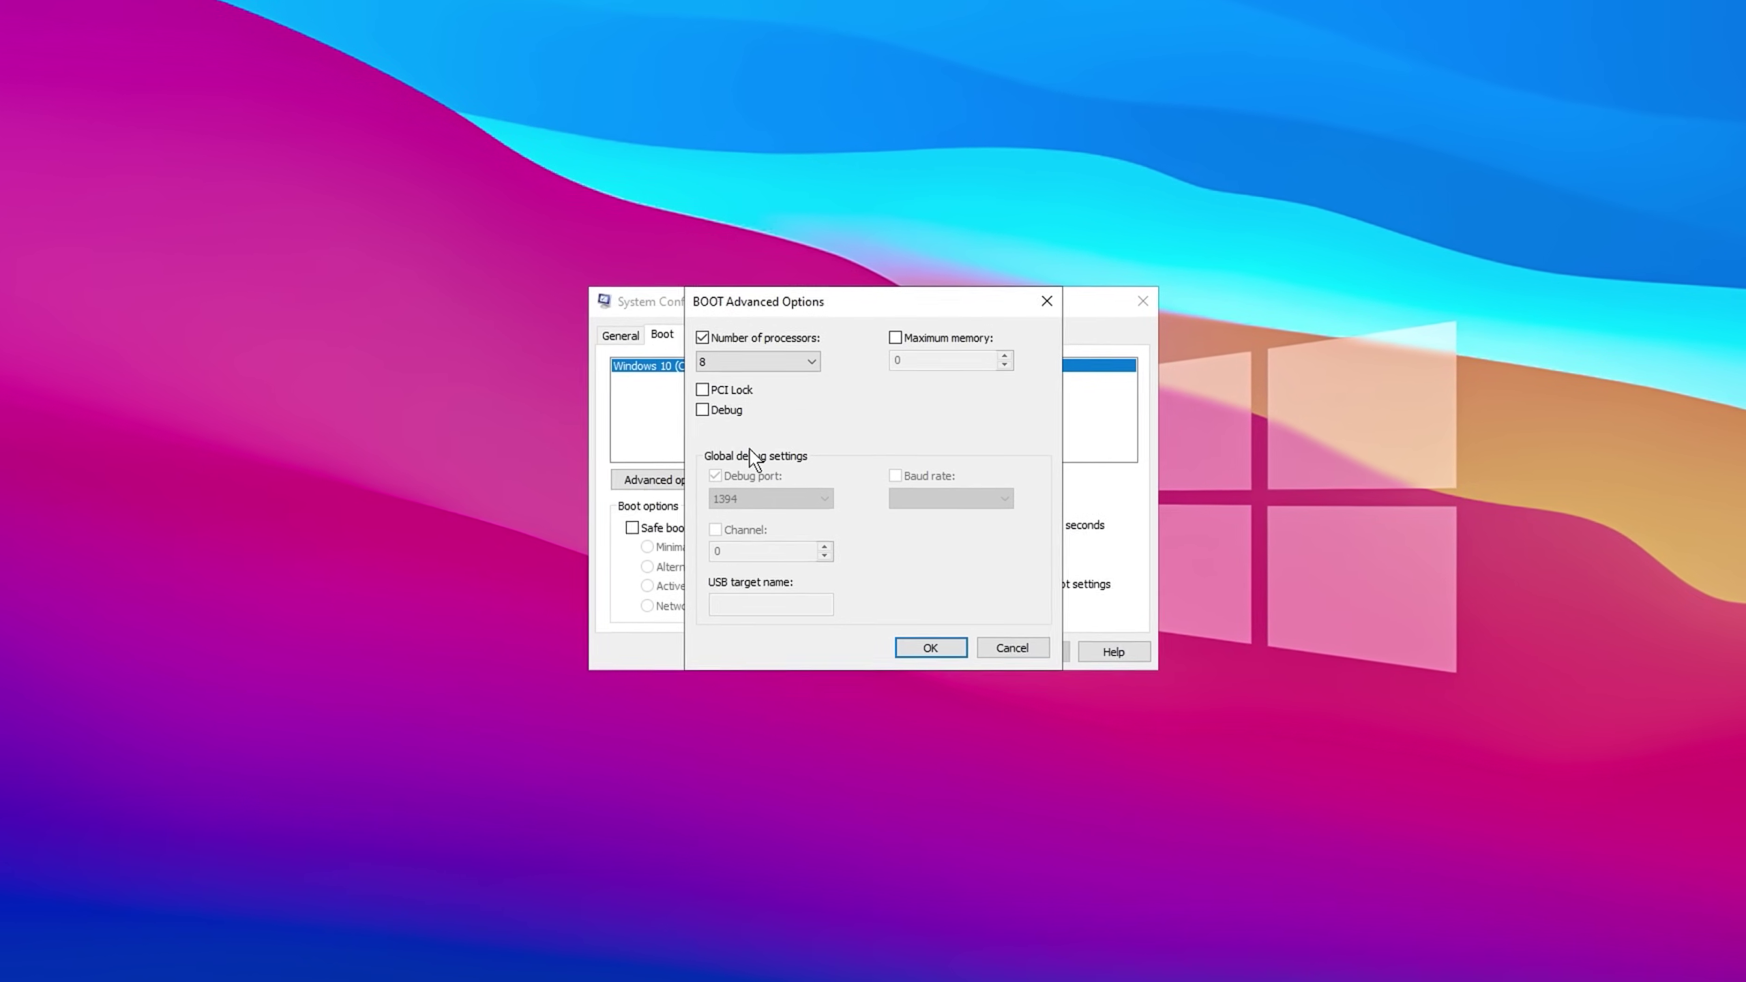
click(751, 360)
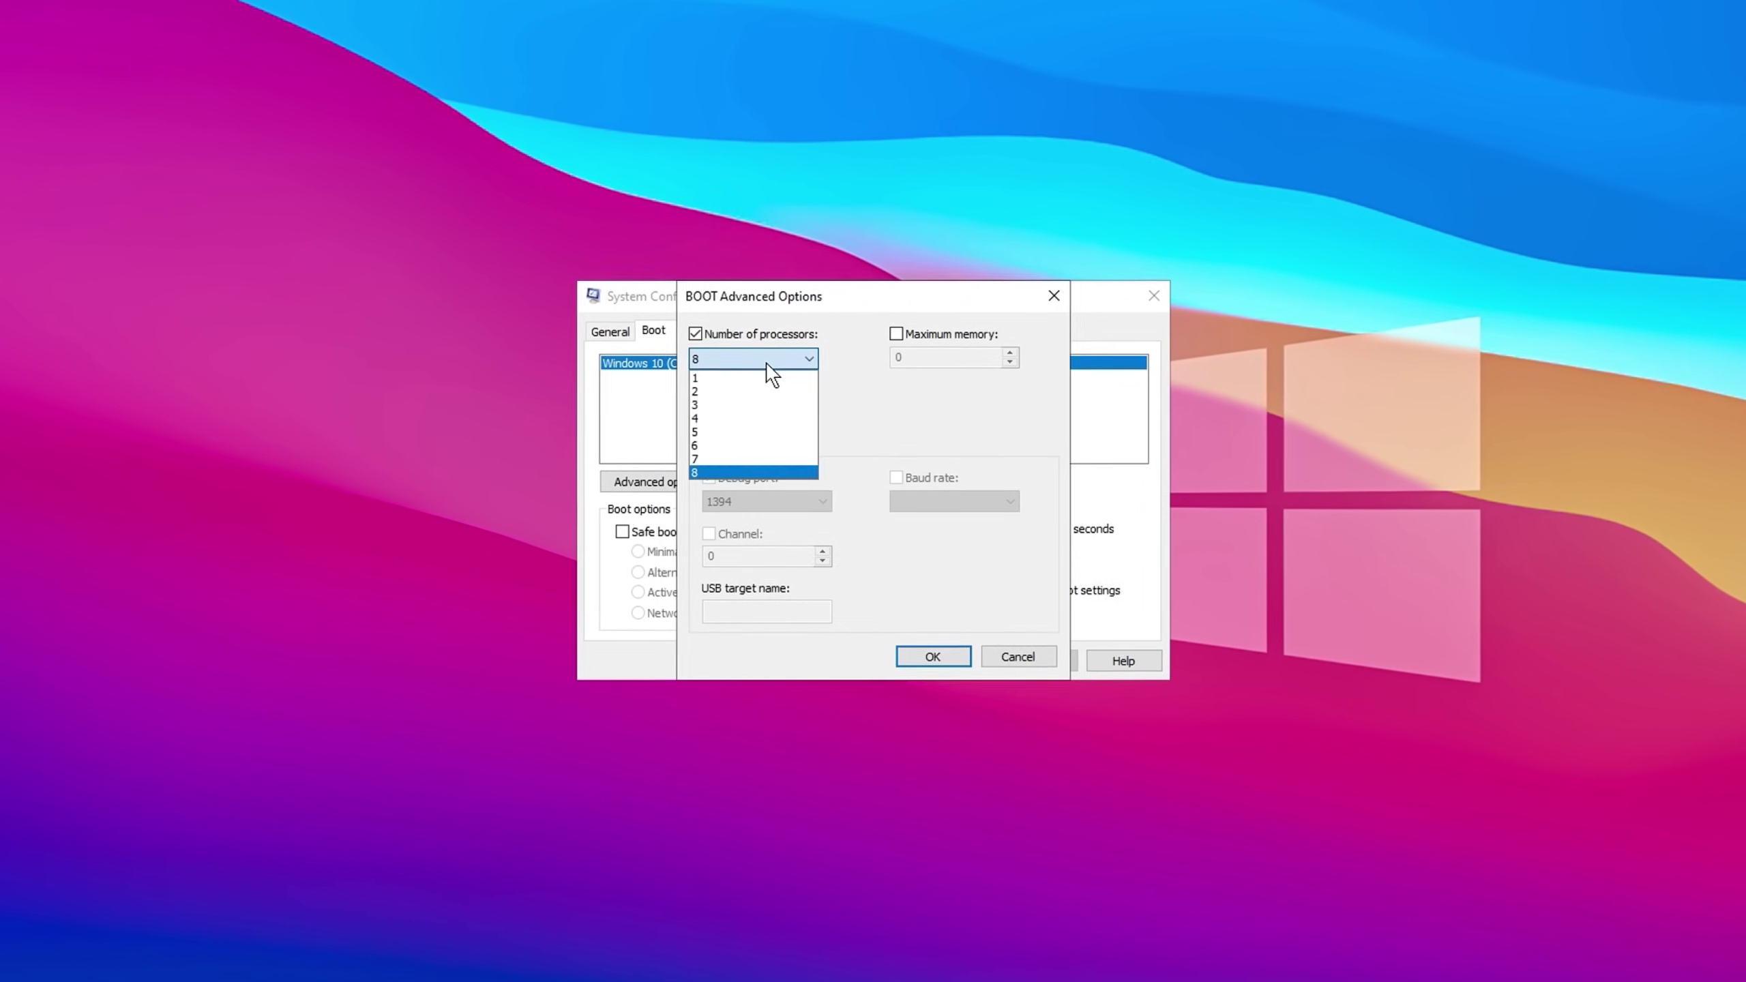
click(734, 473)
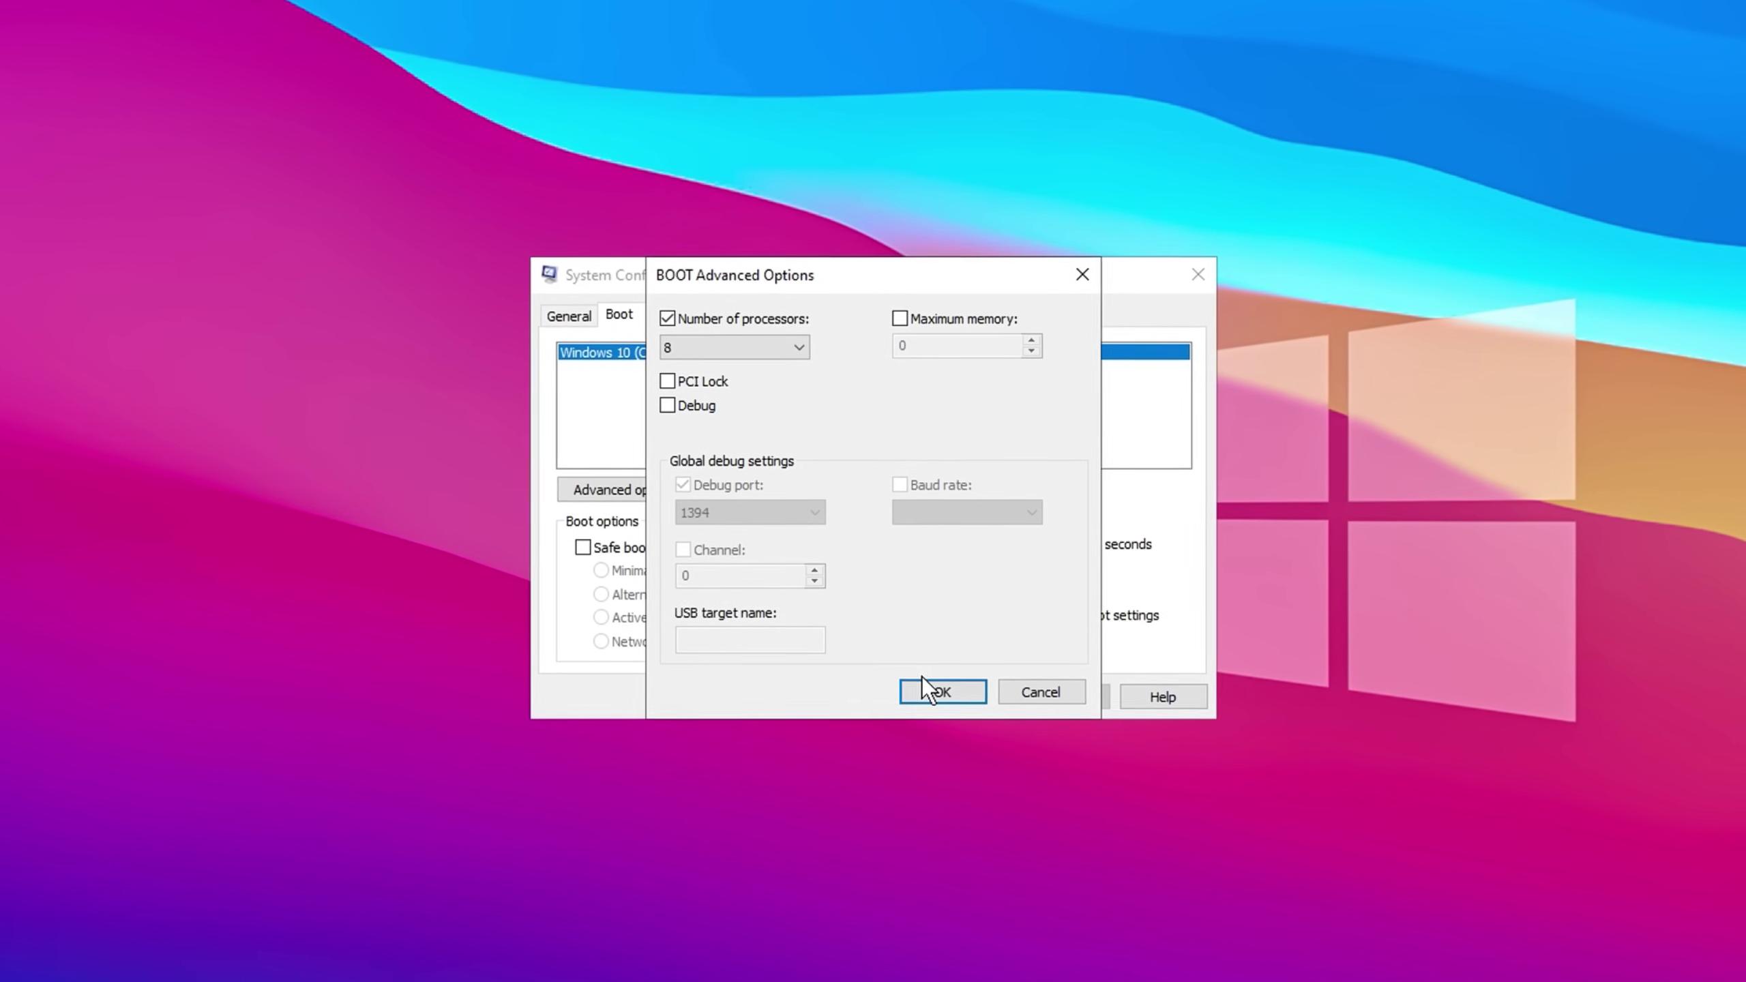
click(941, 690)
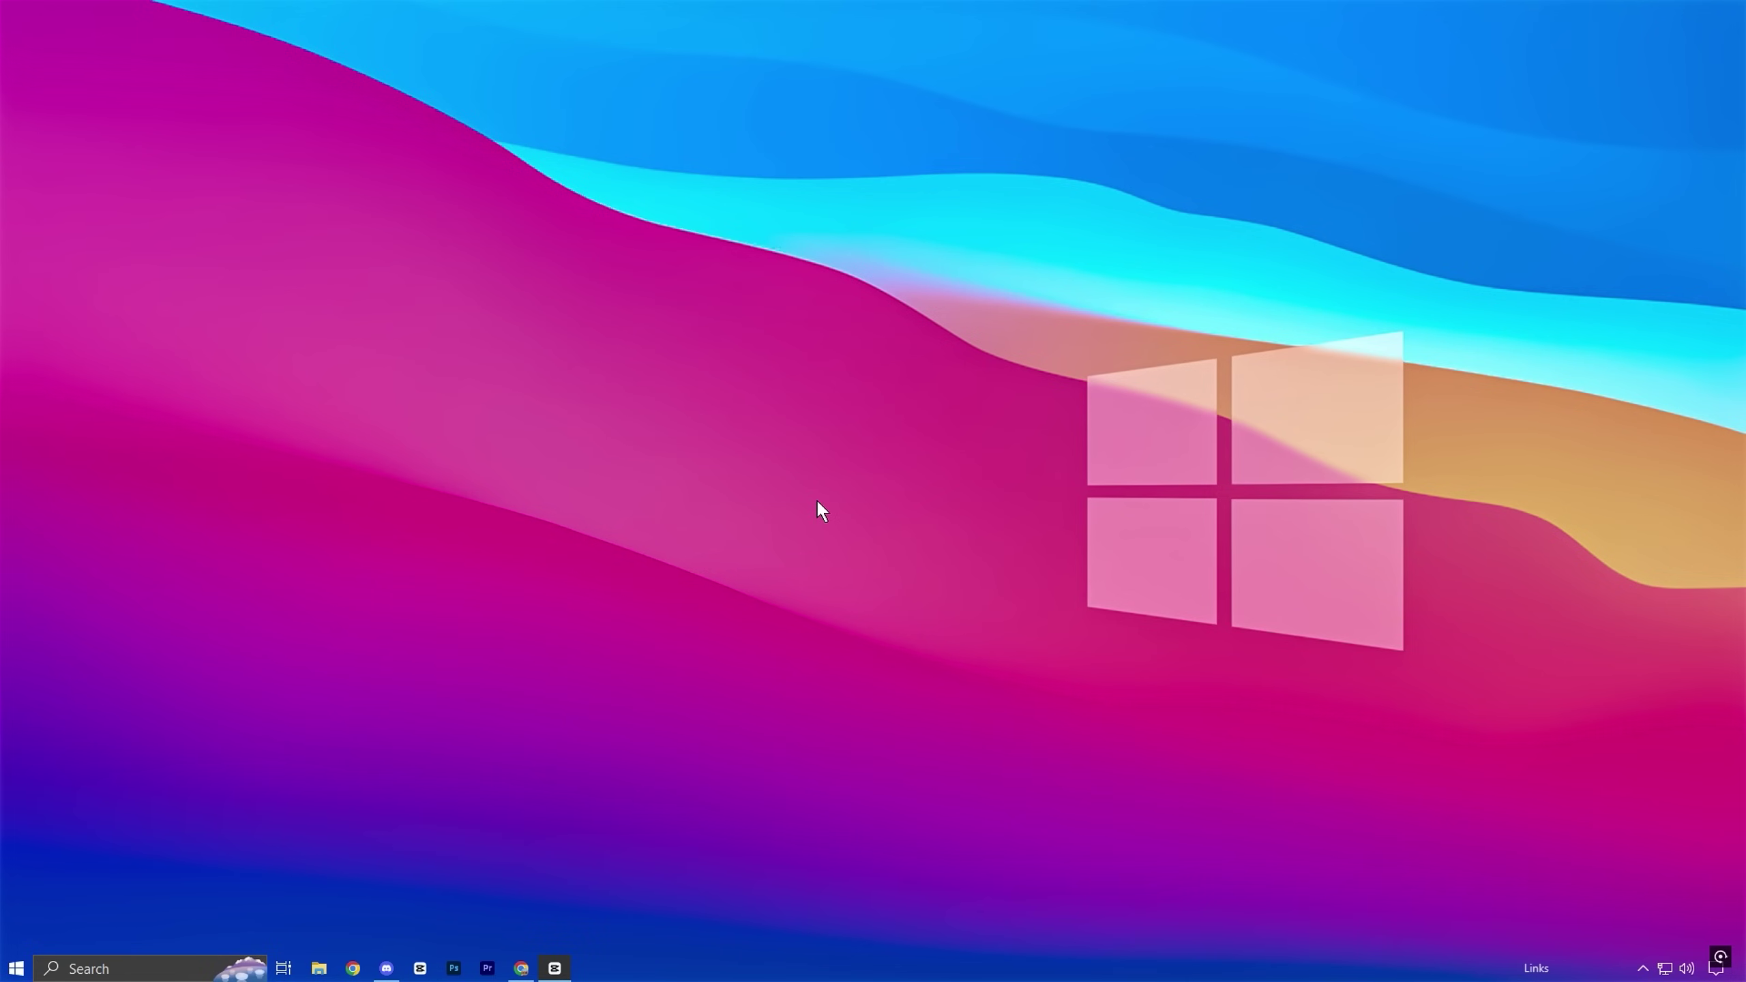
Open the Windows Temp folder by running "Temp" and delete all its contents, skipping every item that needs administrator permission
key(super+r)
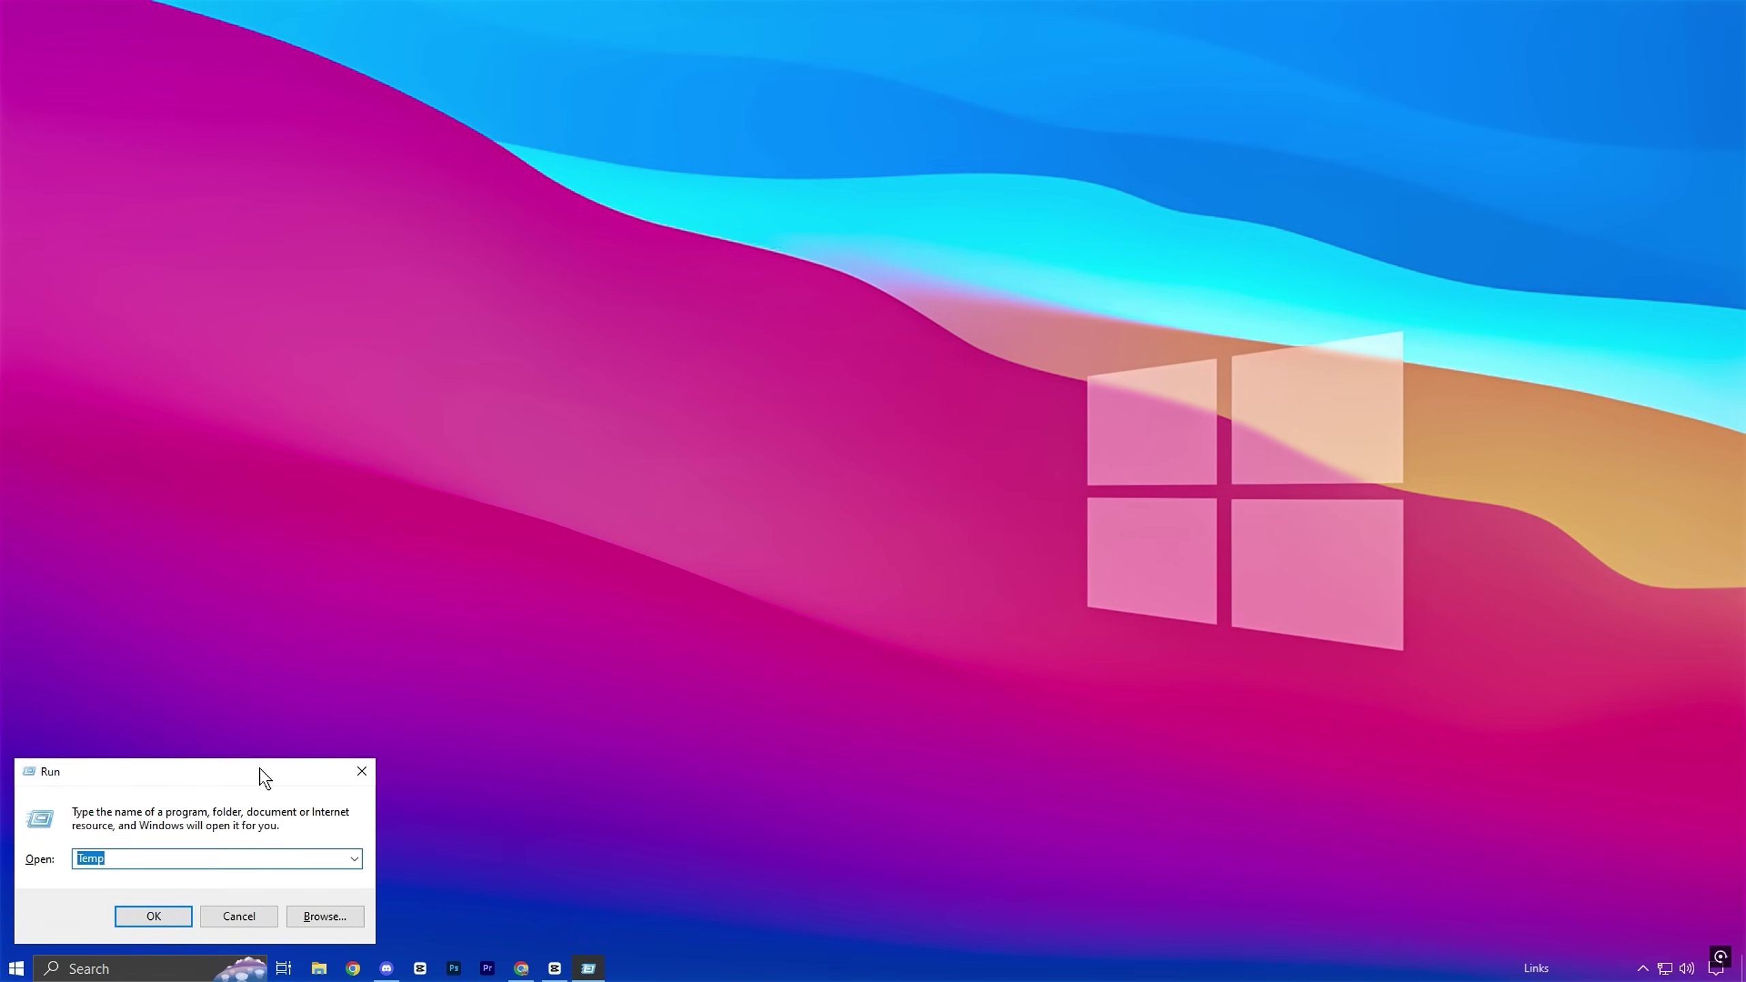
drag(264, 777, 922, 364)
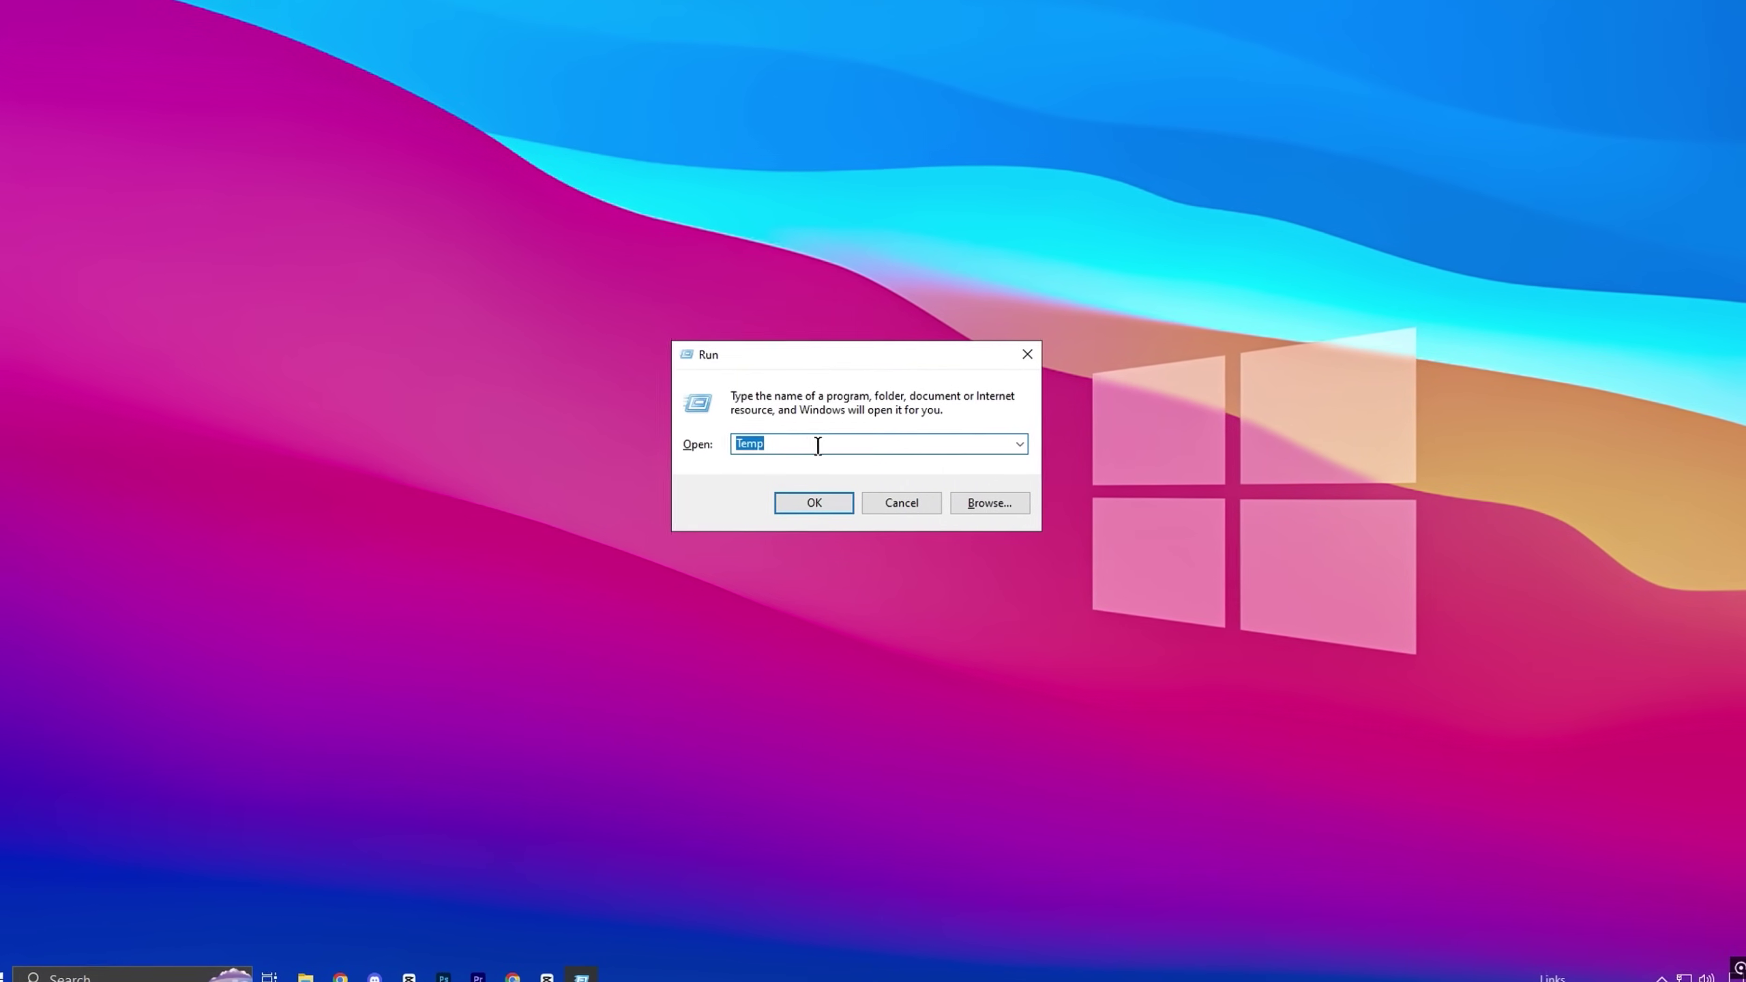
click(811, 509)
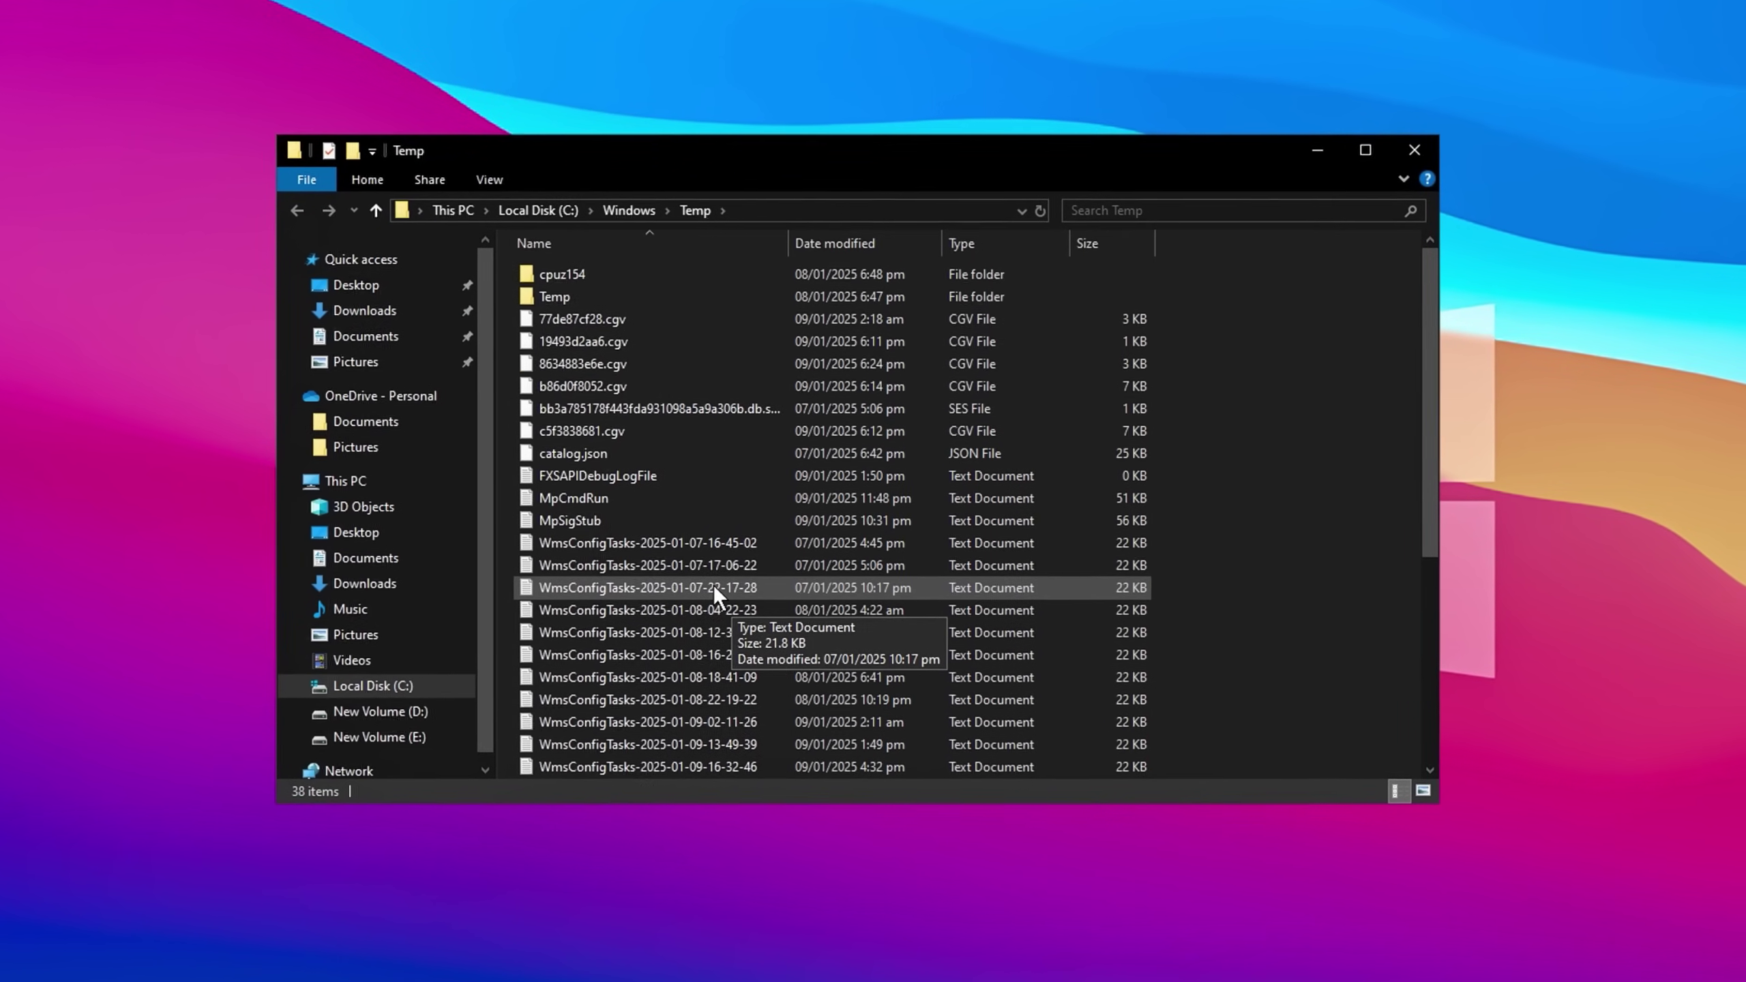
key(ctrl+a)
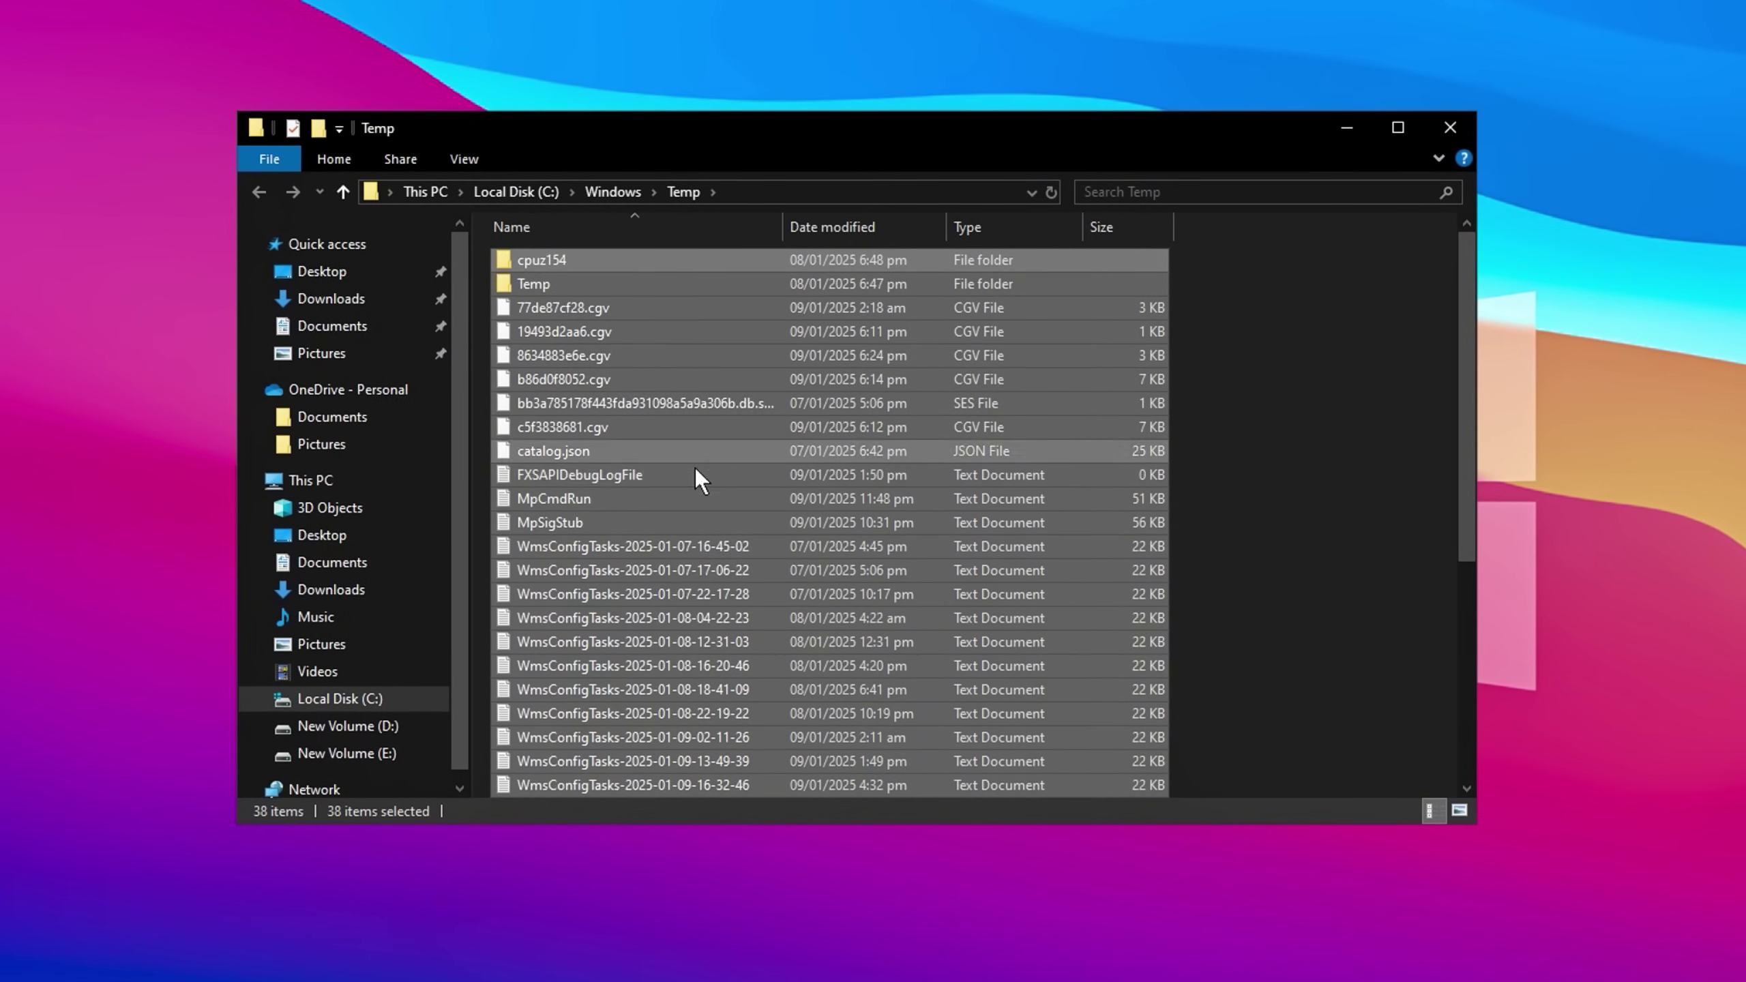
right_click(683, 480)
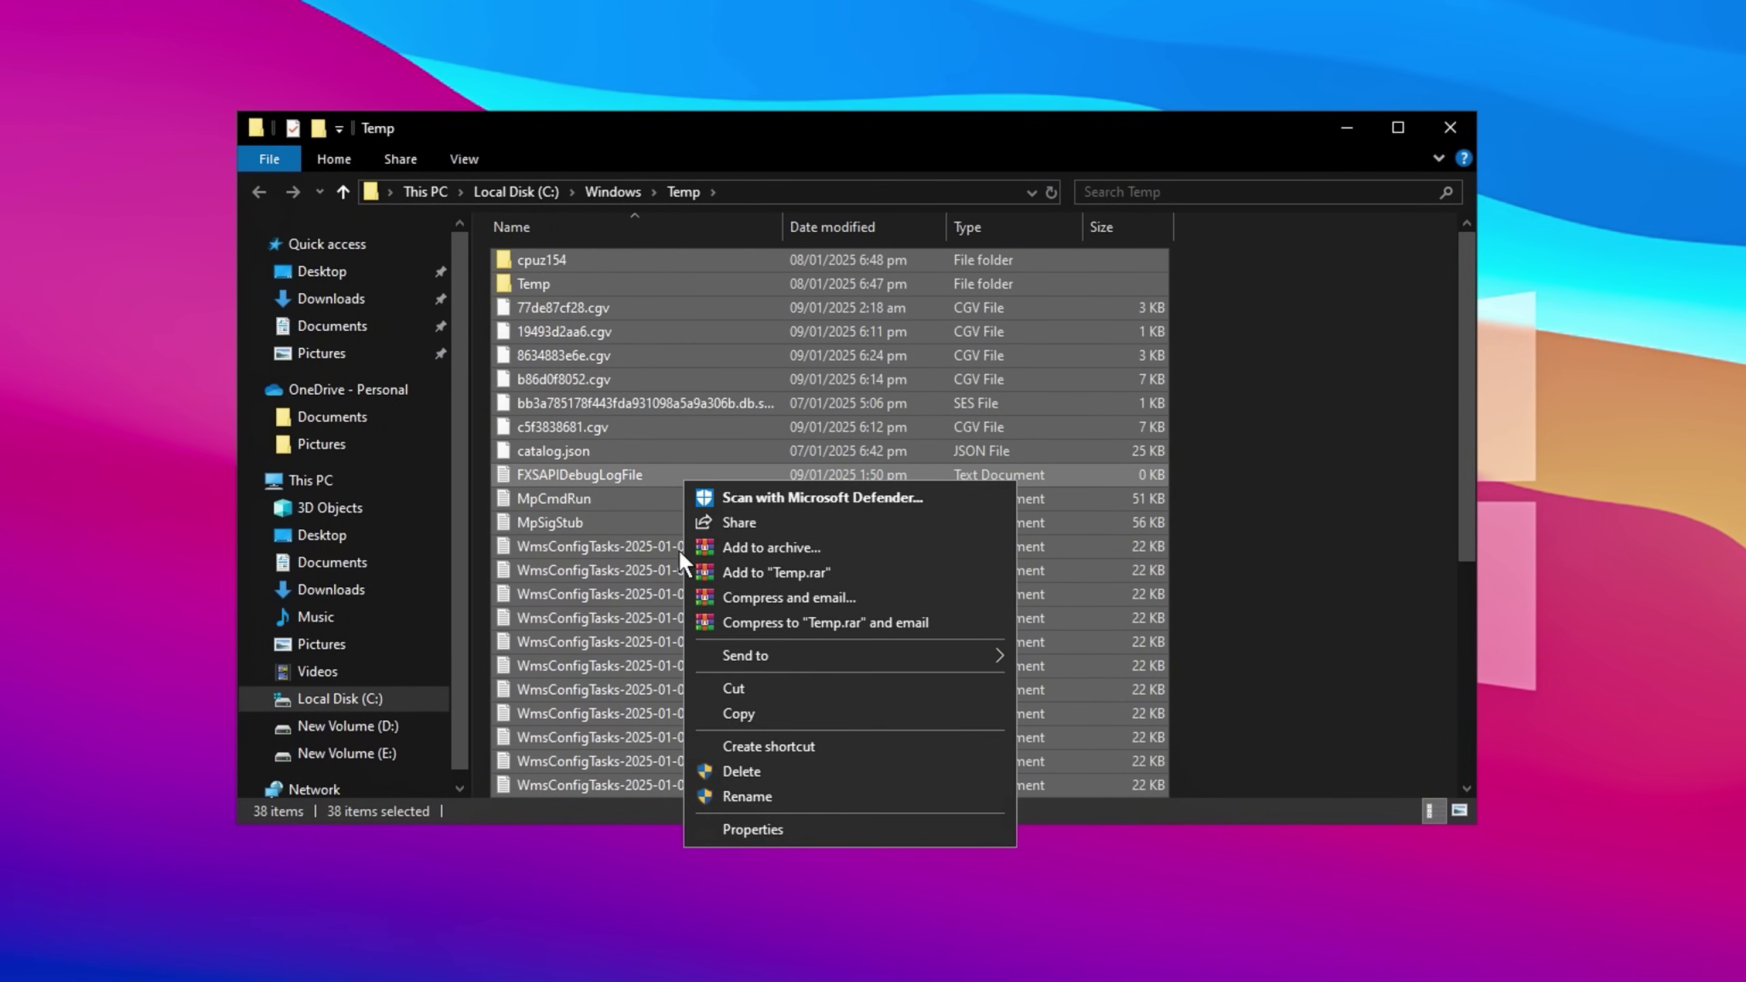
click(717, 768)
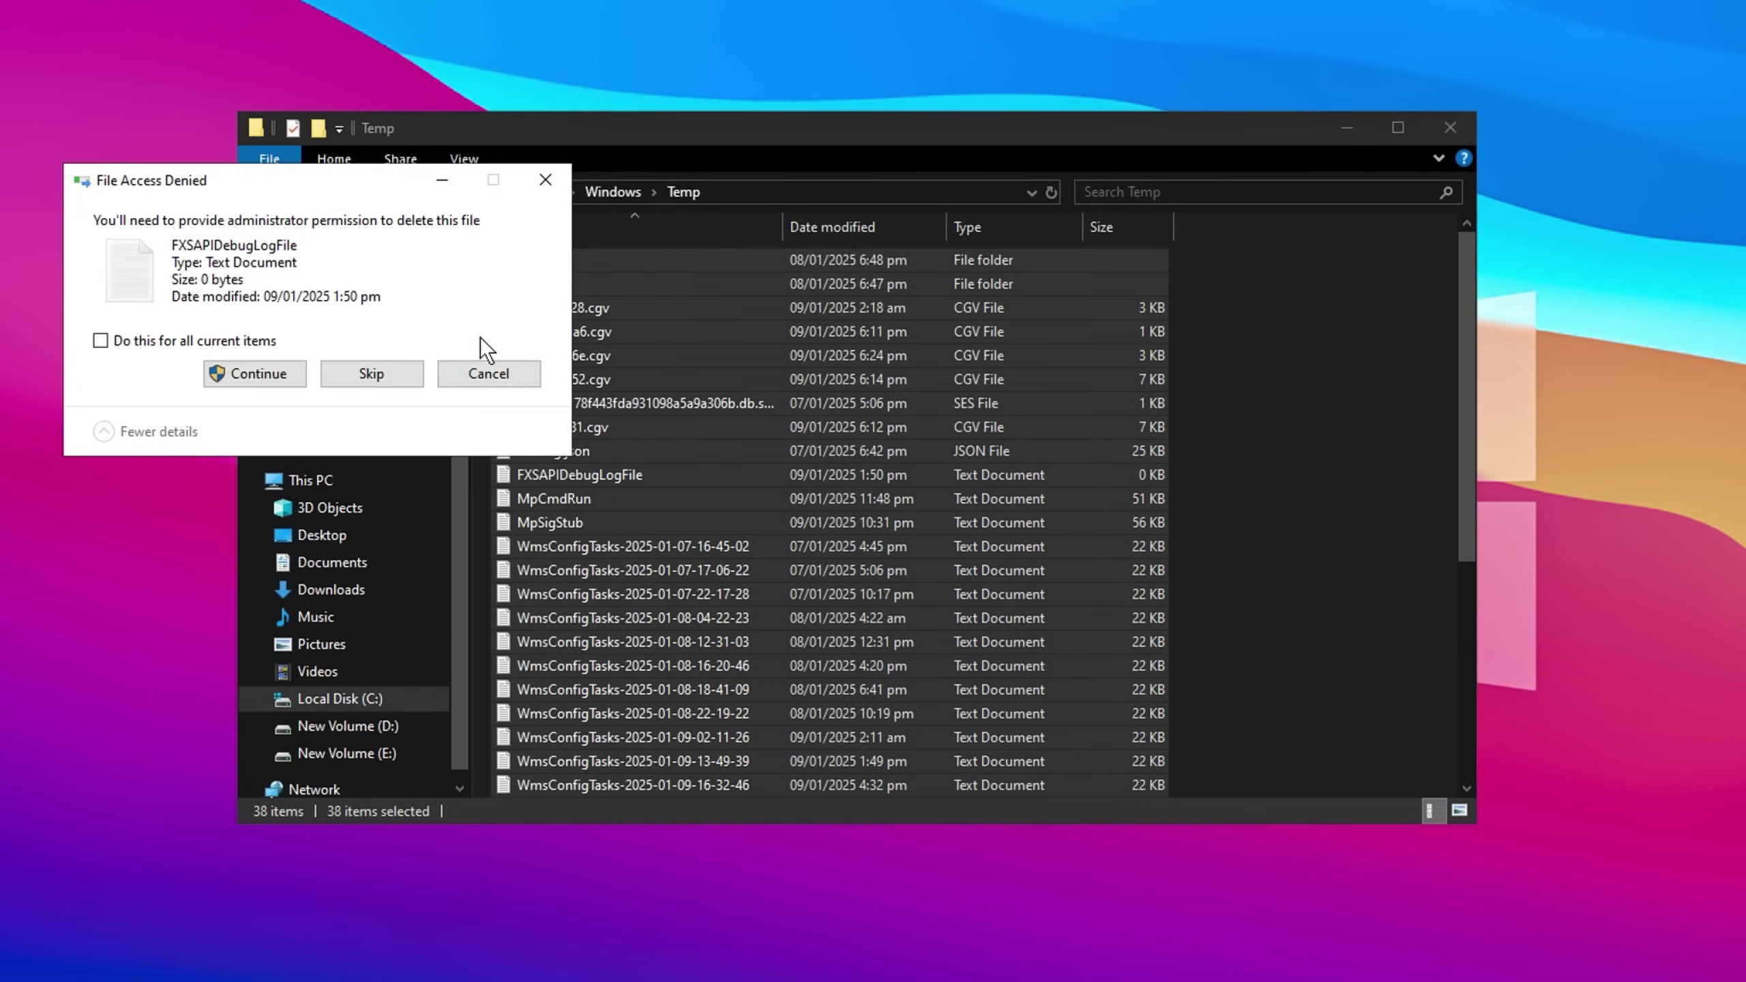
click(245, 341)
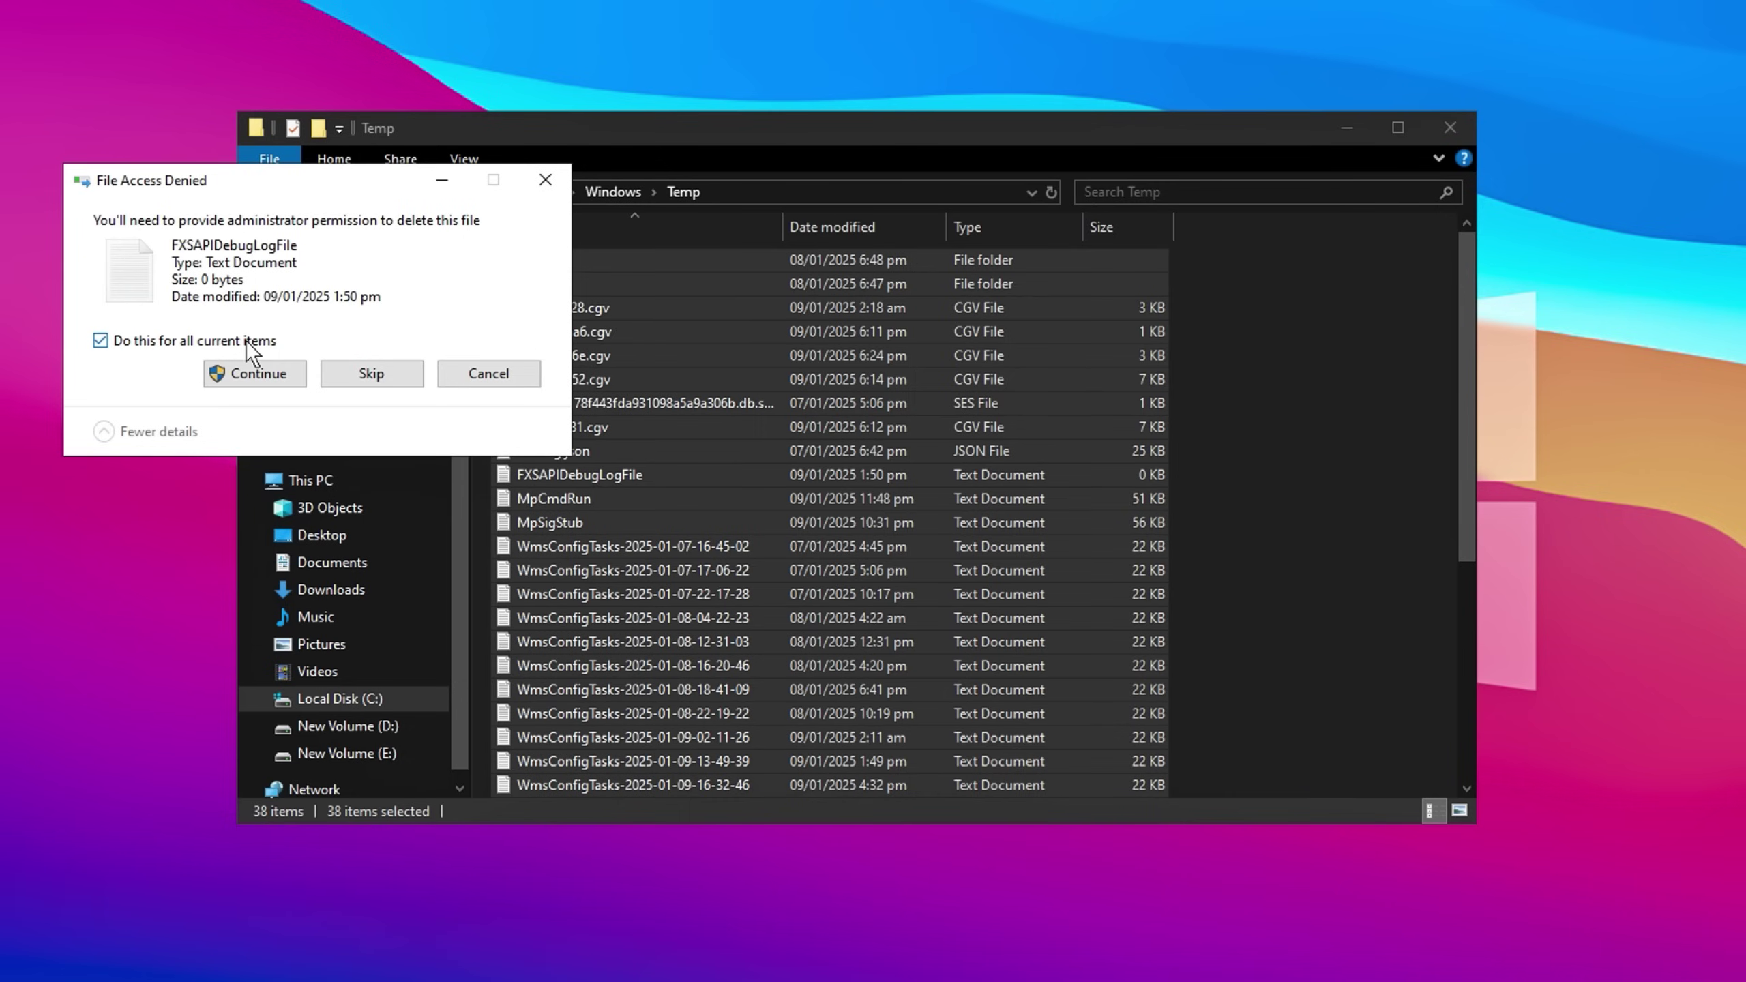
click(365, 373)
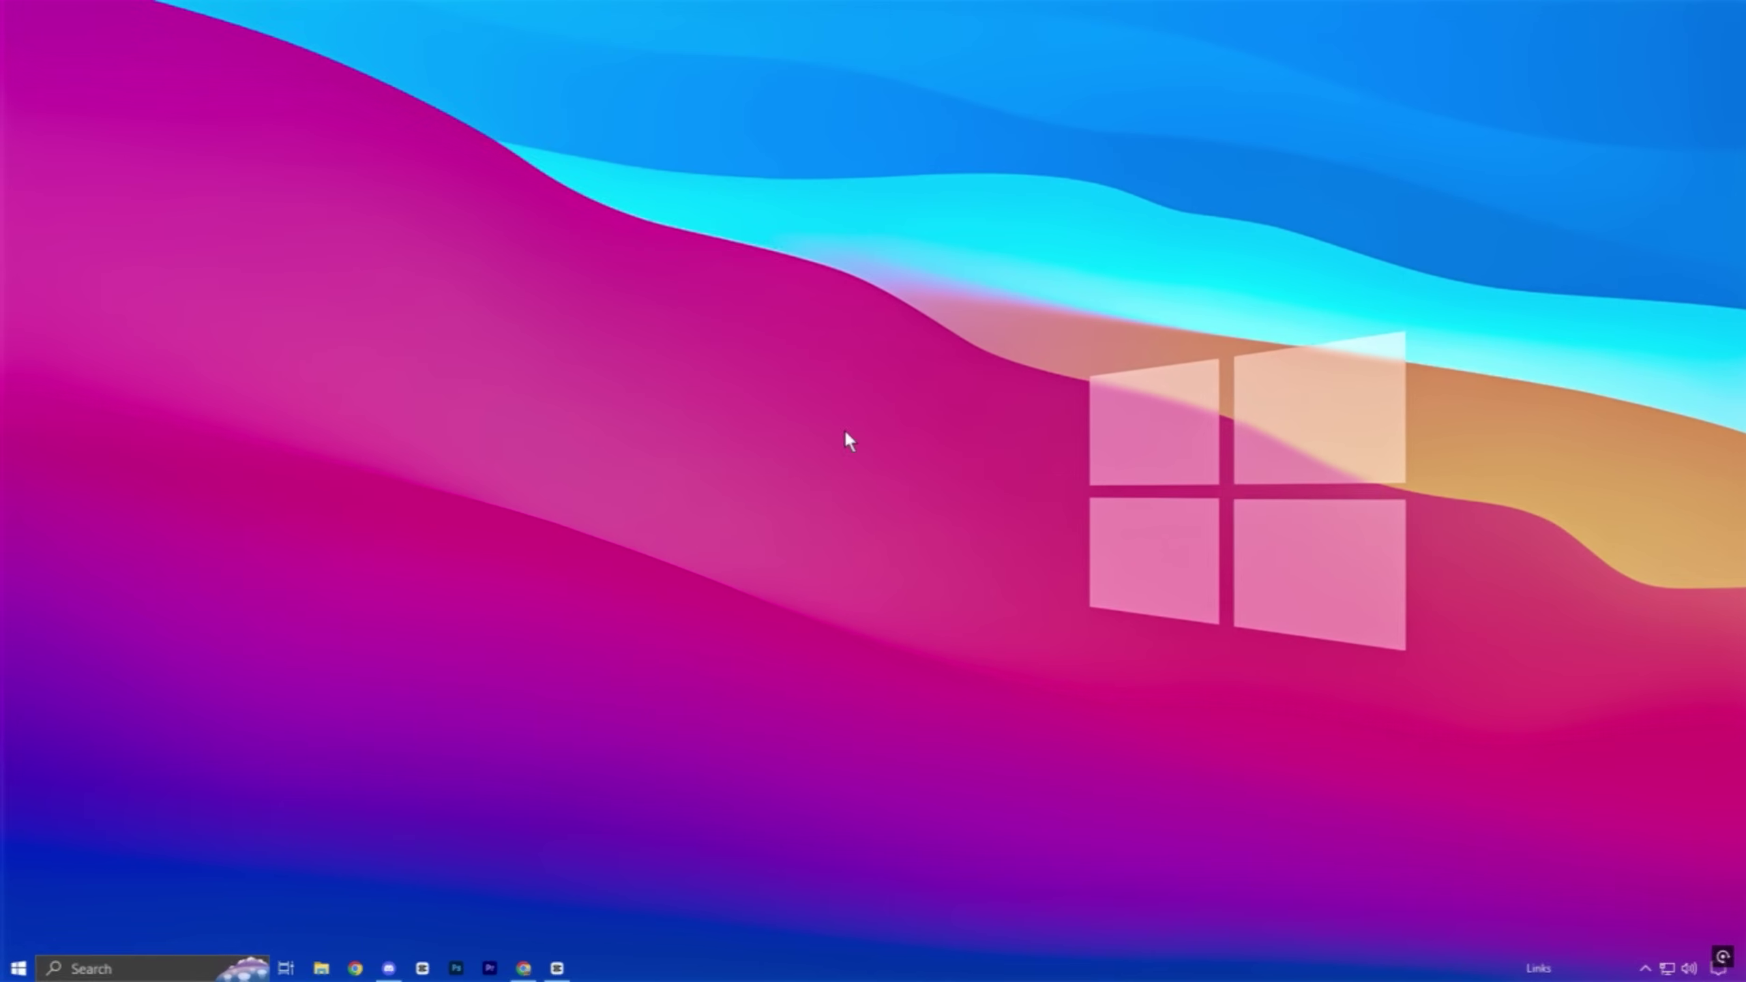
Open the user's local Temp folder by running "%temp%" and delete all its contents, skipping the files in use
key(super+r)
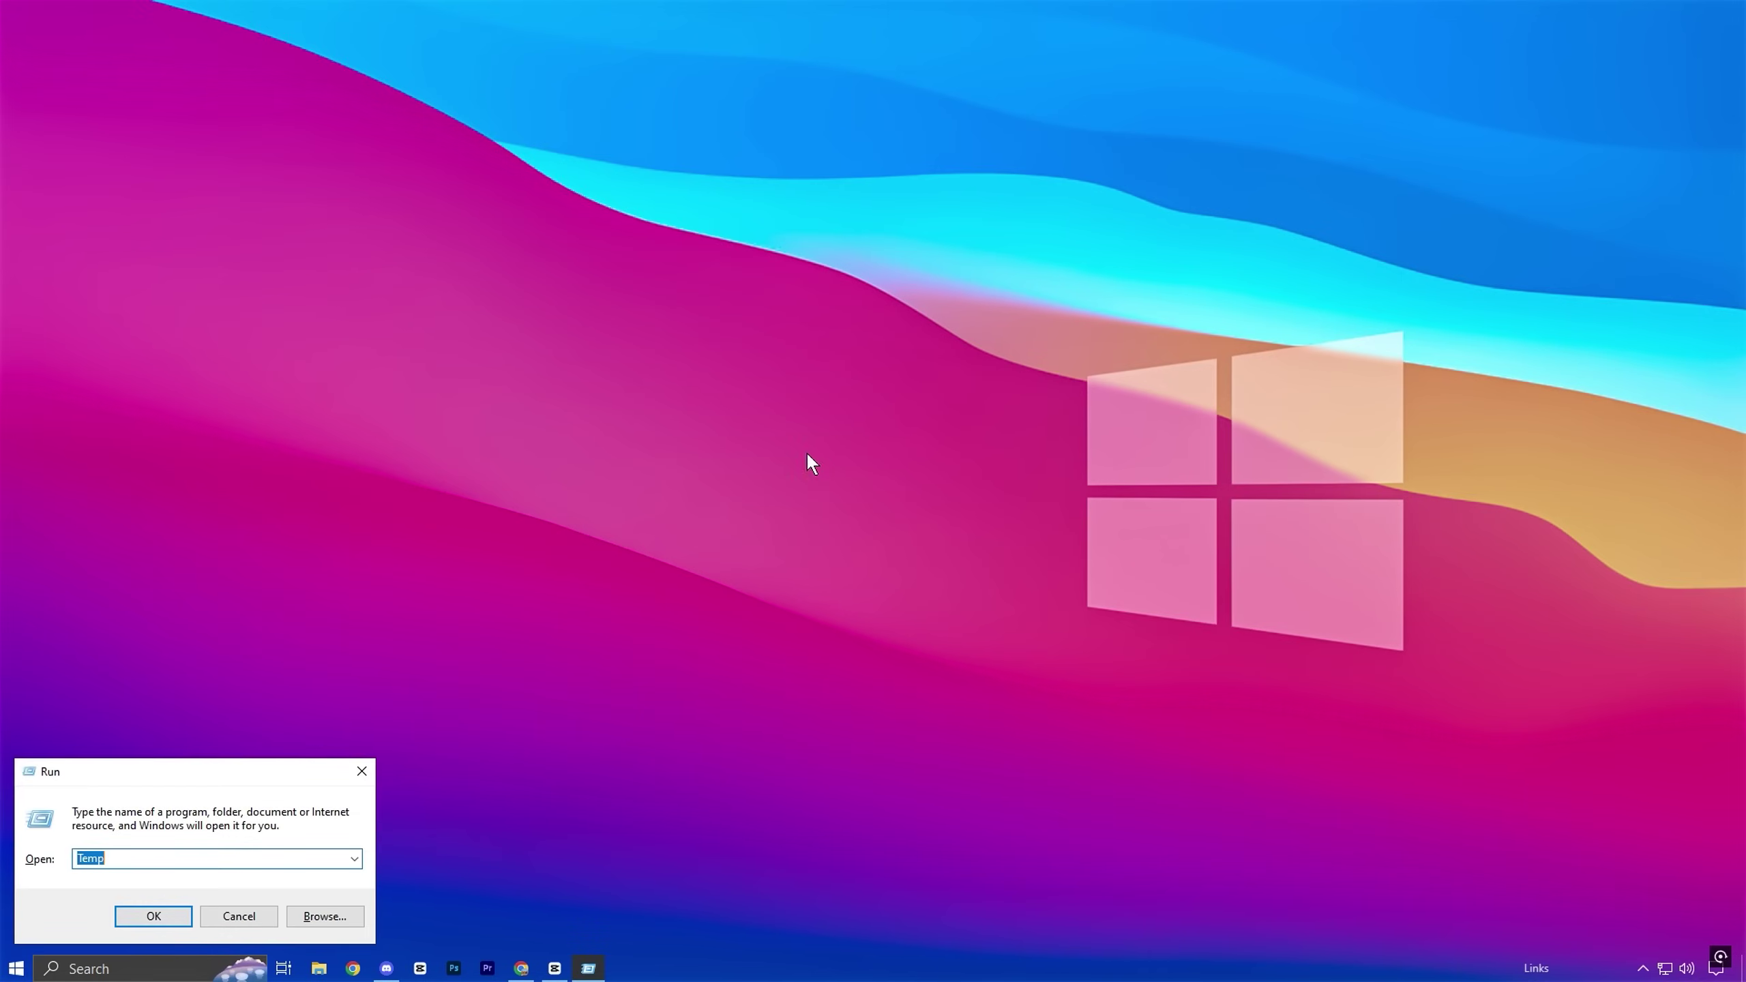
drag(237, 778, 884, 386)
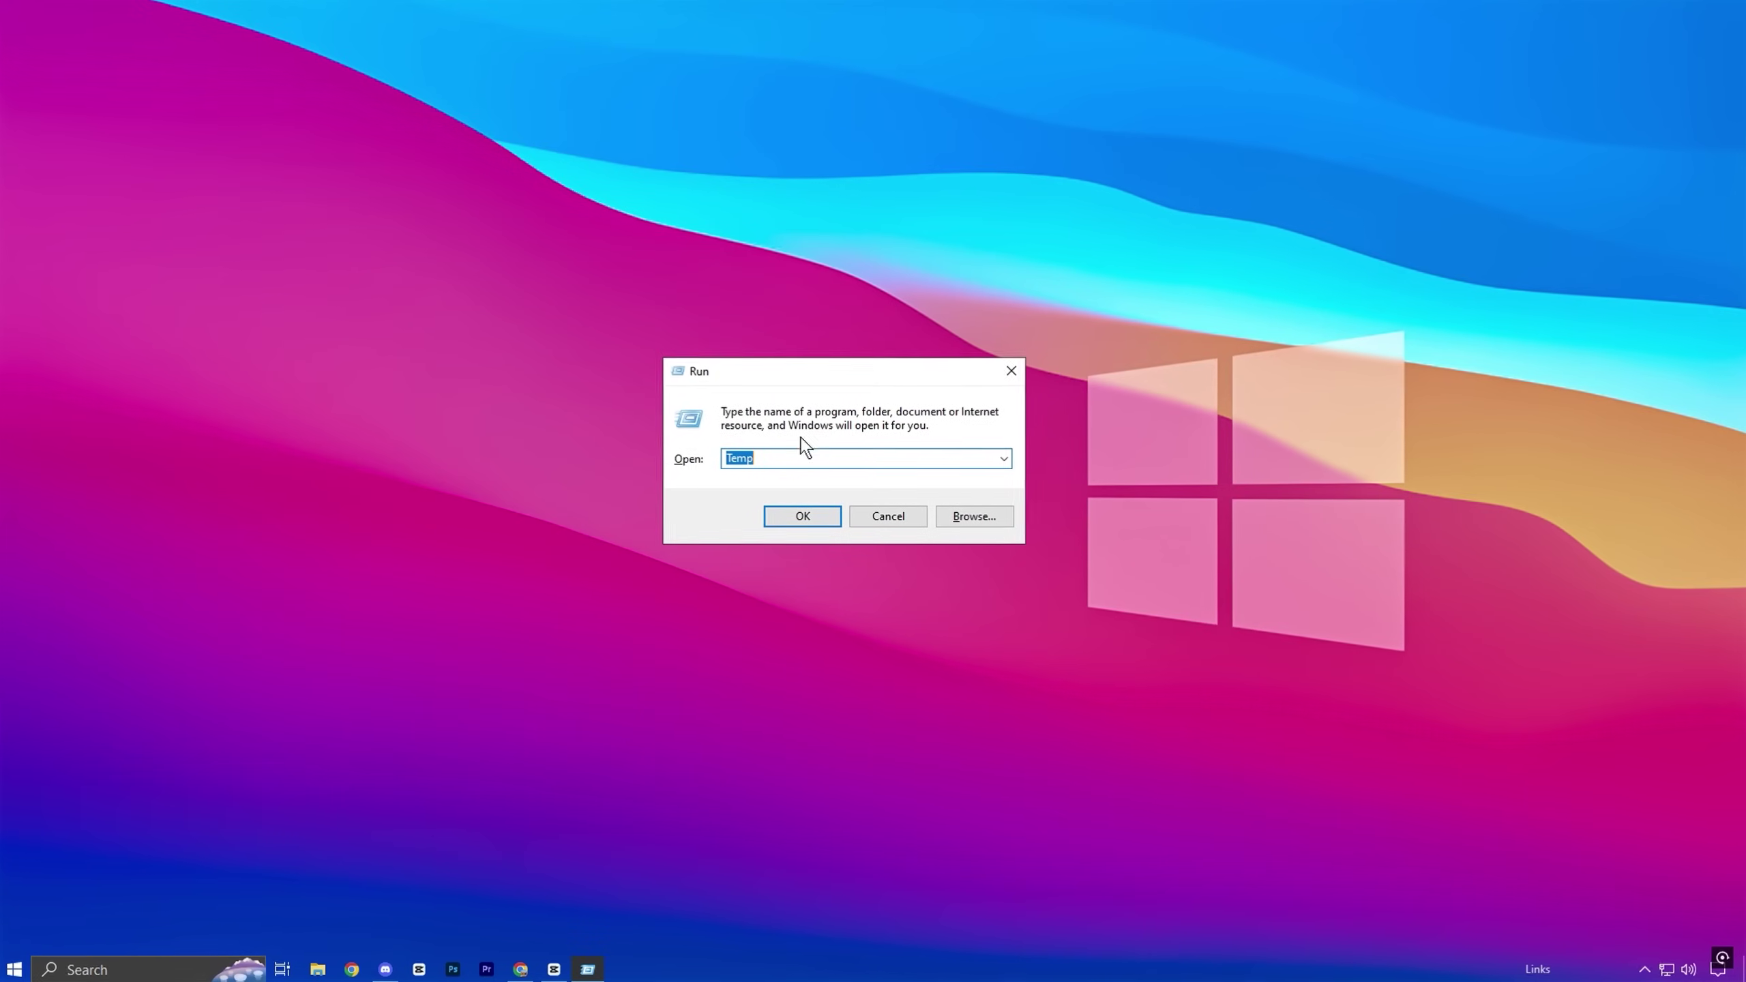
text(%temp%)
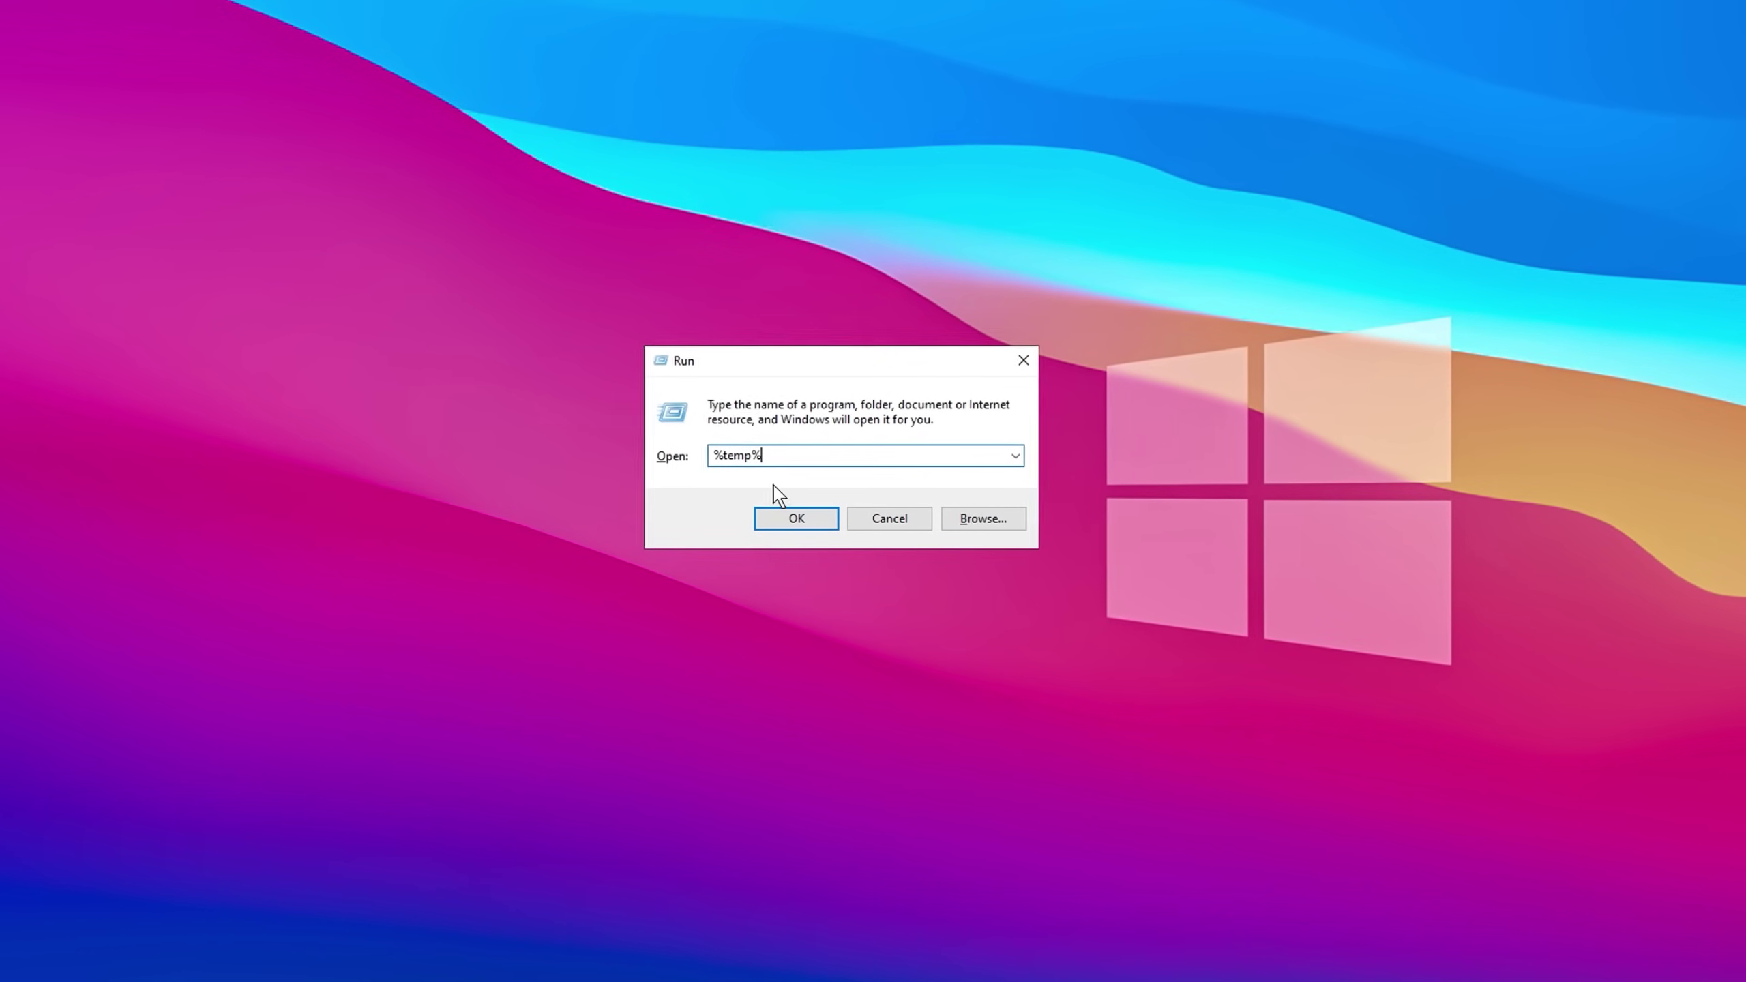
click(764, 517)
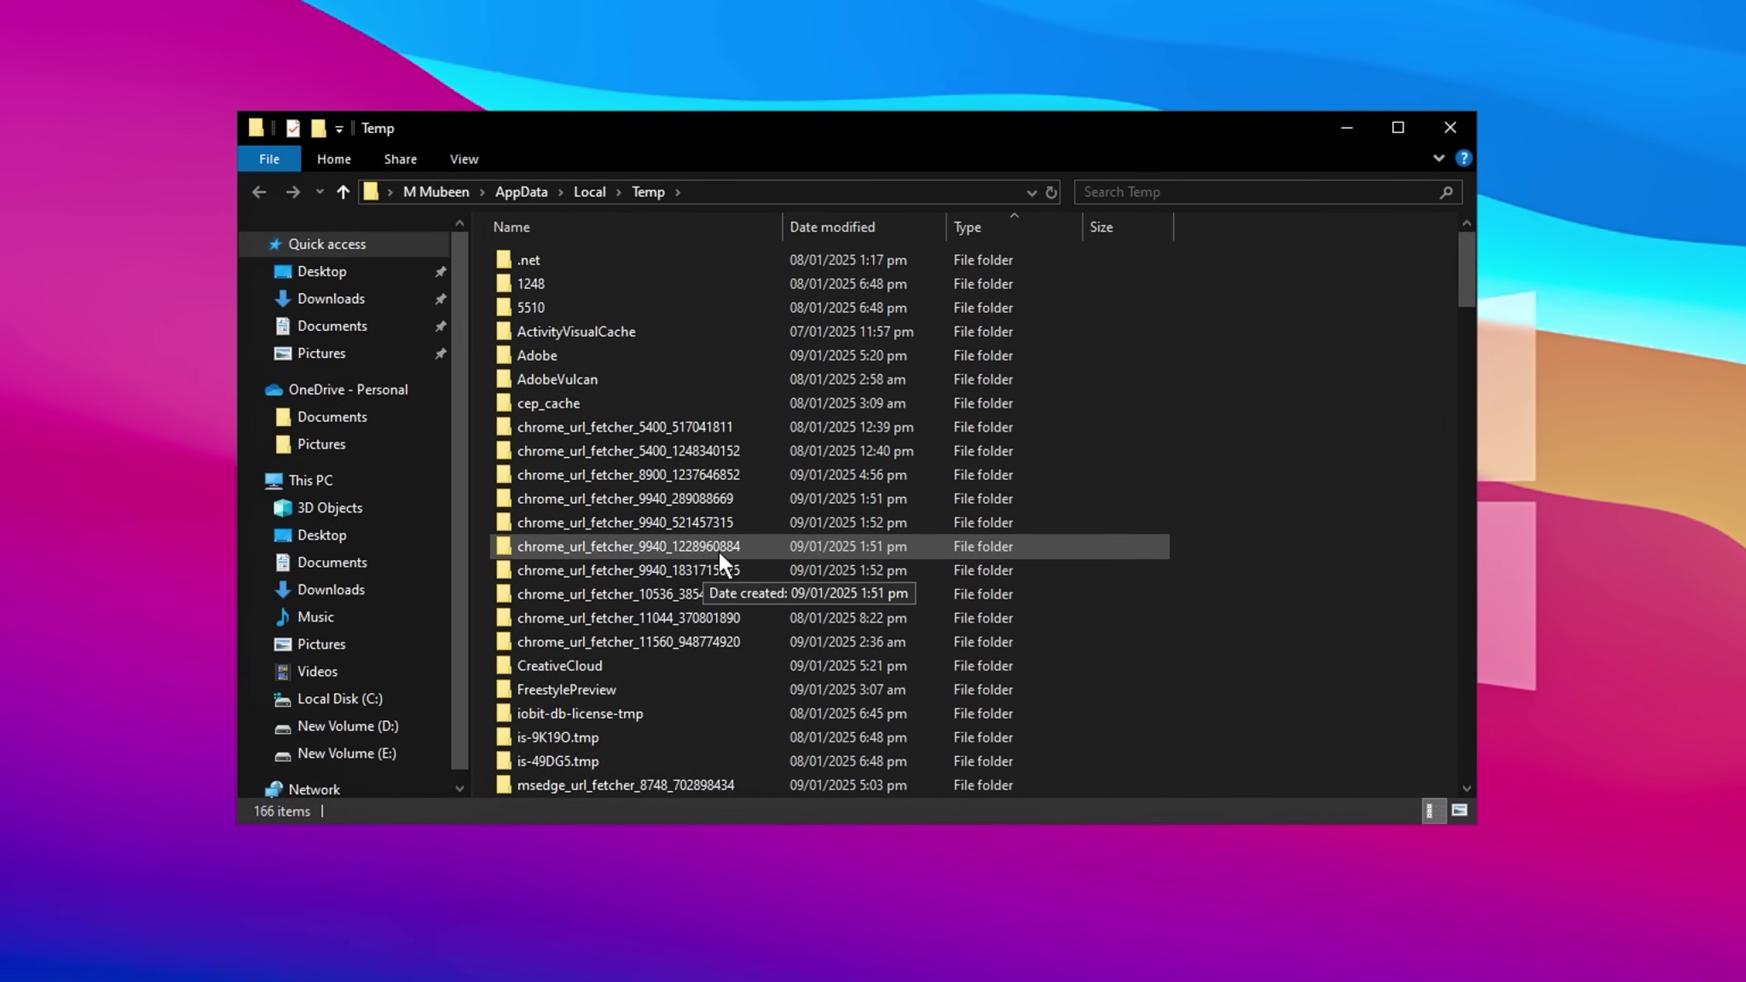
key(ctrl+a)
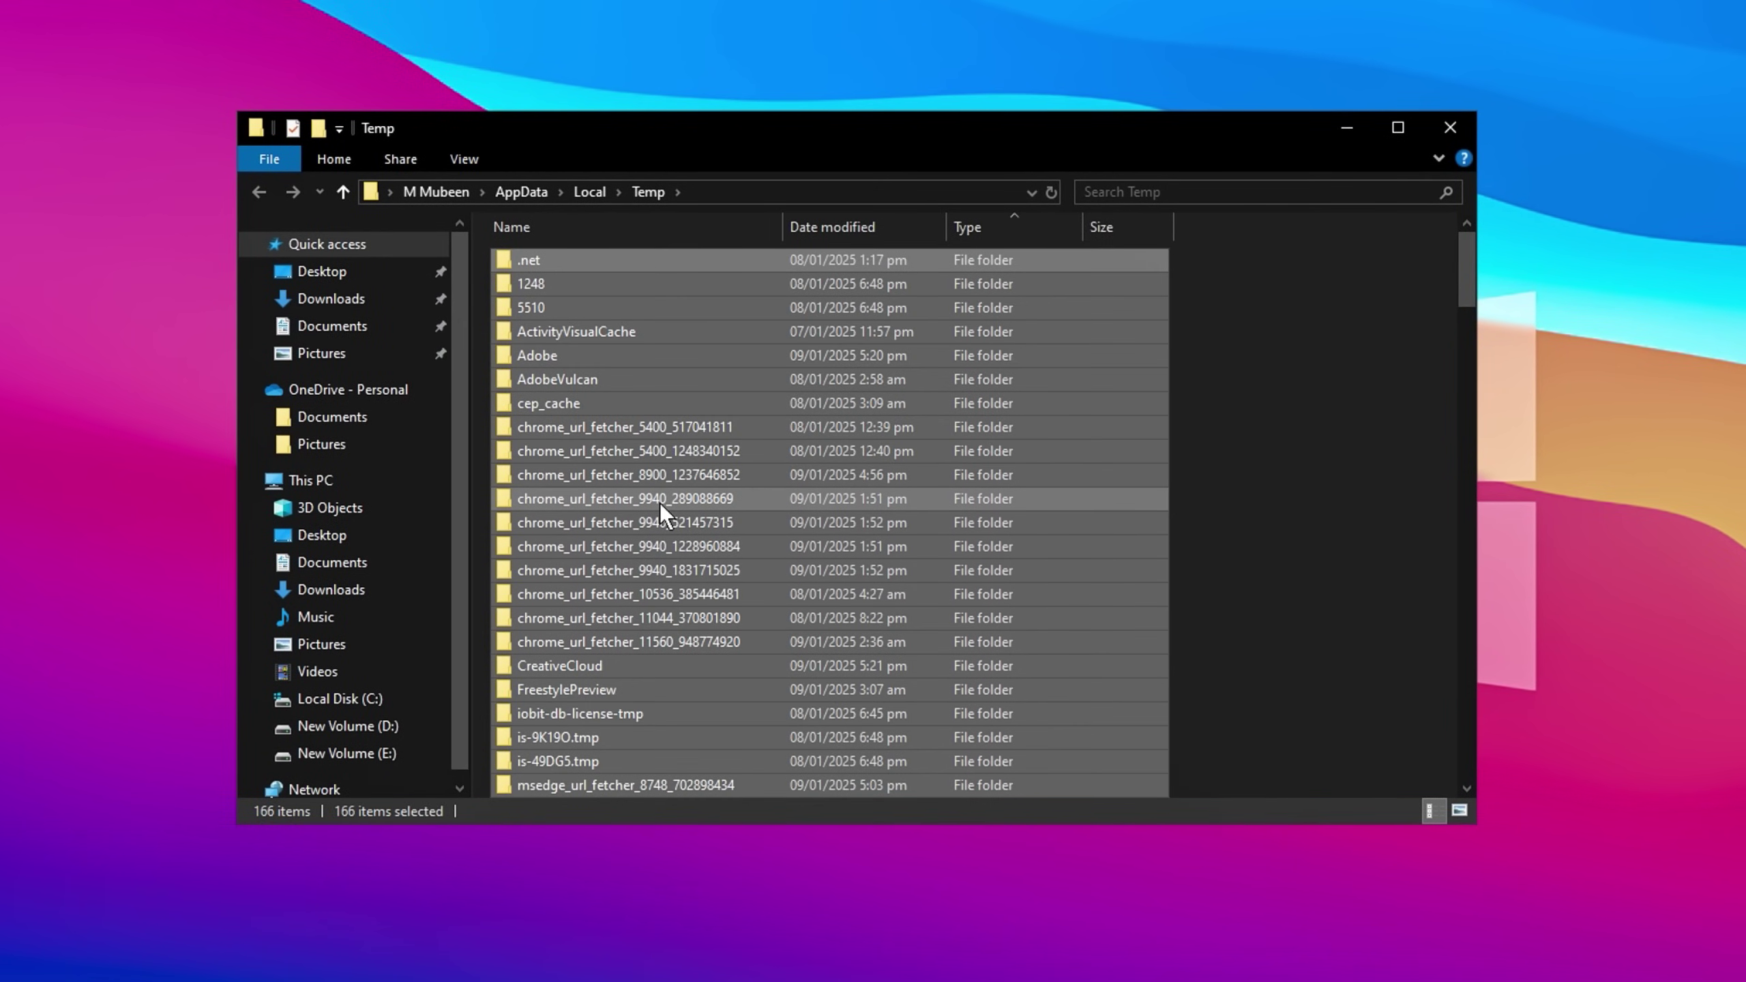
right_click(661, 504)
click(687, 825)
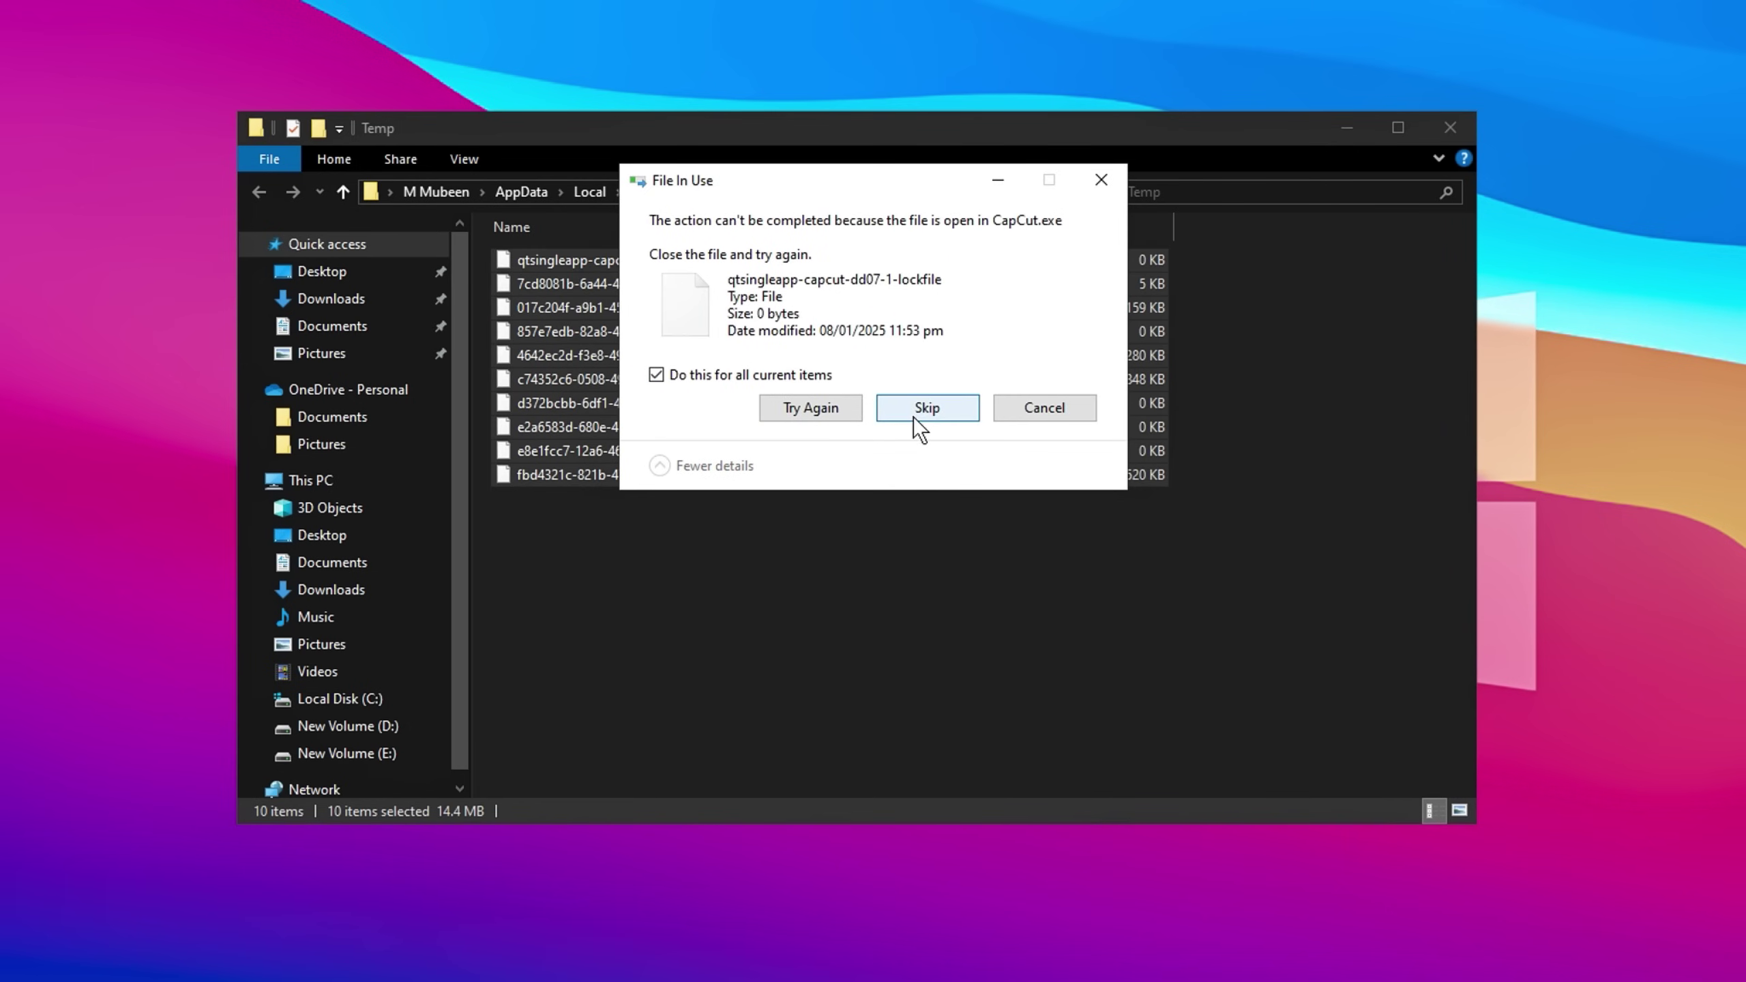
click(917, 412)
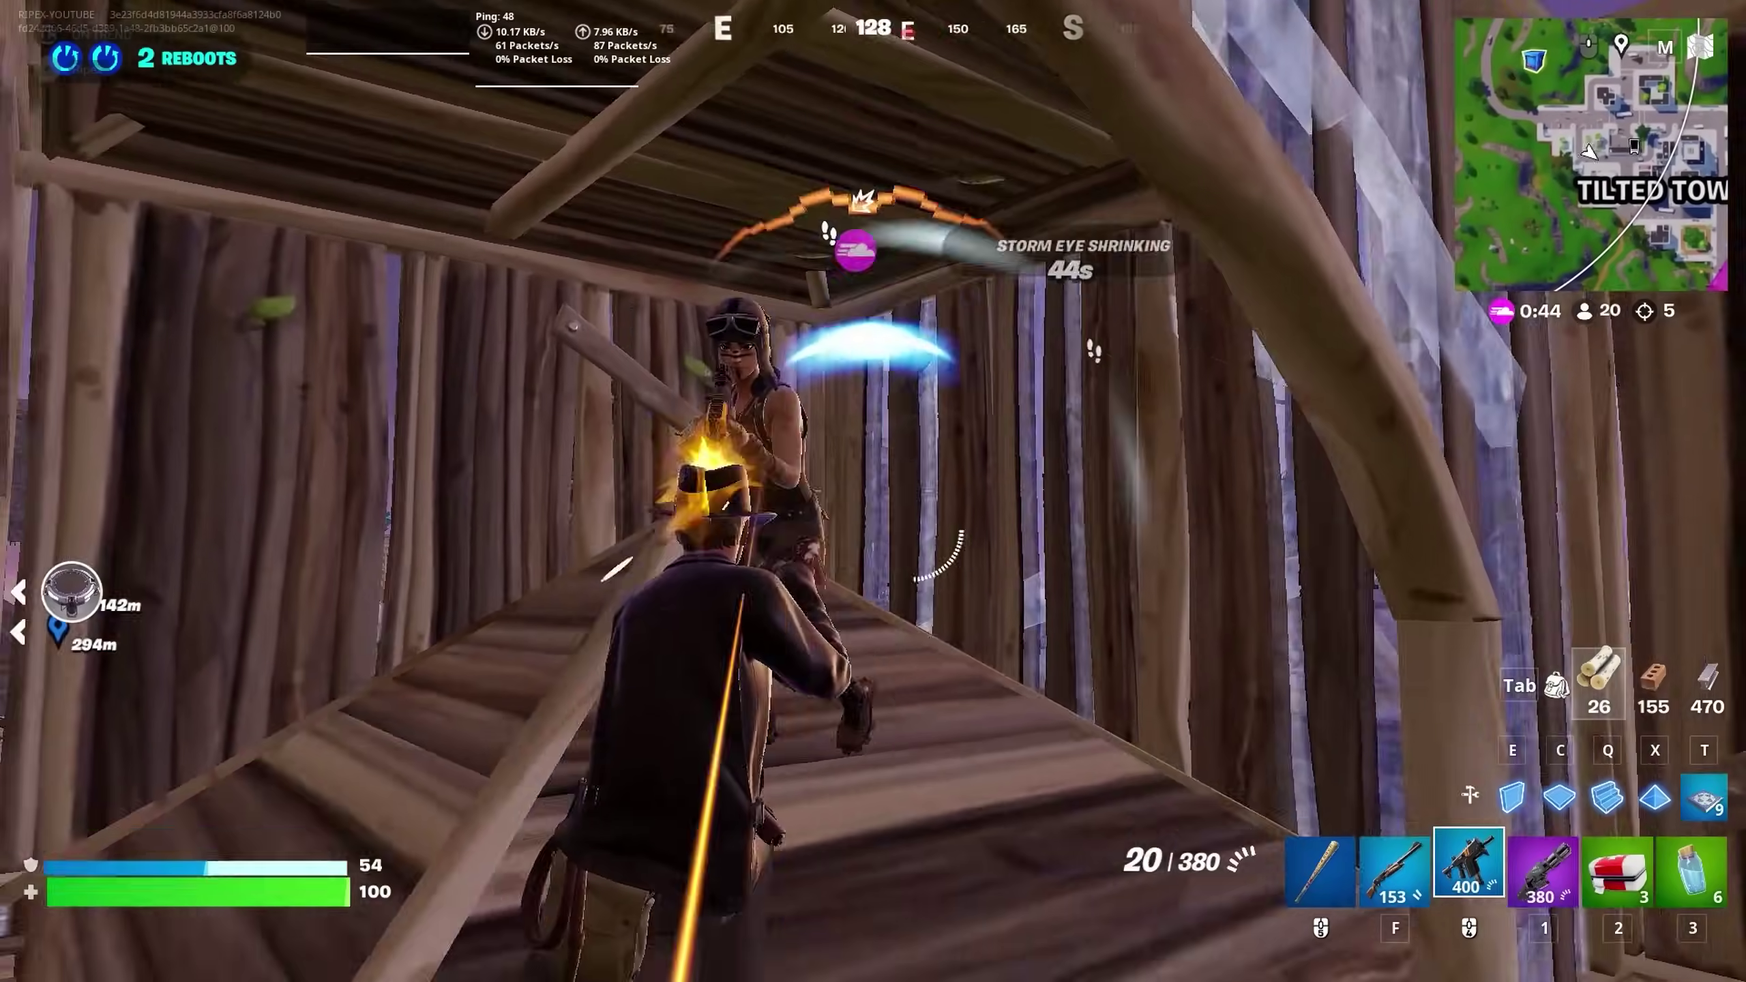
click(873, 491)
key(f)
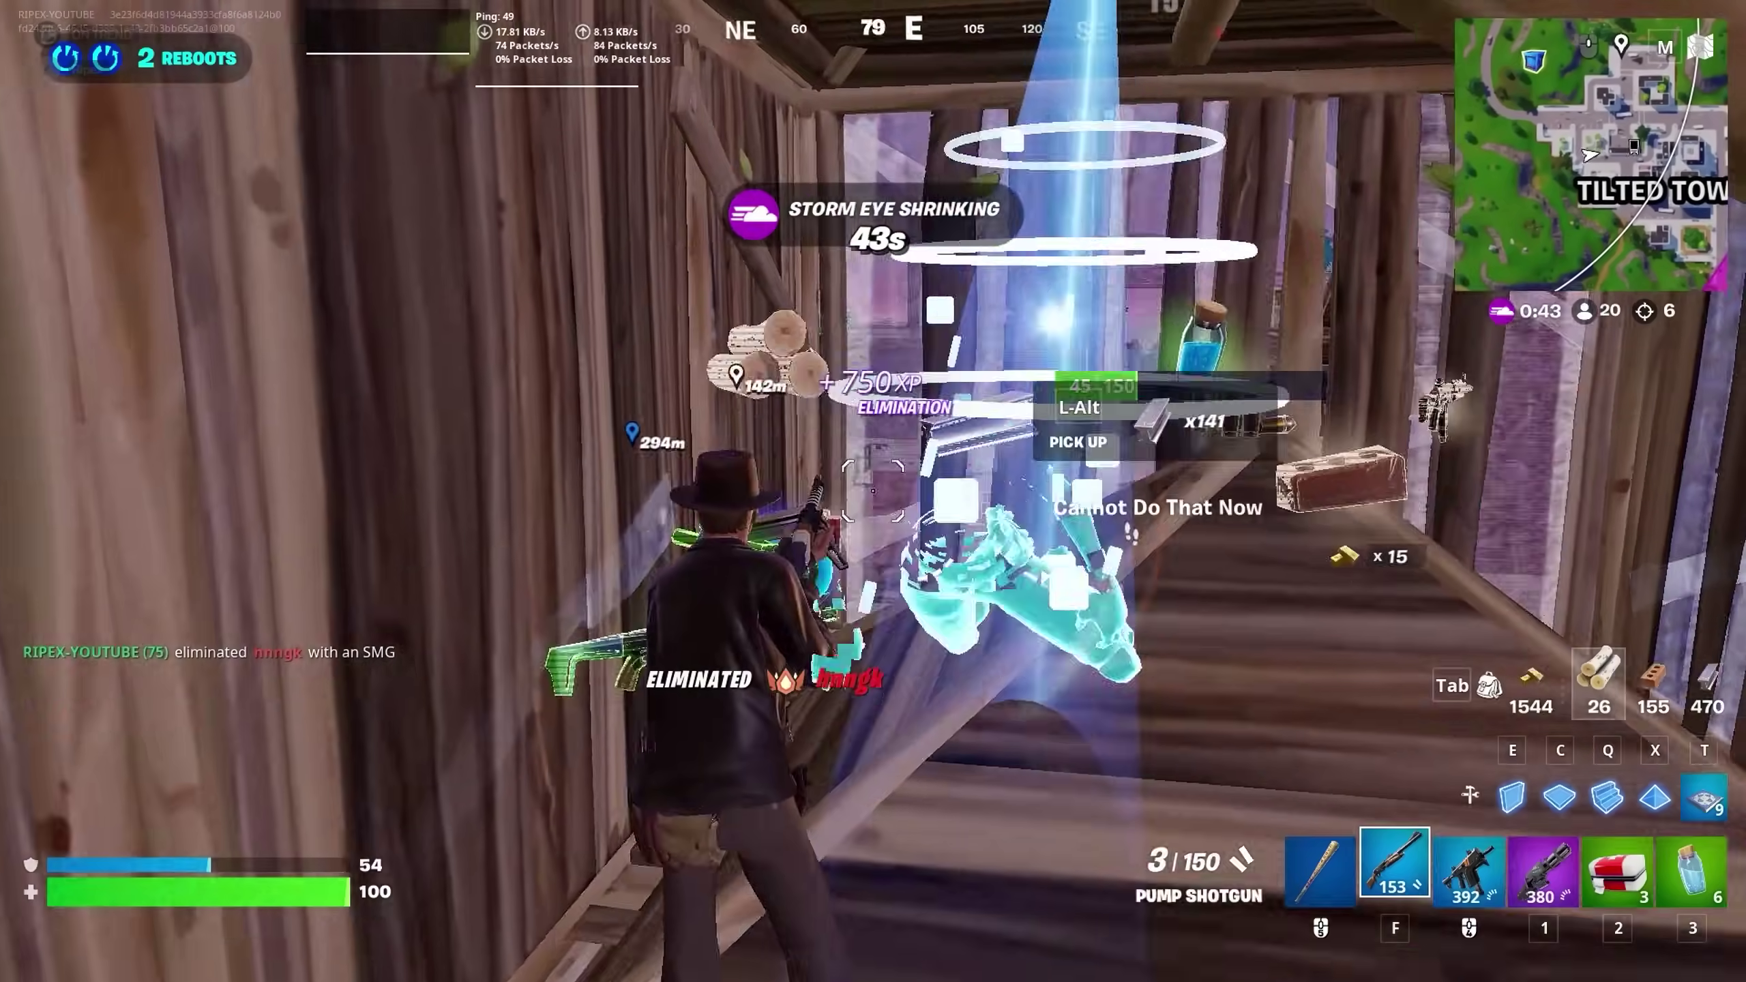